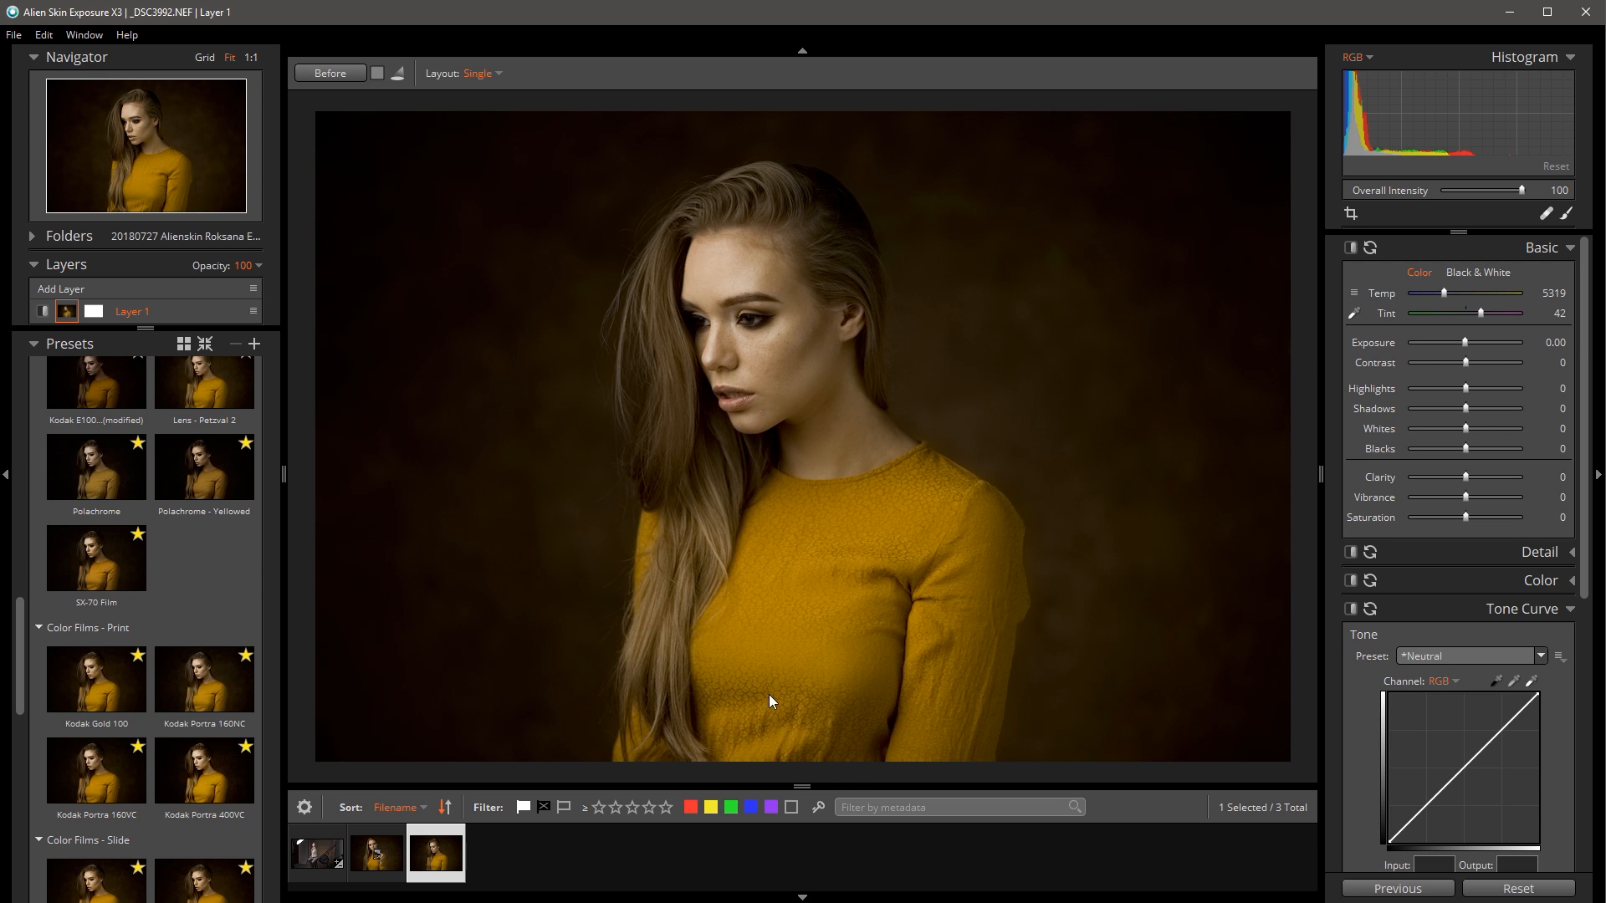
Review the folder's three photos: the studio lighting setup, the color checker shot and the portrait in the mustard top.
click(373, 868)
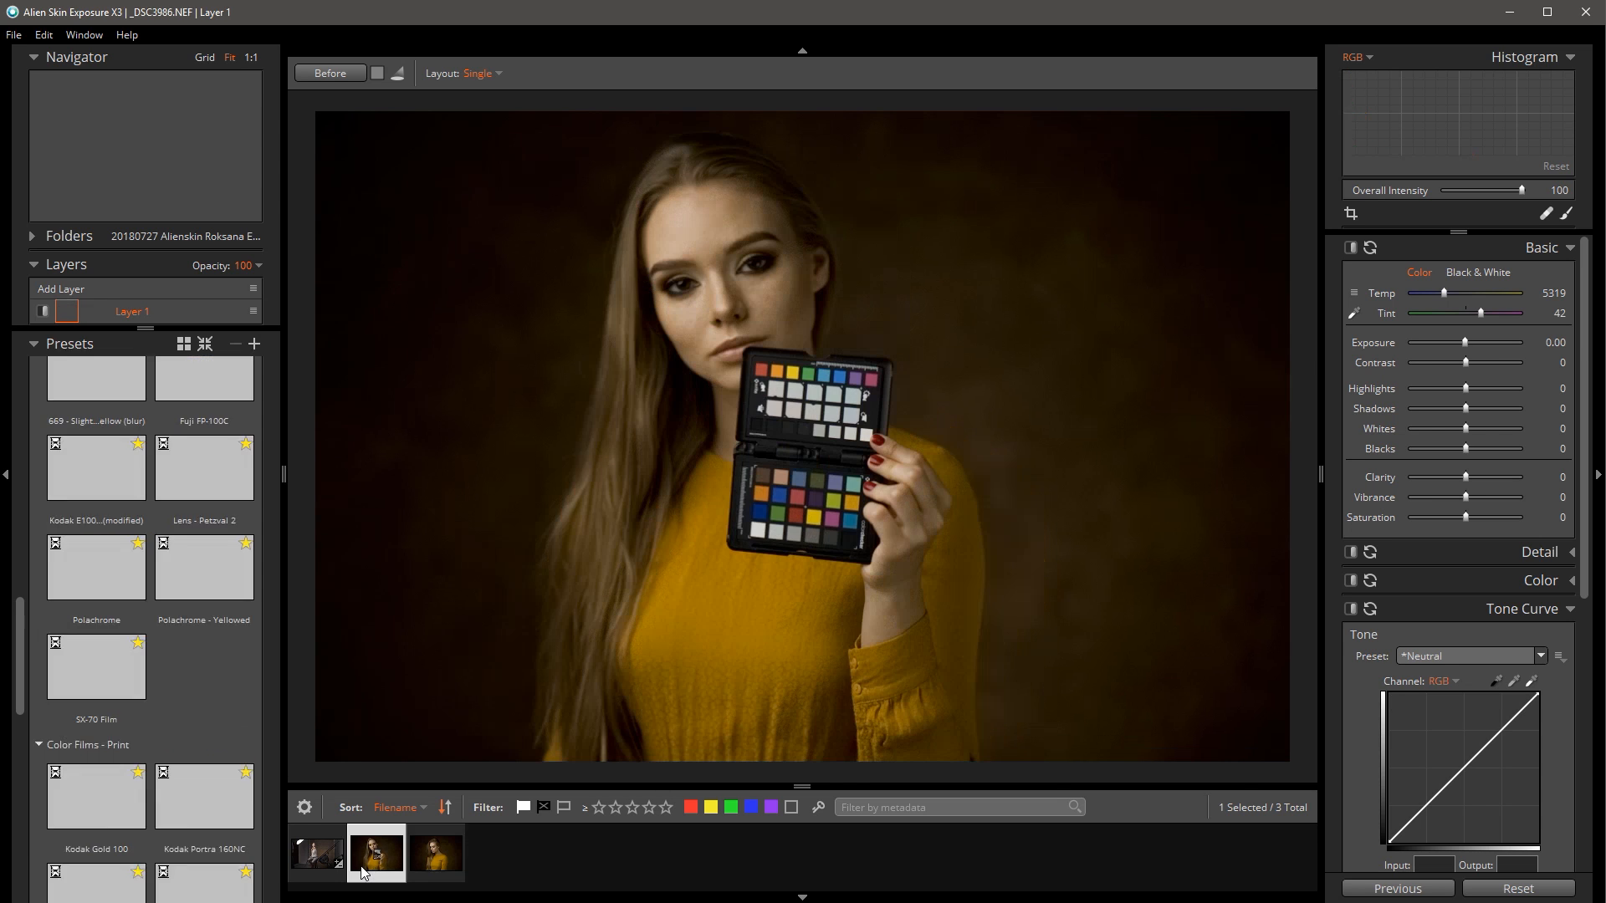
click(321, 851)
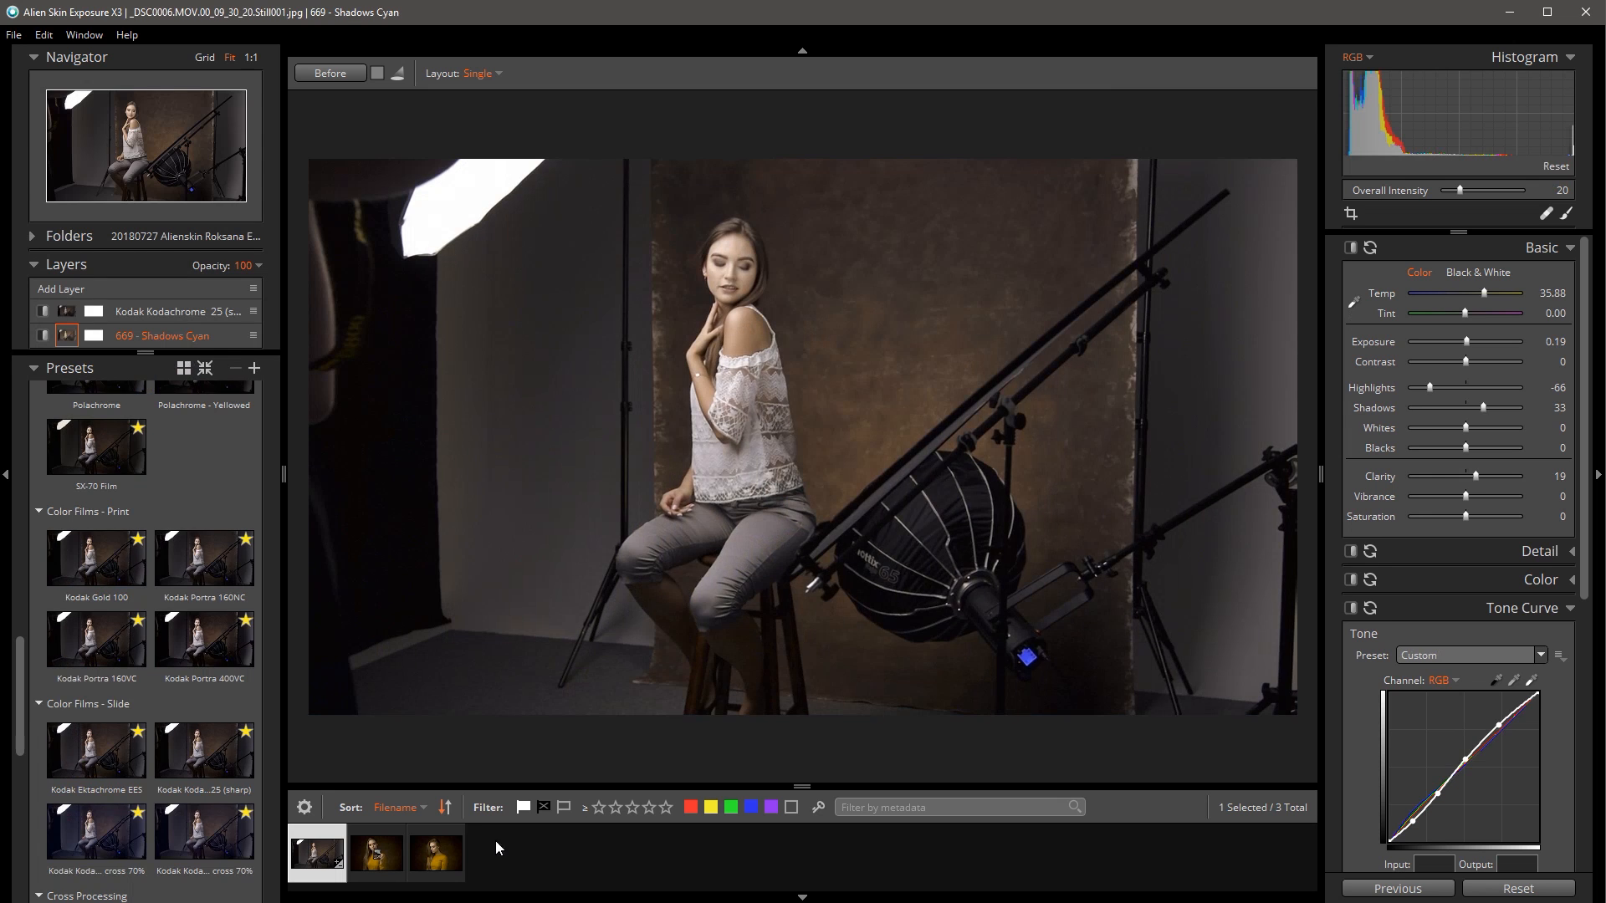
click(376, 864)
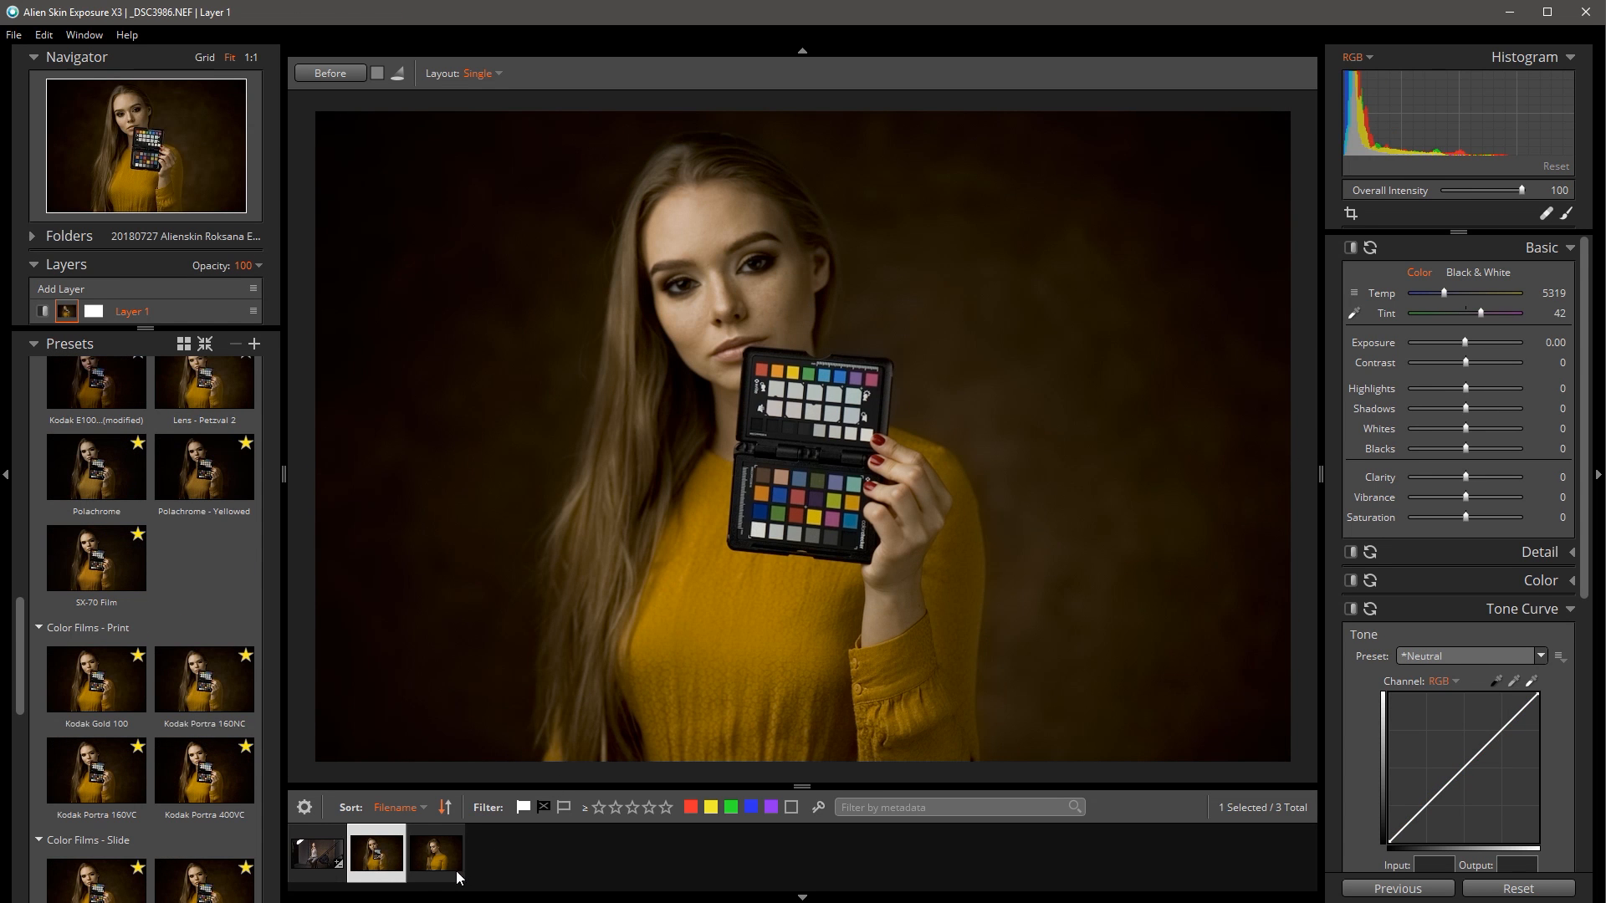
click(307, 867)
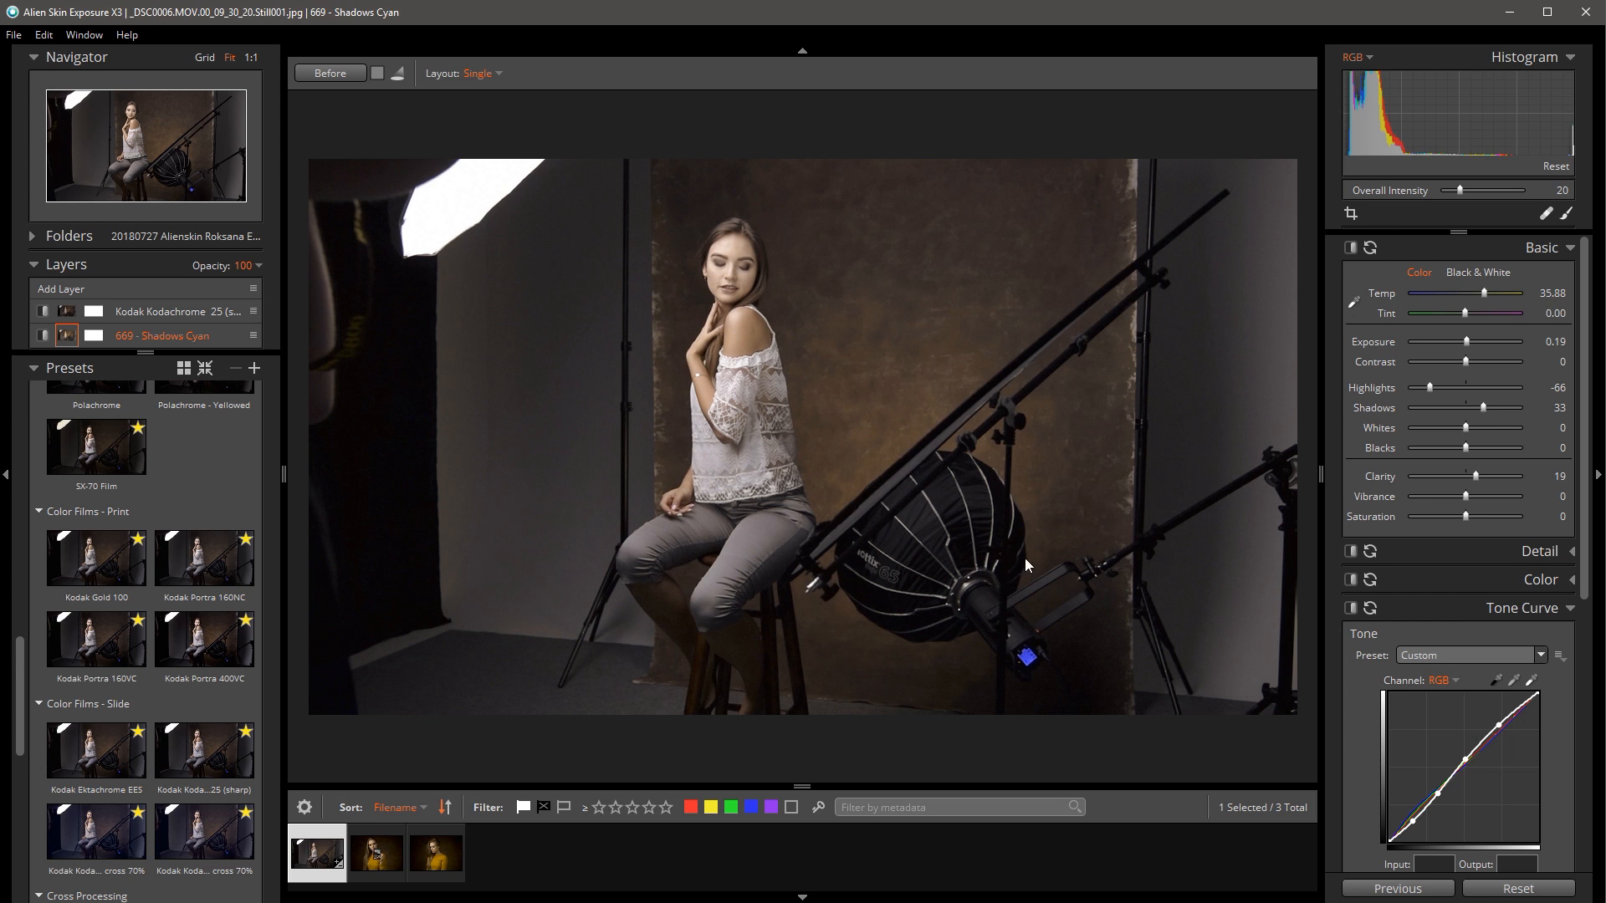
click(376, 870)
click(322, 869)
click(430, 864)
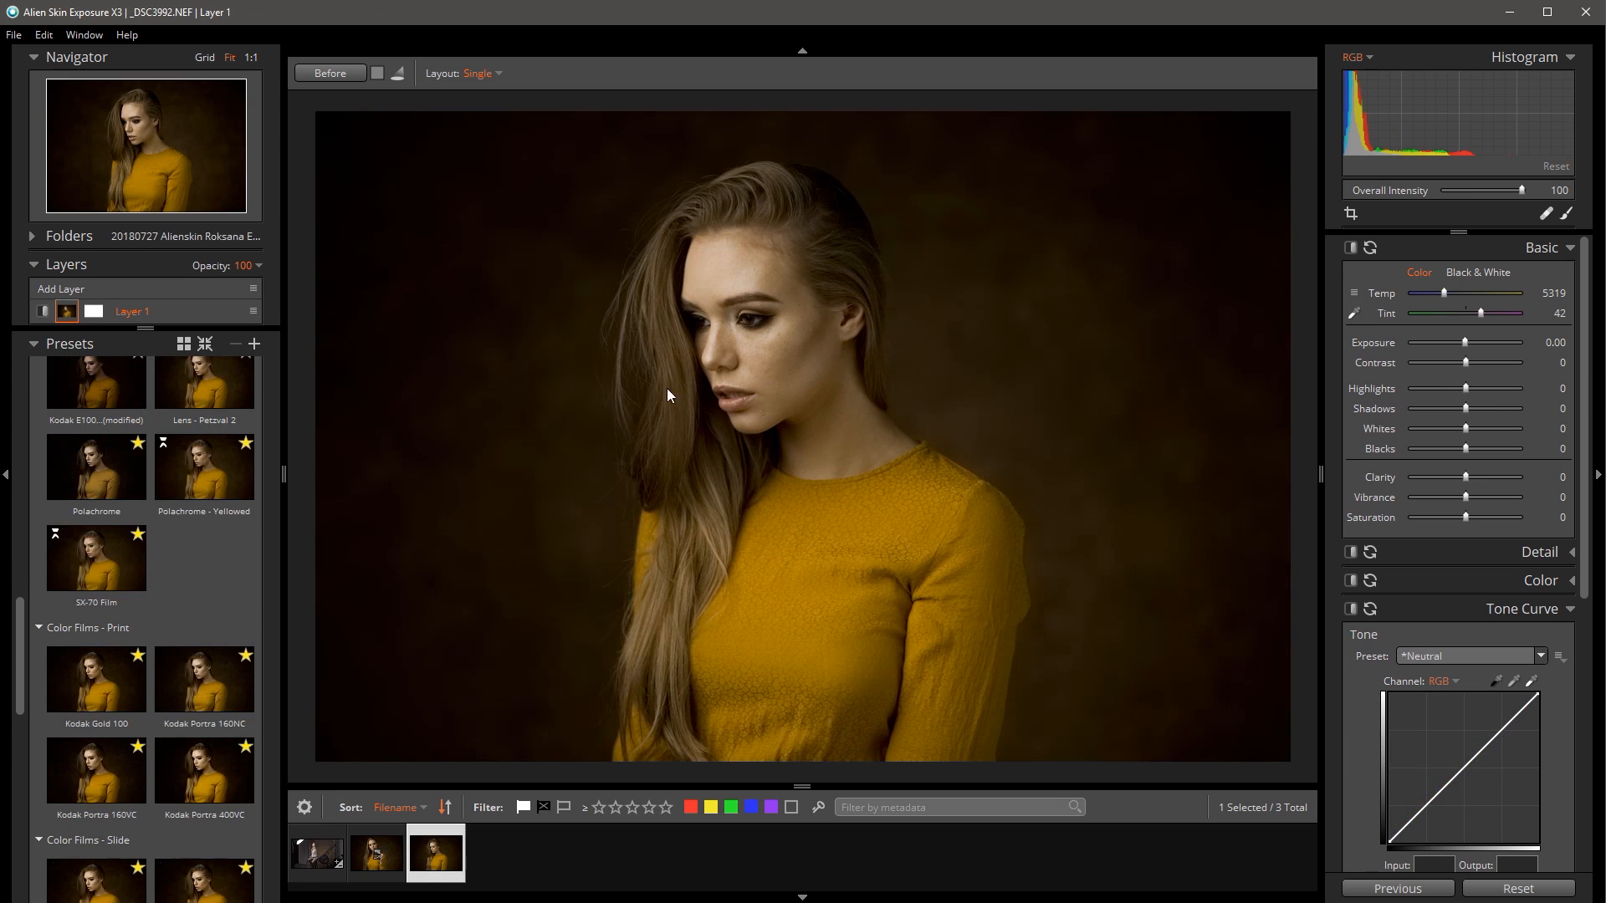
click(316, 863)
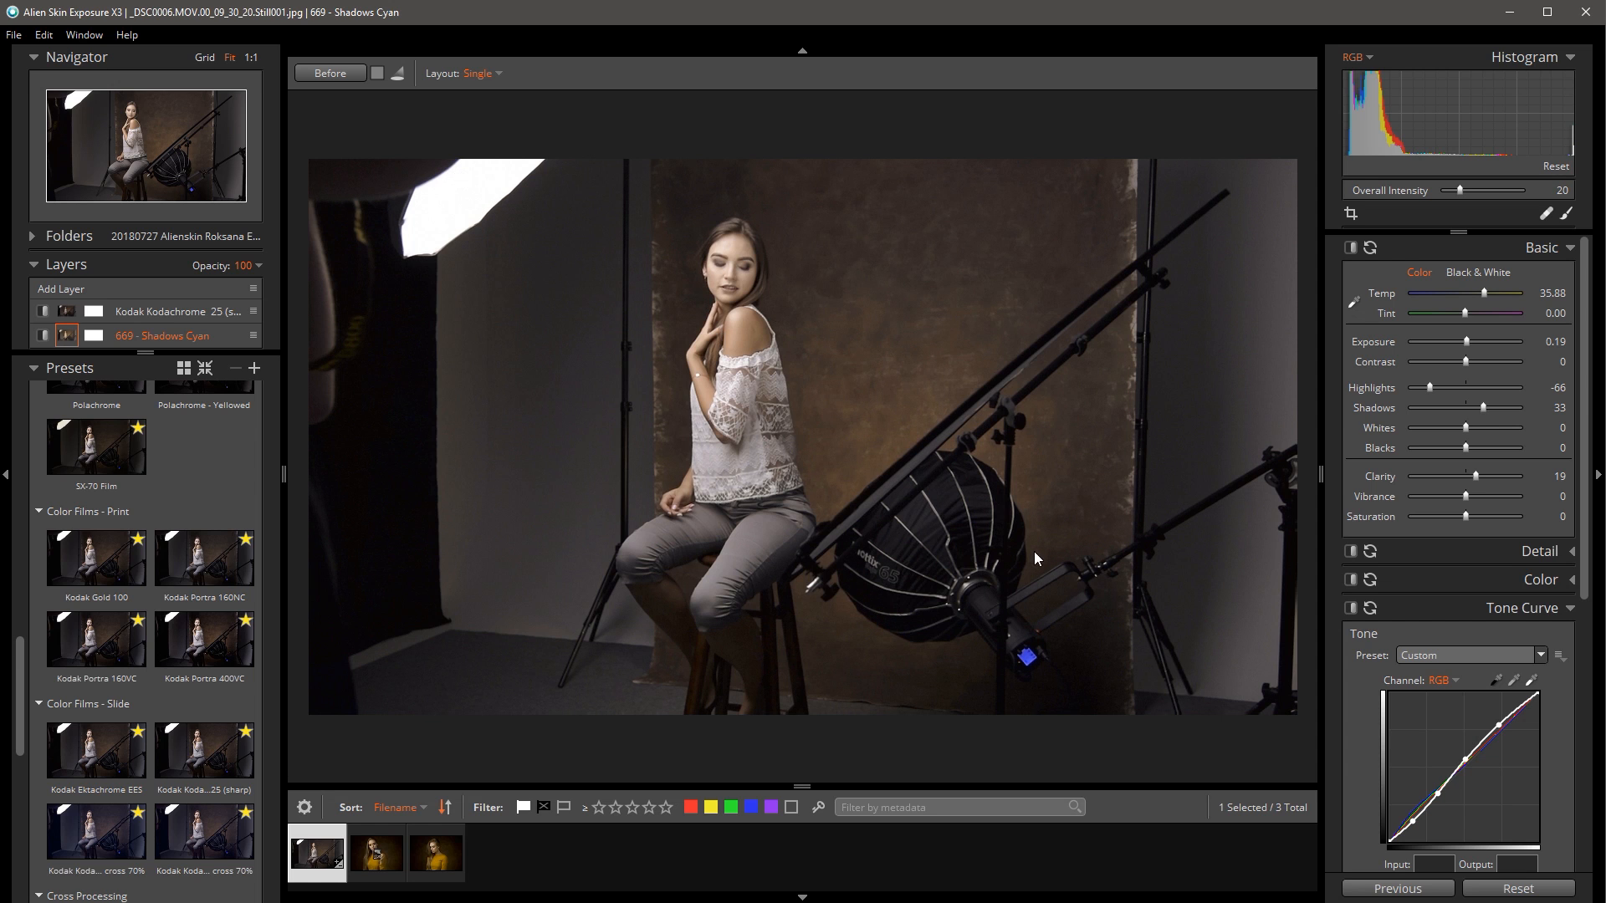
click(433, 860)
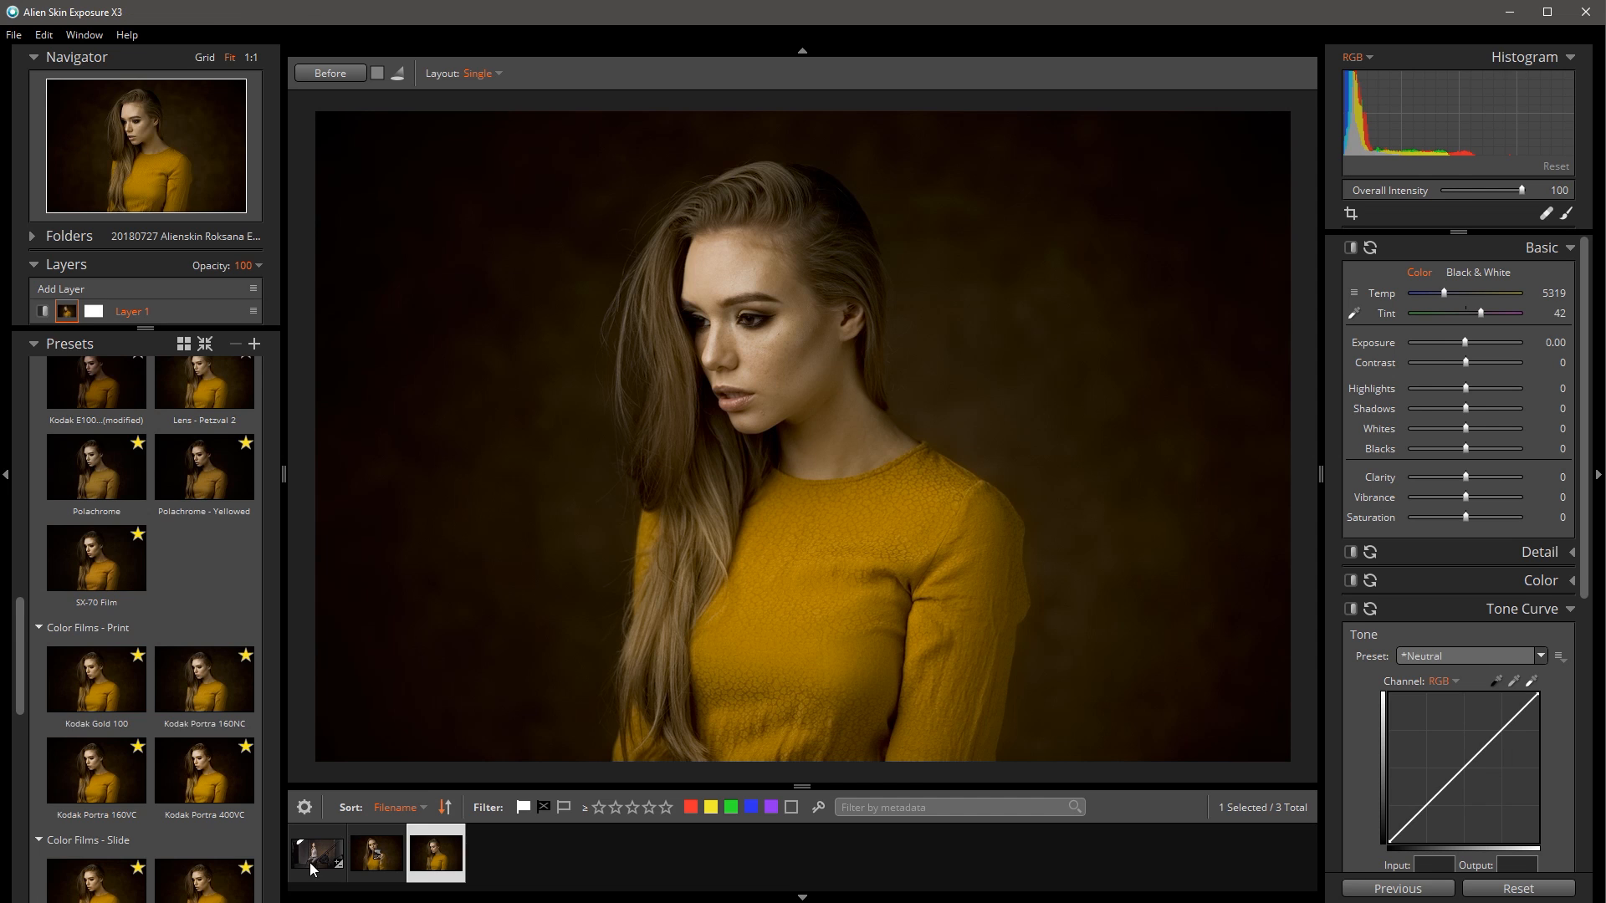
click(310, 862)
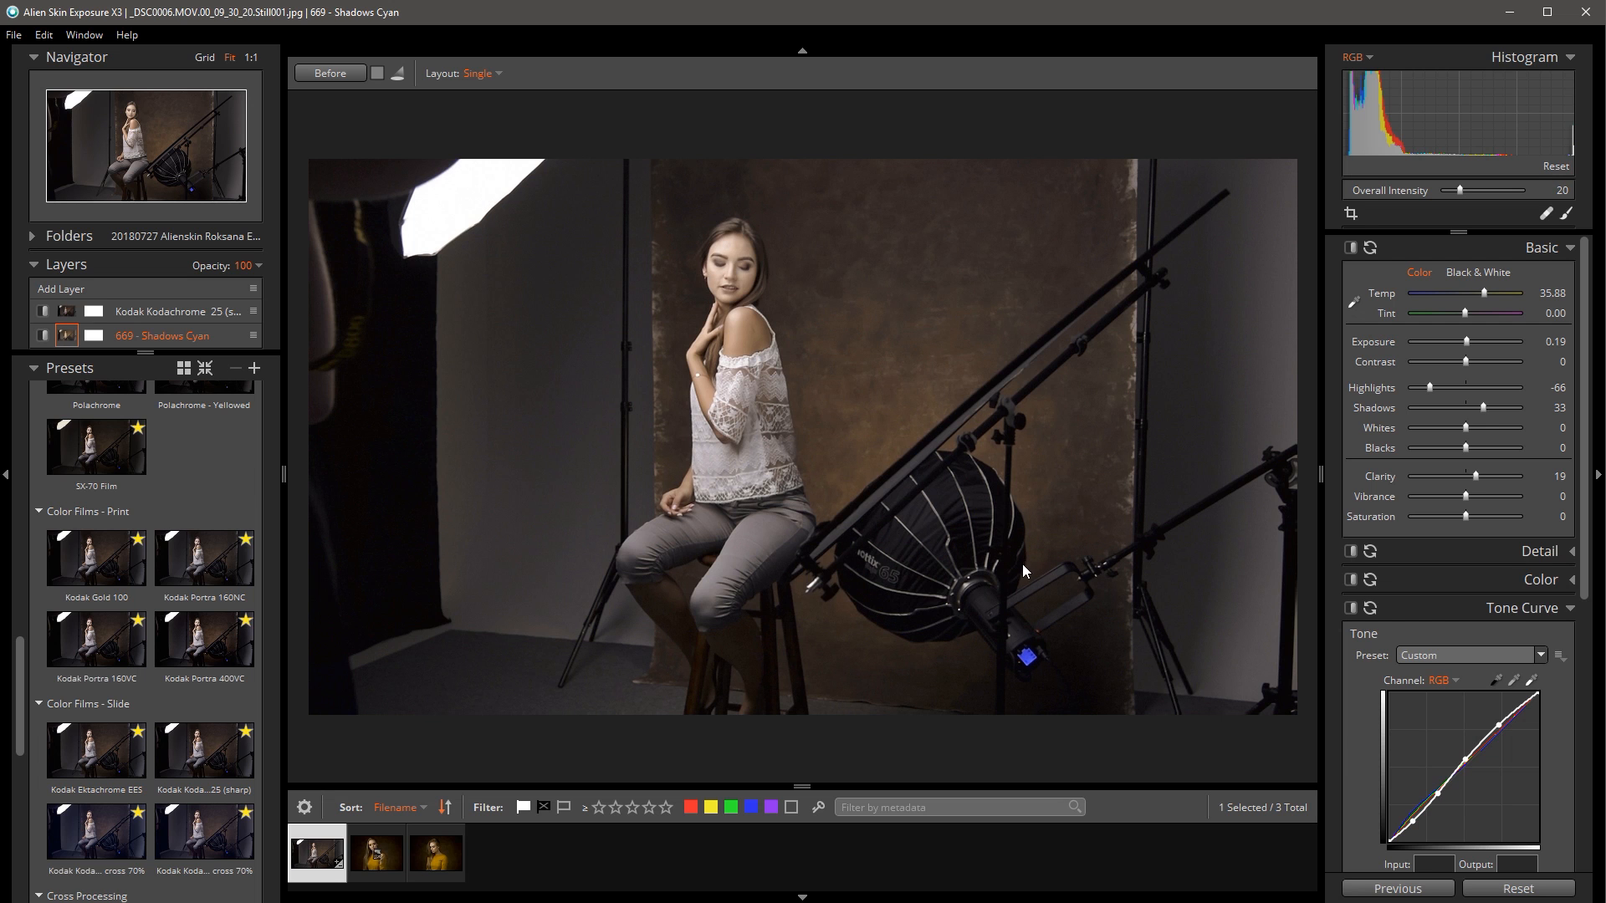
click(428, 868)
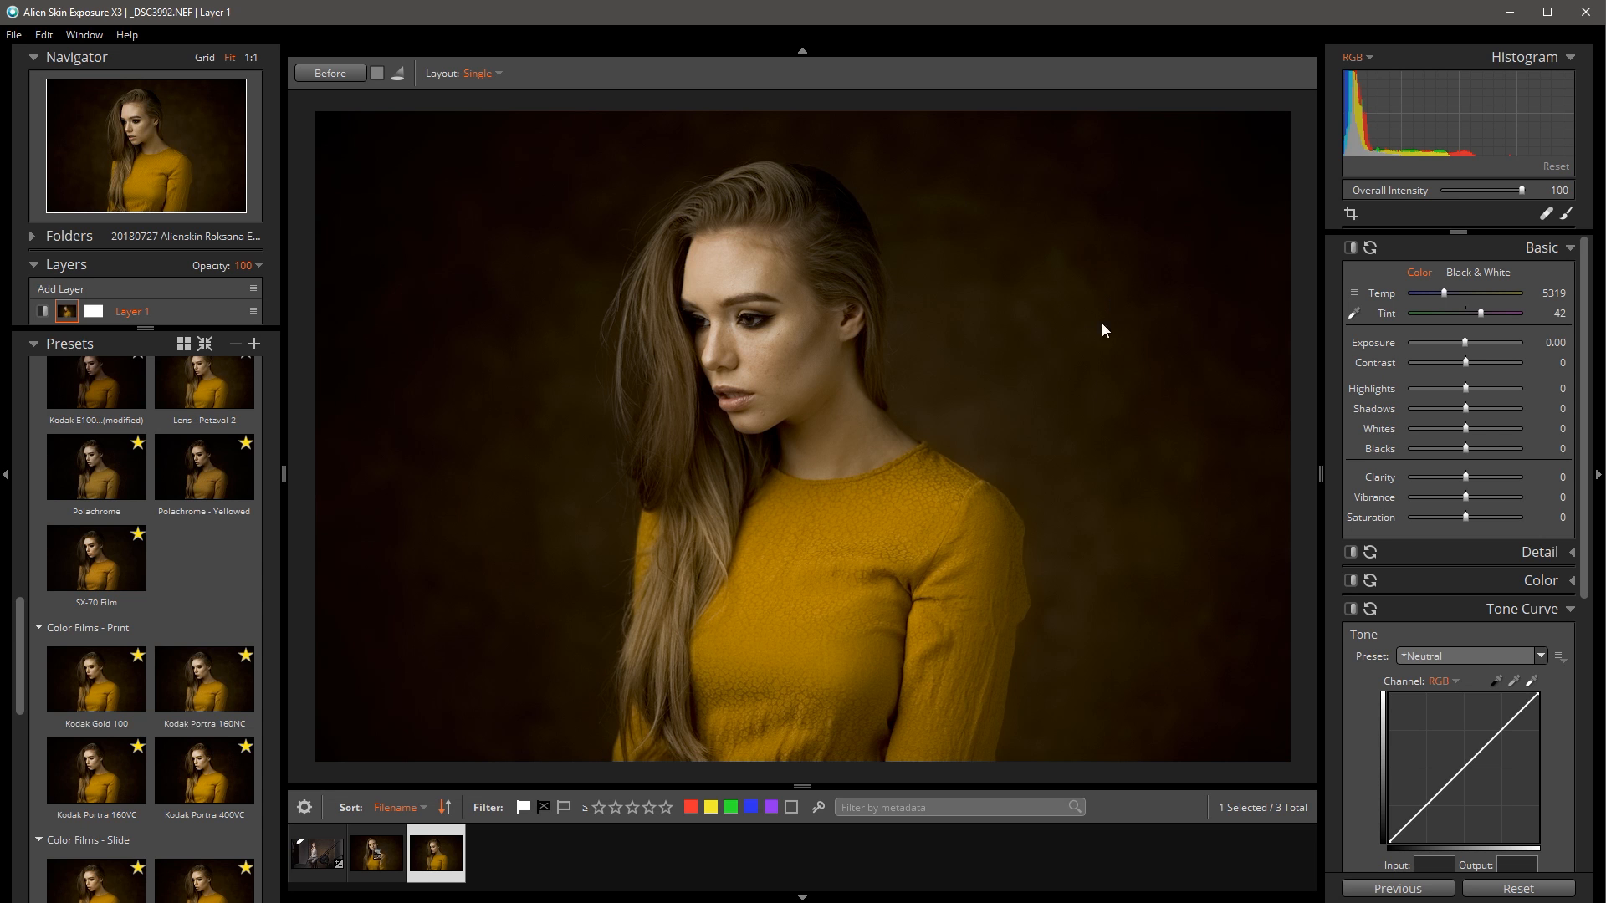
White-balance the color checker photo from a light gray patch in the chart's bottom row, and apply those settings to the portrait.
click(373, 867)
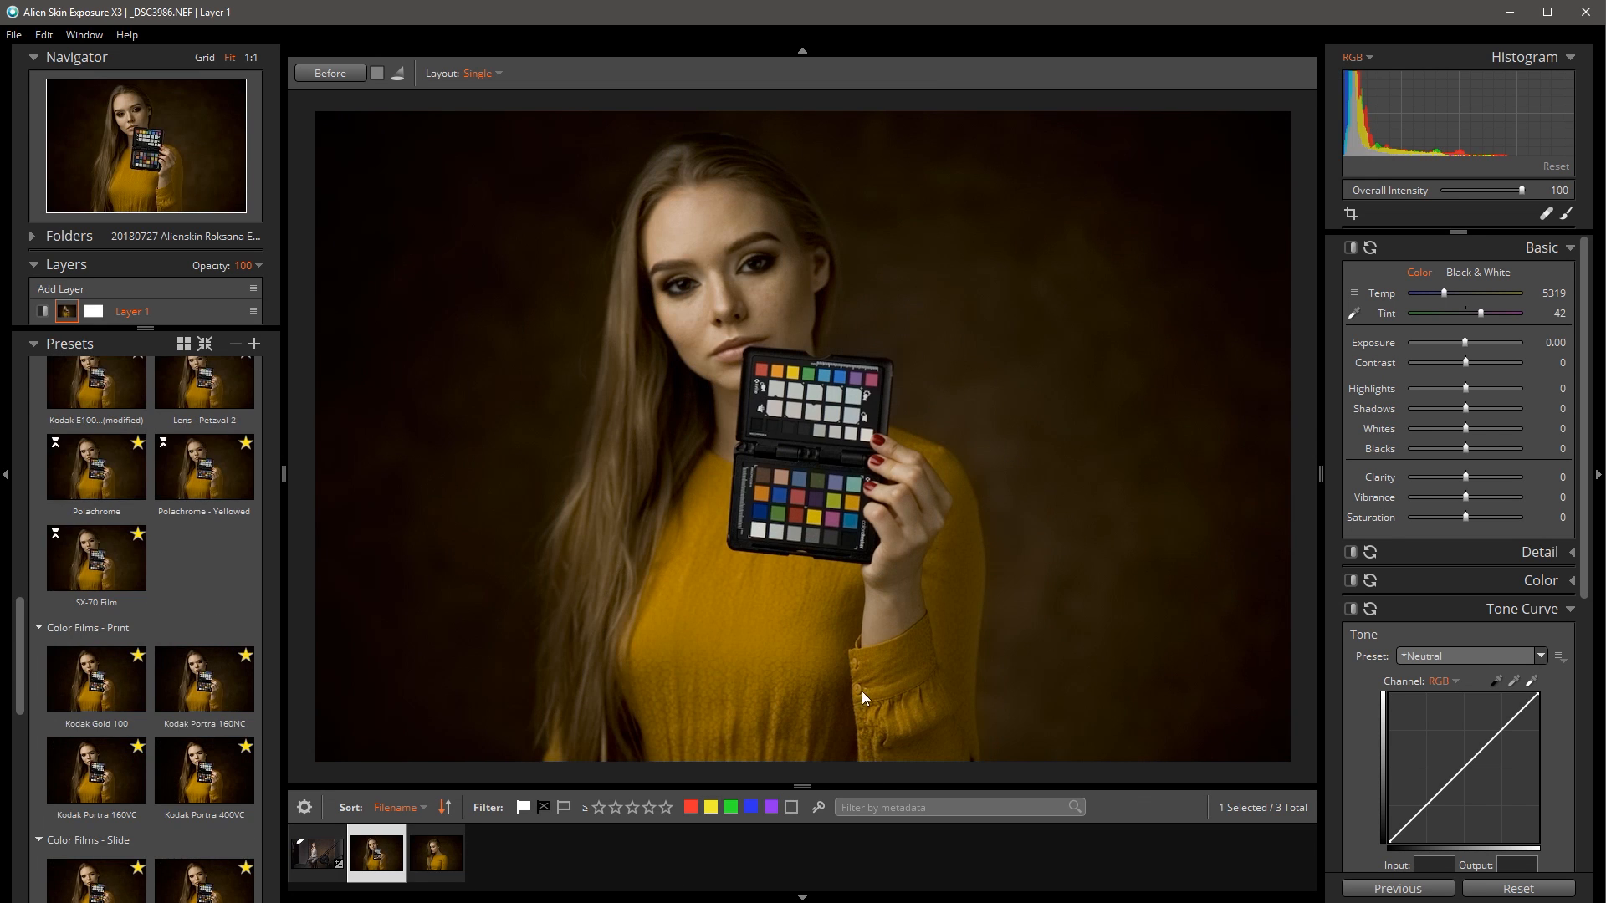
click(1352, 314)
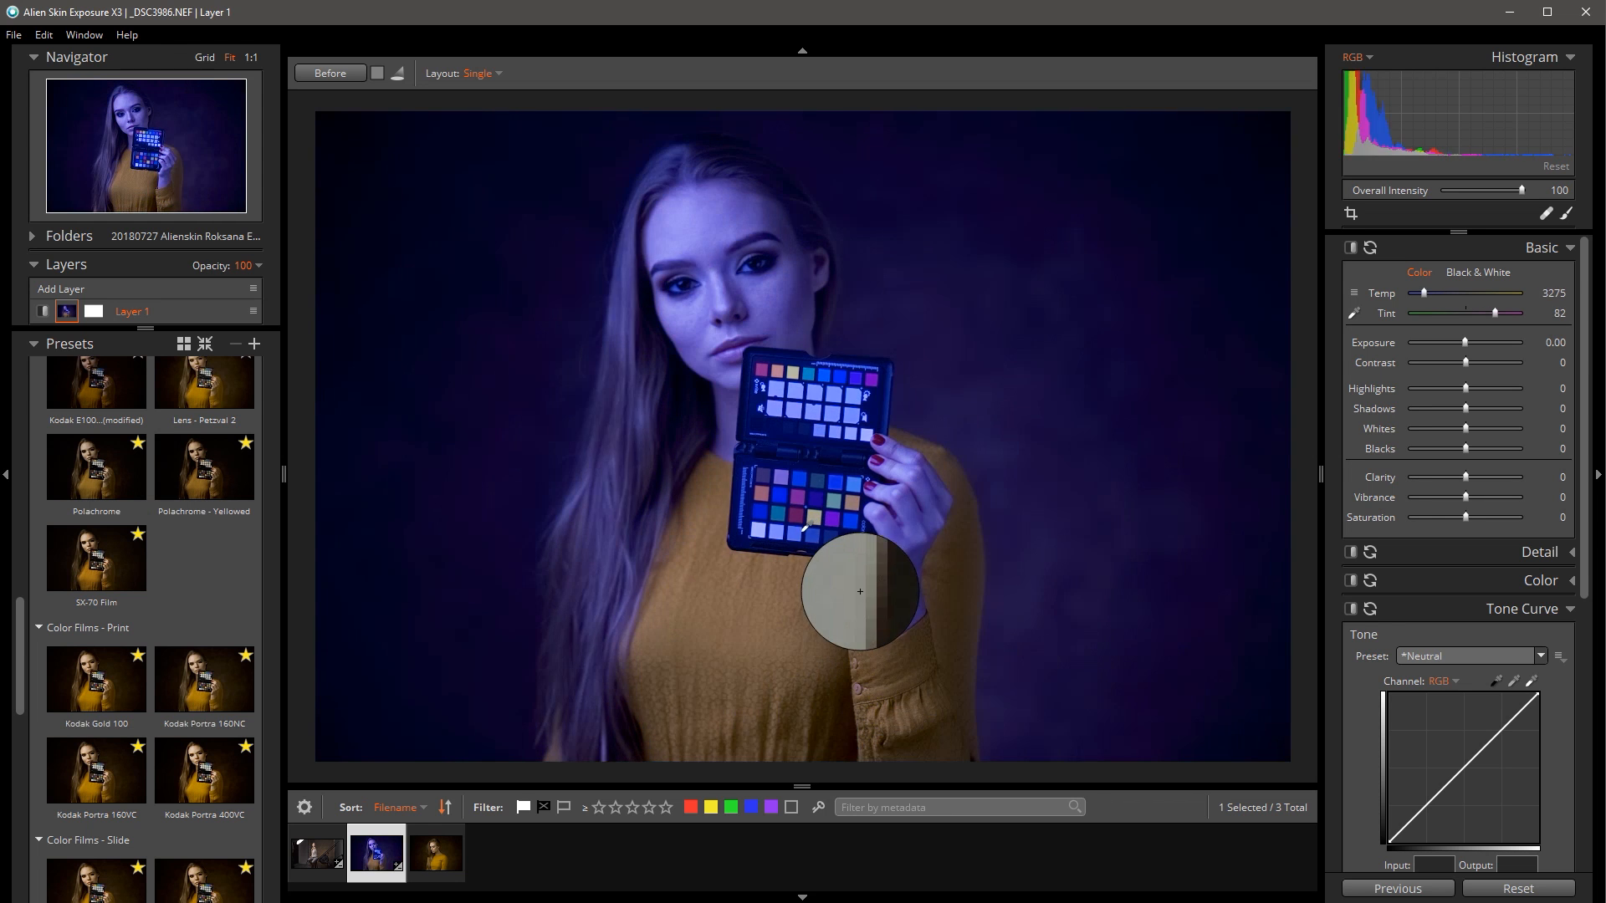
click(794, 536)
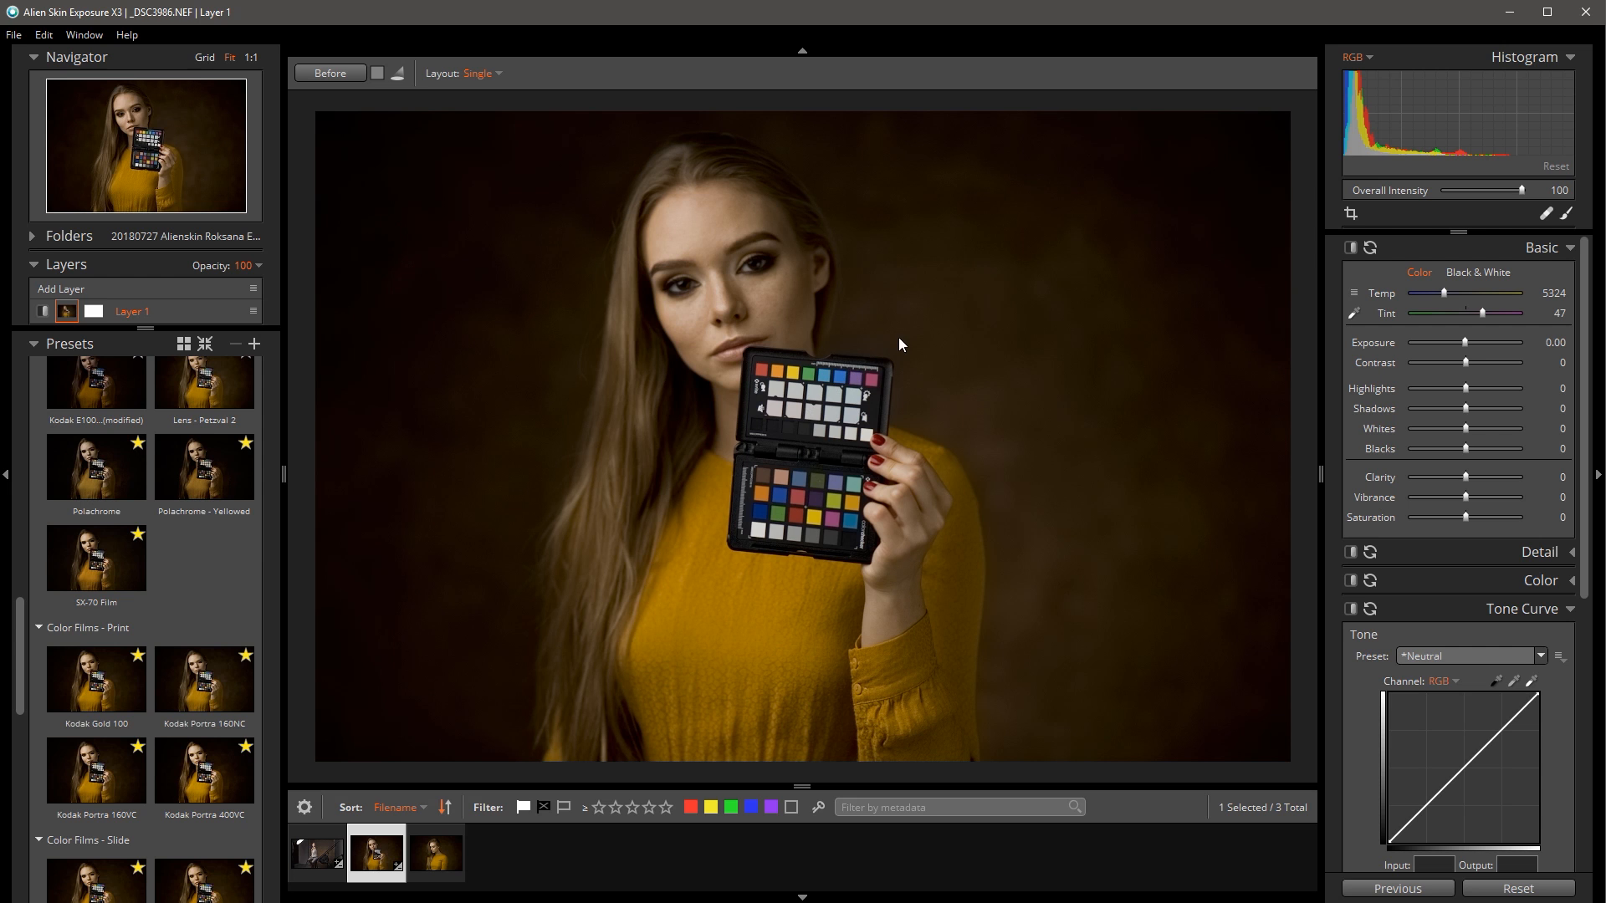
click(437, 866)
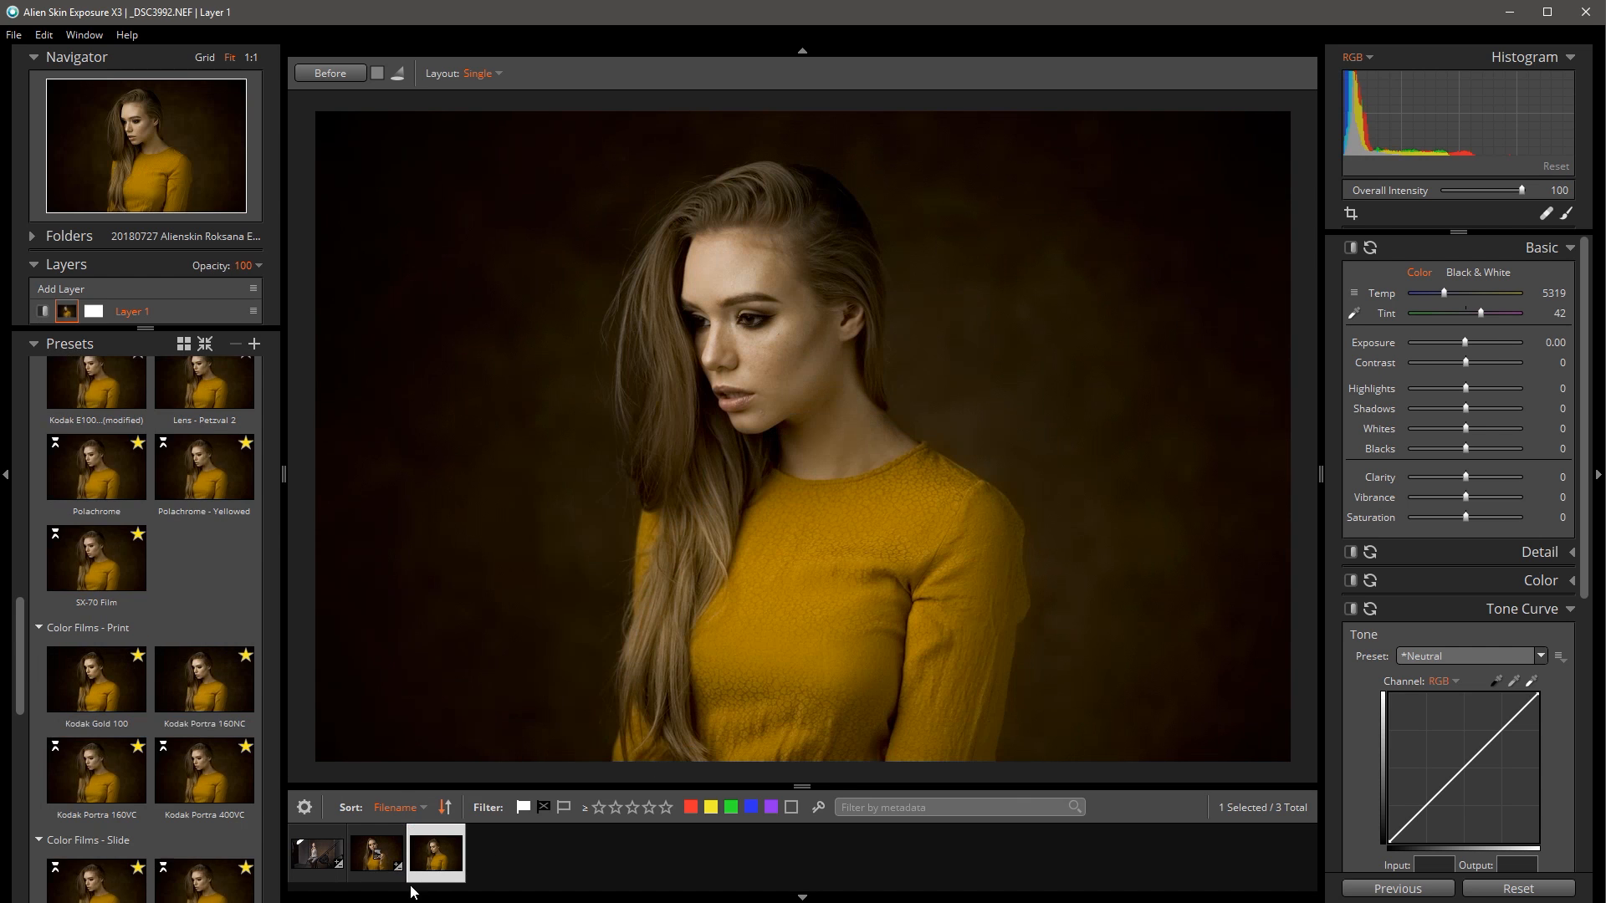
click(1420, 890)
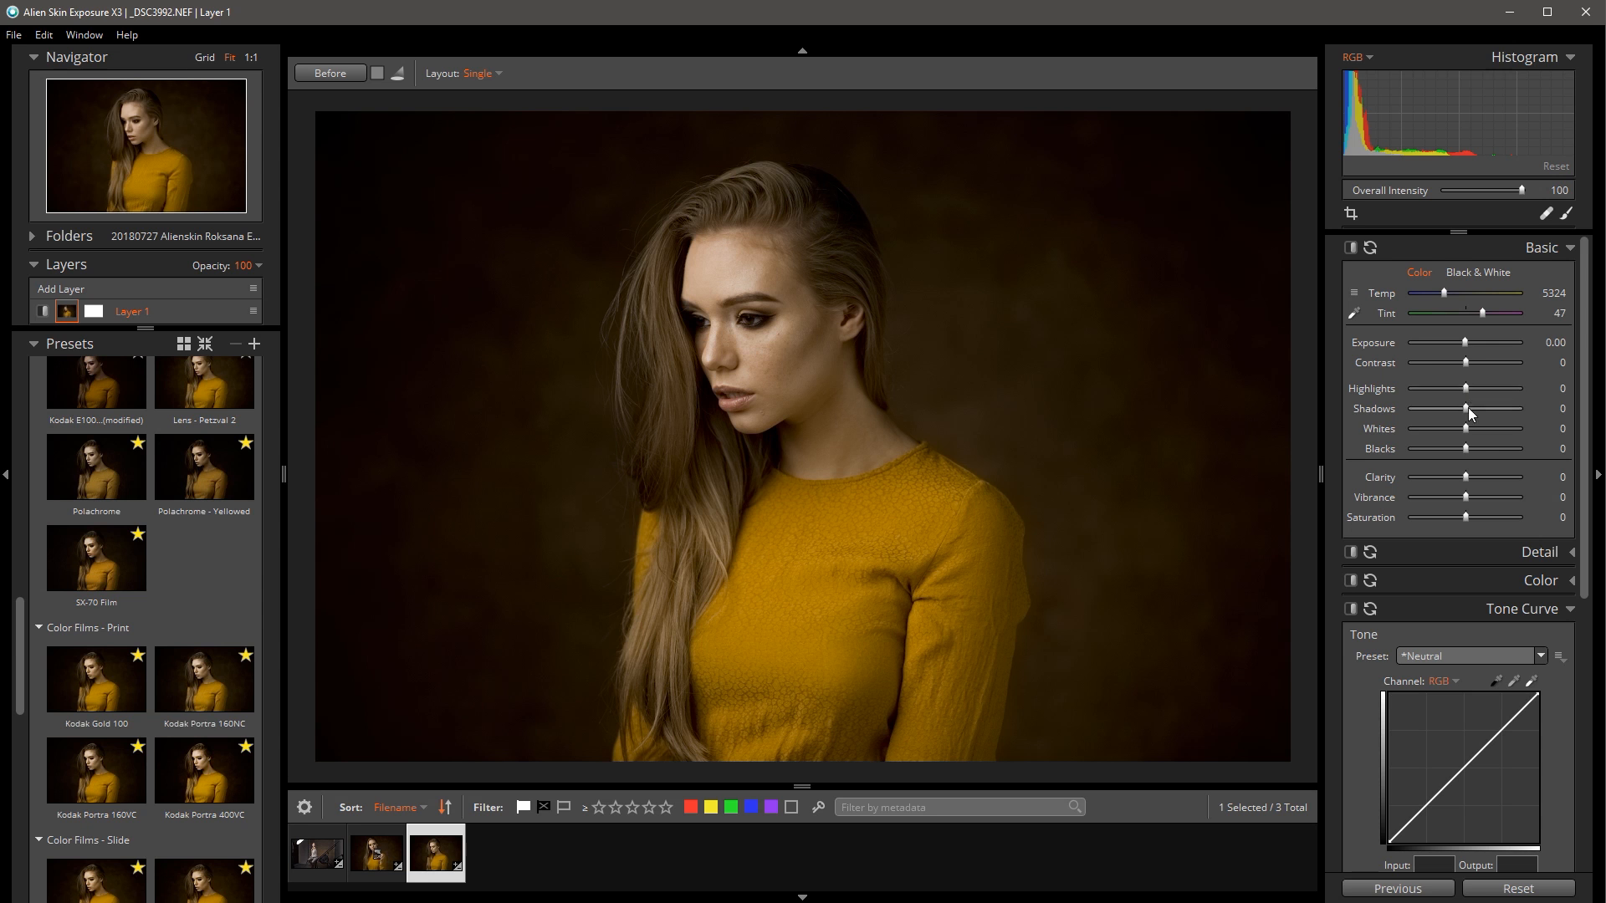
Set Exposure to 0.19, Highlights to -34, Shadows to 94, Whites to 13 and Blacks to -2, and compare with the original.
drag(1466, 410, 1518, 415)
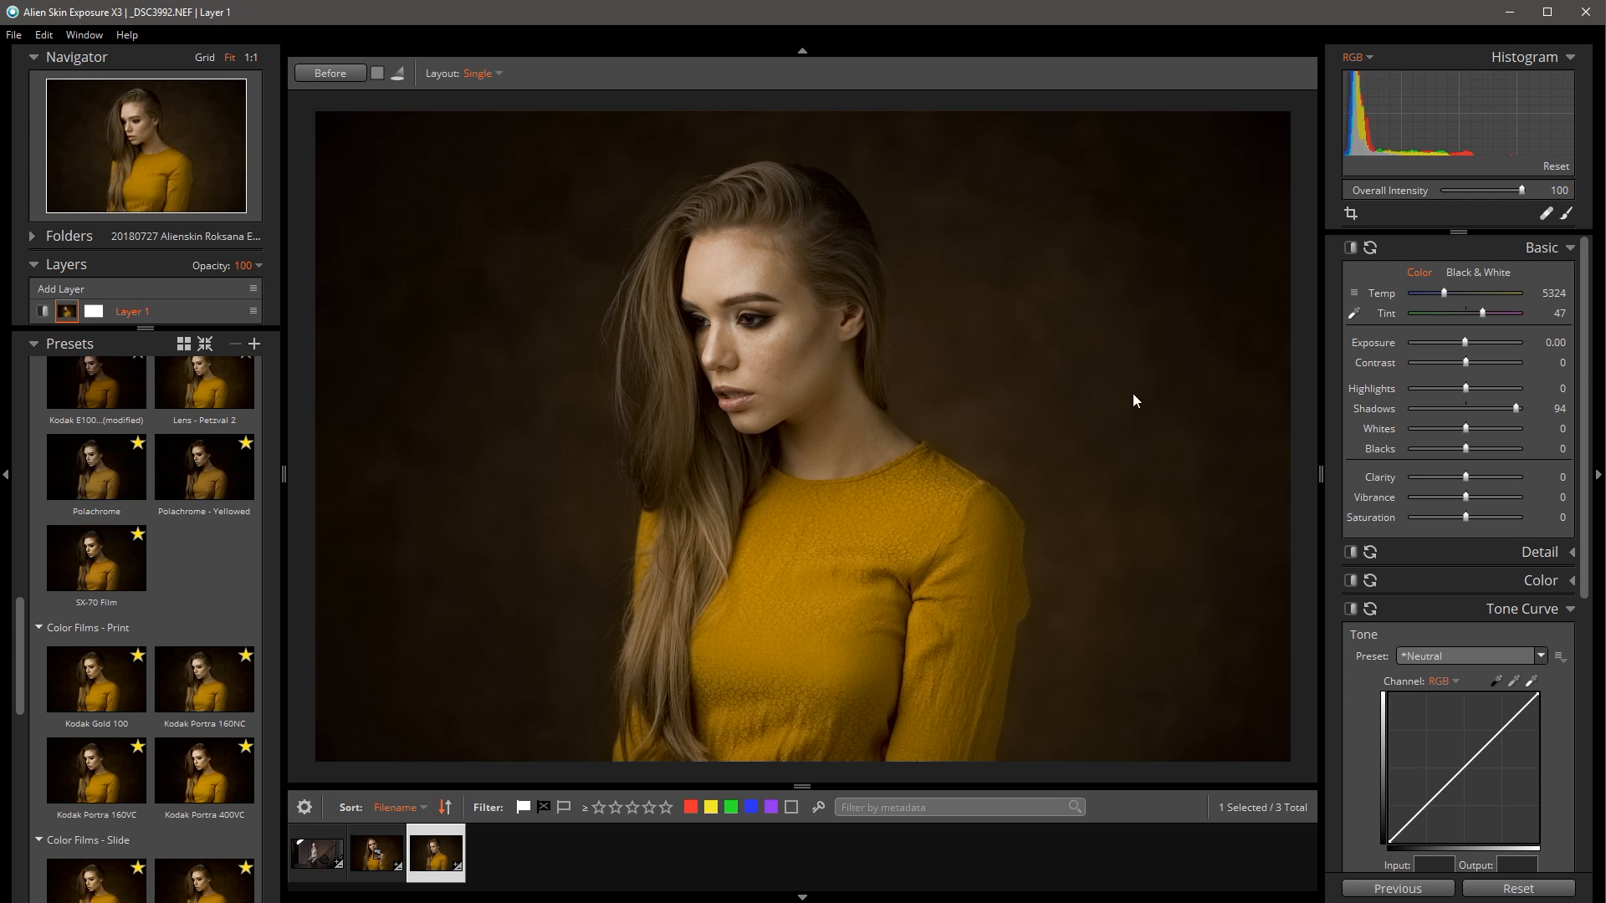
drag(1466, 344, 1445, 390)
drag(1472, 432, 1468, 434)
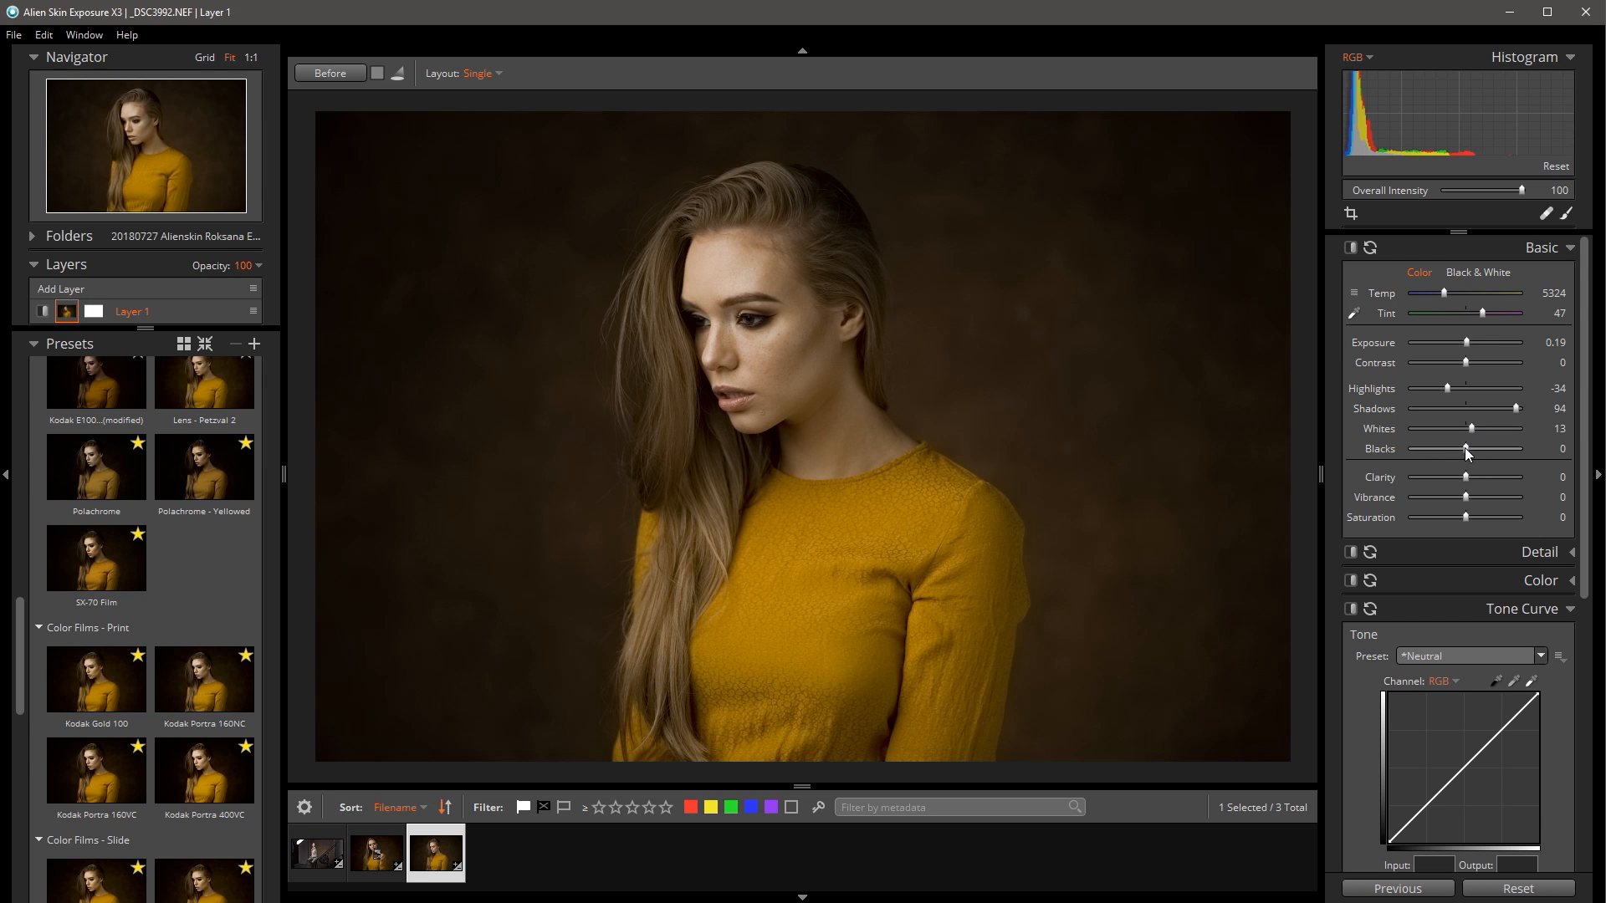
drag(1465, 449, 1464, 450)
click(340, 73)
click(340, 73)
click(340, 73)
click(339, 73)
Raise the RGB tone curve slightly in the upper midtones, set a shadow point at about input 20, output 22, and compare with the original.
scroll(1539, 477, down, 2)
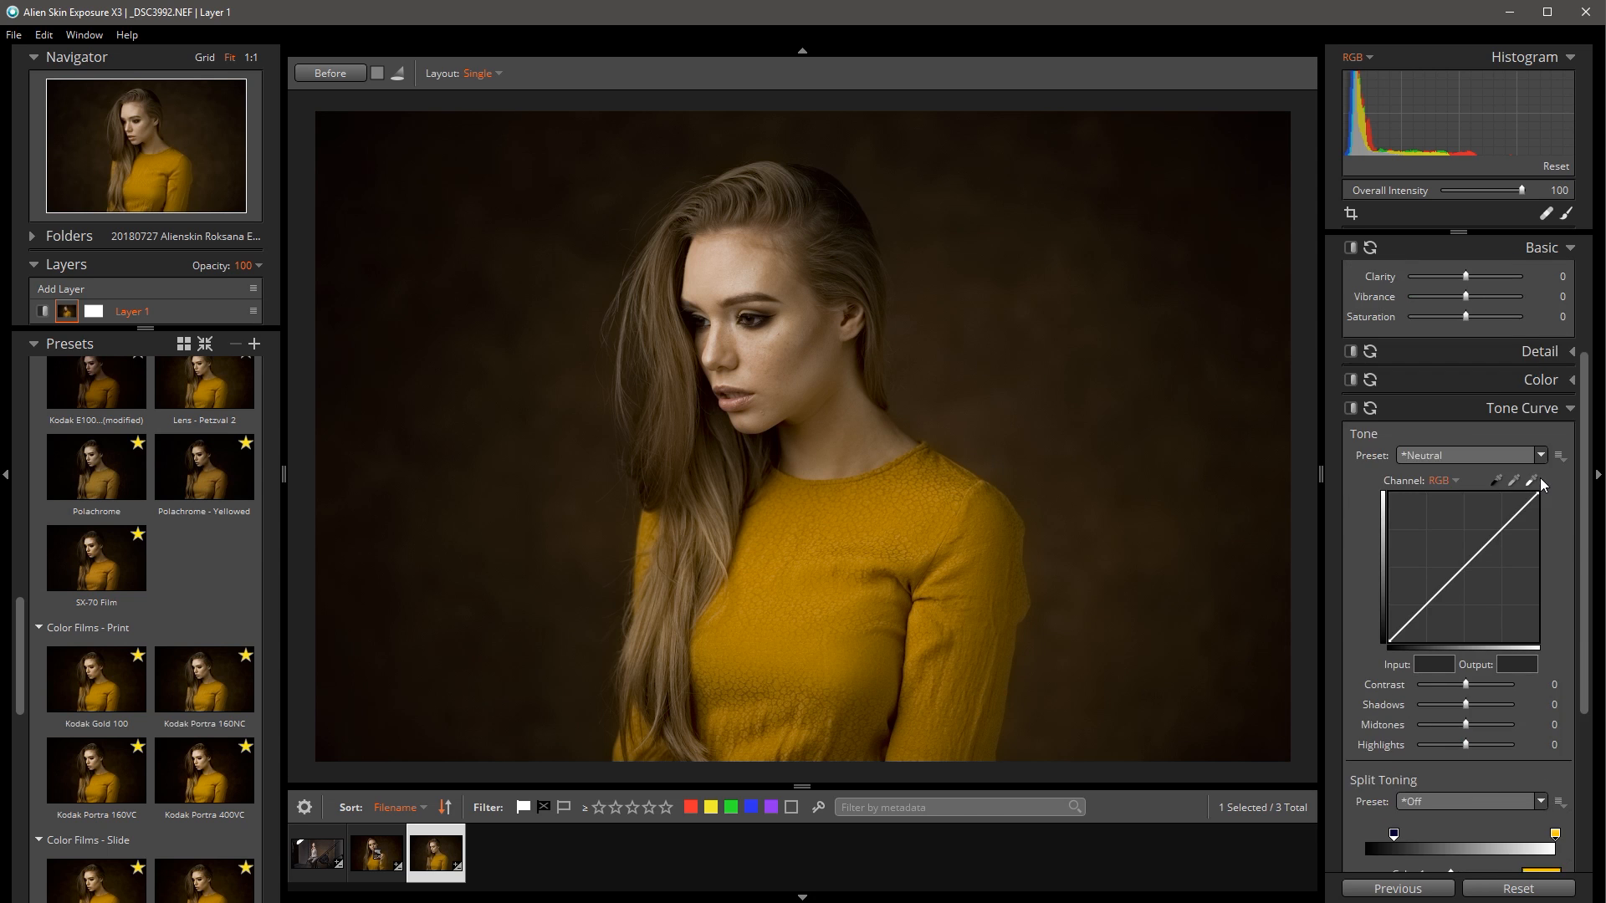
drag(1485, 547, 1484, 541)
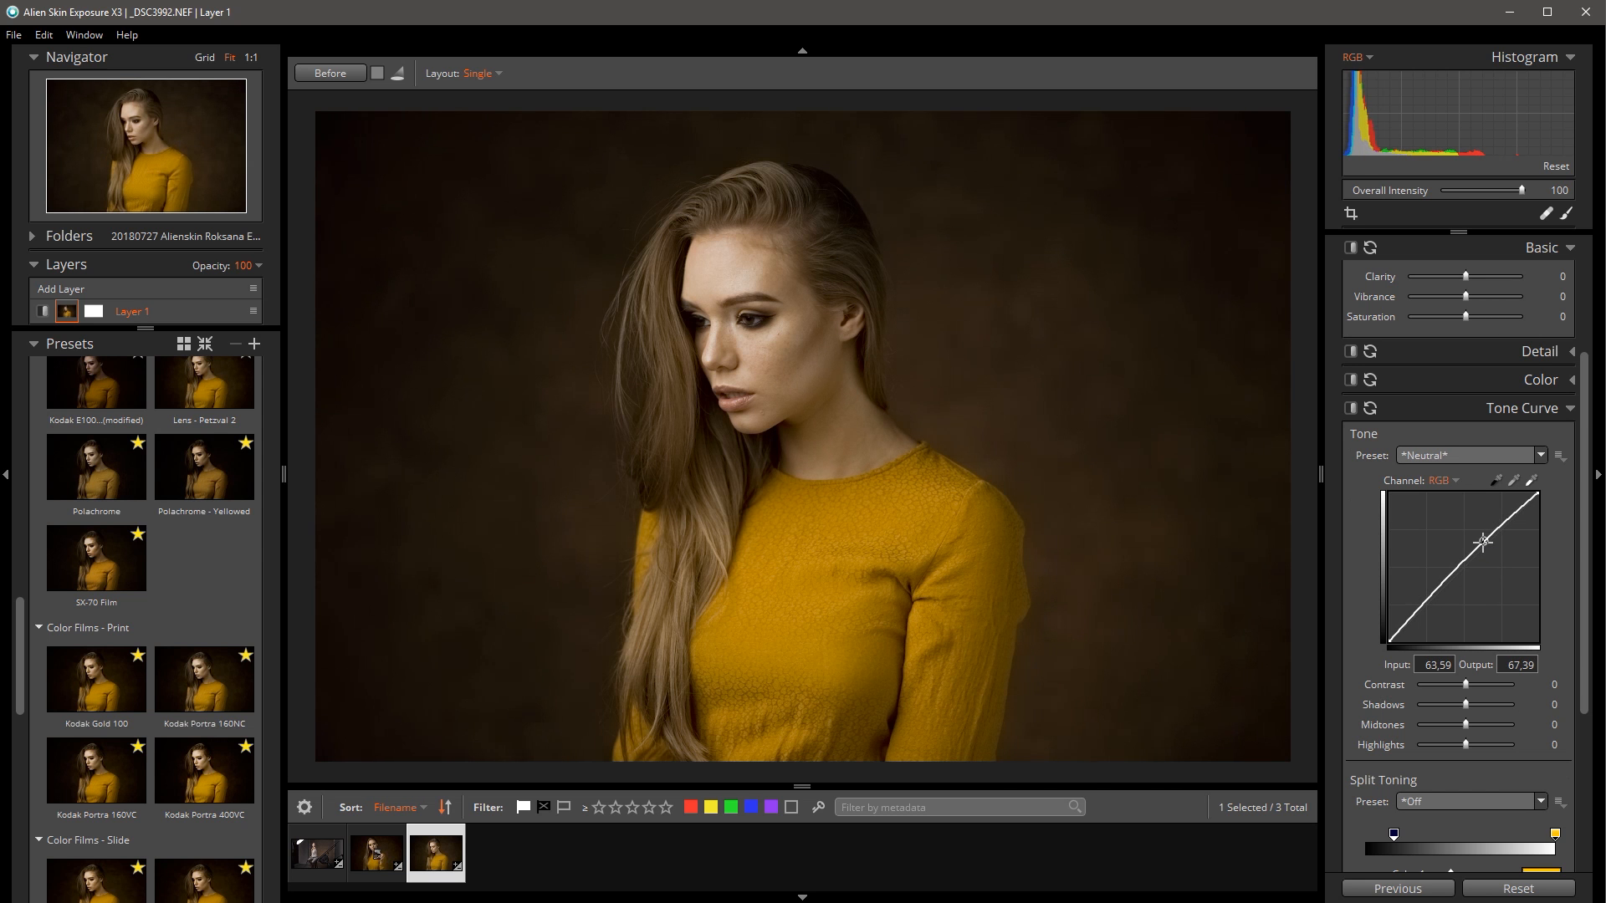
click(1418, 610)
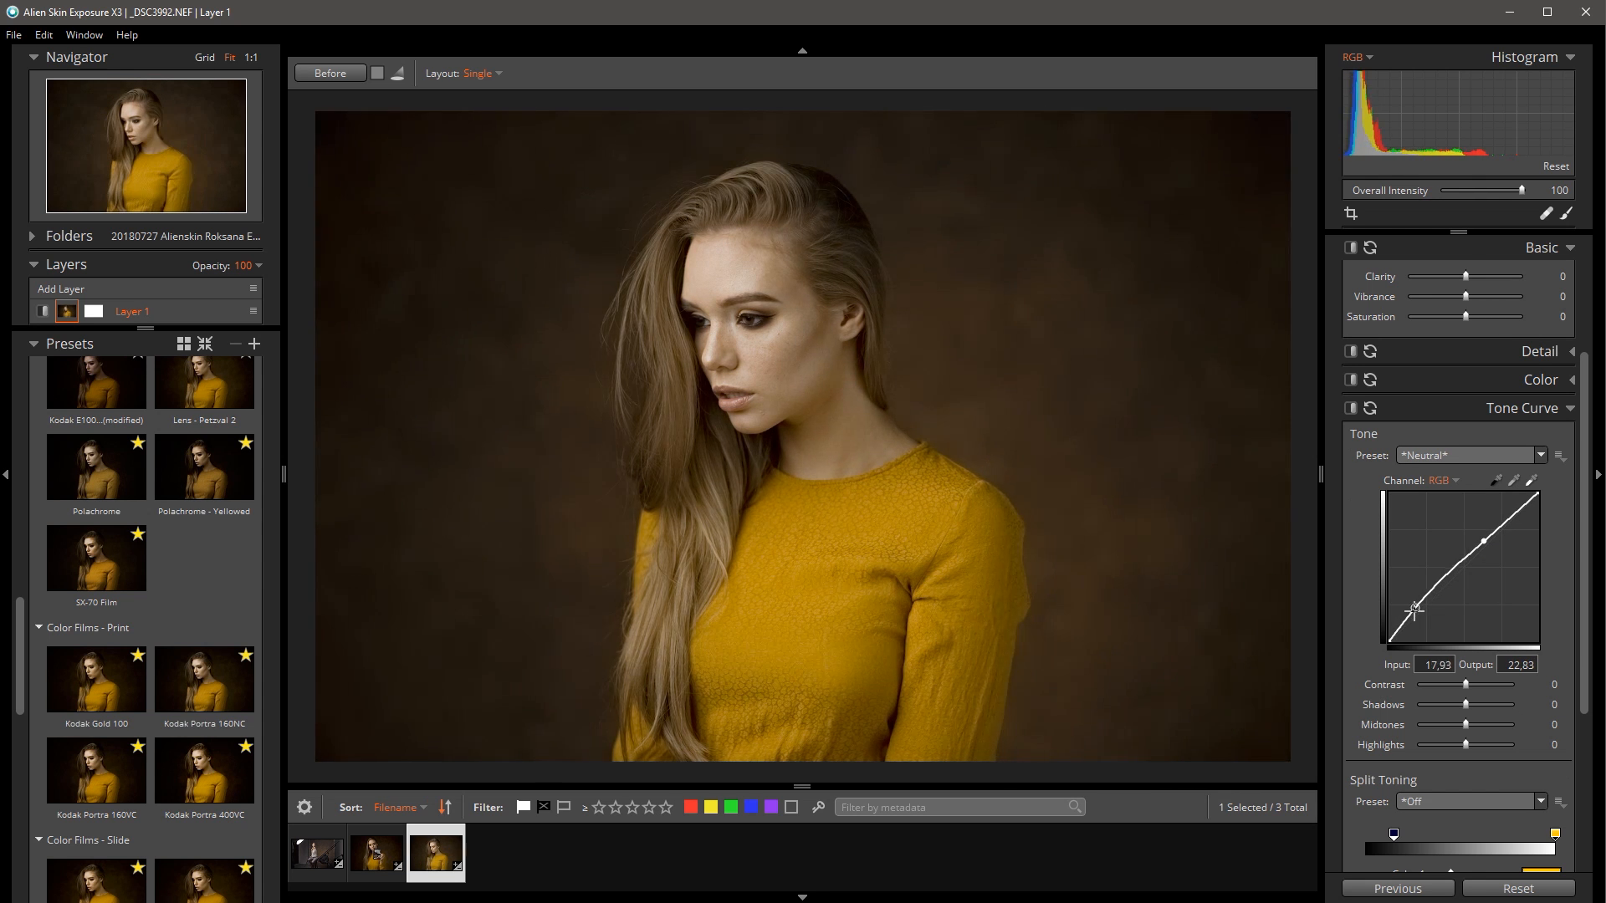
drag(1419, 610, 1417, 610)
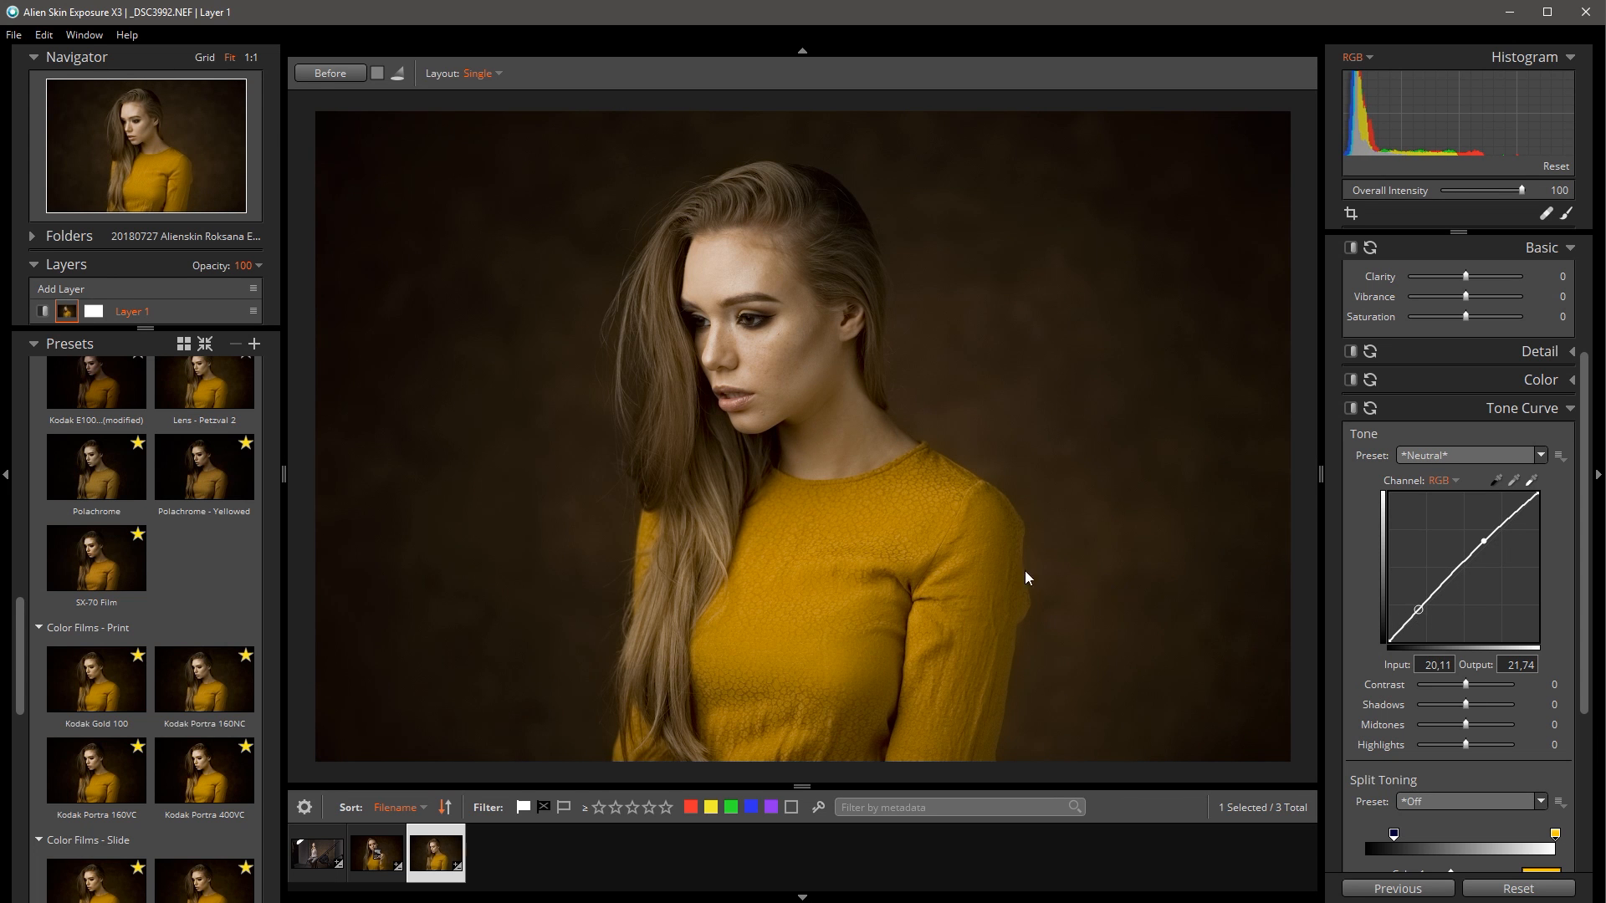
click(321, 74)
click(1484, 542)
Apply the Warming Filter color filter at a density of 10 and compare the portrait with the original.
click(1535, 384)
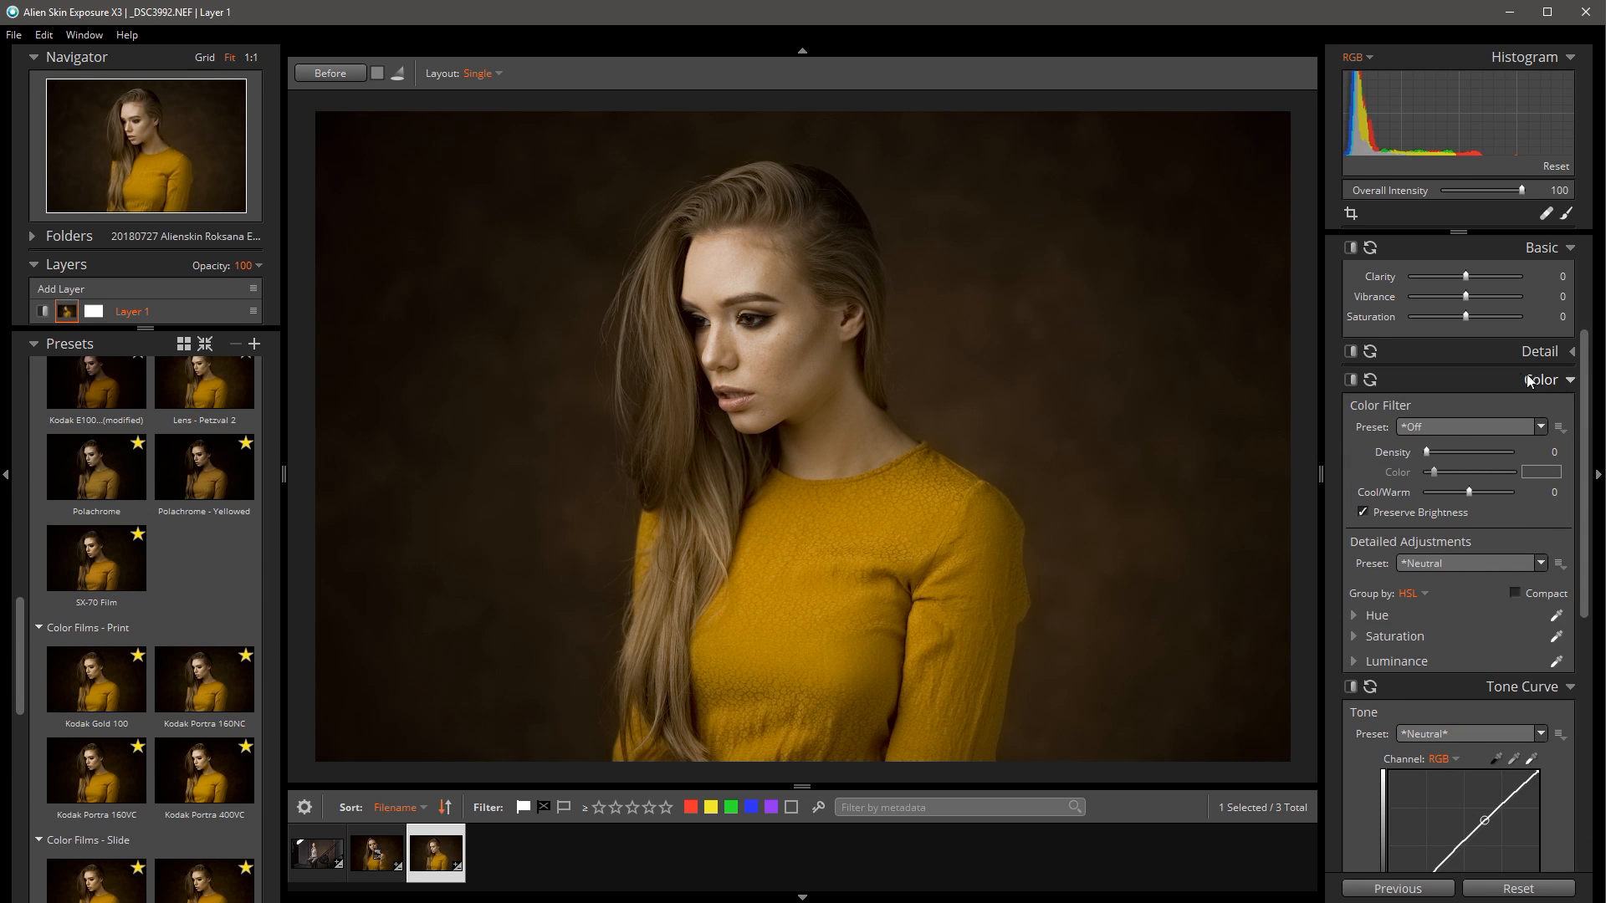
click(1427, 428)
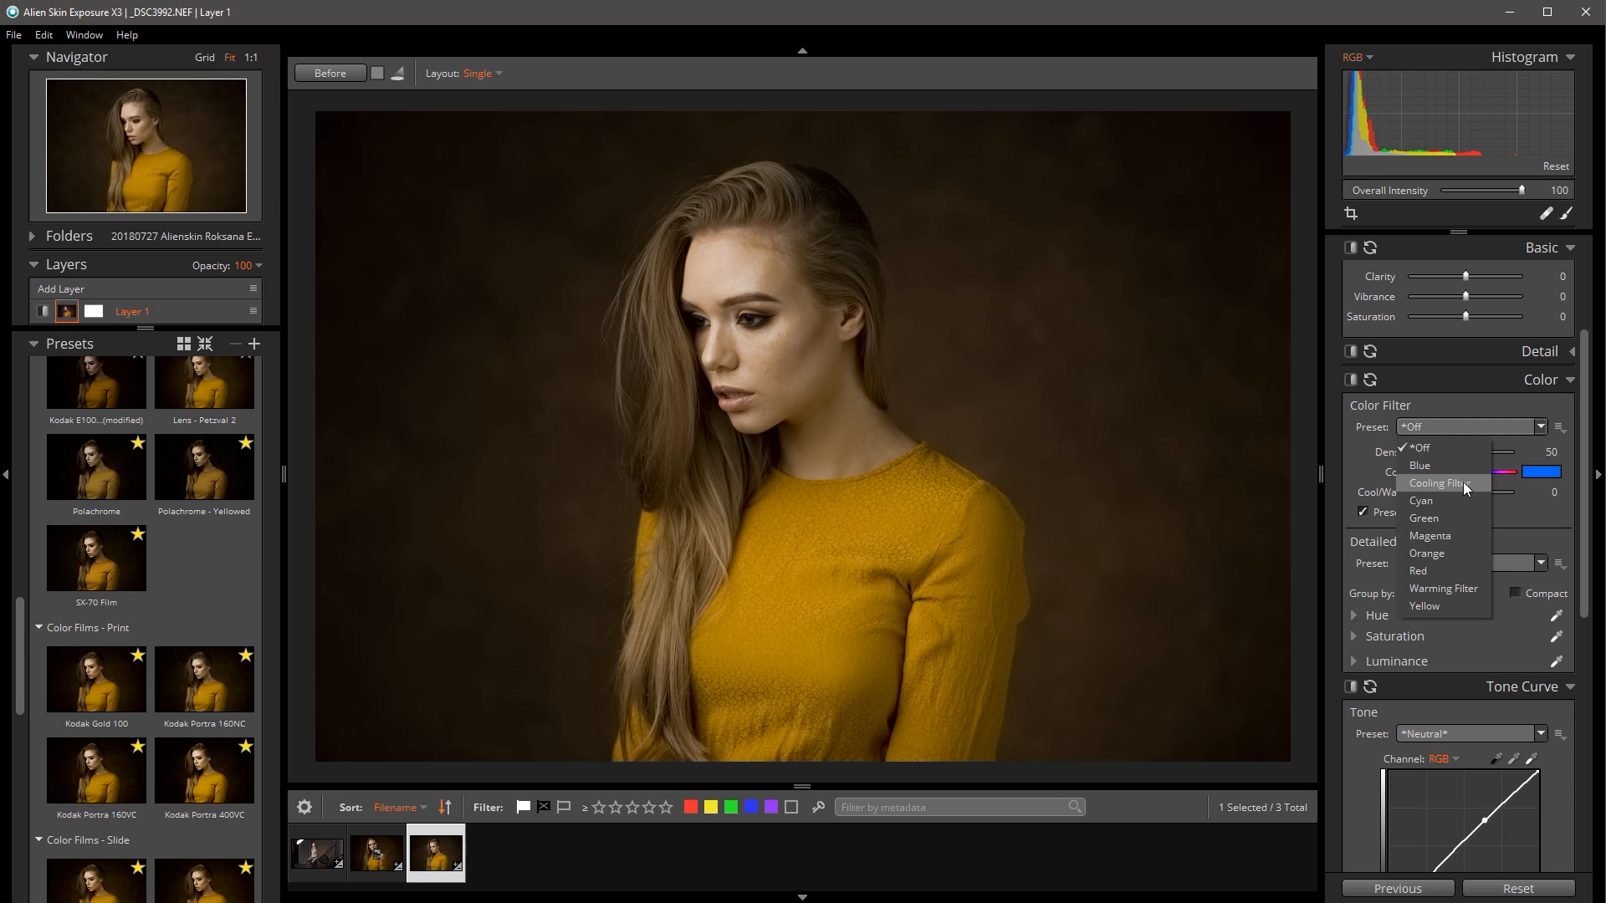
click(1460, 589)
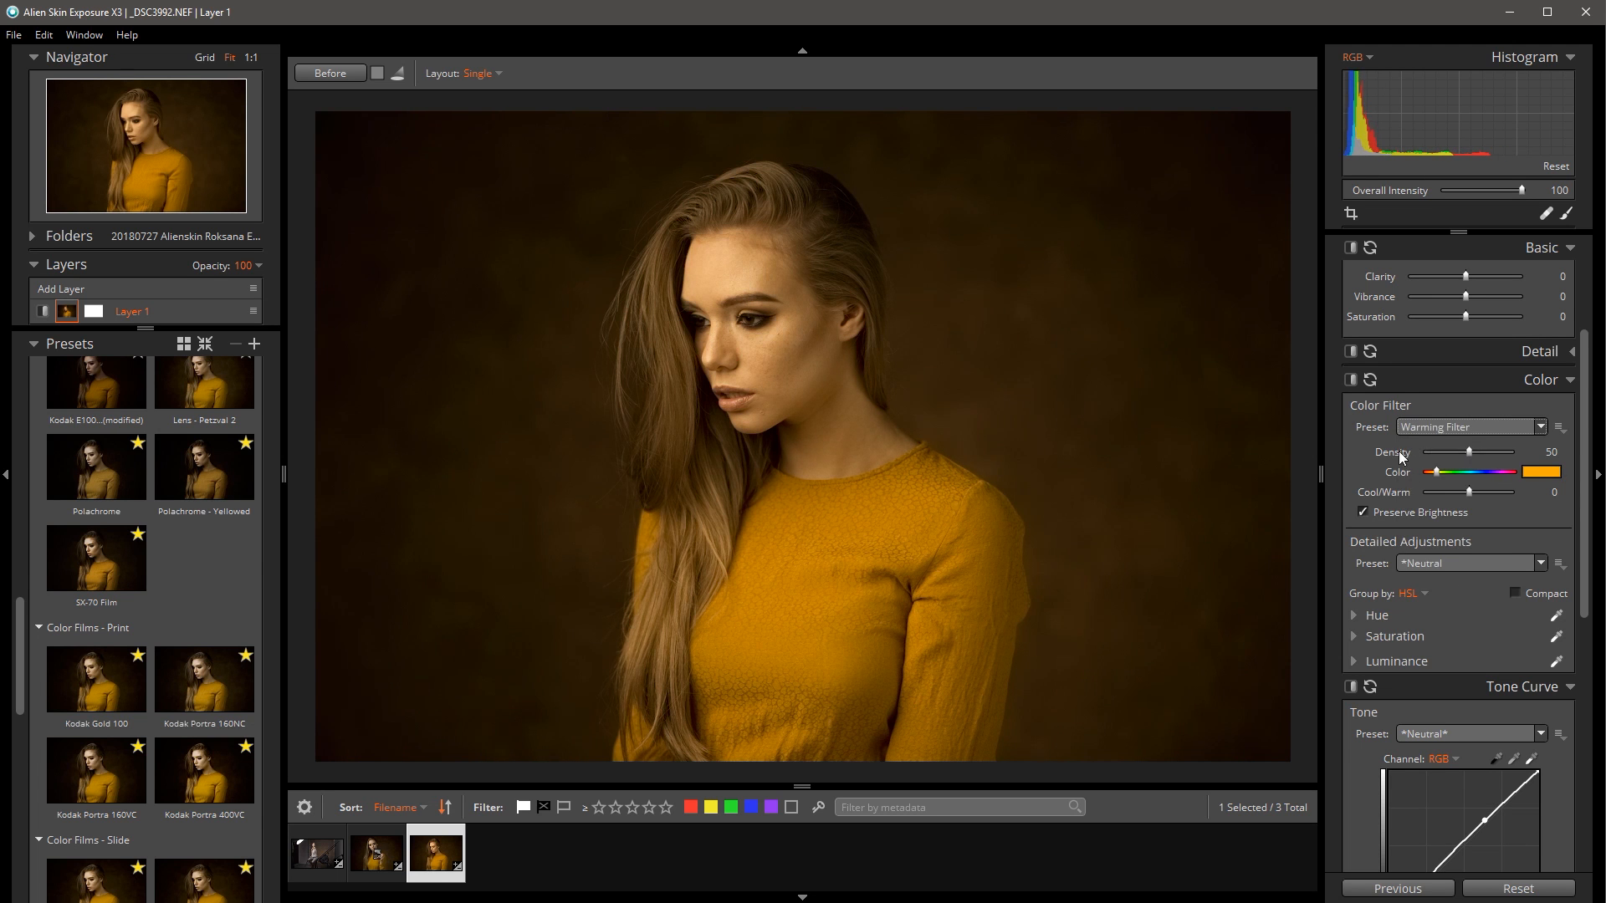
drag(1475, 448, 1436, 460)
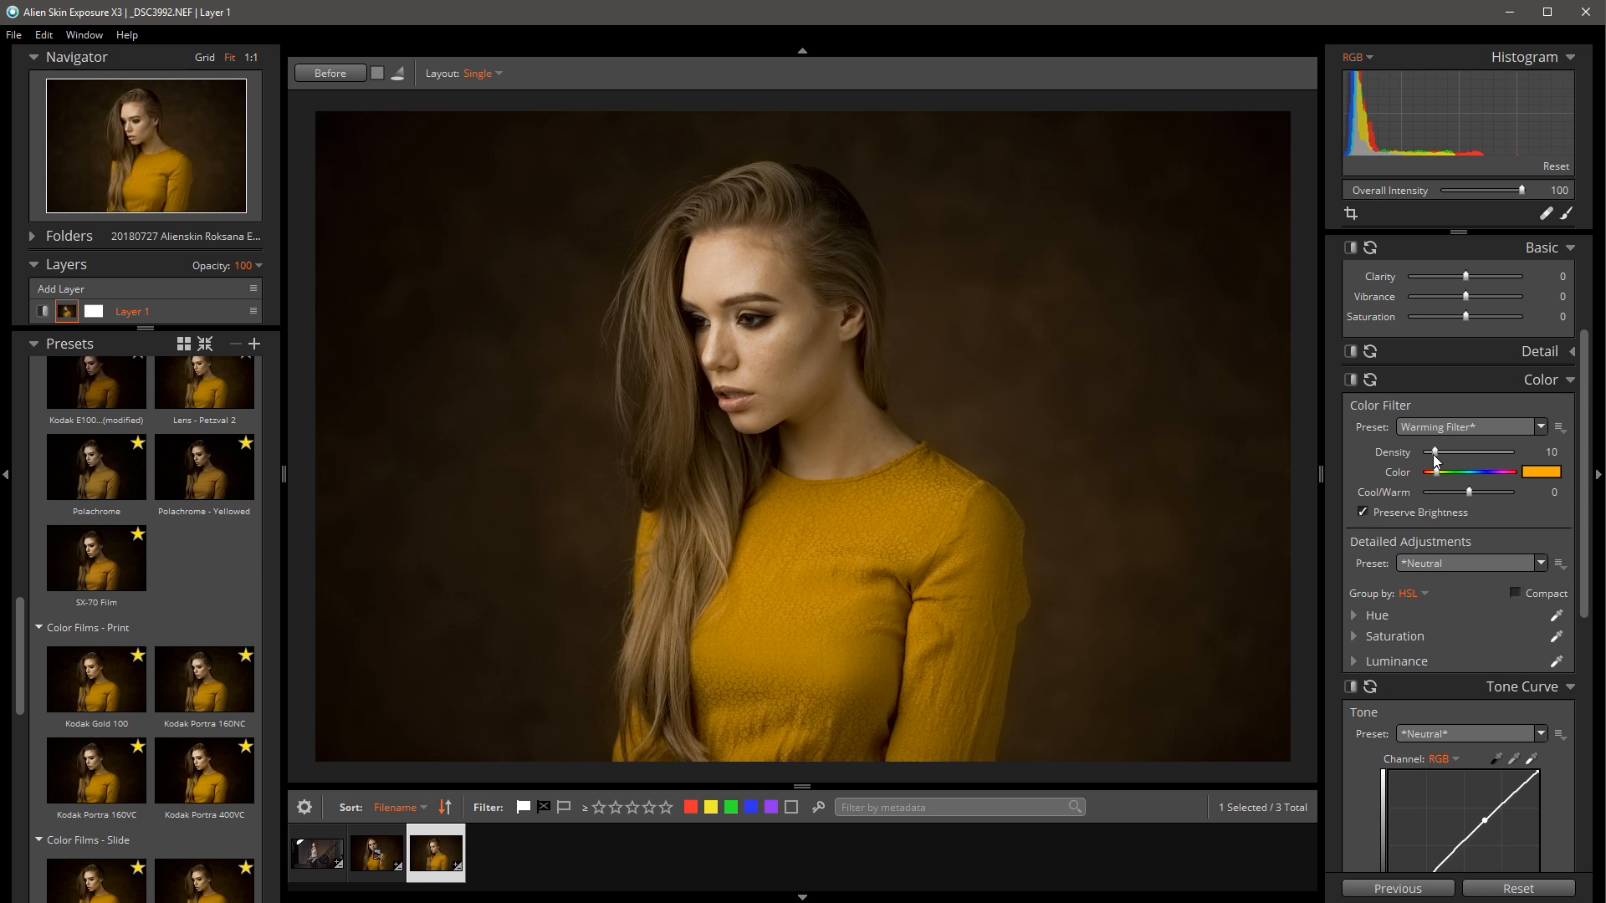
click(357, 77)
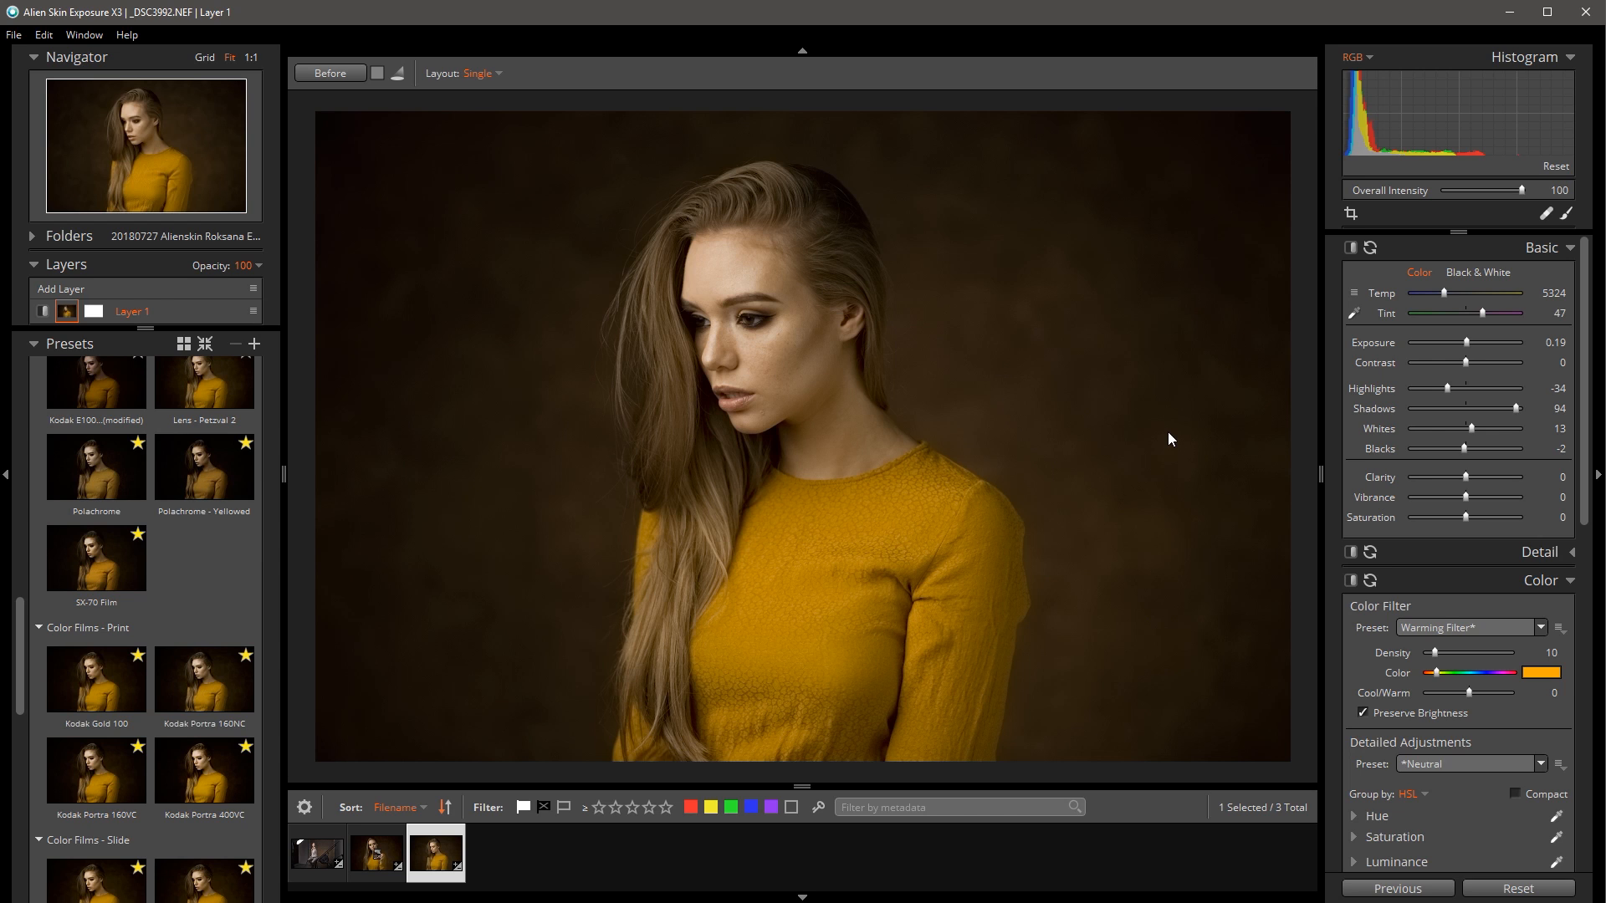
Activate the Spot Heal tool for retouching the forehead in close-up.
scroll(727, 325, up, 5)
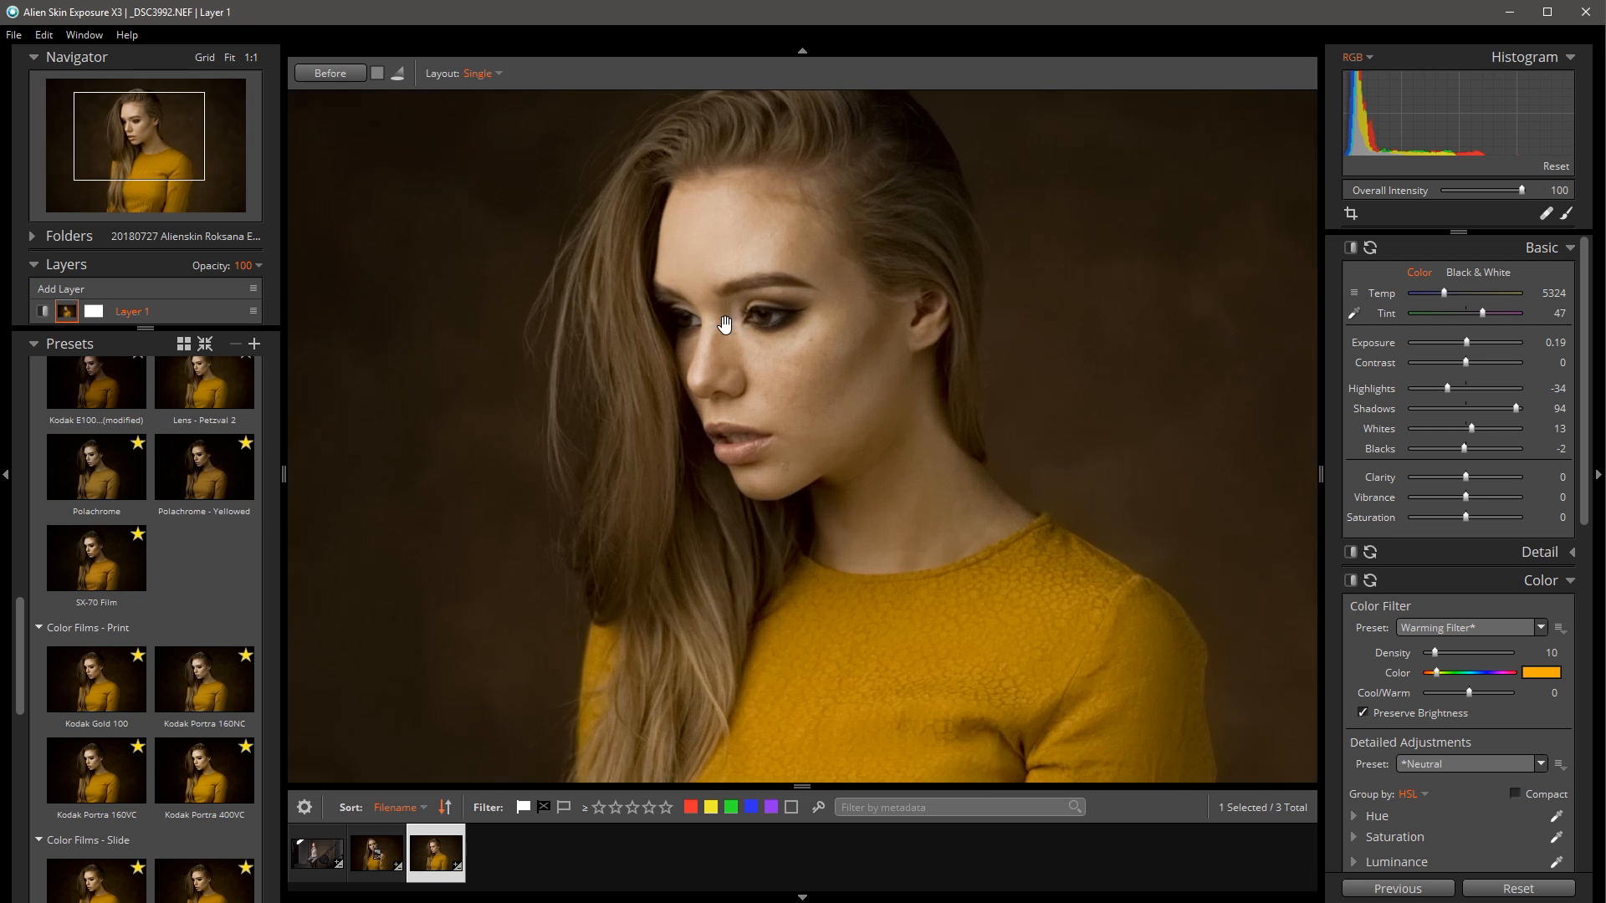
scroll(828, 337, up, 3)
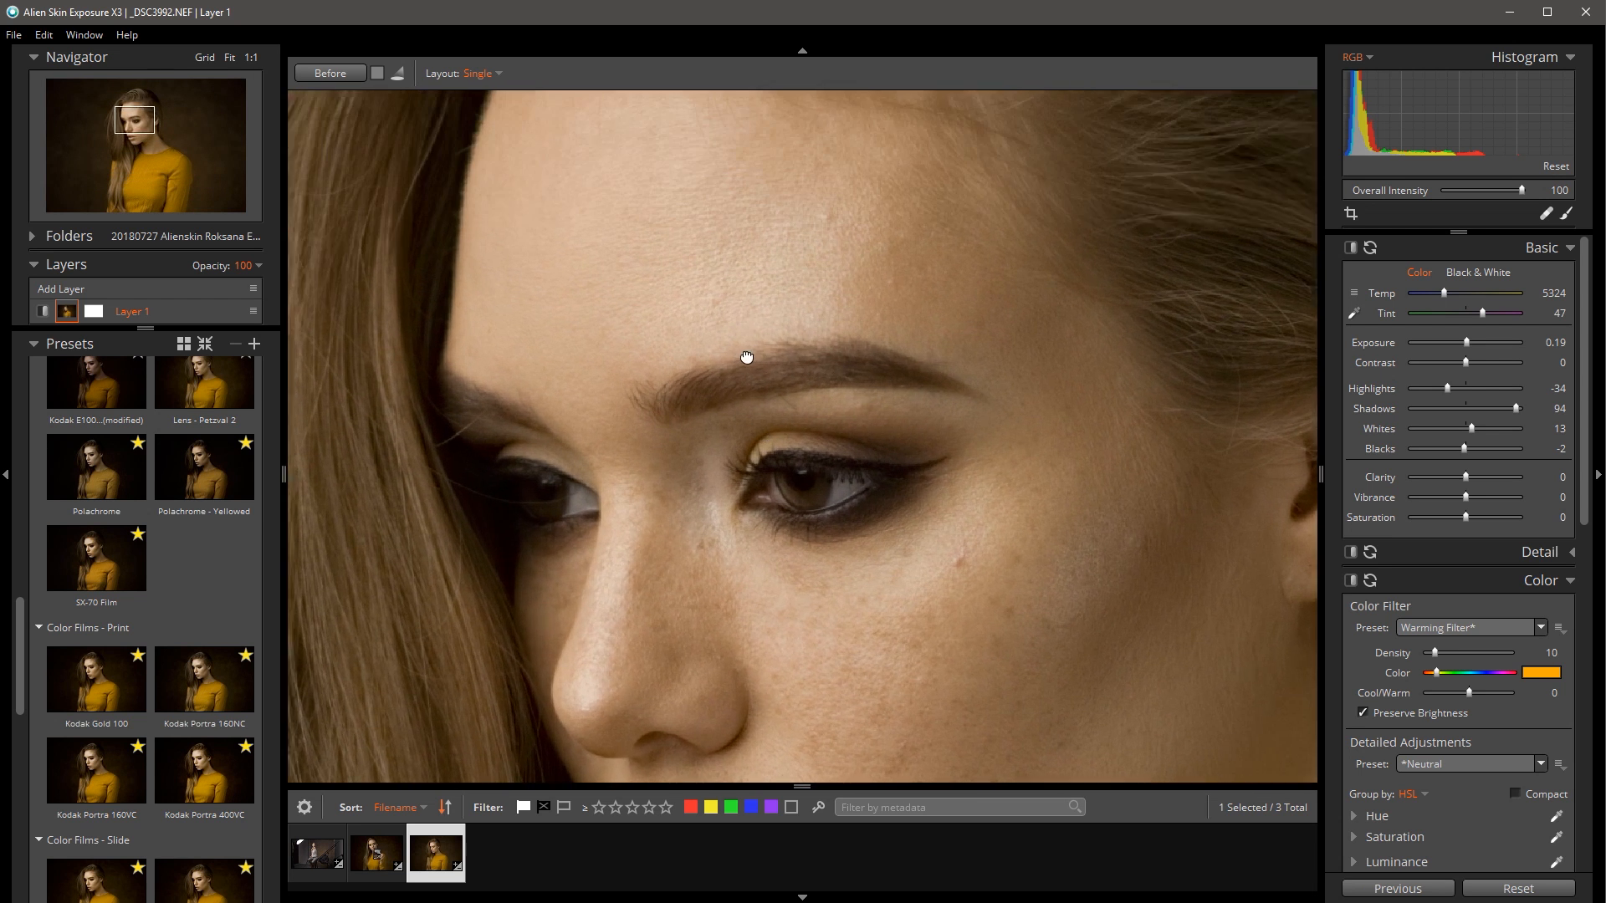
drag(747, 357, 781, 541)
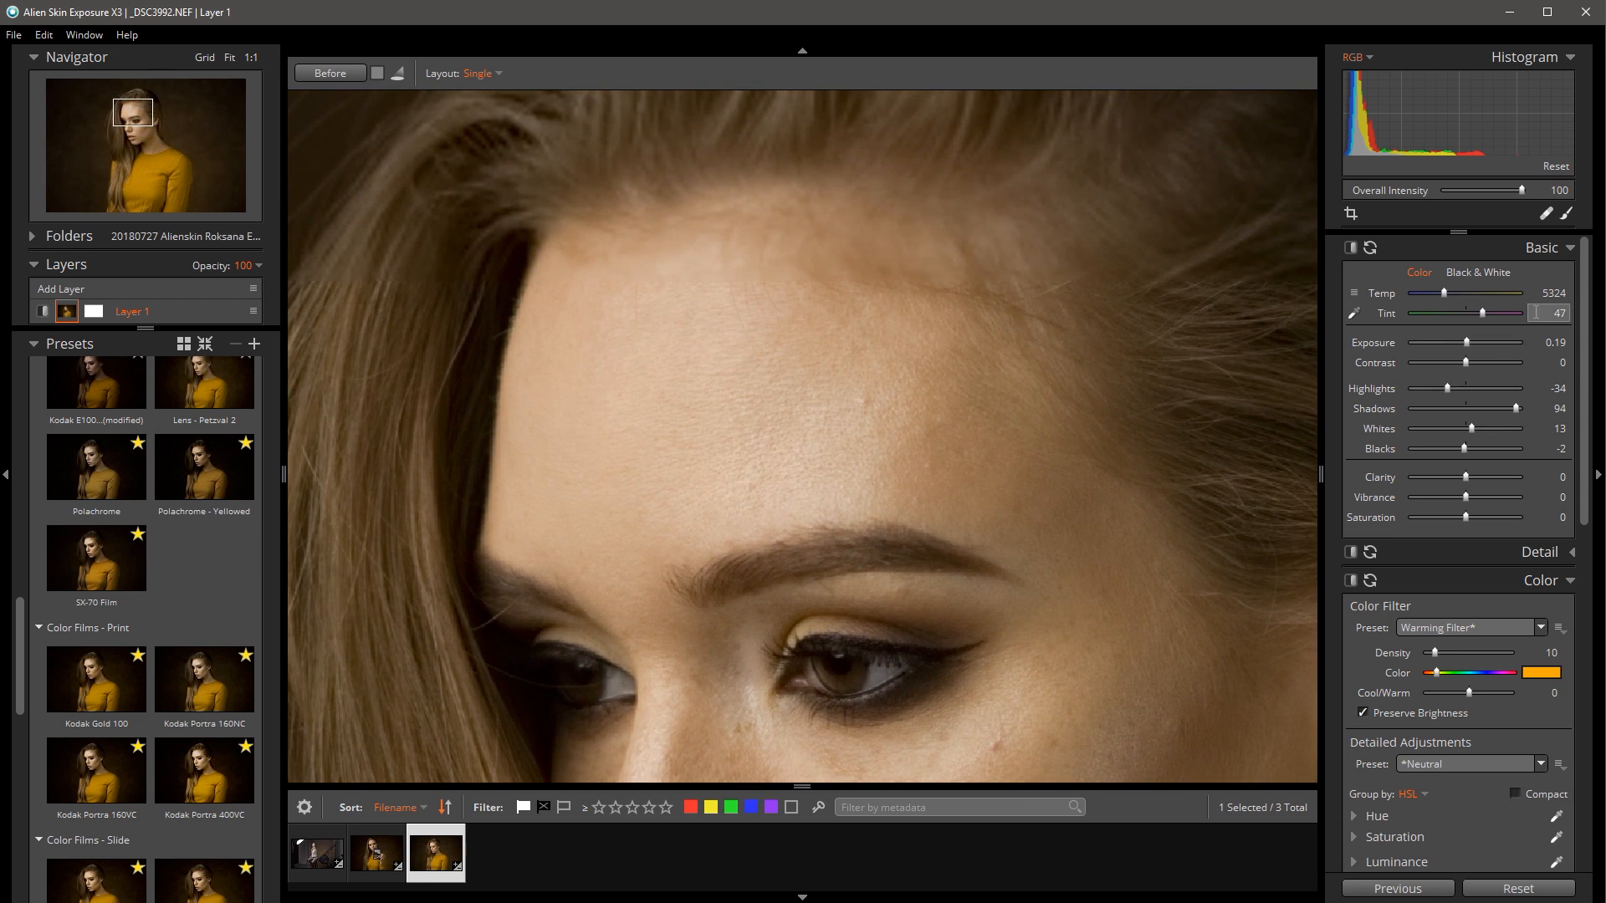
click(1546, 214)
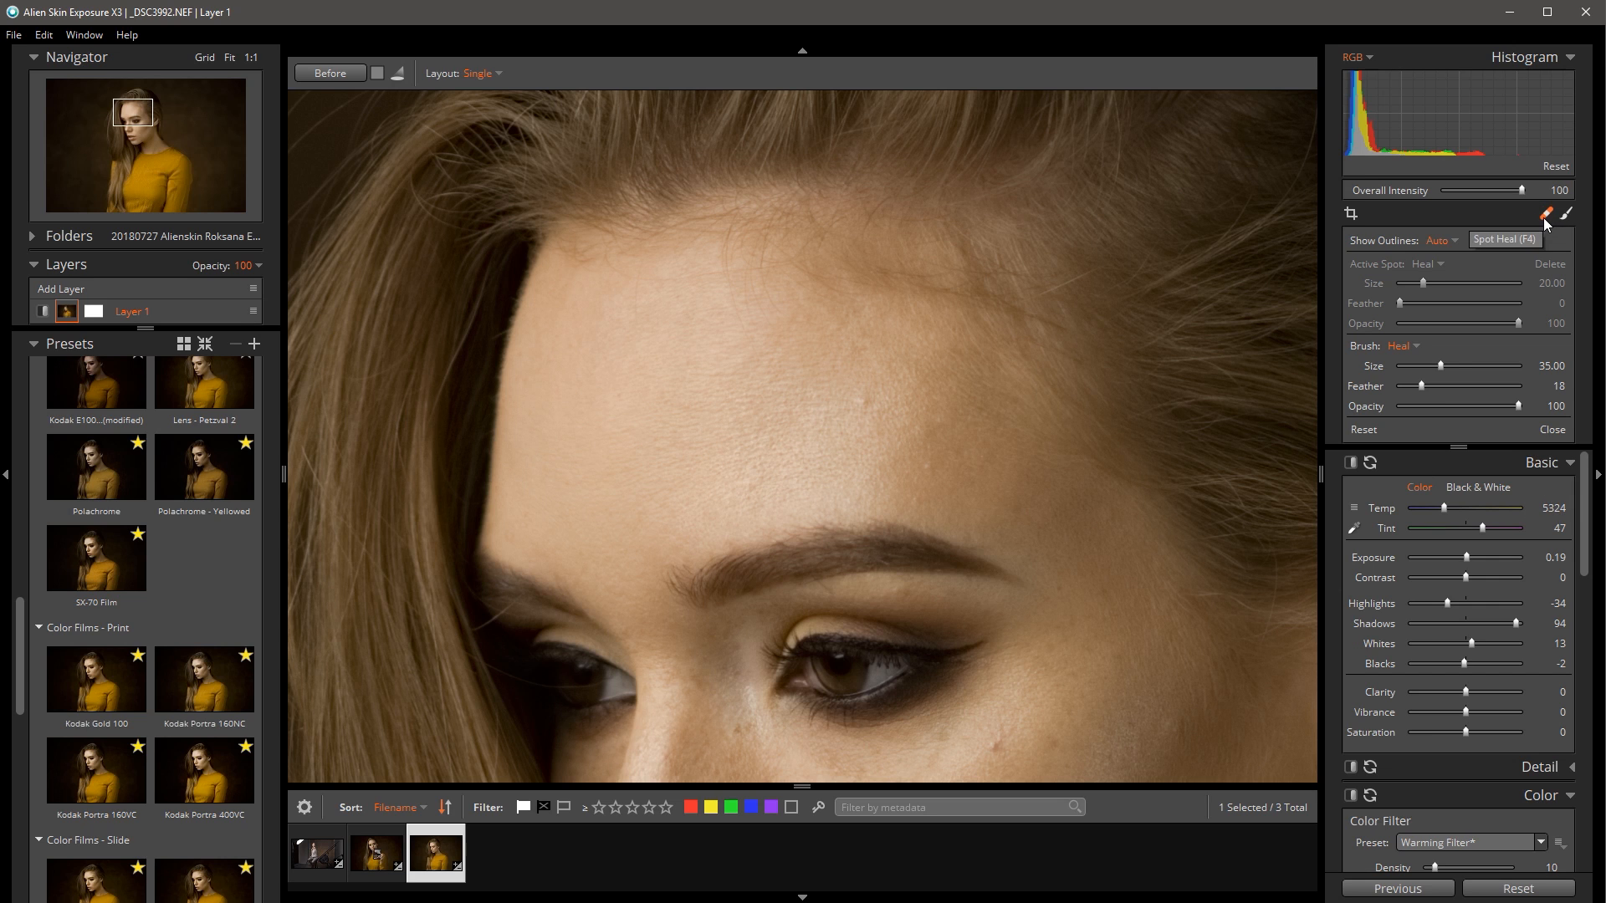
click(1400, 346)
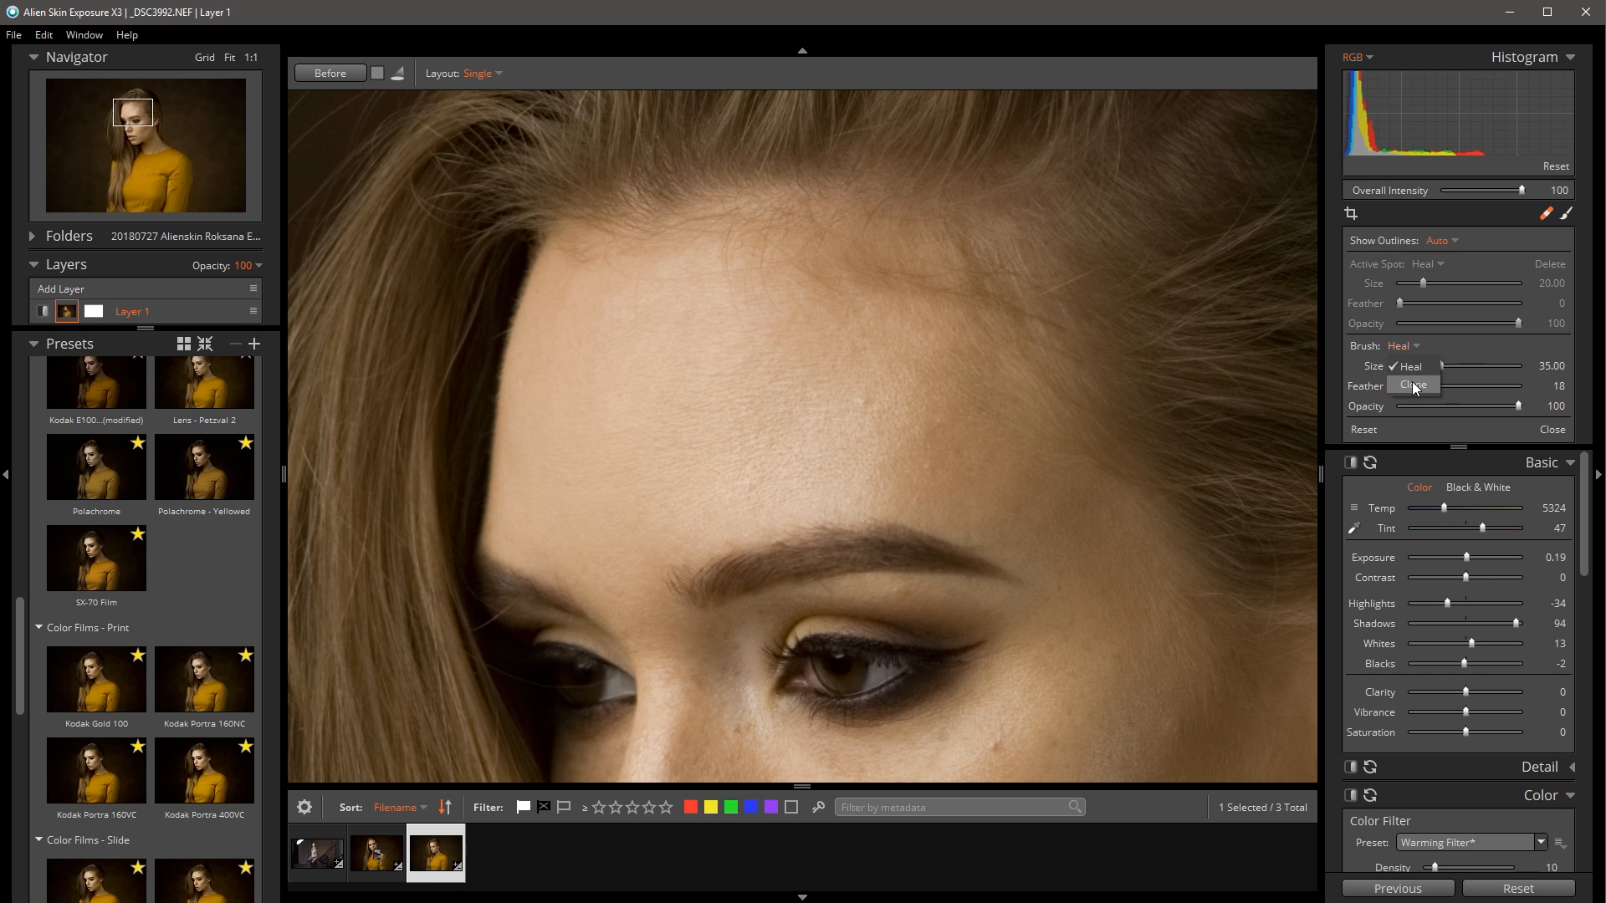
click(1413, 384)
click(1406, 346)
click(1414, 368)
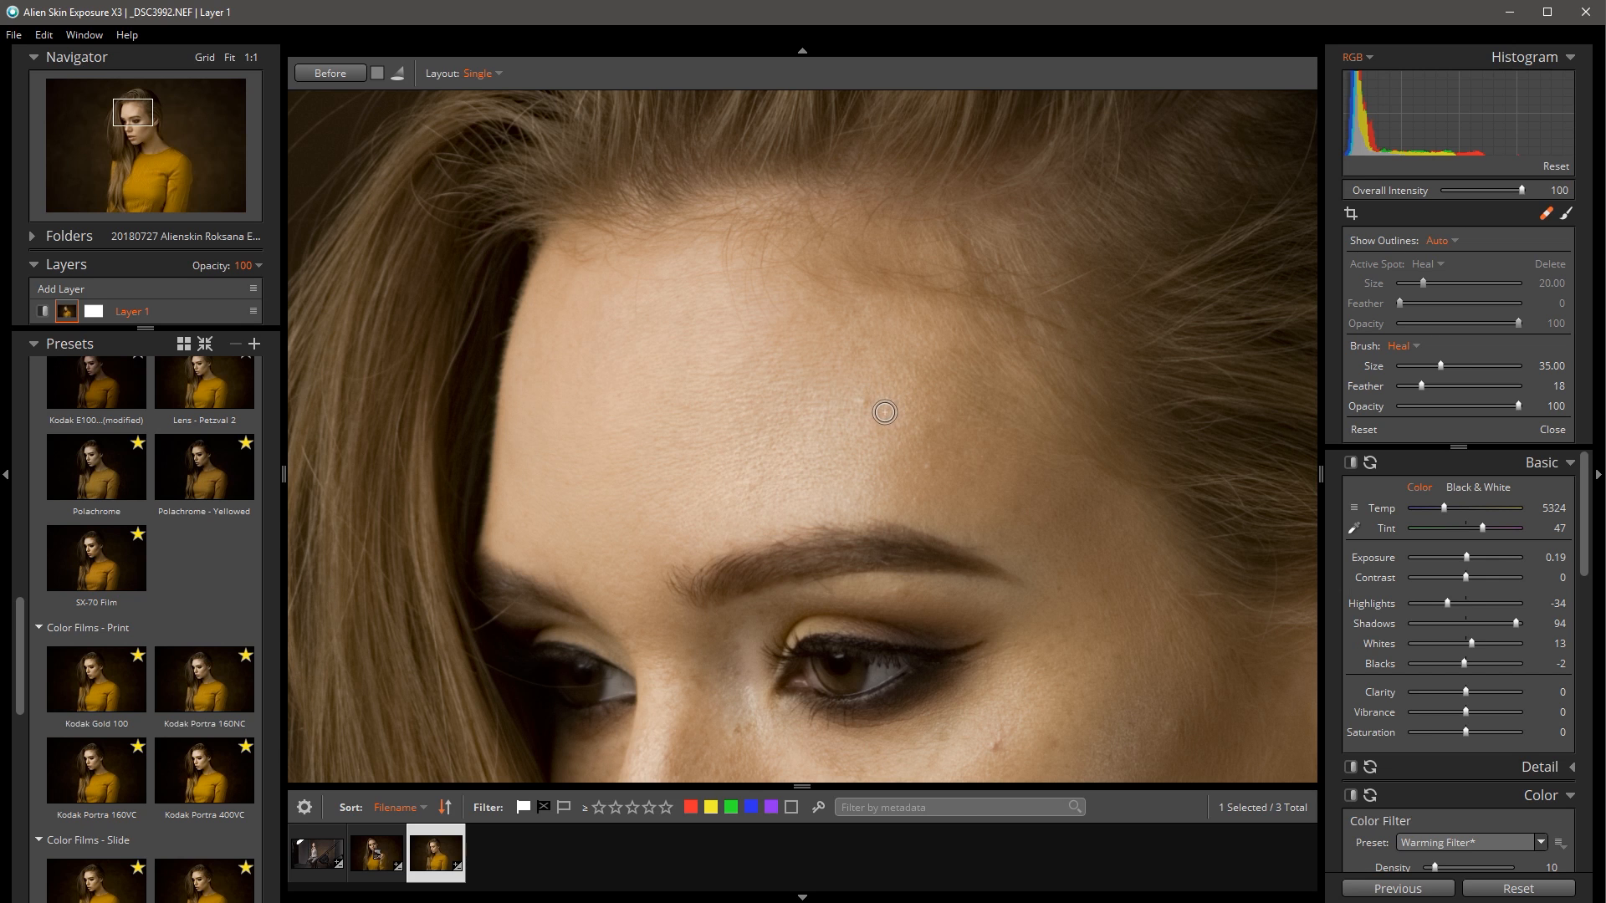
Heal the spots on the forehead with a size 32 brush and the spot below the eyebrow with size 29.
scroll(869, 426, down, 1)
drag(869, 415, 865, 383)
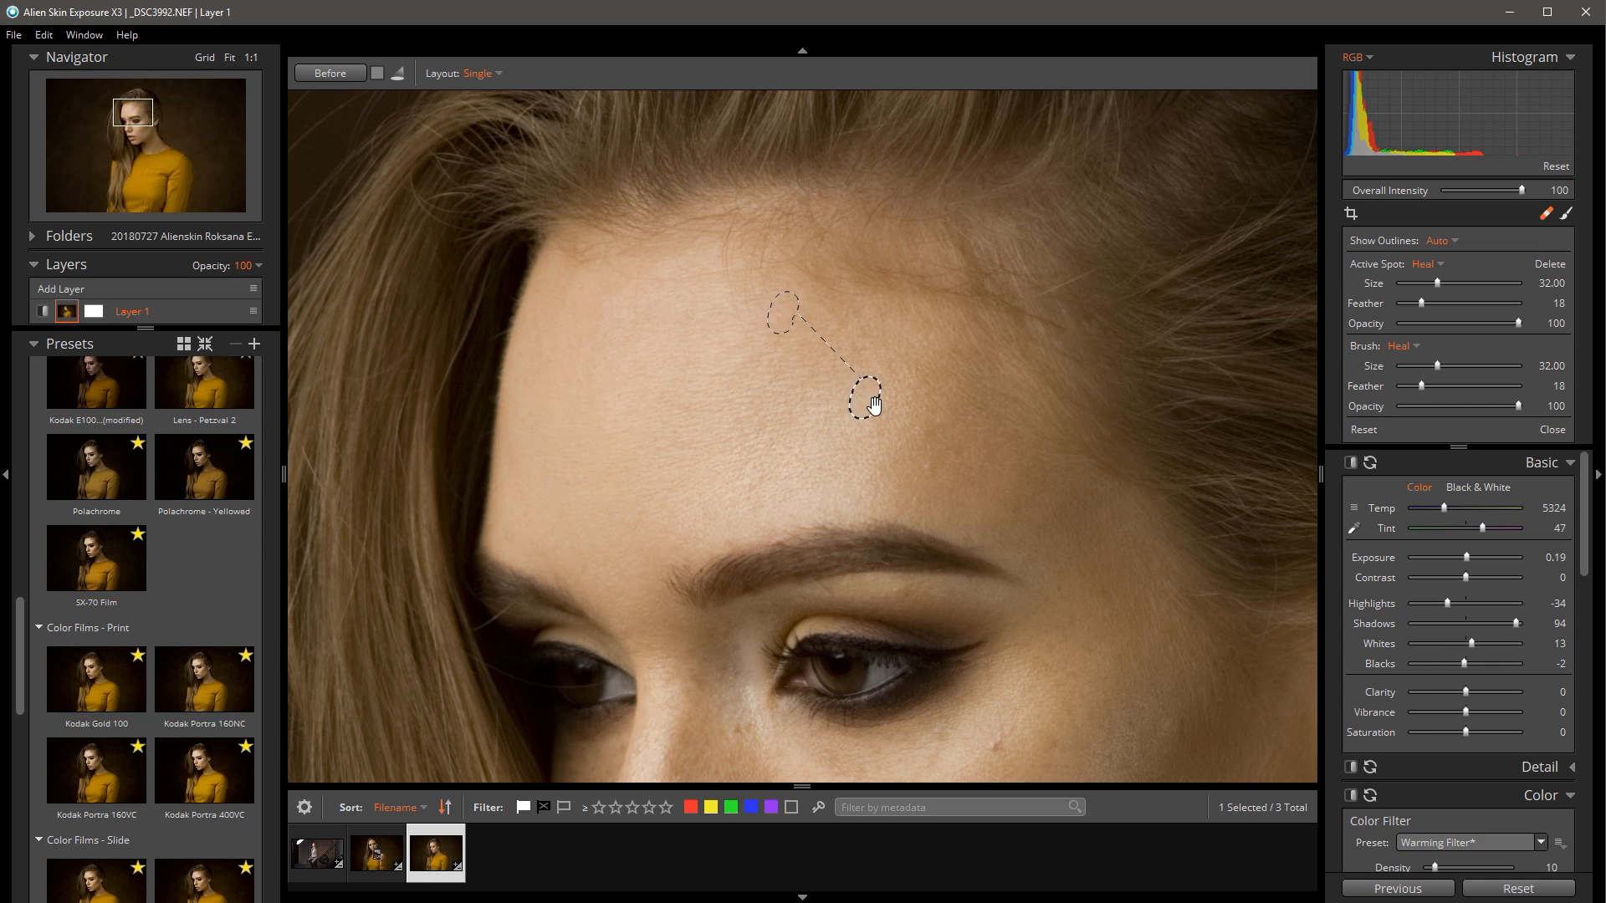
key(space)
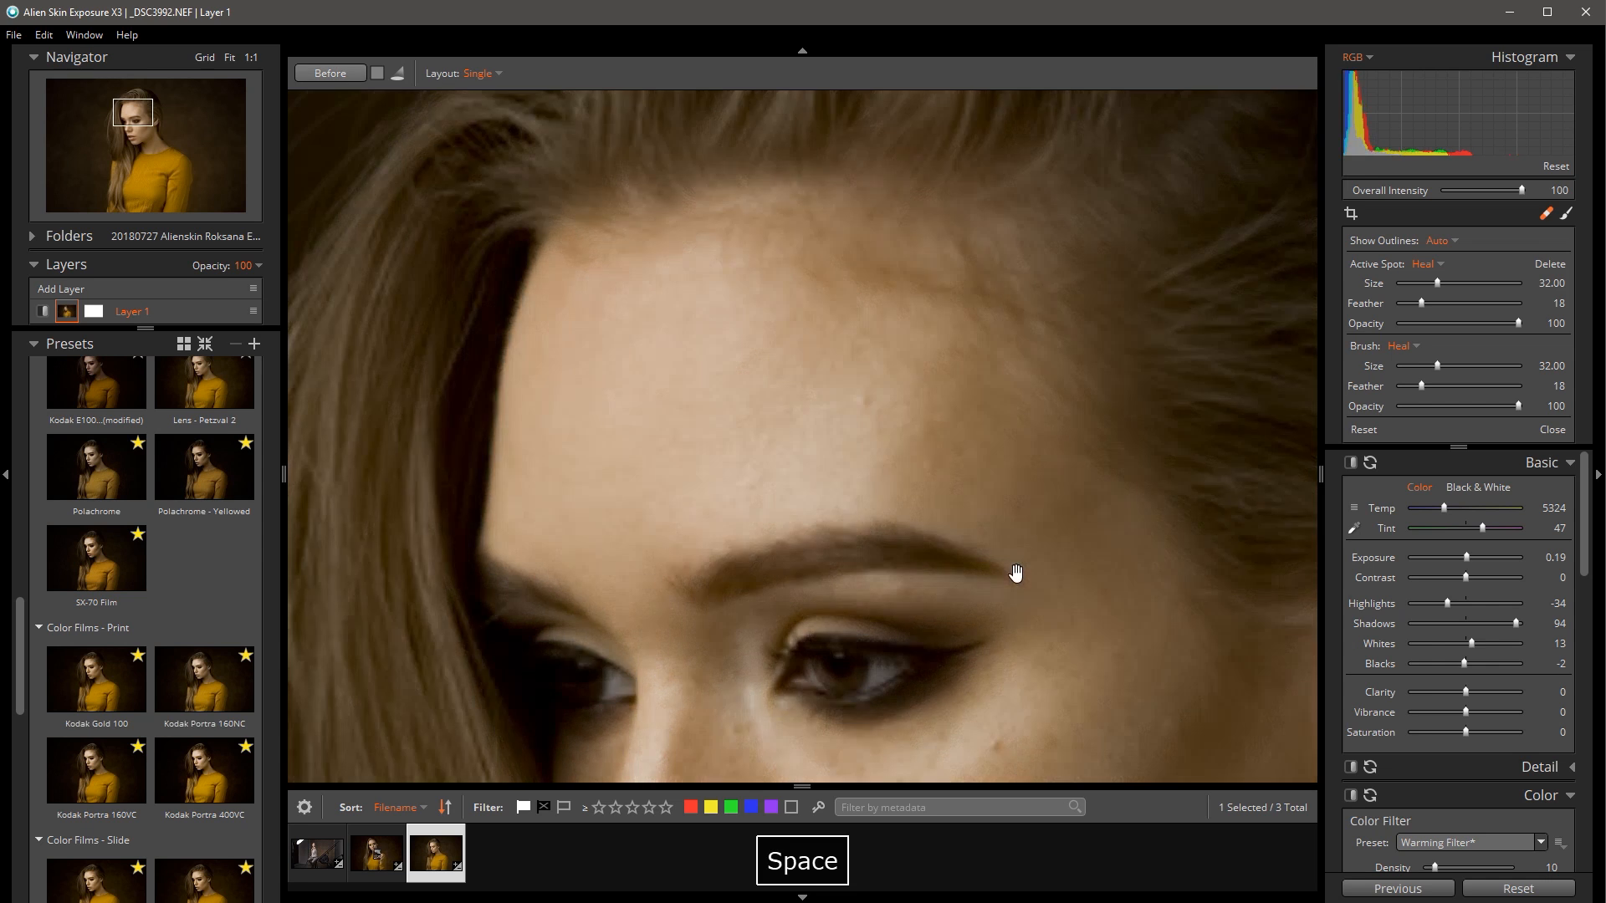
drag(1017, 574, 994, 426)
scroll(900, 442, down, 3)
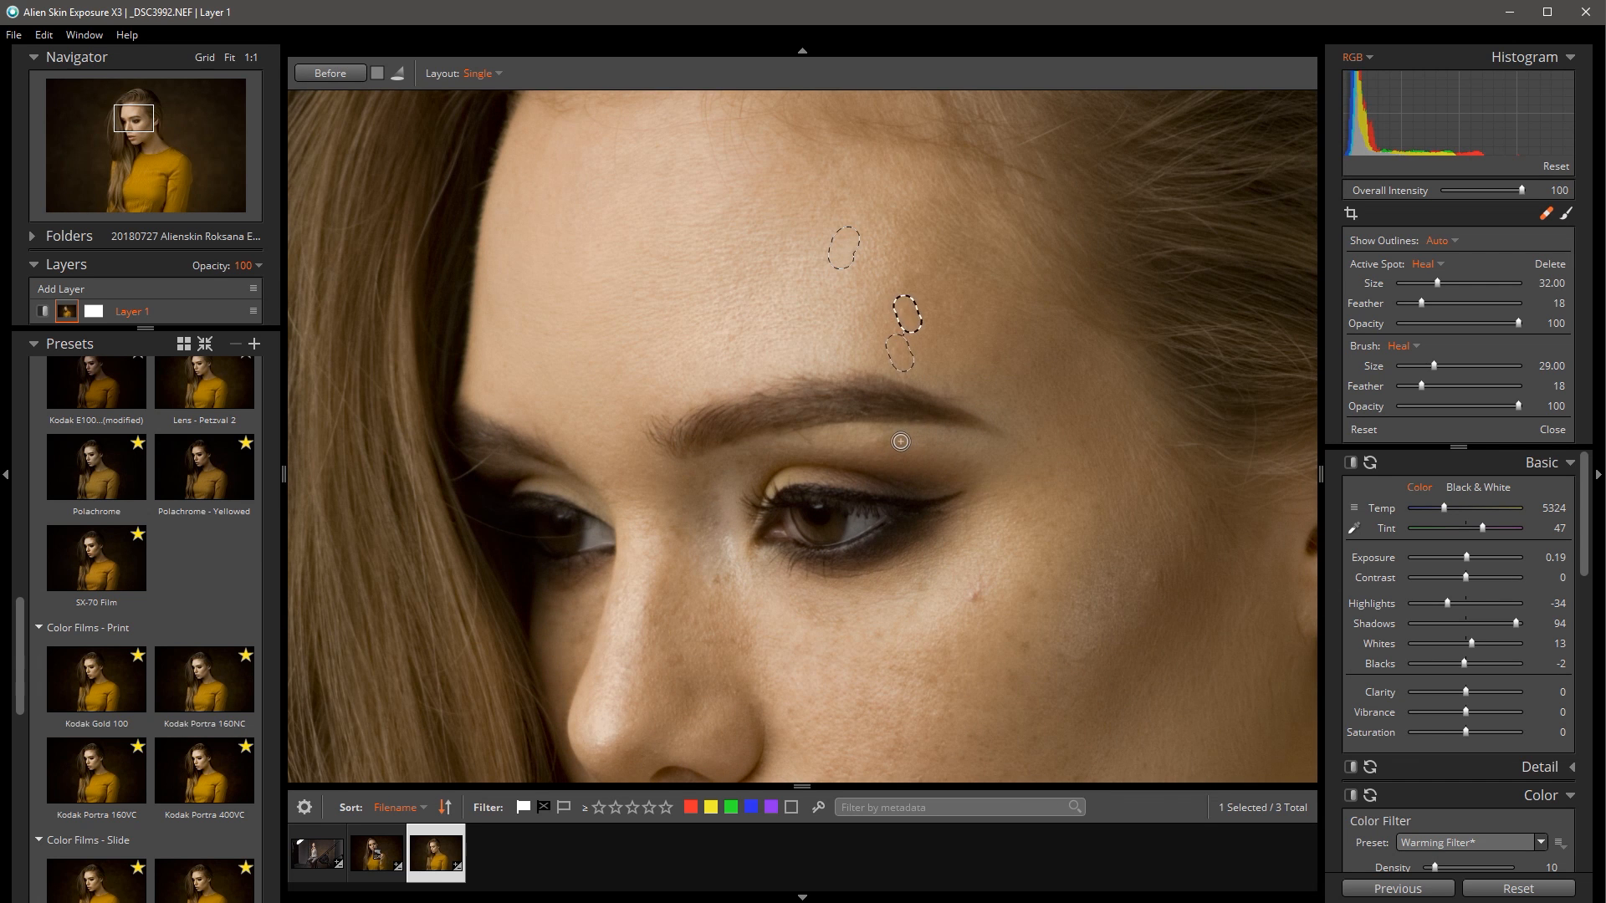
click(892, 442)
drag(949, 460, 931, 443)
Heal the two blemishes beside the bridge of the nose near the inner eye corner.
key(space)
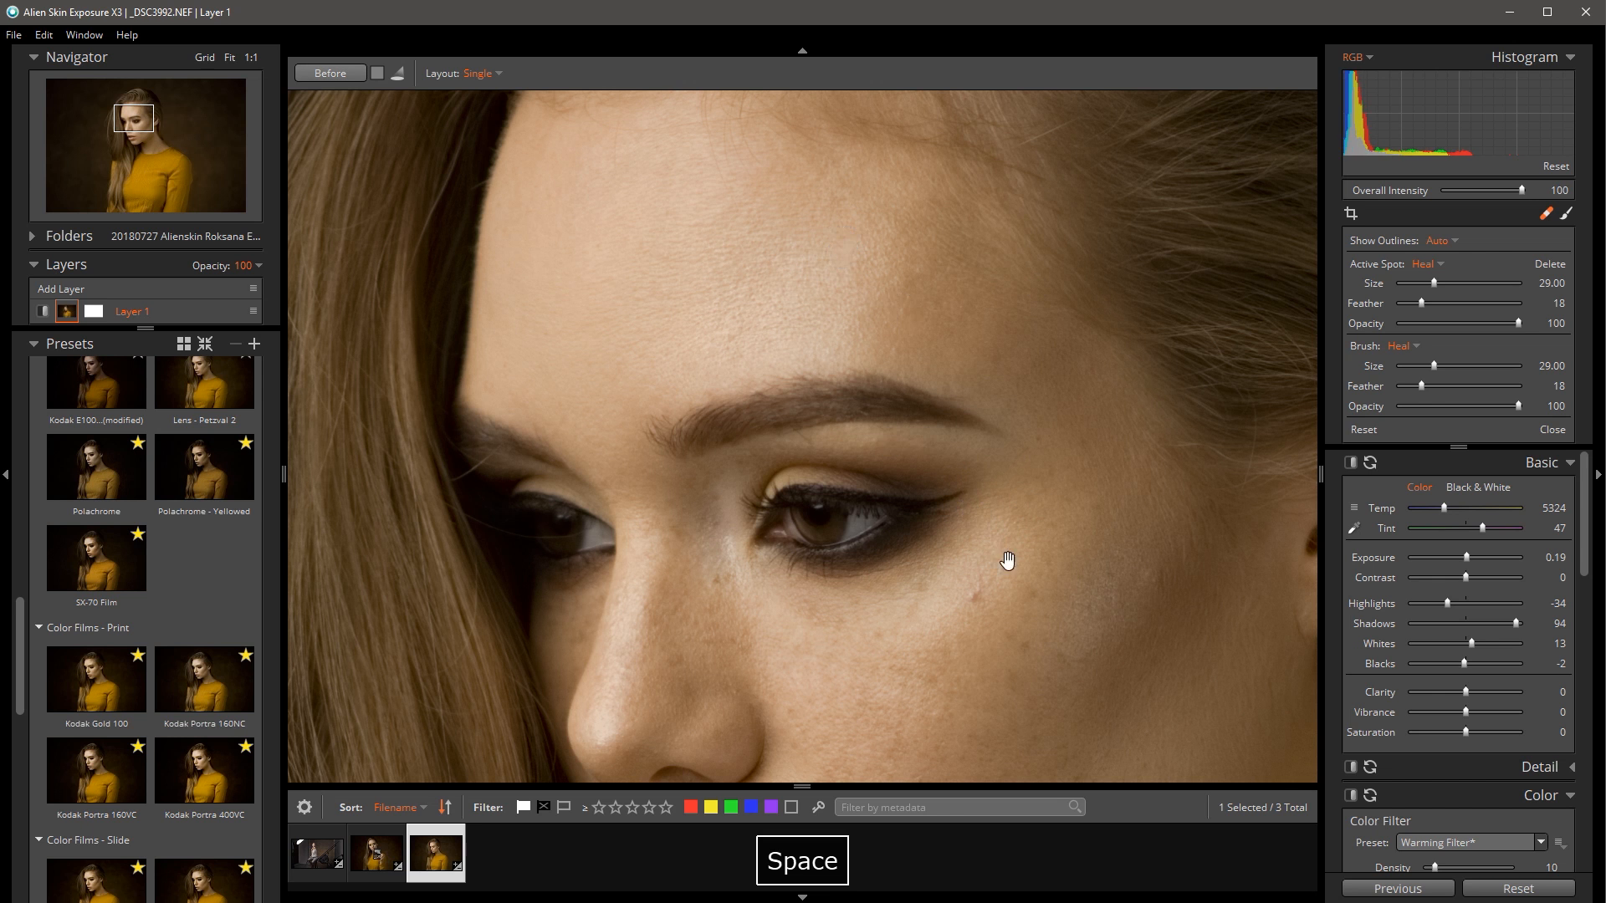
drag(1008, 560, 976, 434)
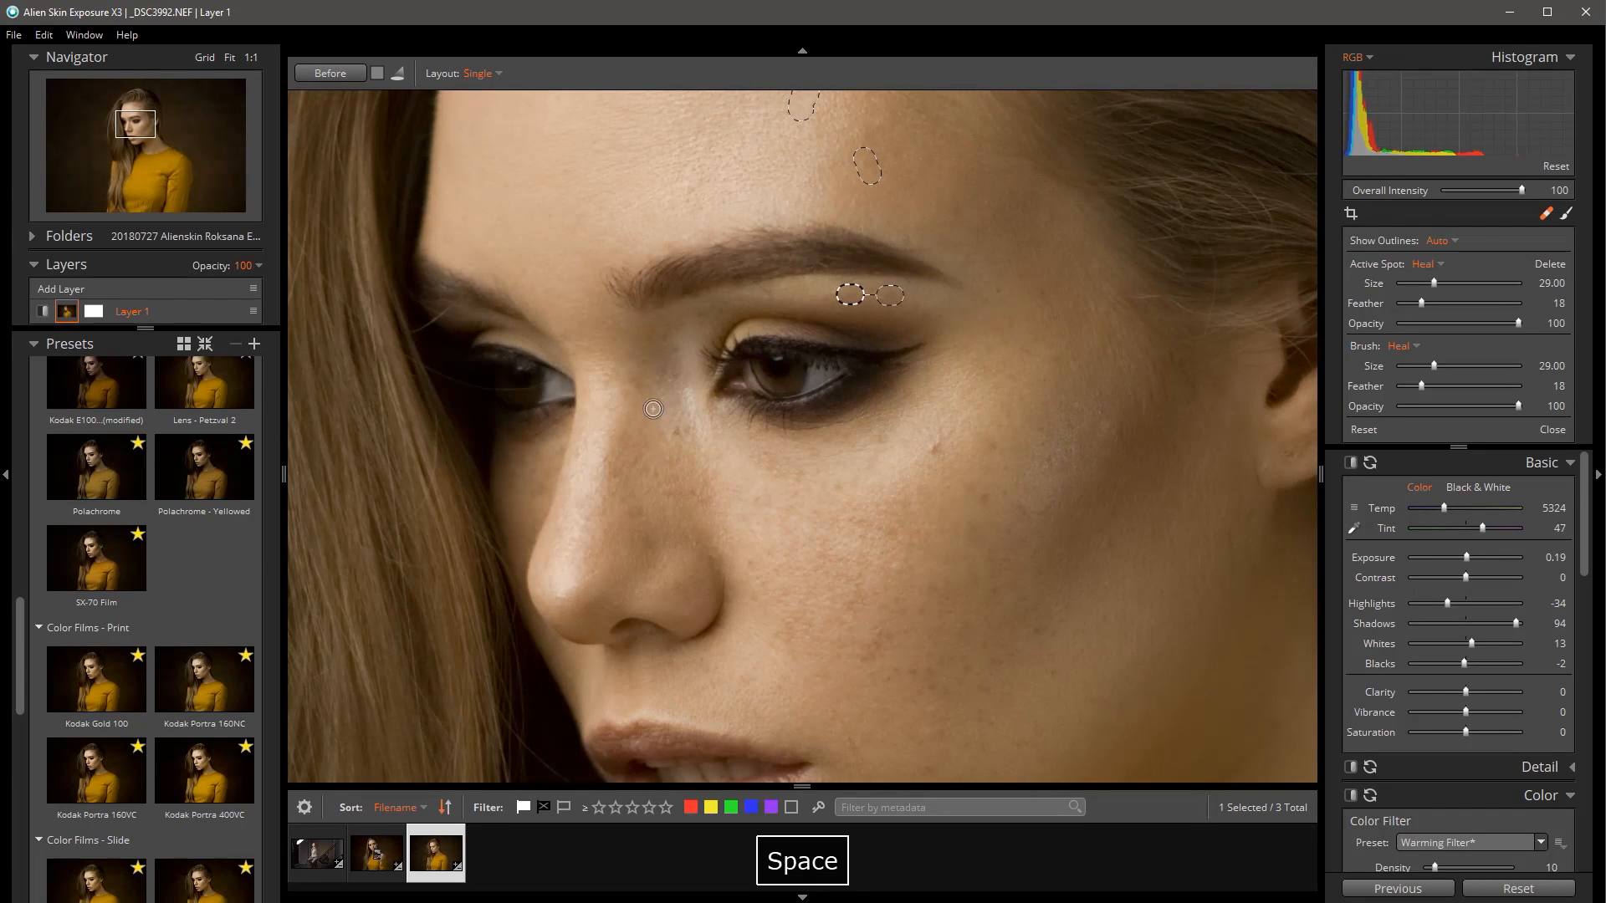
click(638, 388)
click(679, 429)
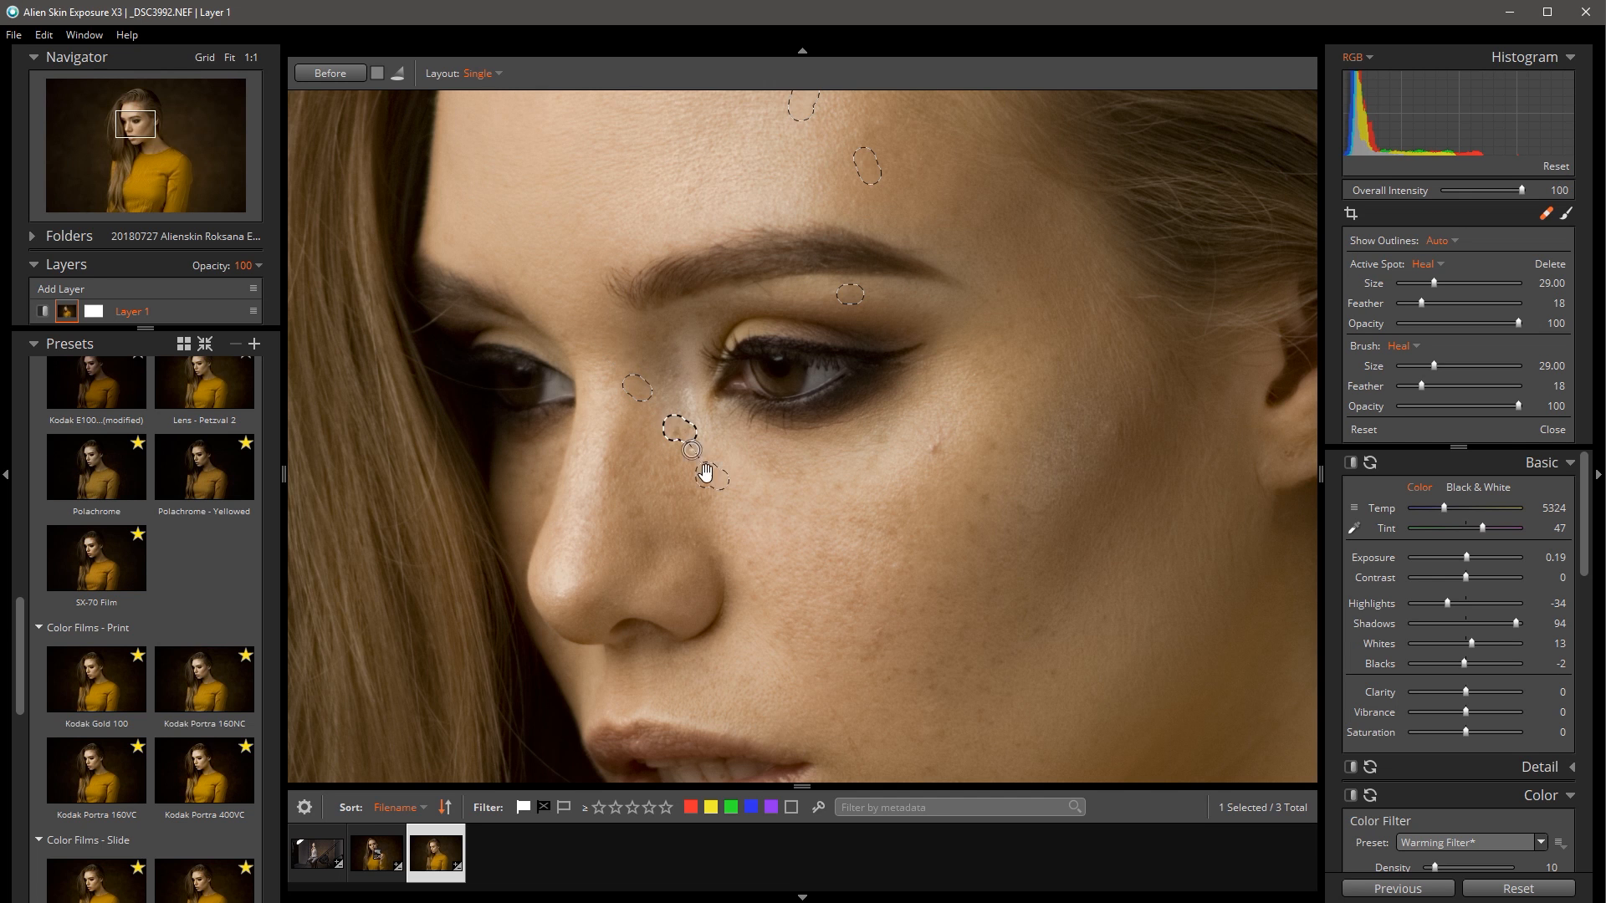
Heal the spots on the cheek and beside the mouth, and the bump on the chin, with the size 29 brush.
key(space)
drag(742, 545, 818, 331)
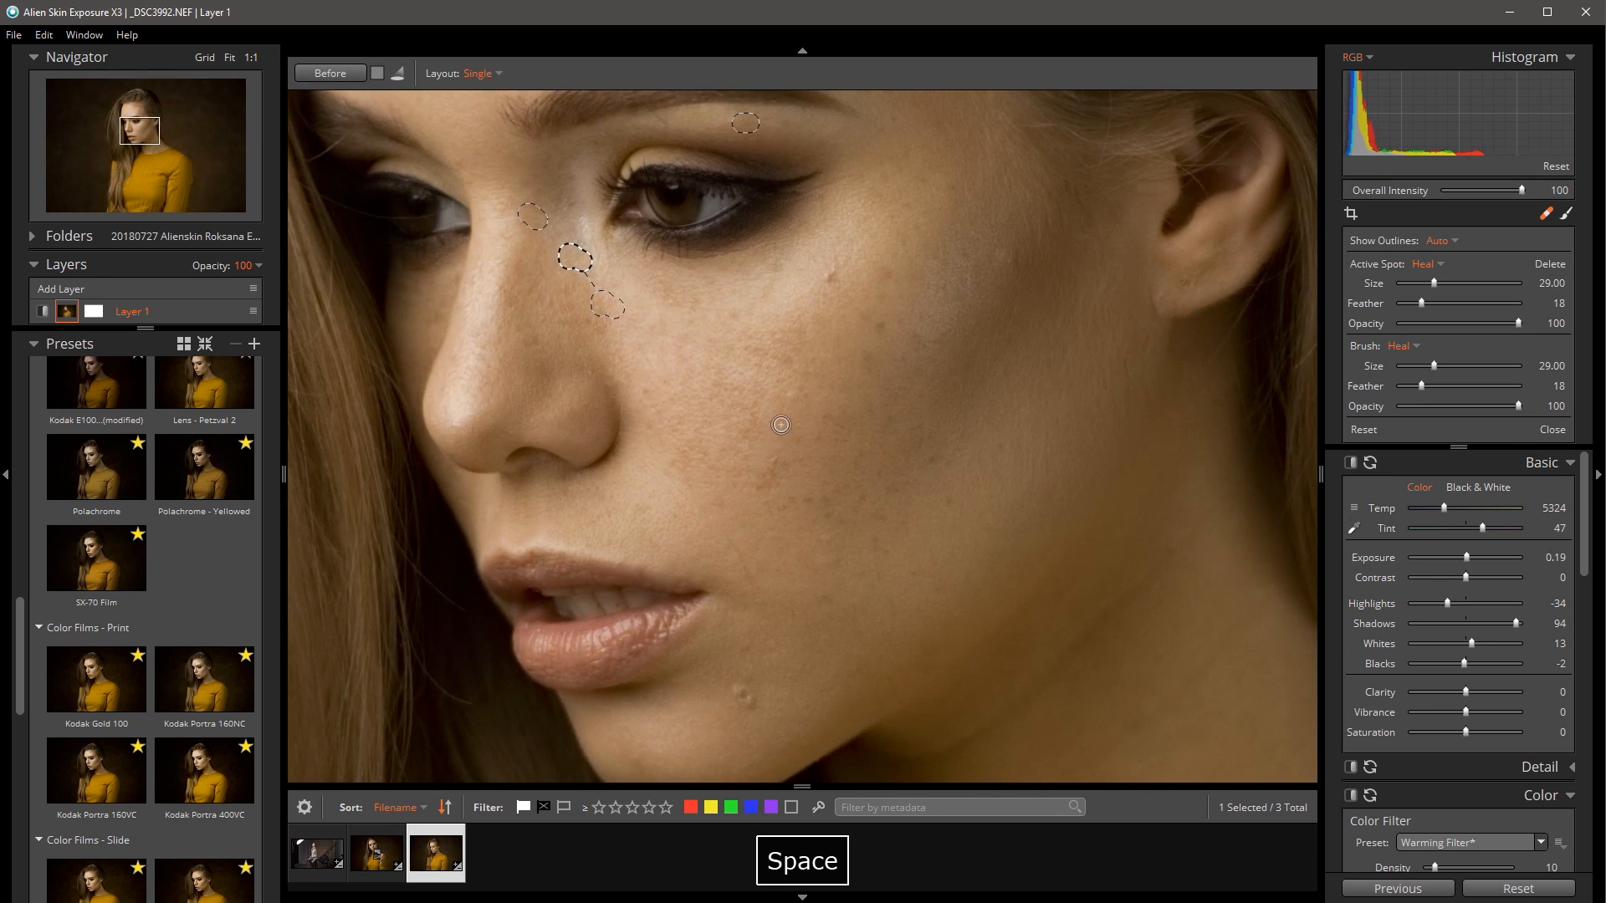
click(794, 399)
drag(691, 454, 696, 483)
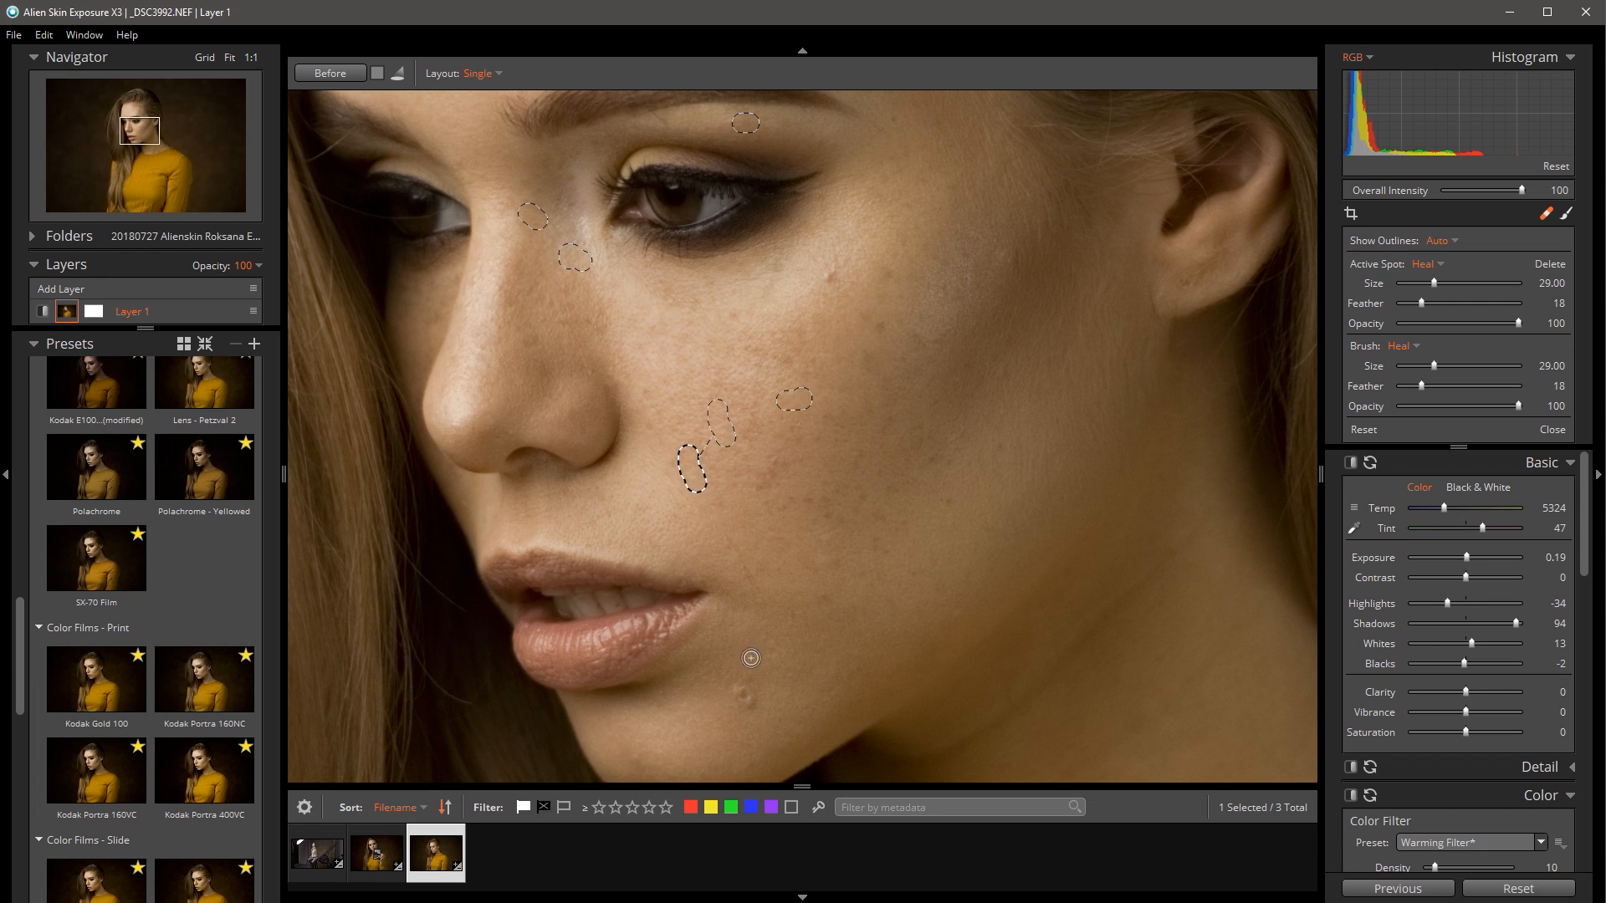
click(742, 696)
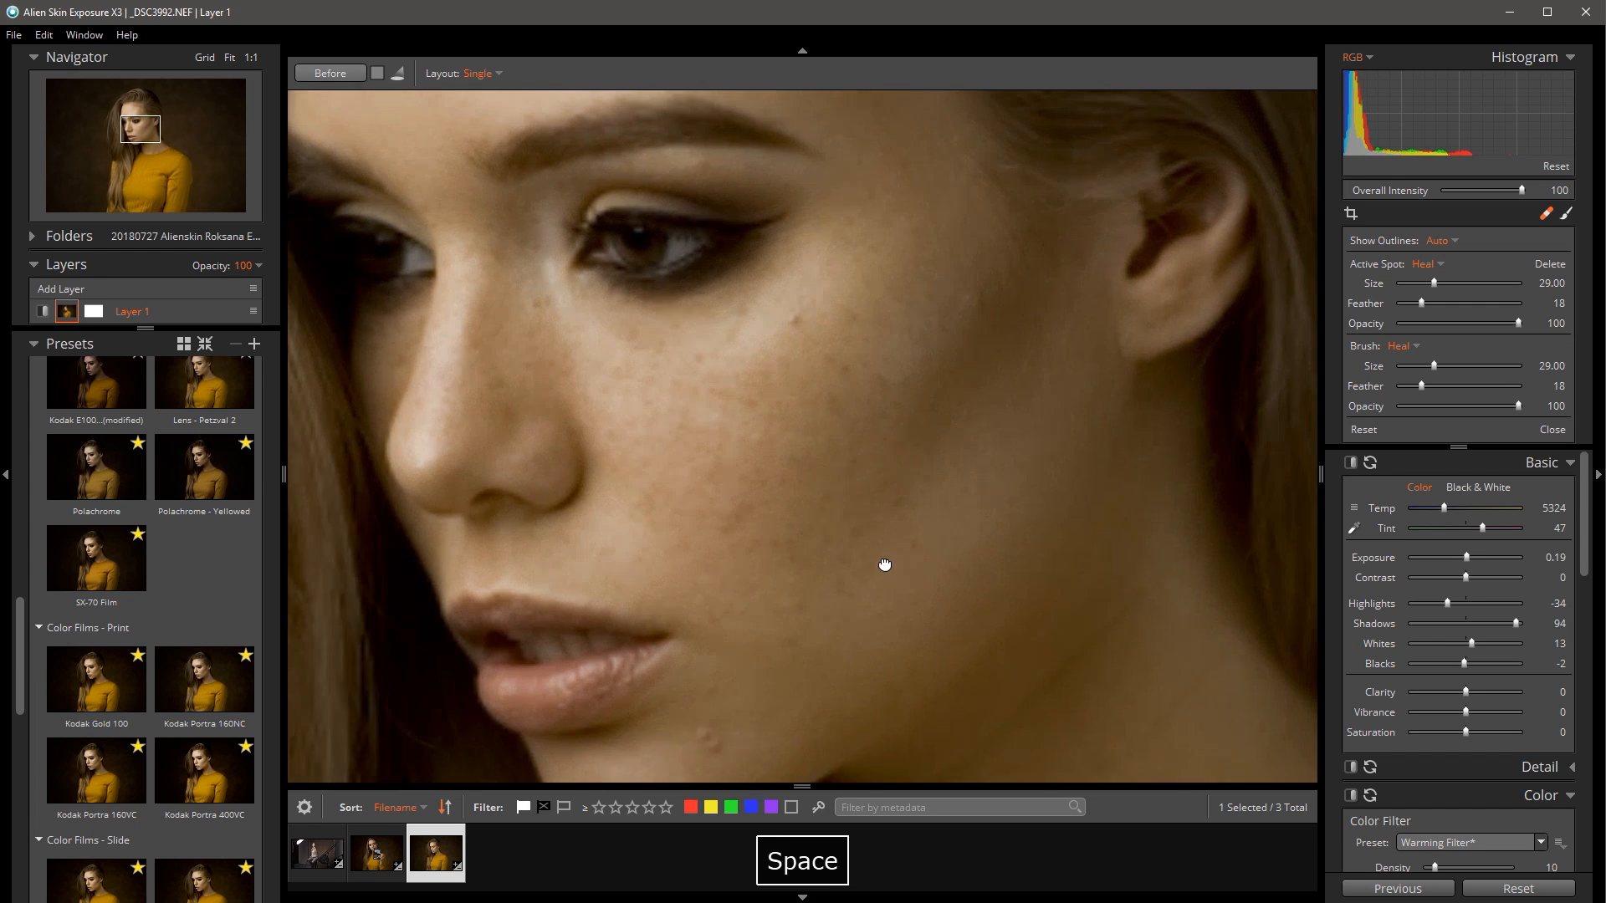
drag(886, 563, 843, 623)
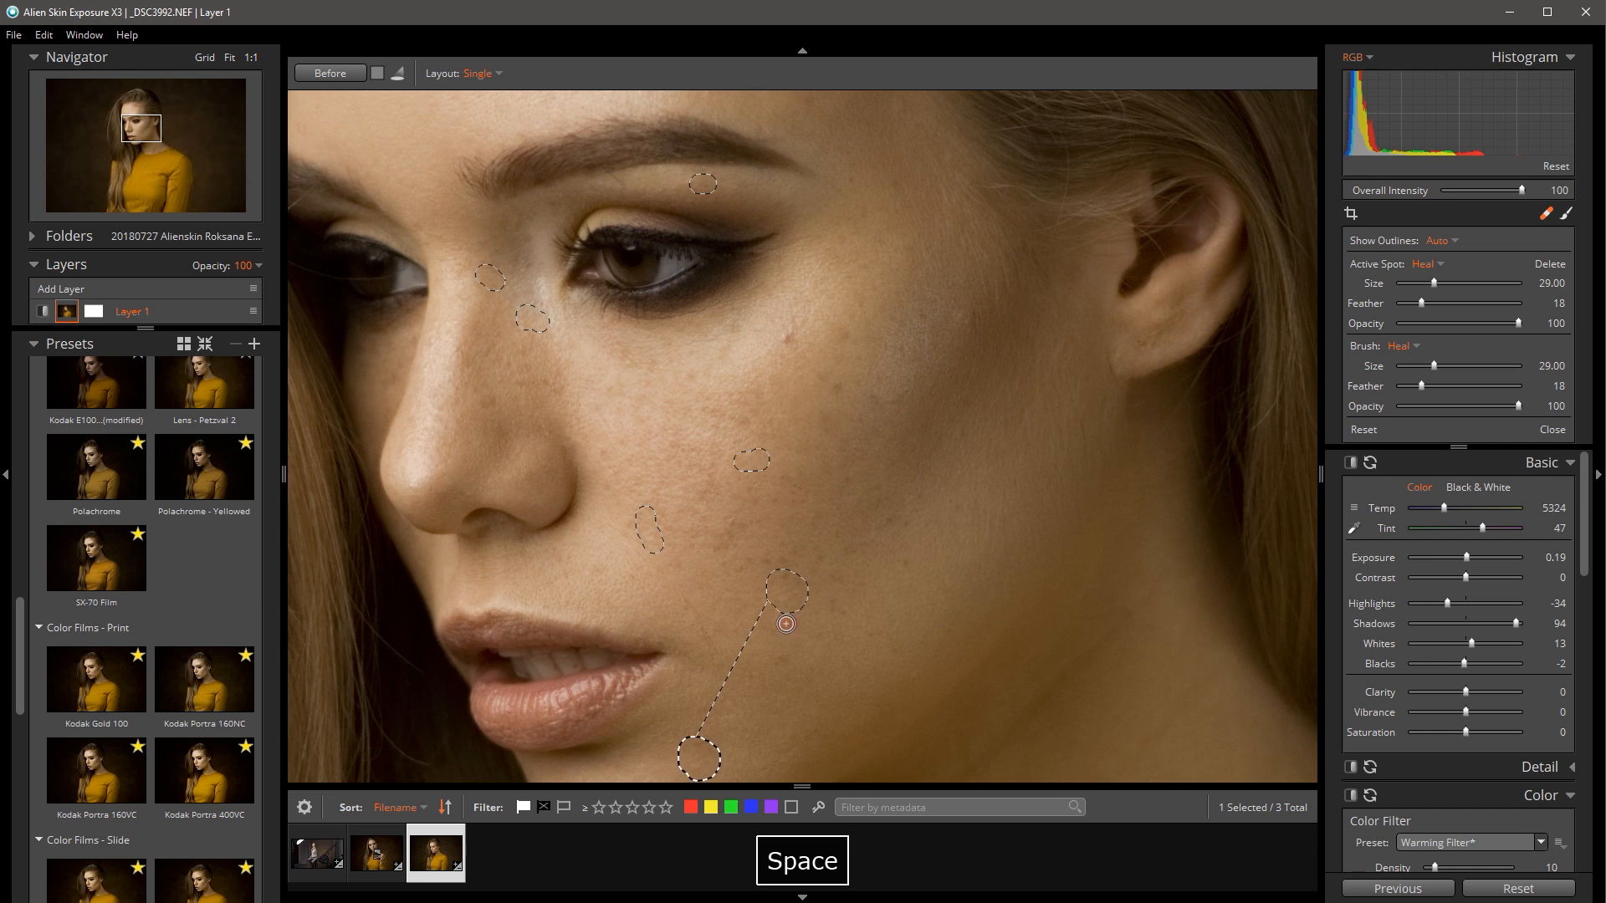
click(787, 624)
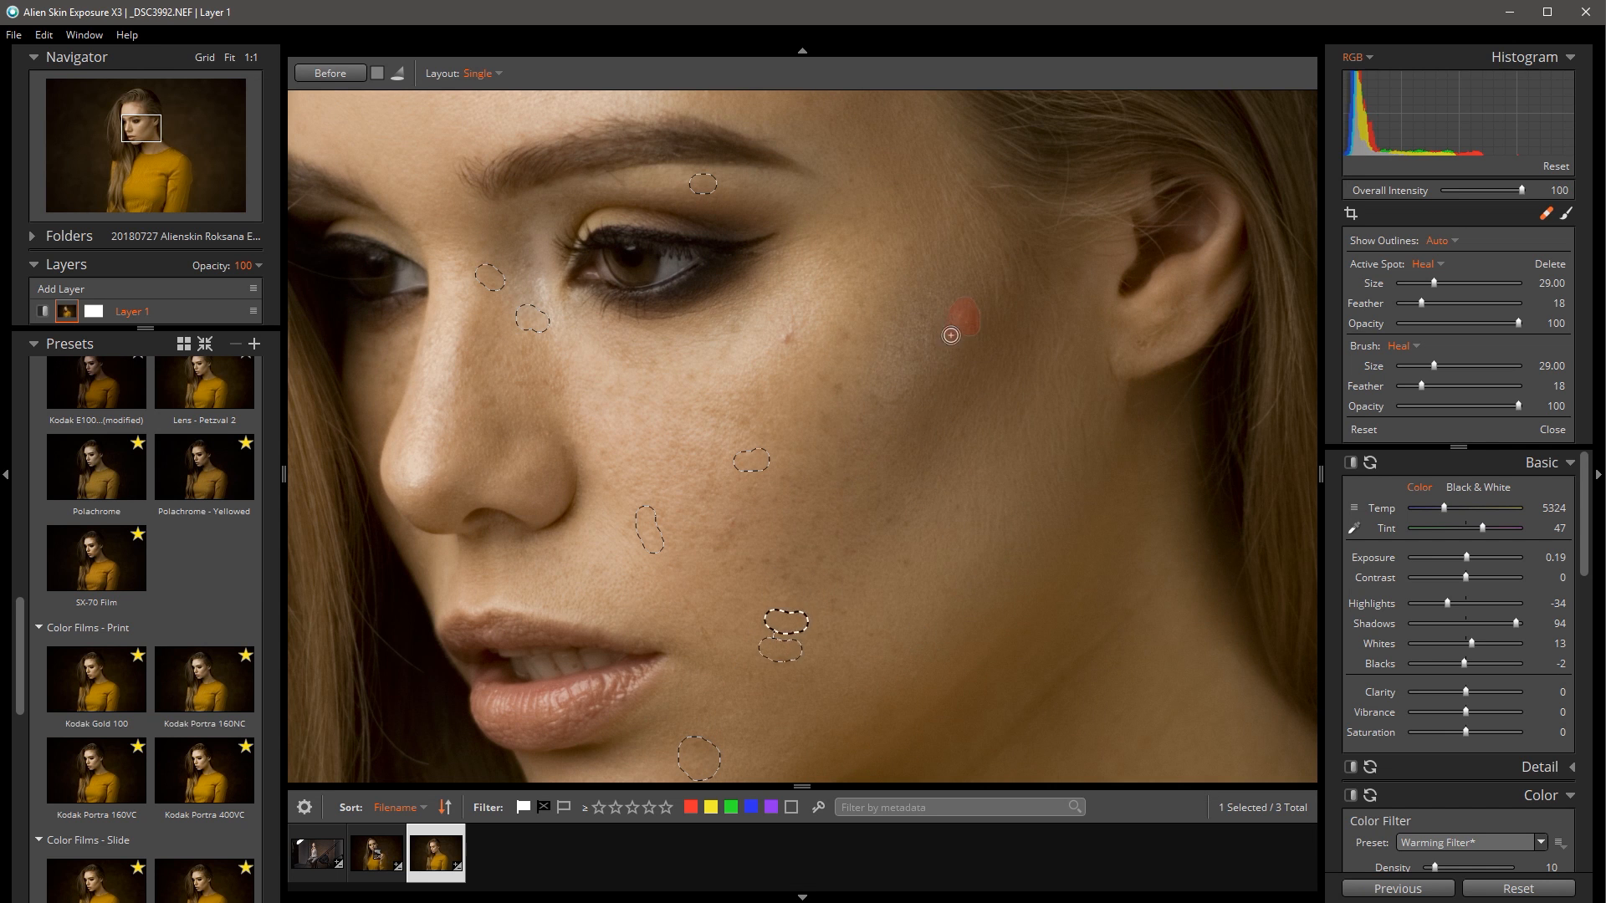
drag(951, 334, 950, 333)
Heal the lower diagonal neck crease with a size 32 brush, using the clean neck skin just below it as the source.
key(space)
mouse_move(929, 646)
mouse_down()
mouse_move(885, 342)
mouse_move(811, 243)
mouse_up()
scroll(803, 540, up, 1)
mouse_move(804, 567)
mouse_down()
mouse_move(979, 461)
mouse_move(1088, 354)
mouse_up()
key(space)
drag(760, 680, 700, 302)
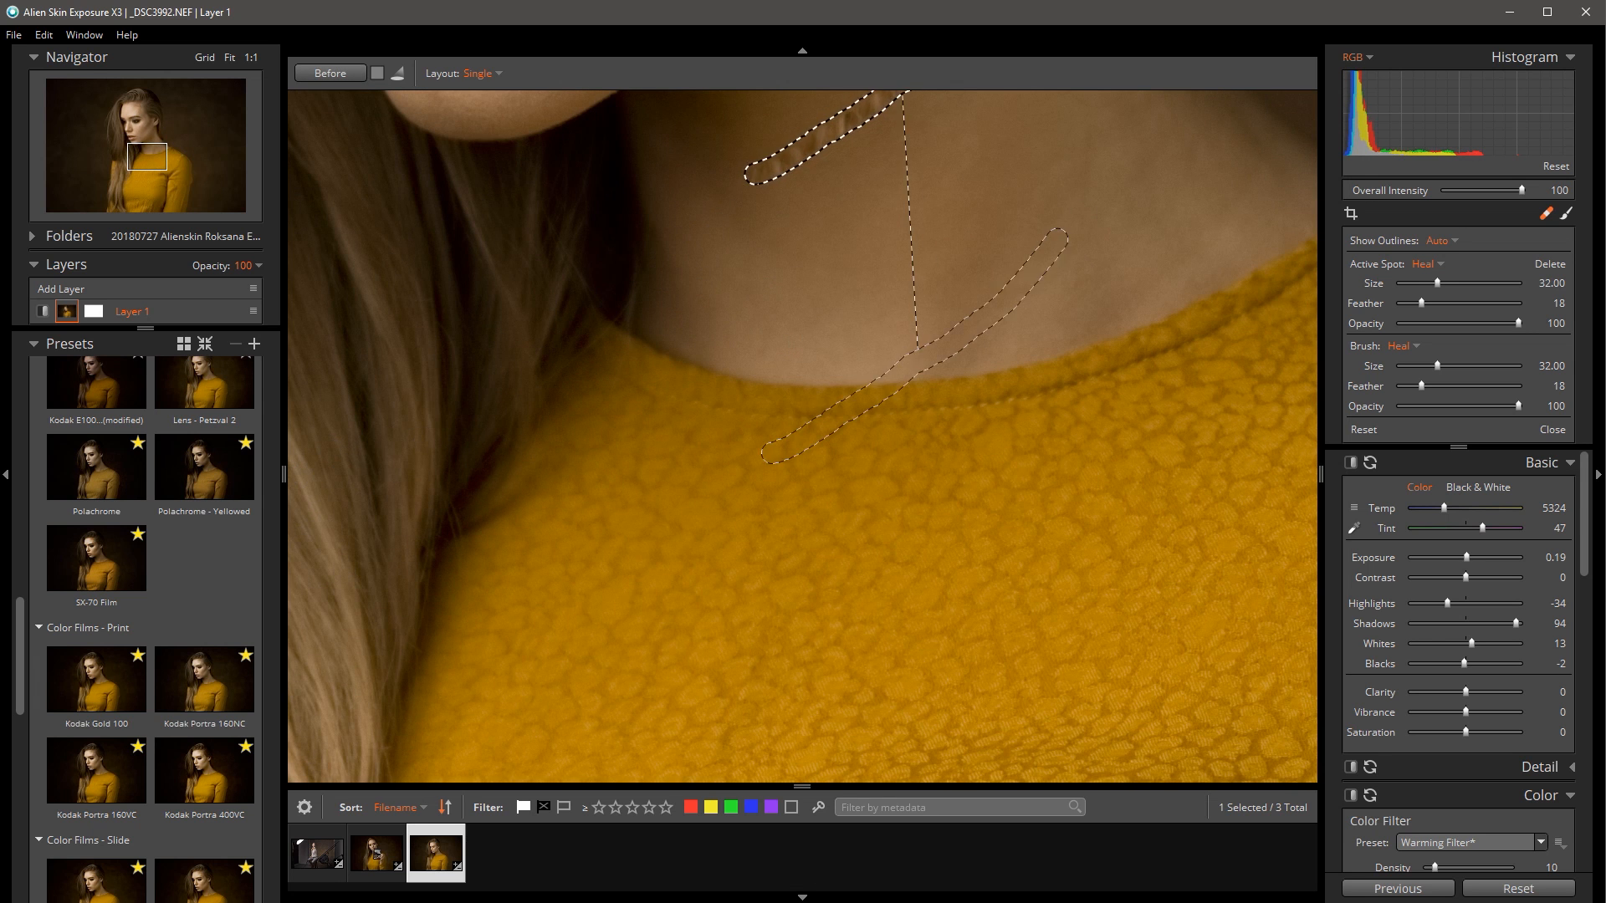
key(space)
drag(1086, 242, 1081, 522)
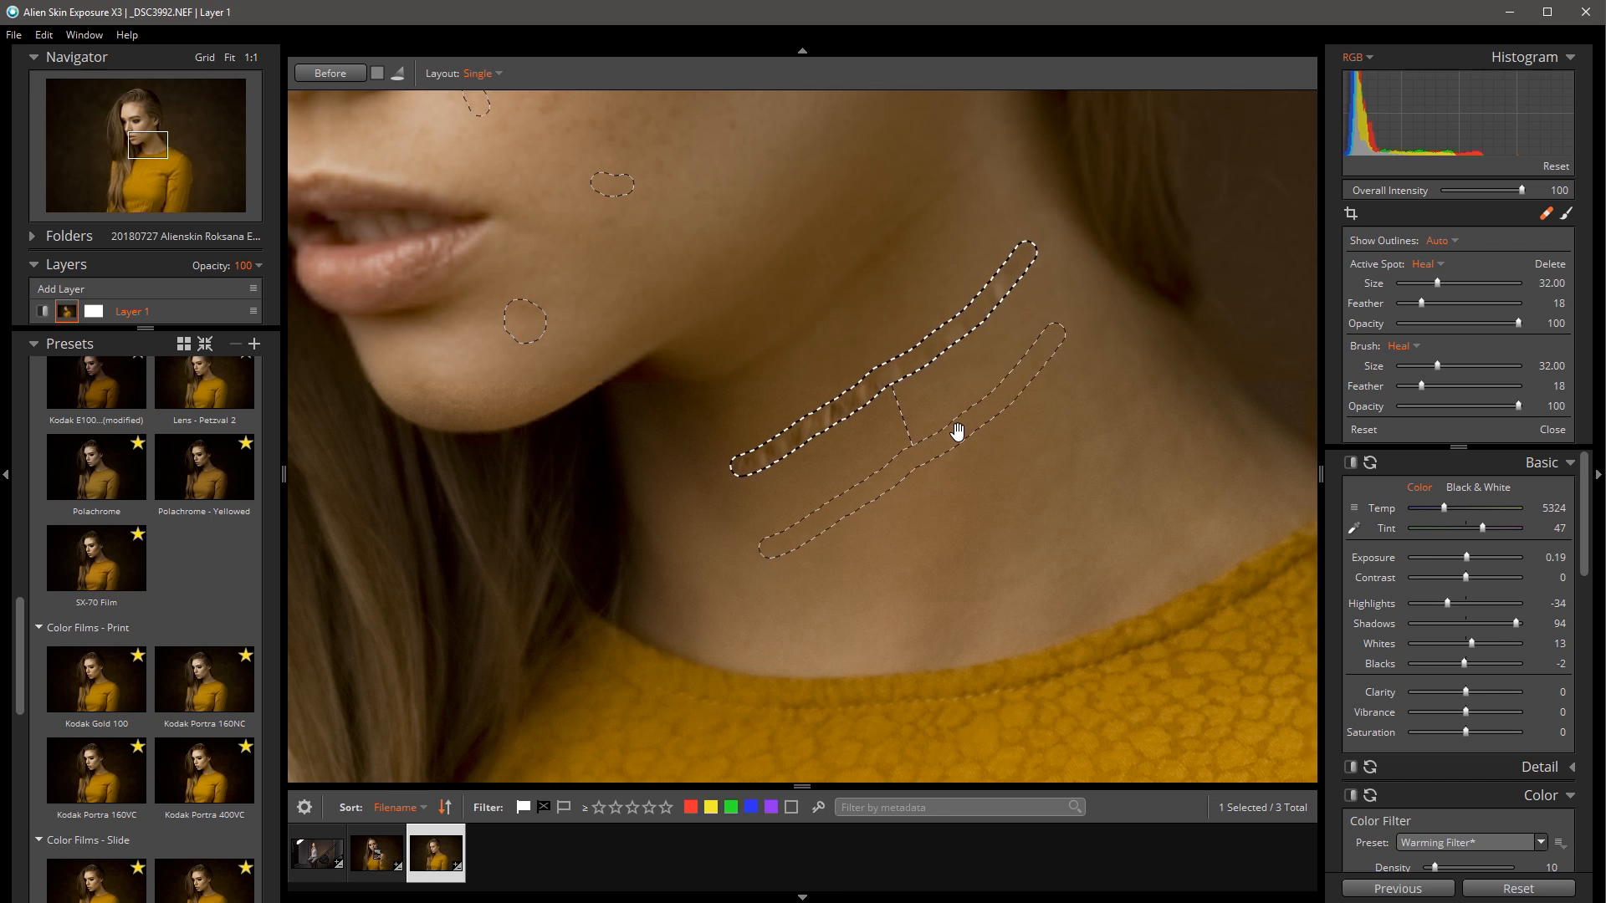
key(space)
drag(996, 448, 1021, 516)
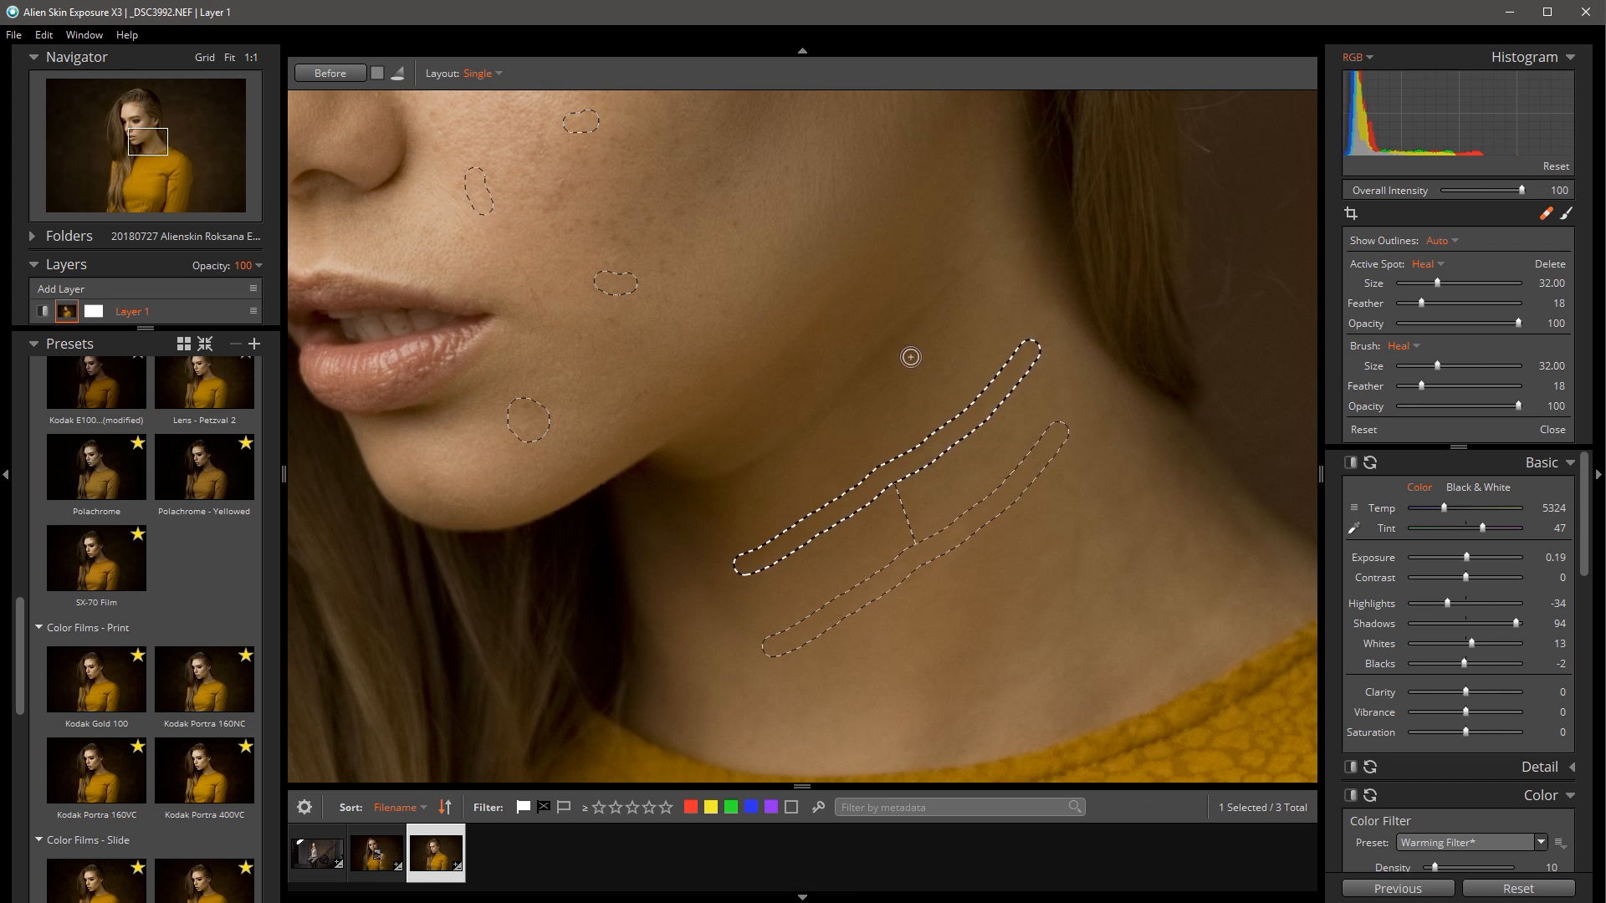
Heal the upper neck crease below the jaw with a size 38 brush and close the Spot Heal tool.
key(bracketright)
mouse_move(967, 267)
mouse_down()
mouse_move(846, 400)
mouse_move(773, 453)
mouse_move(695, 477)
mouse_up()
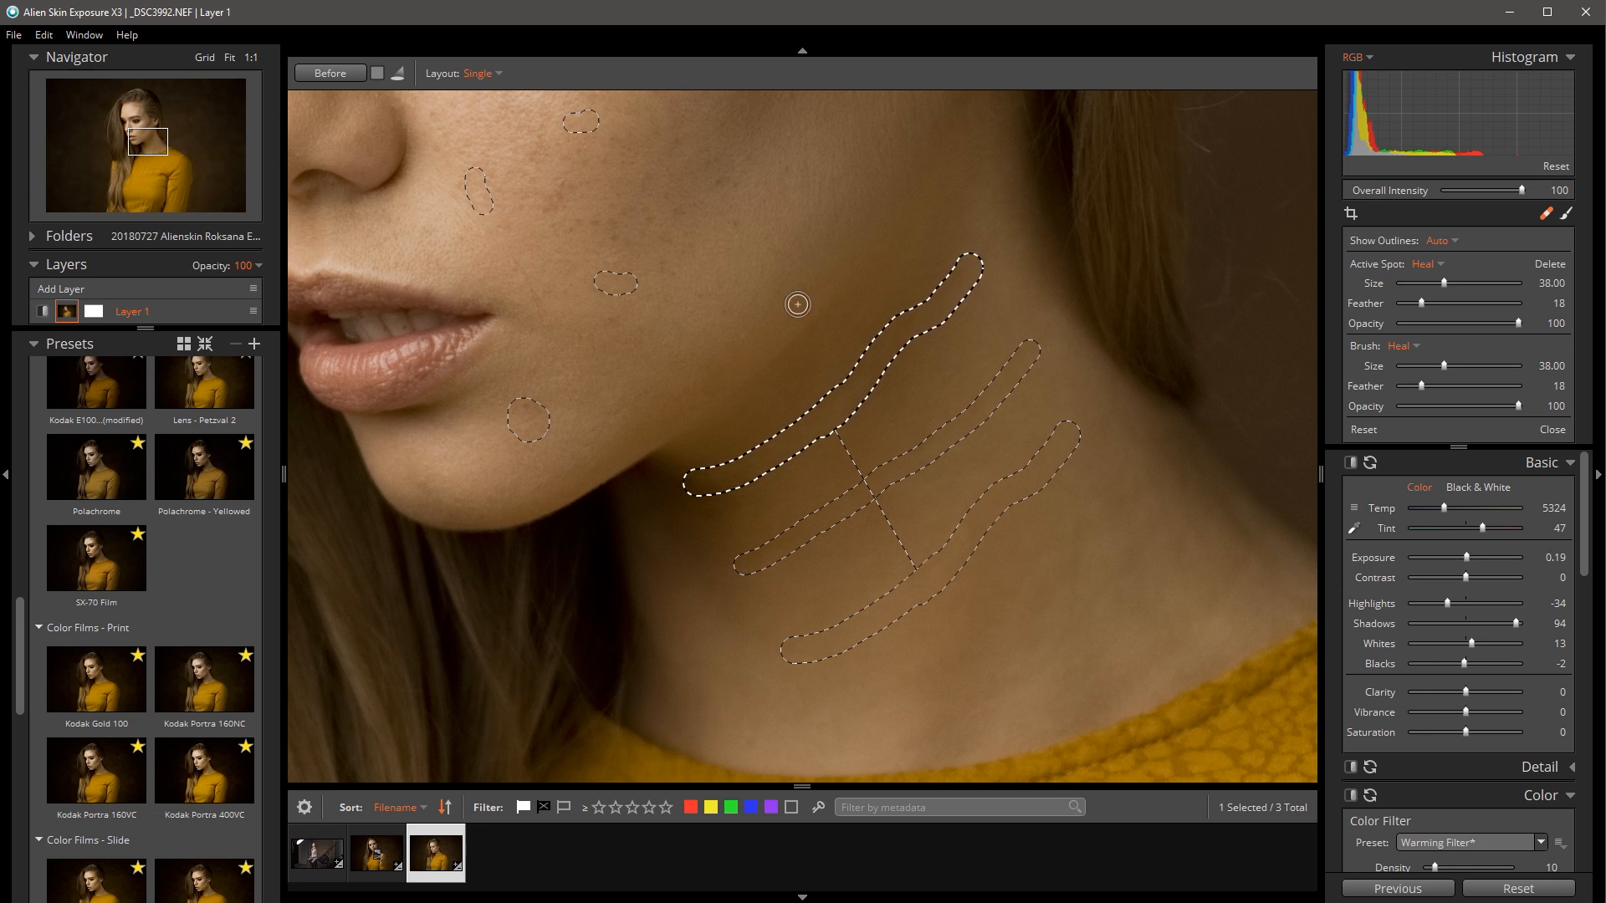
click(1546, 215)
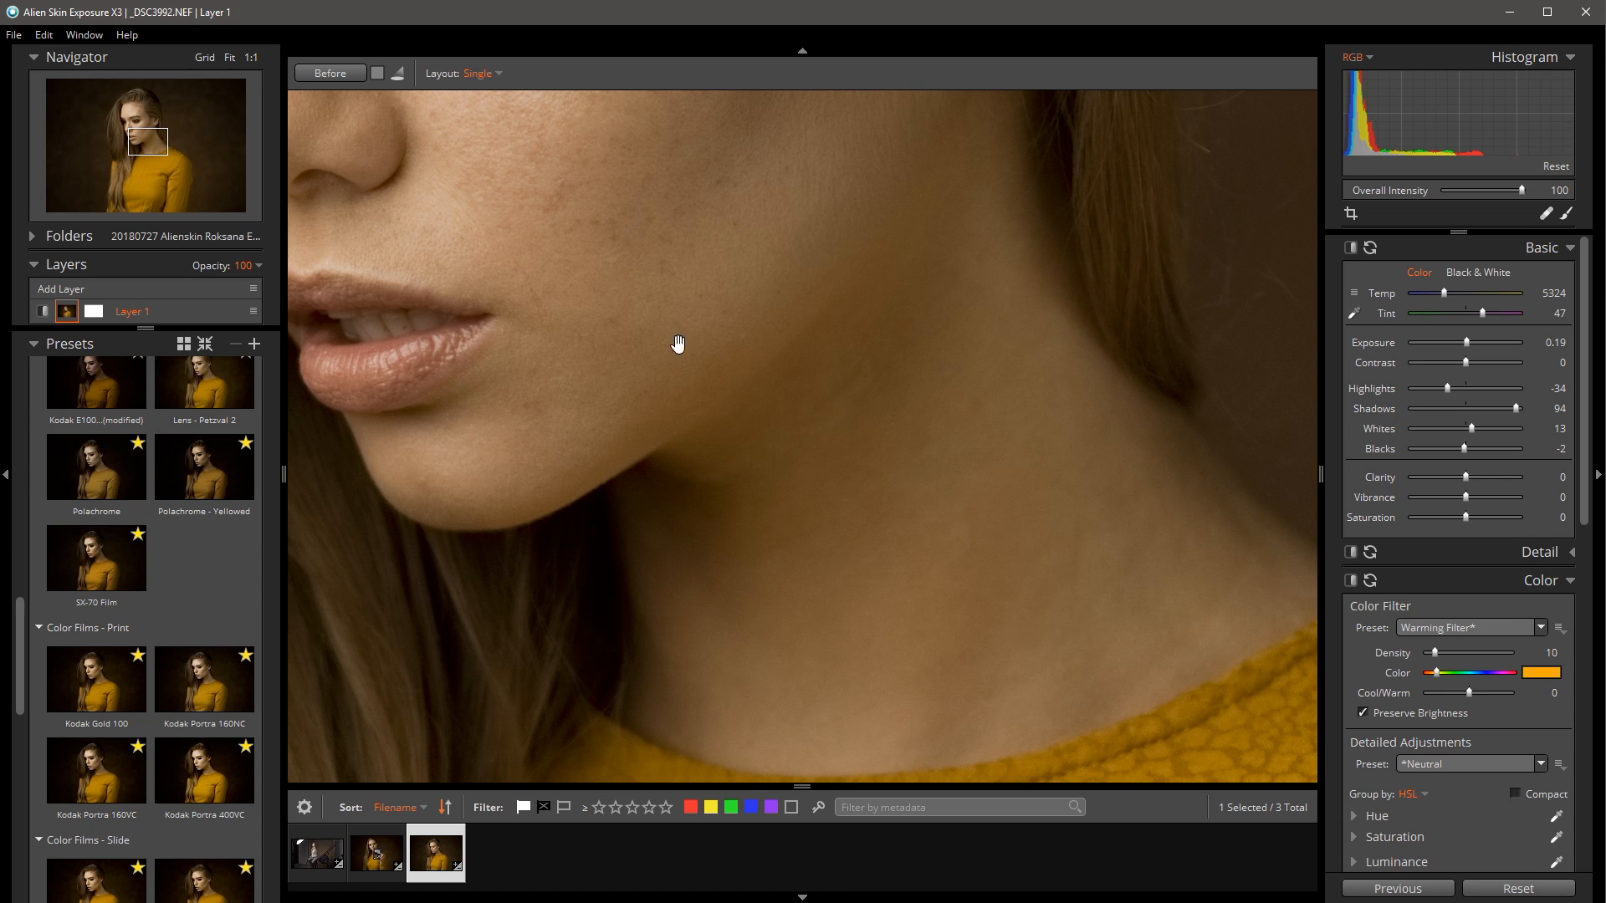
Examine the retouched skin on the neck, cheek and forehead at different magnifications.
key(space)
drag(680, 276, 858, 462)
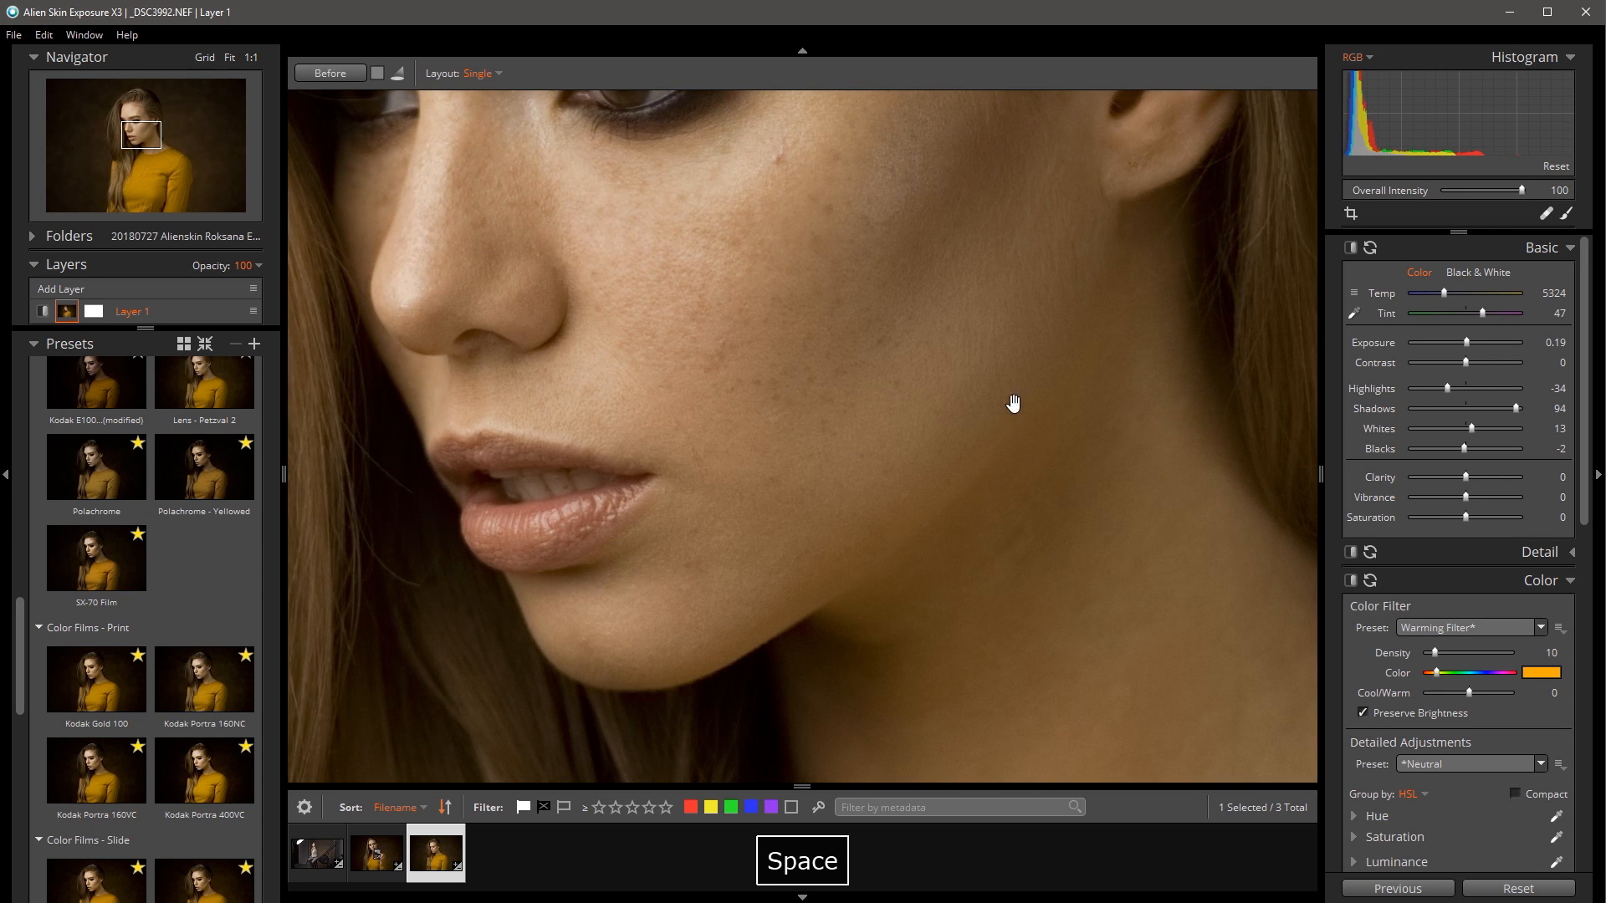
drag(989, 439, 987, 533)
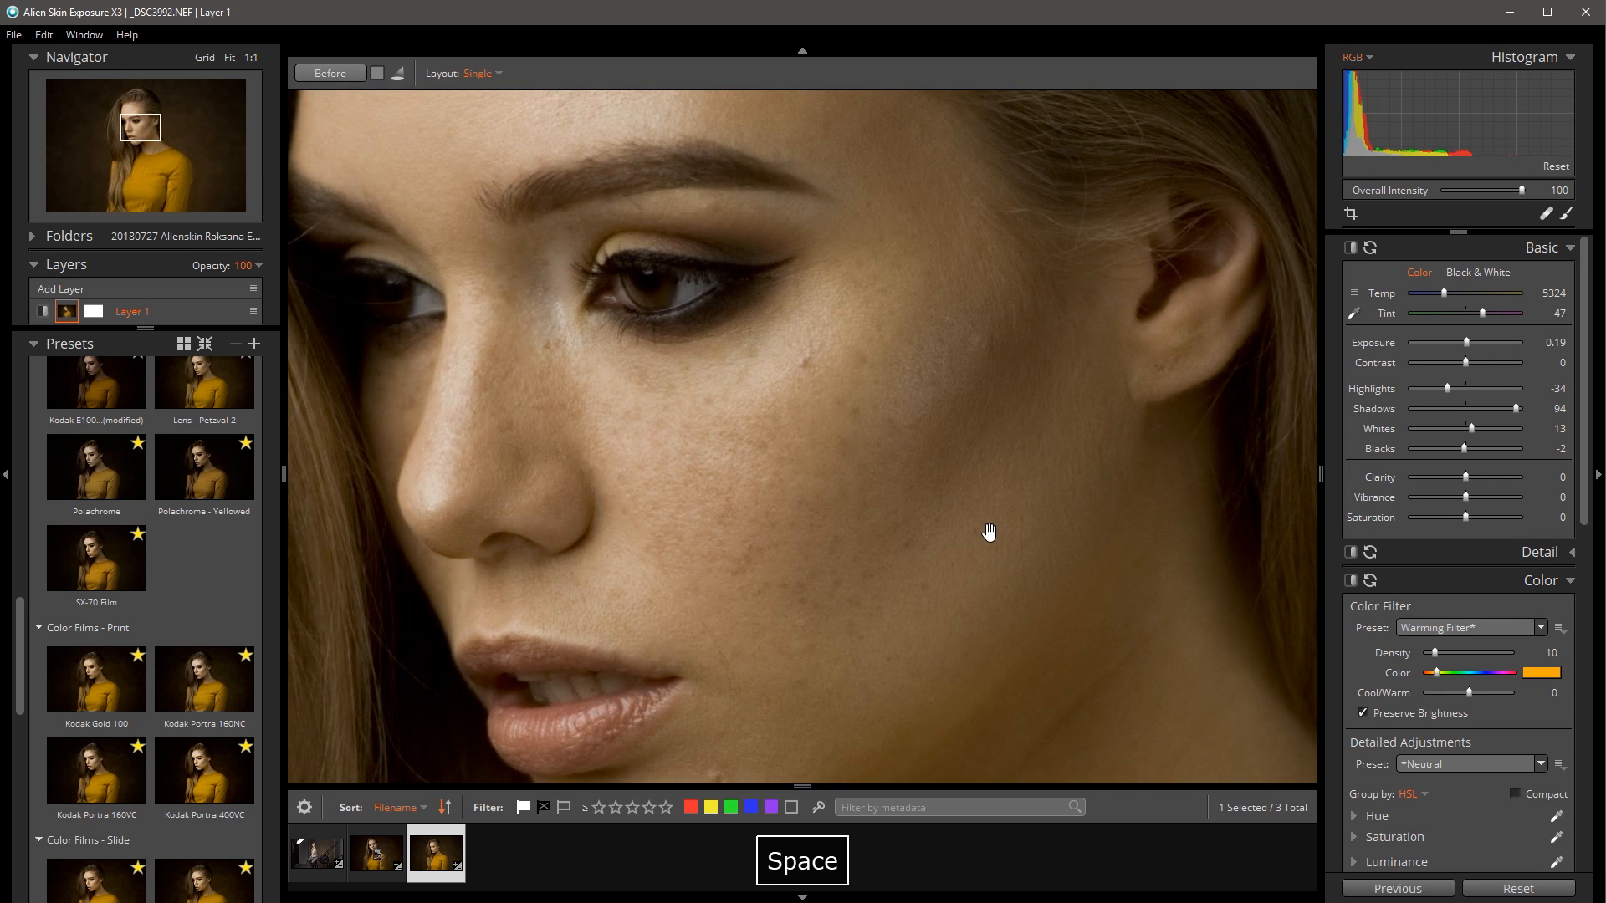
drag(791, 336, 886, 291)
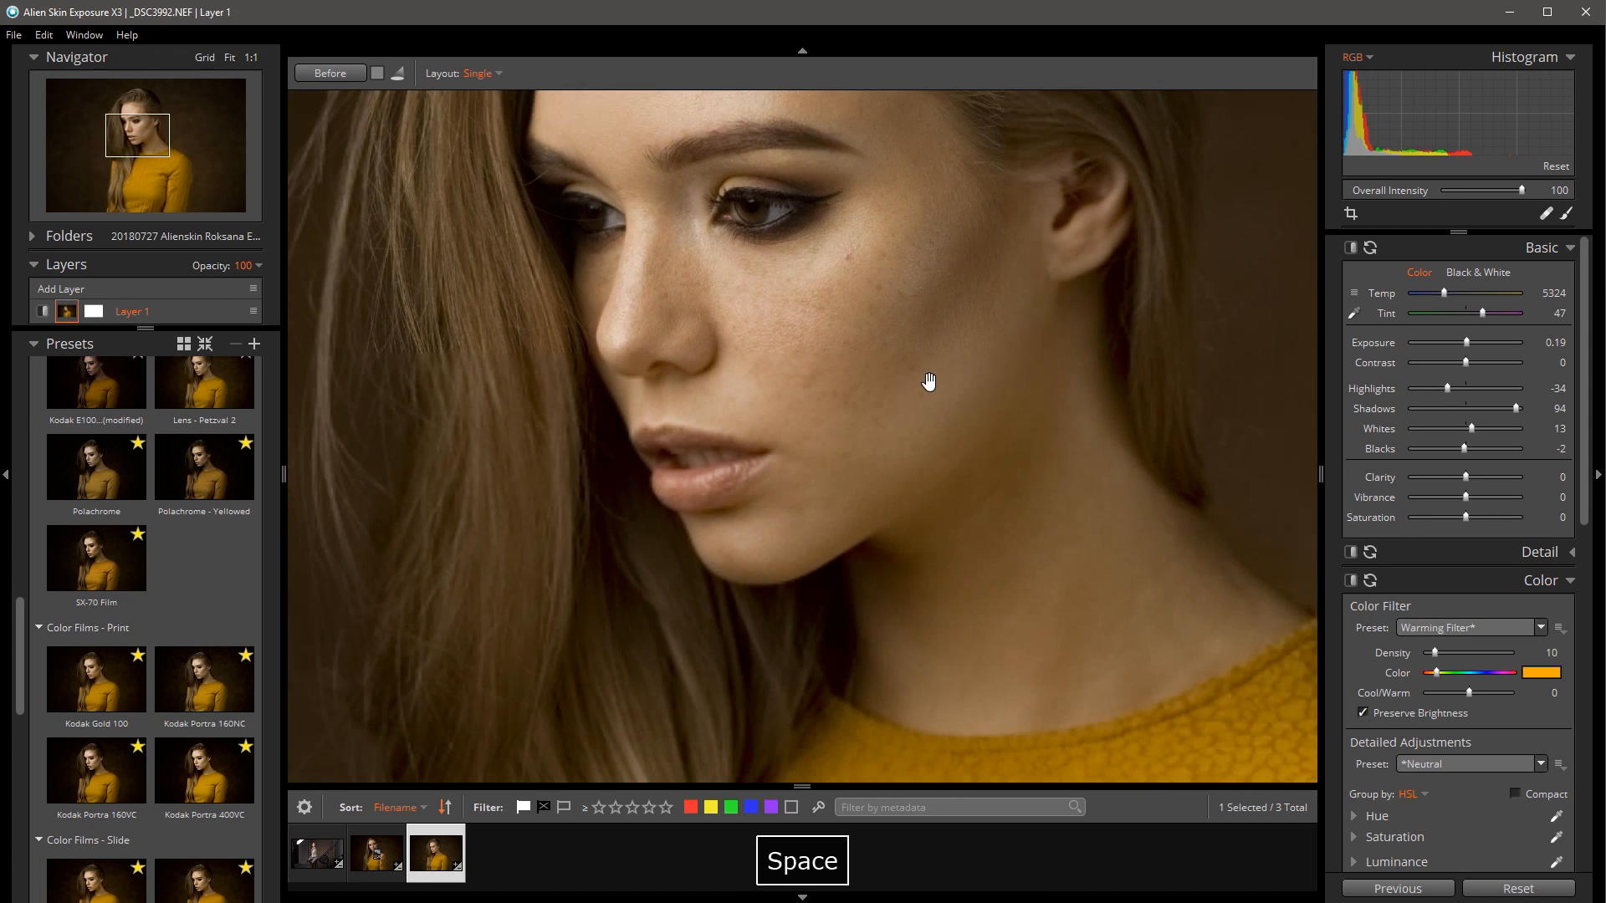
drag(839, 222, 939, 362)
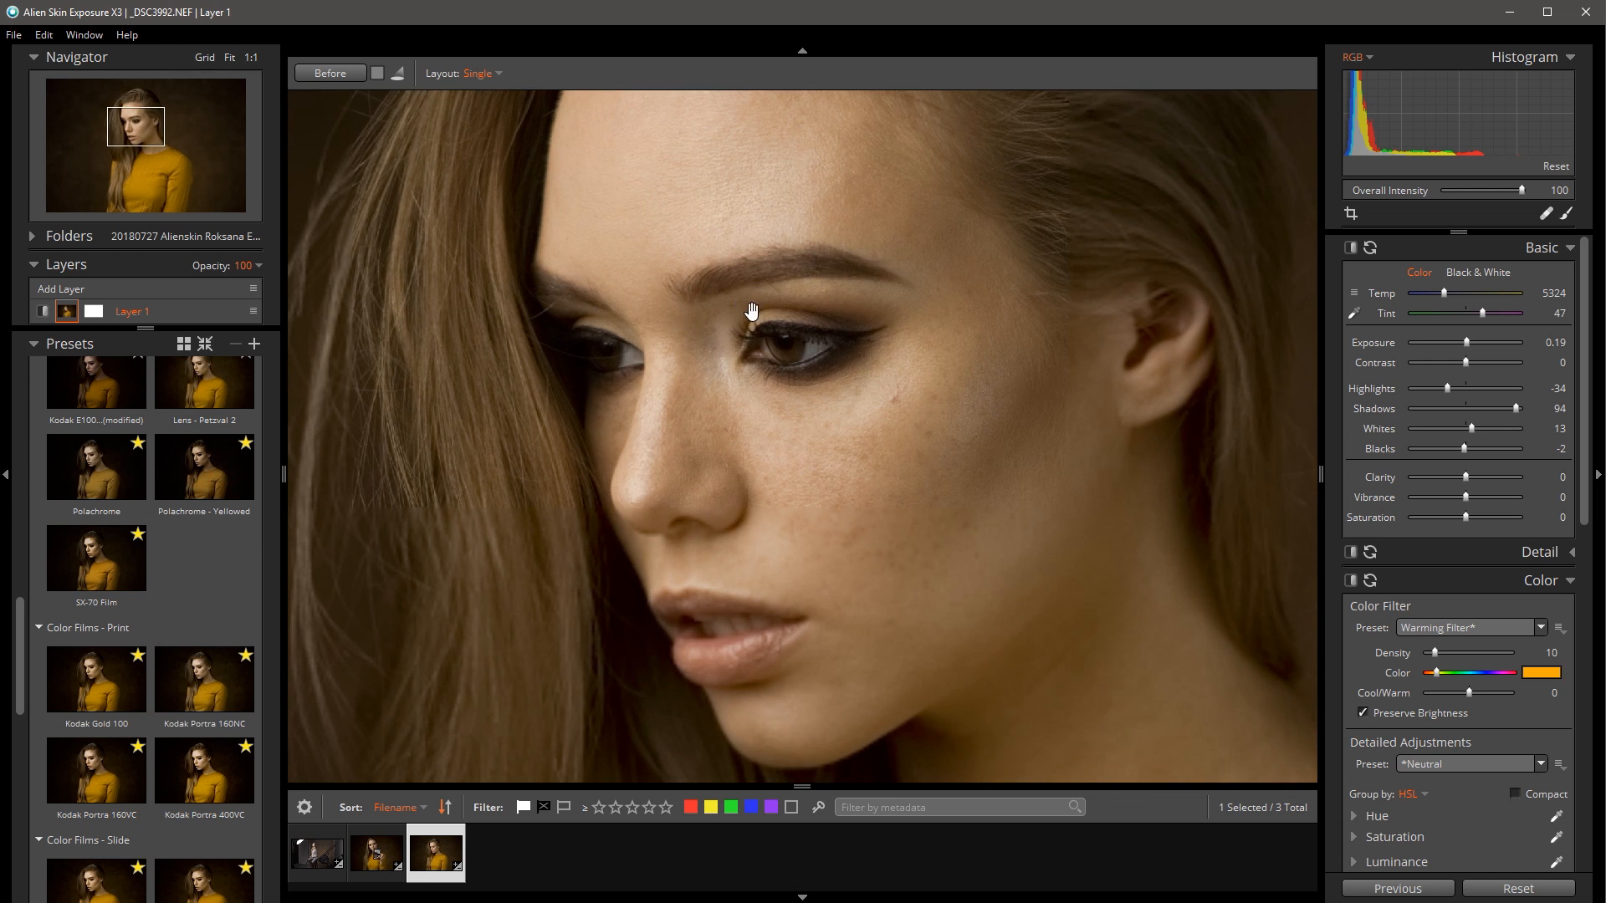
drag(752, 311, 757, 312)
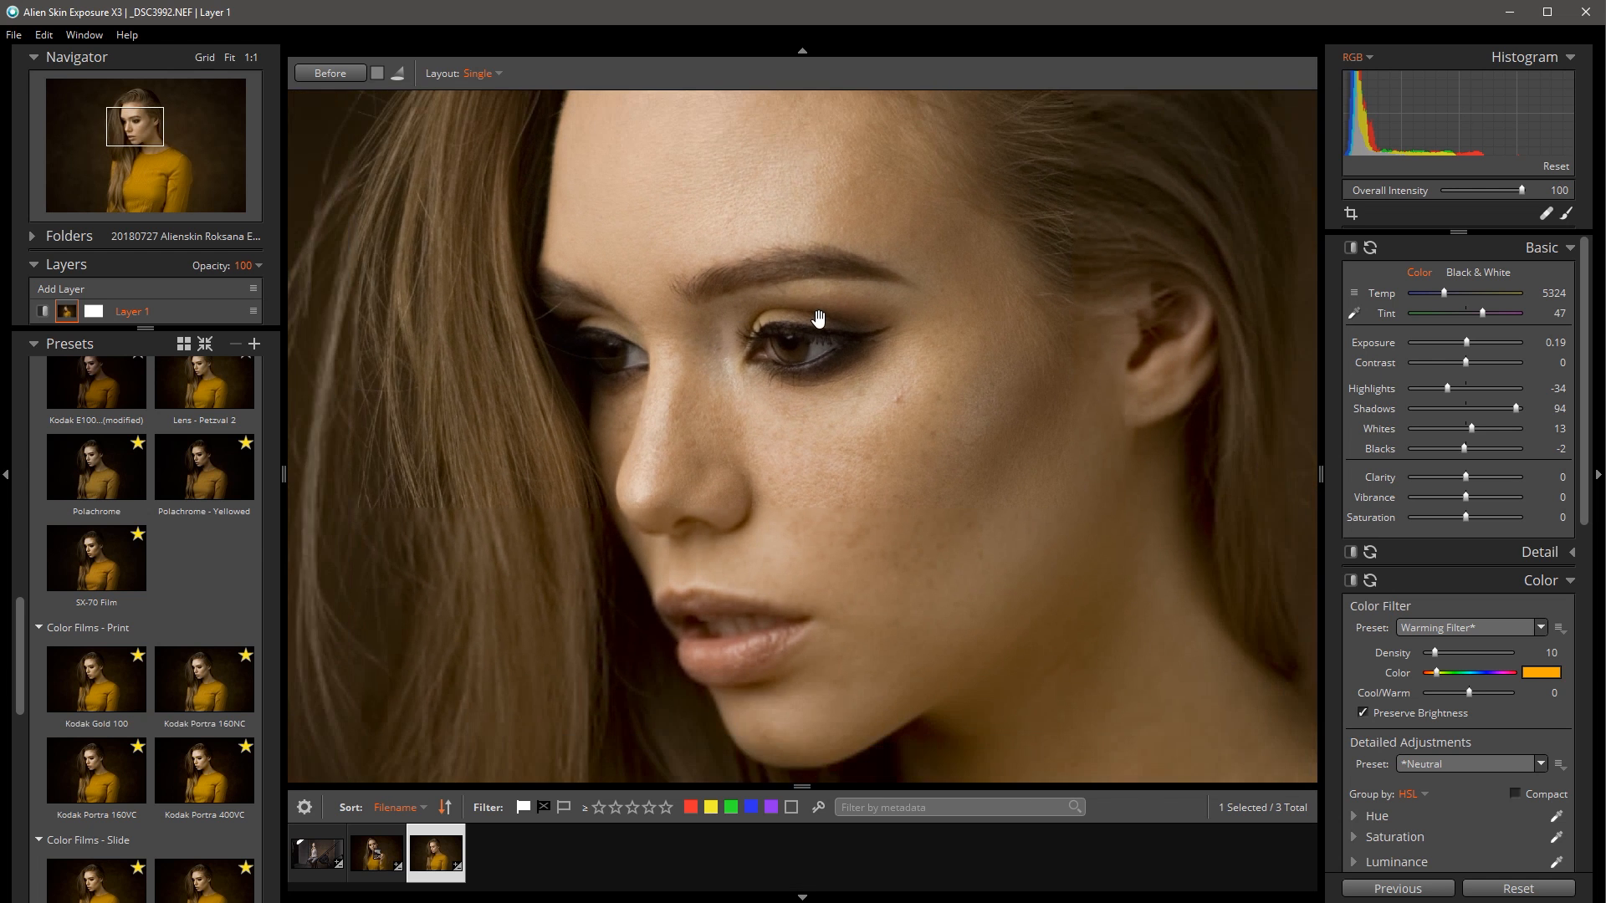
scroll(828, 322, up, 1)
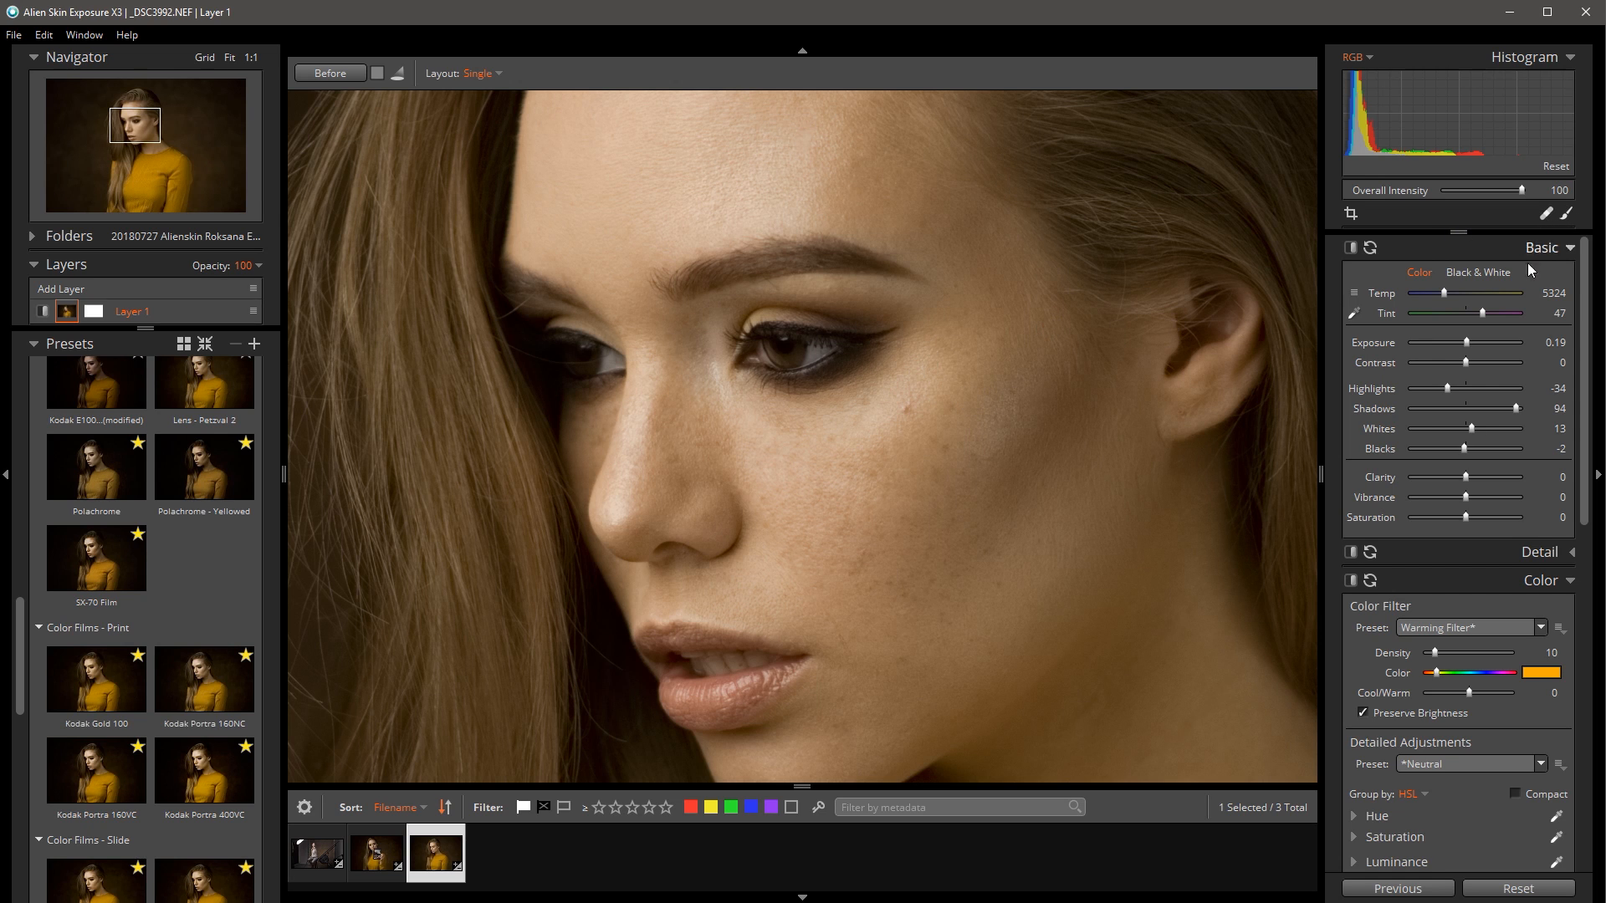
Activate the adjustment Brush and create a new layer with the Dodge (Lighten) preset.
click(1568, 215)
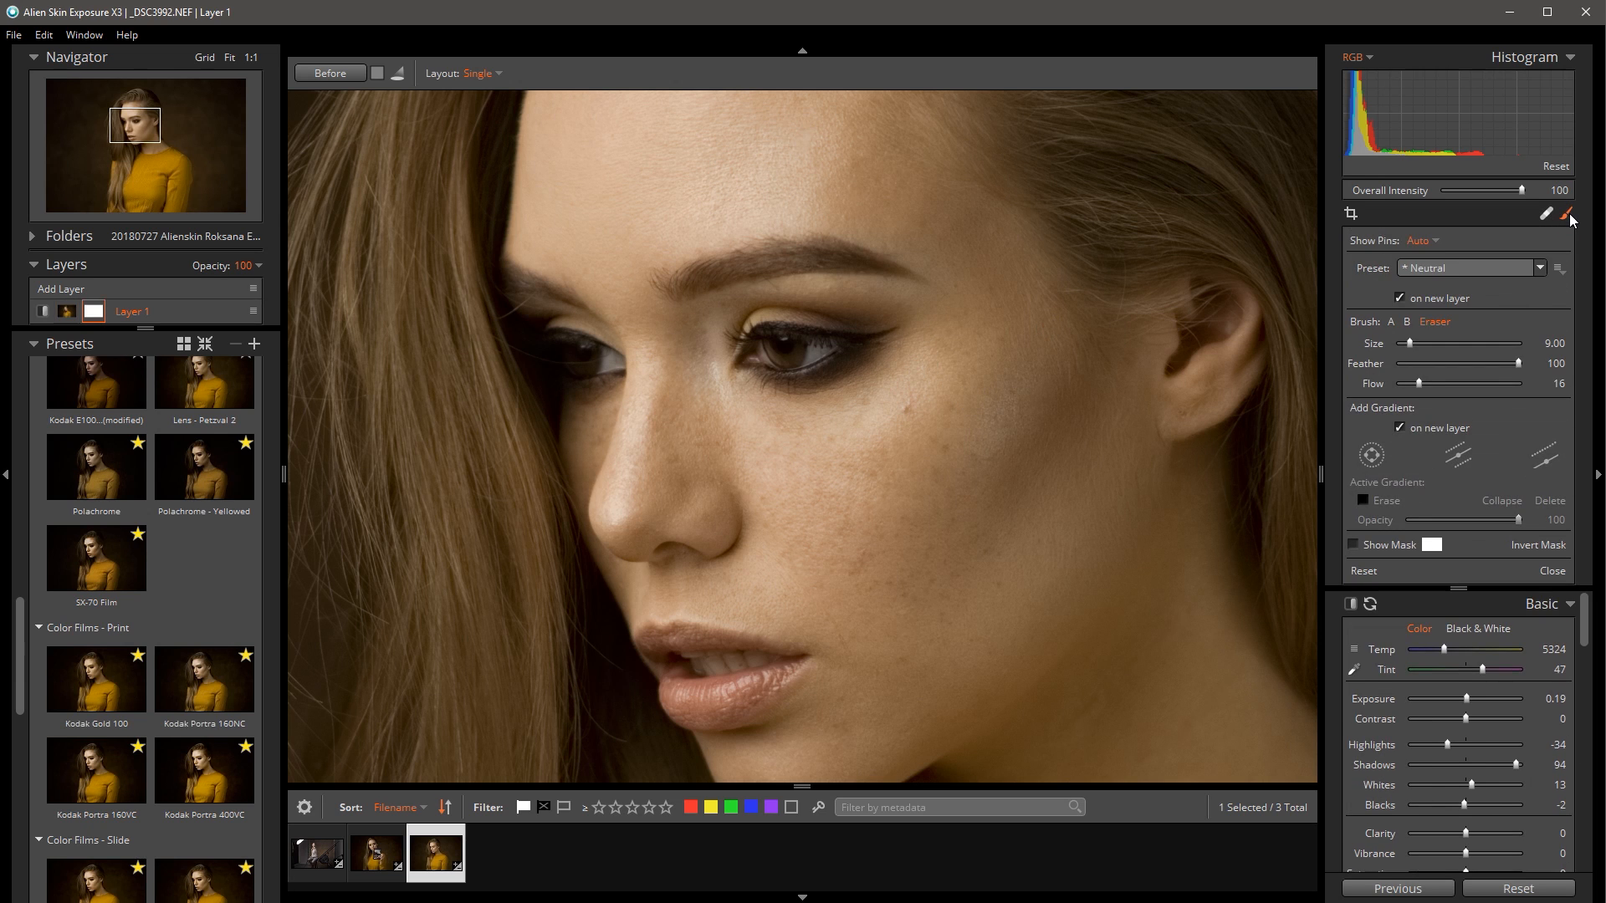
click(1447, 273)
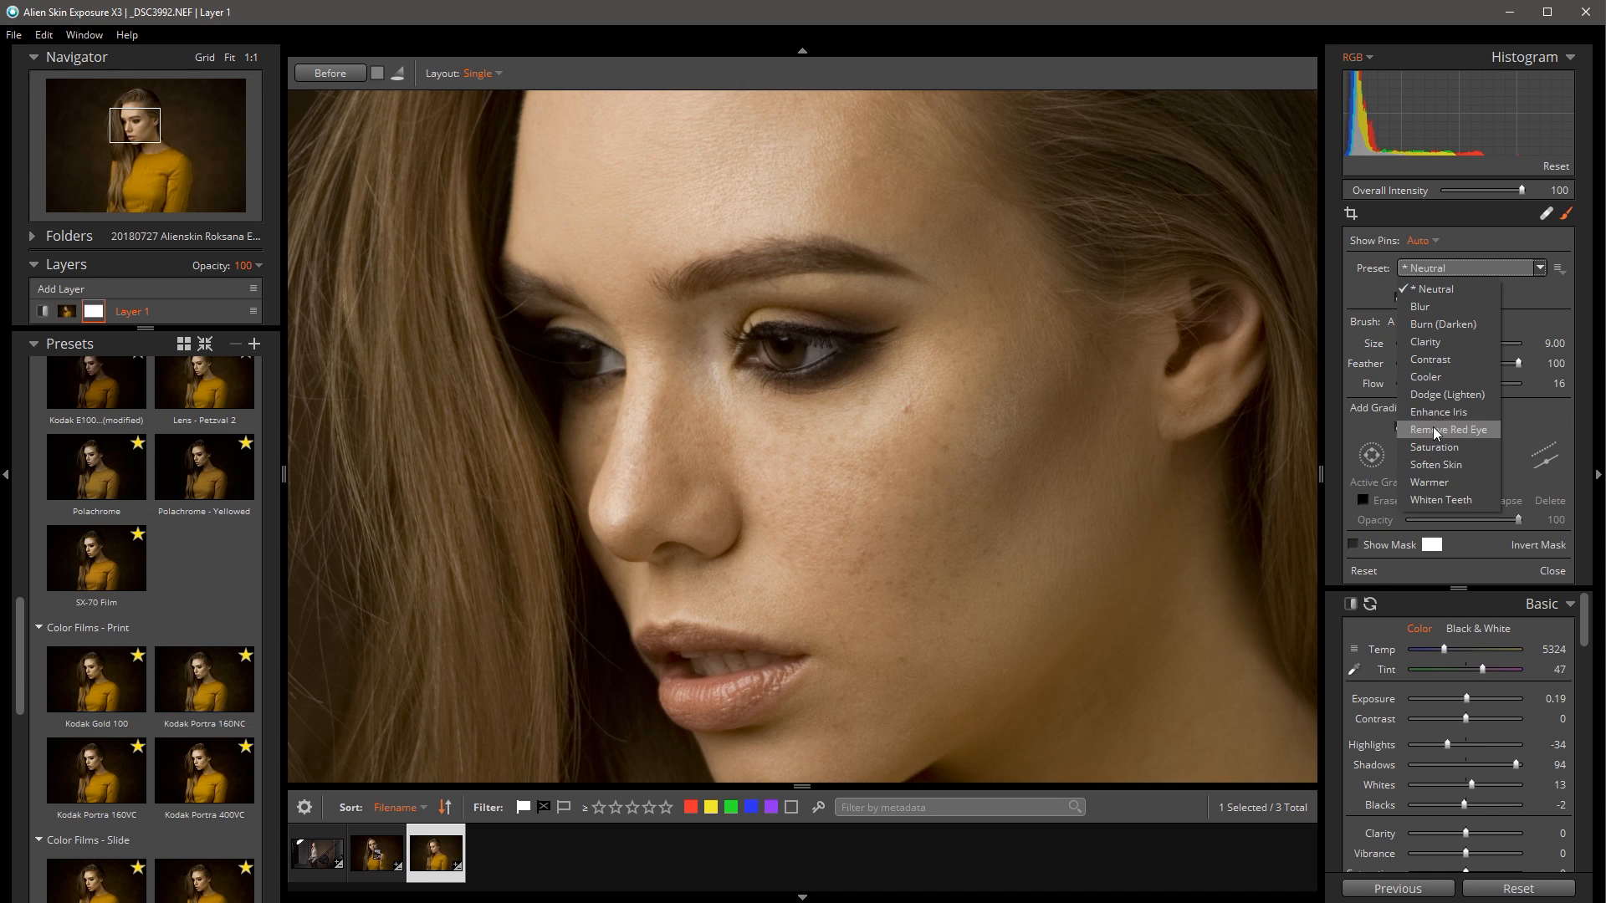
click(1448, 395)
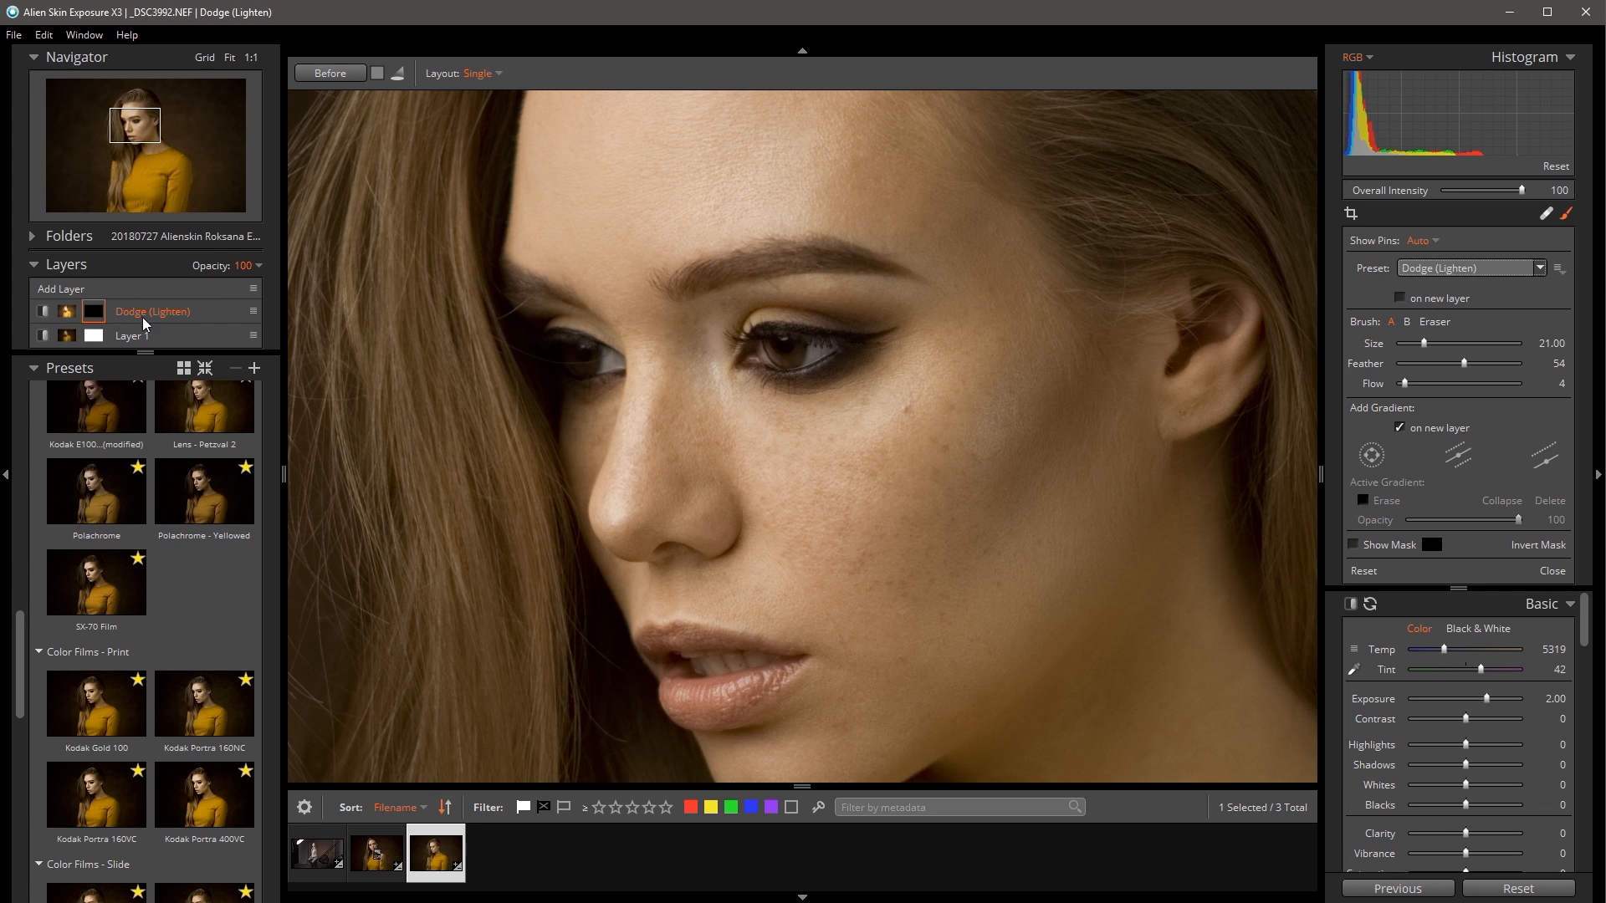
Show large layer thumbnails with more room for the layer list and make the Dodge (Lighten) layer's mask active.
click(249, 313)
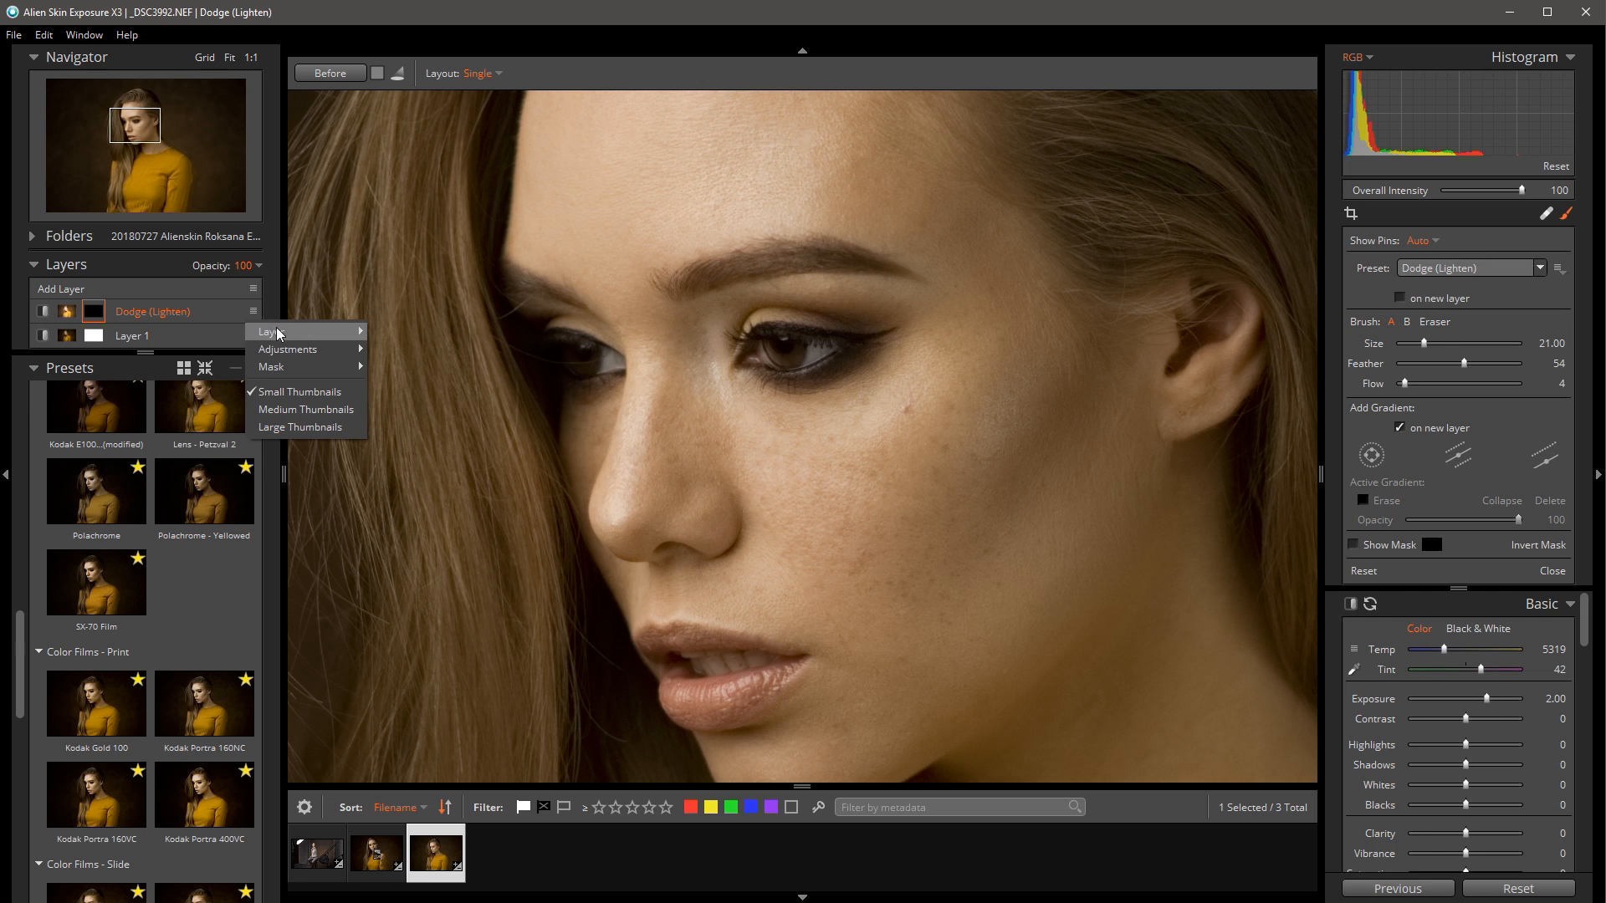
click(299, 427)
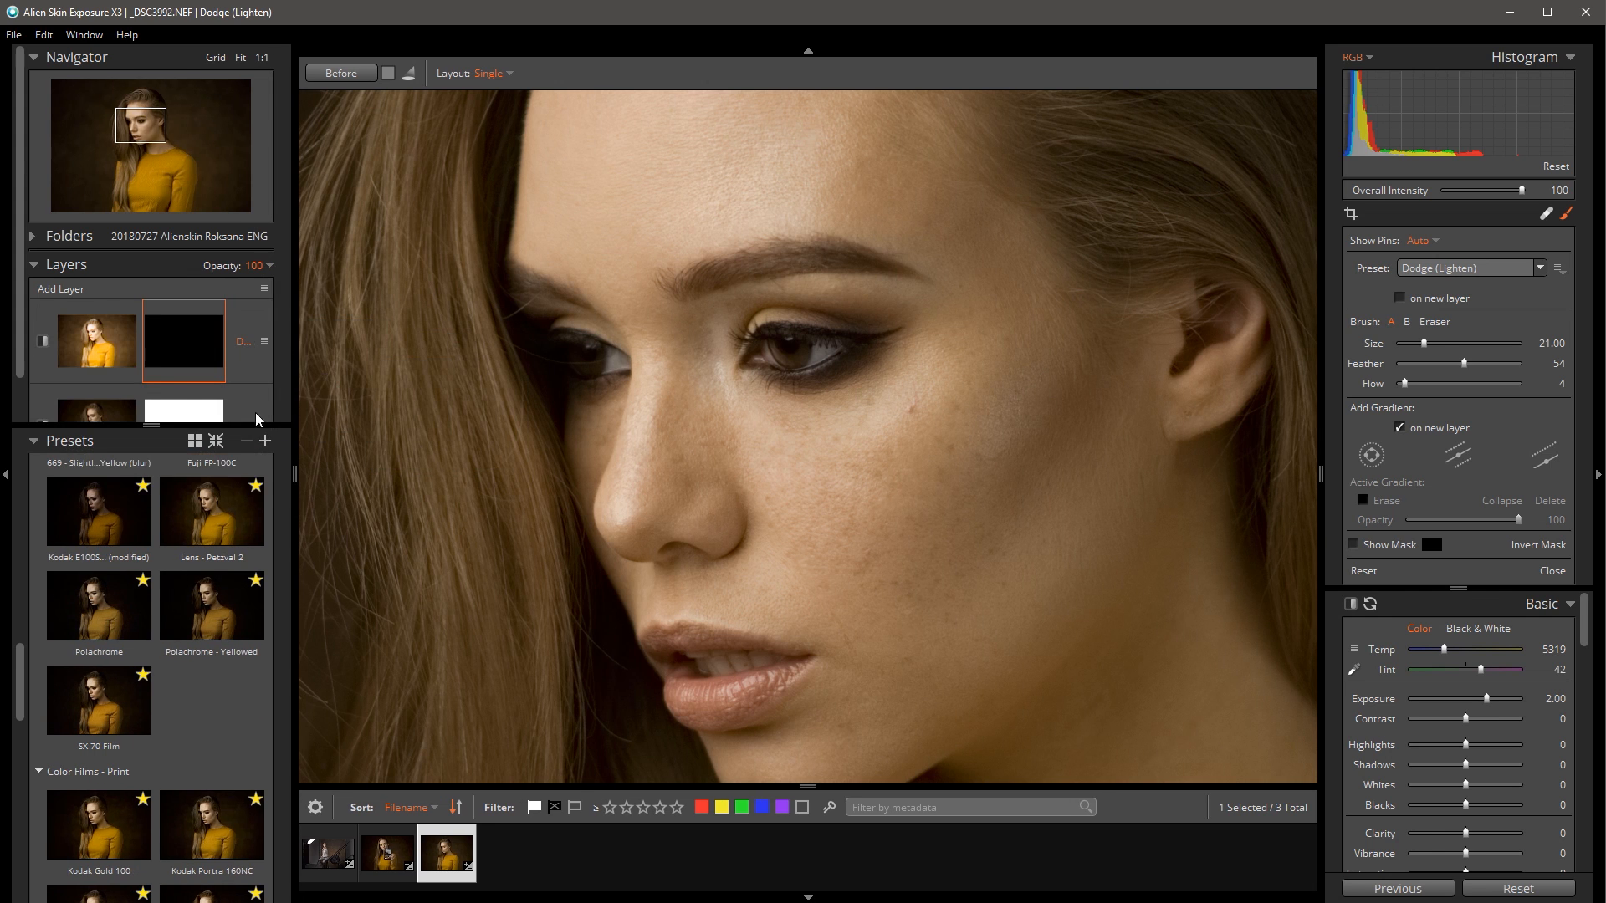
drag(178, 429, 163, 465)
click(109, 360)
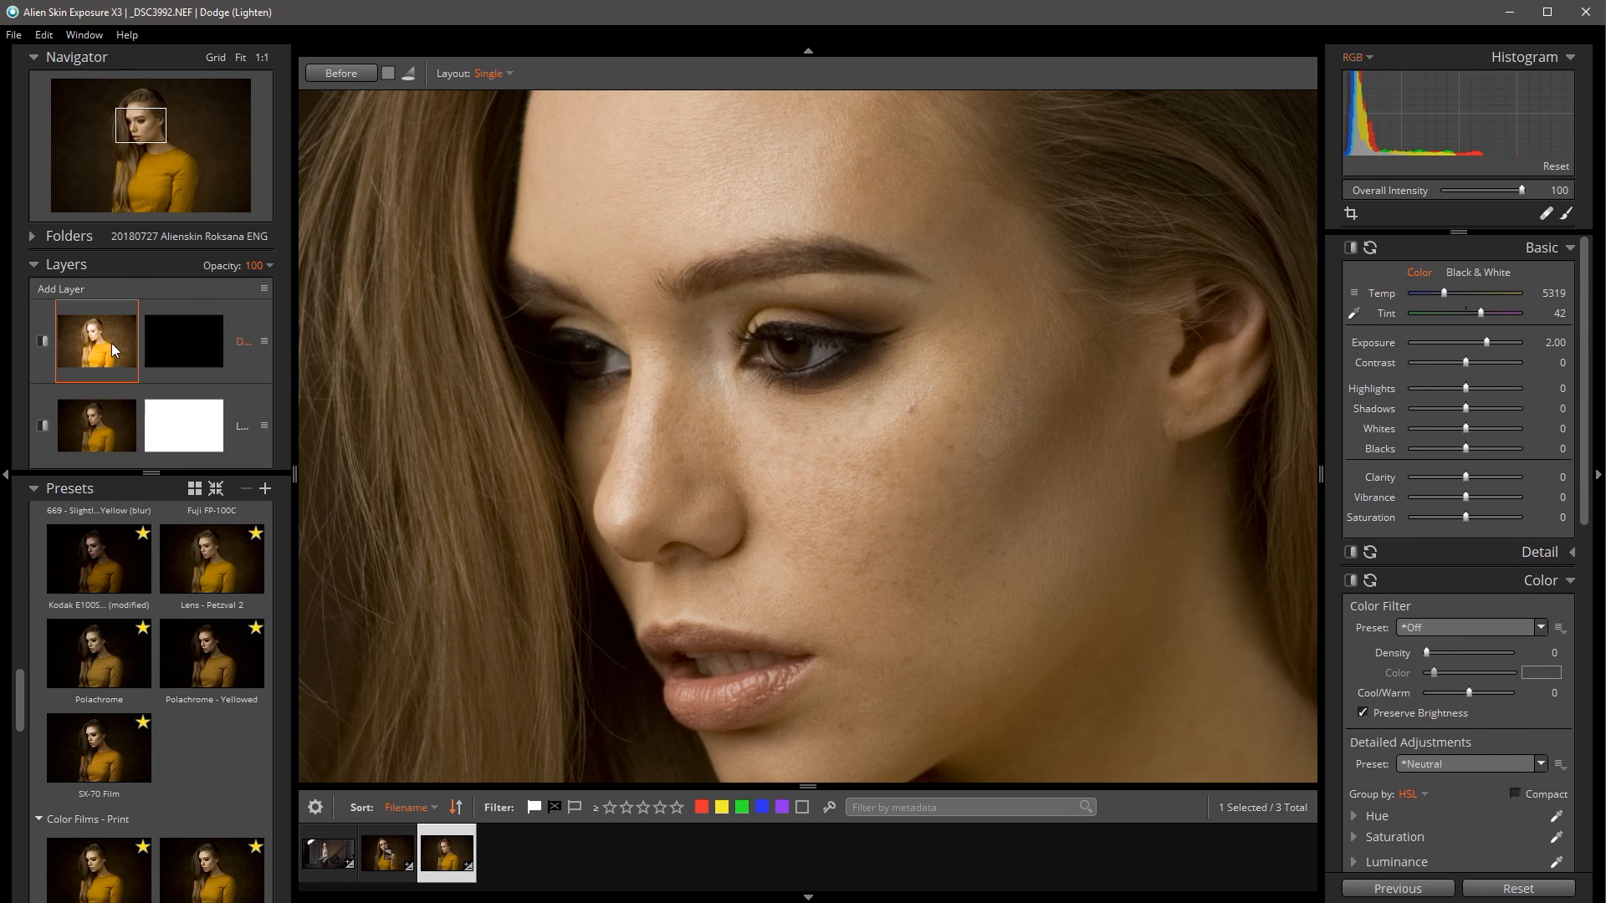
click(201, 338)
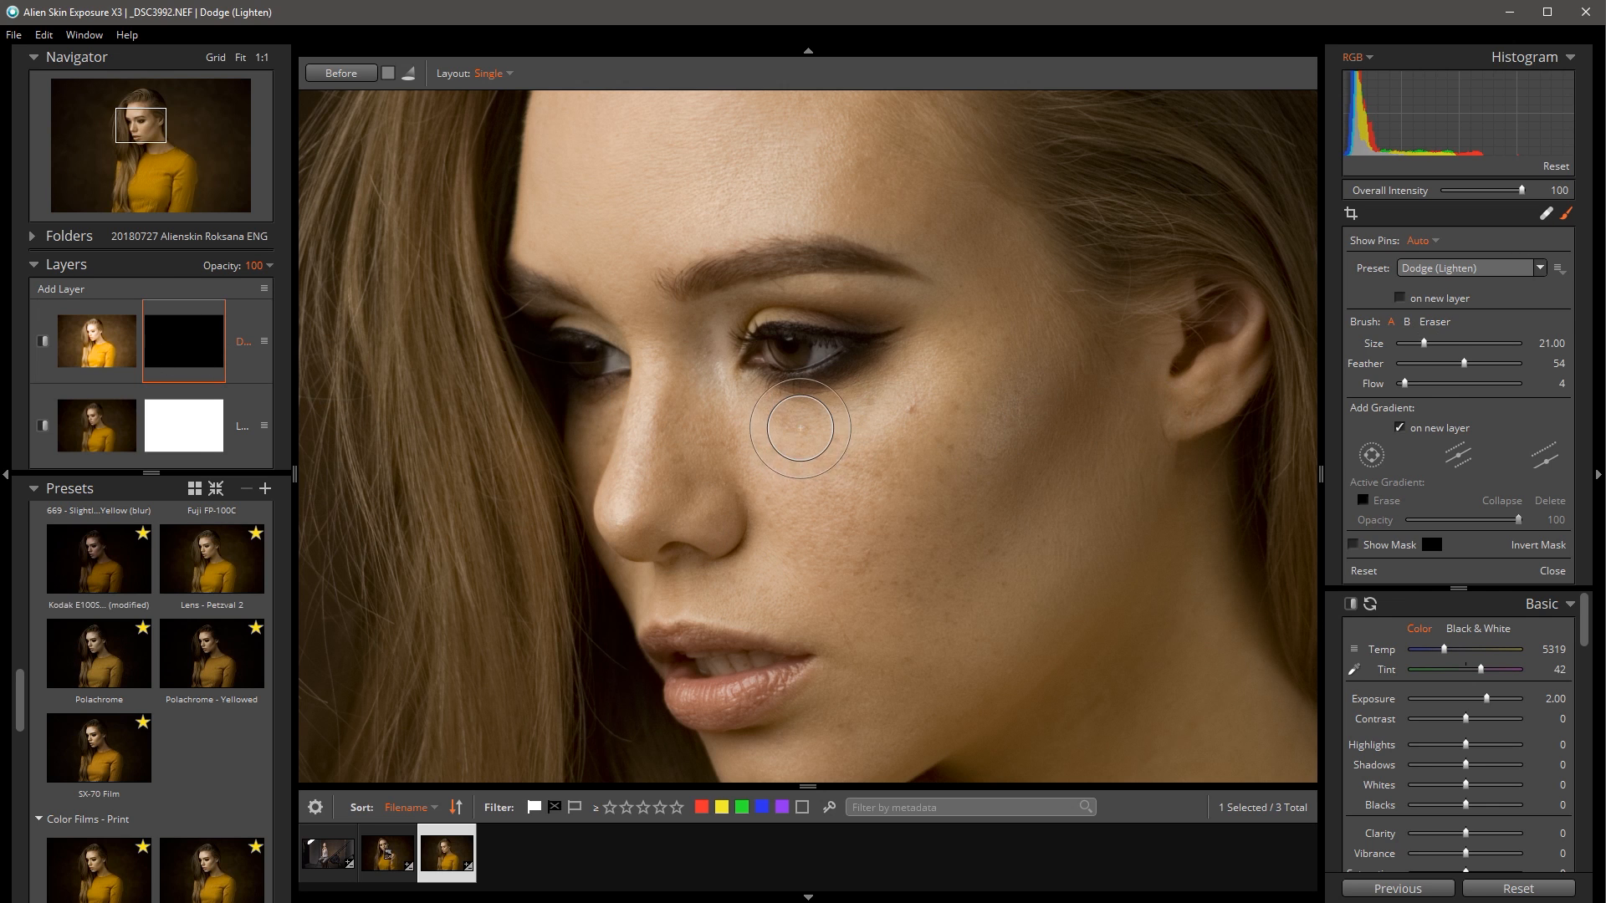
Reduce the dodge brush size to 12 and set the Dodge (Lighten) layer's Exposure to 2.10.
mouse_move(804, 423)
mouse_down()
mouse_move(739, 403)
mouse_move(842, 418)
mouse_move(888, 388)
mouse_up()
scroll(819, 452, down, 5)
scroll(819, 450, up, 2)
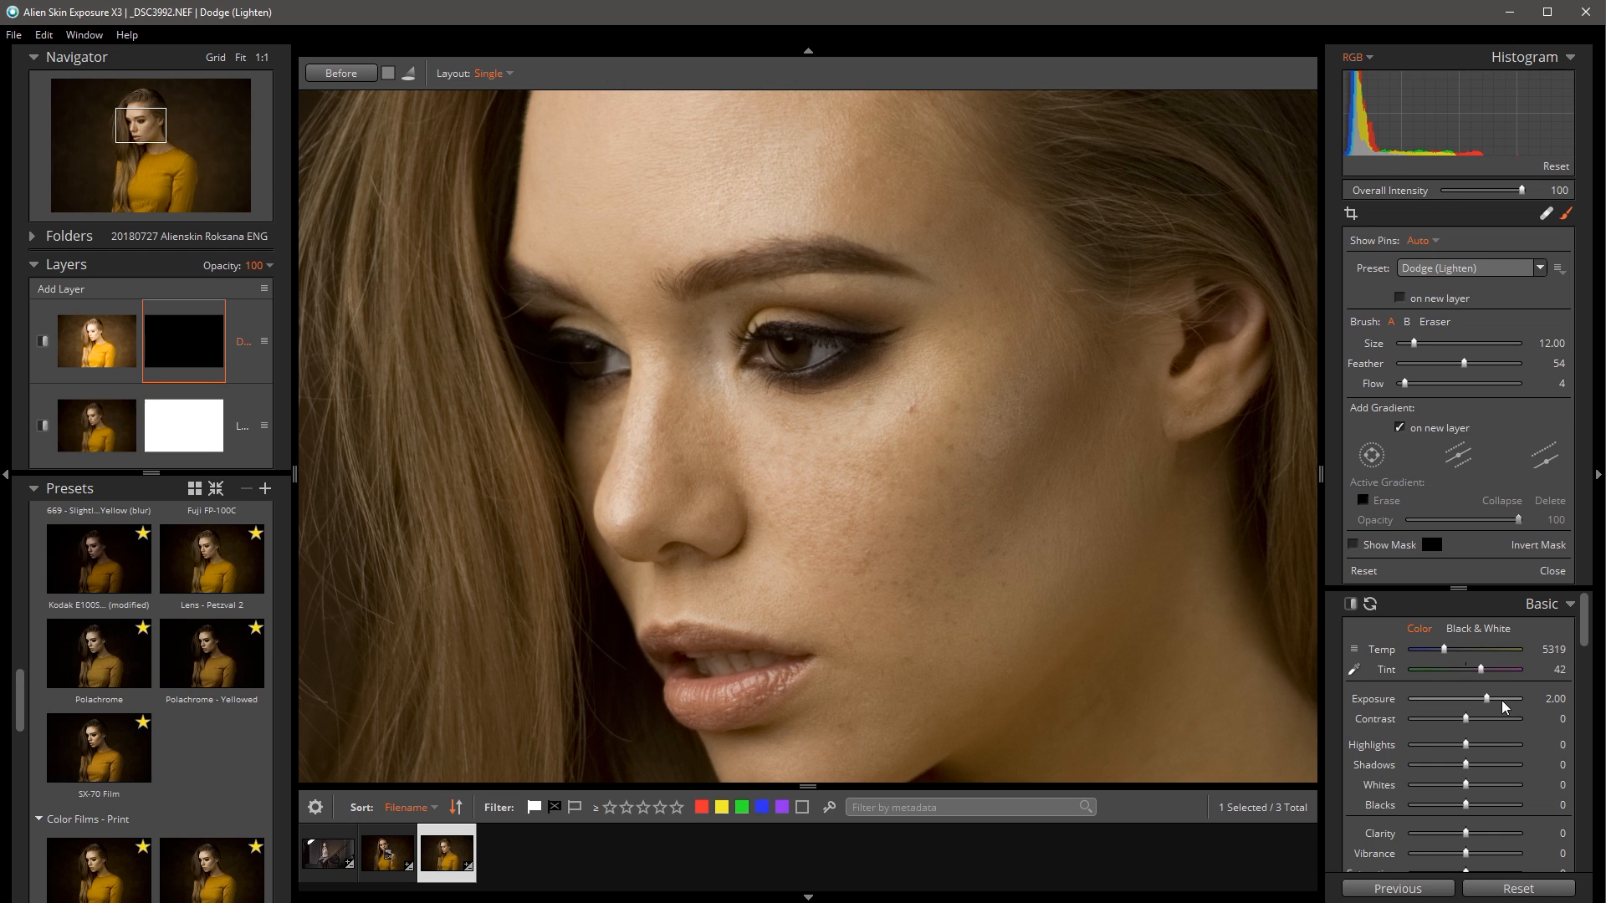
mouse_move(1490, 701)
mouse_down()
mouse_move(1475, 699)
mouse_move(1491, 708)
mouse_up()
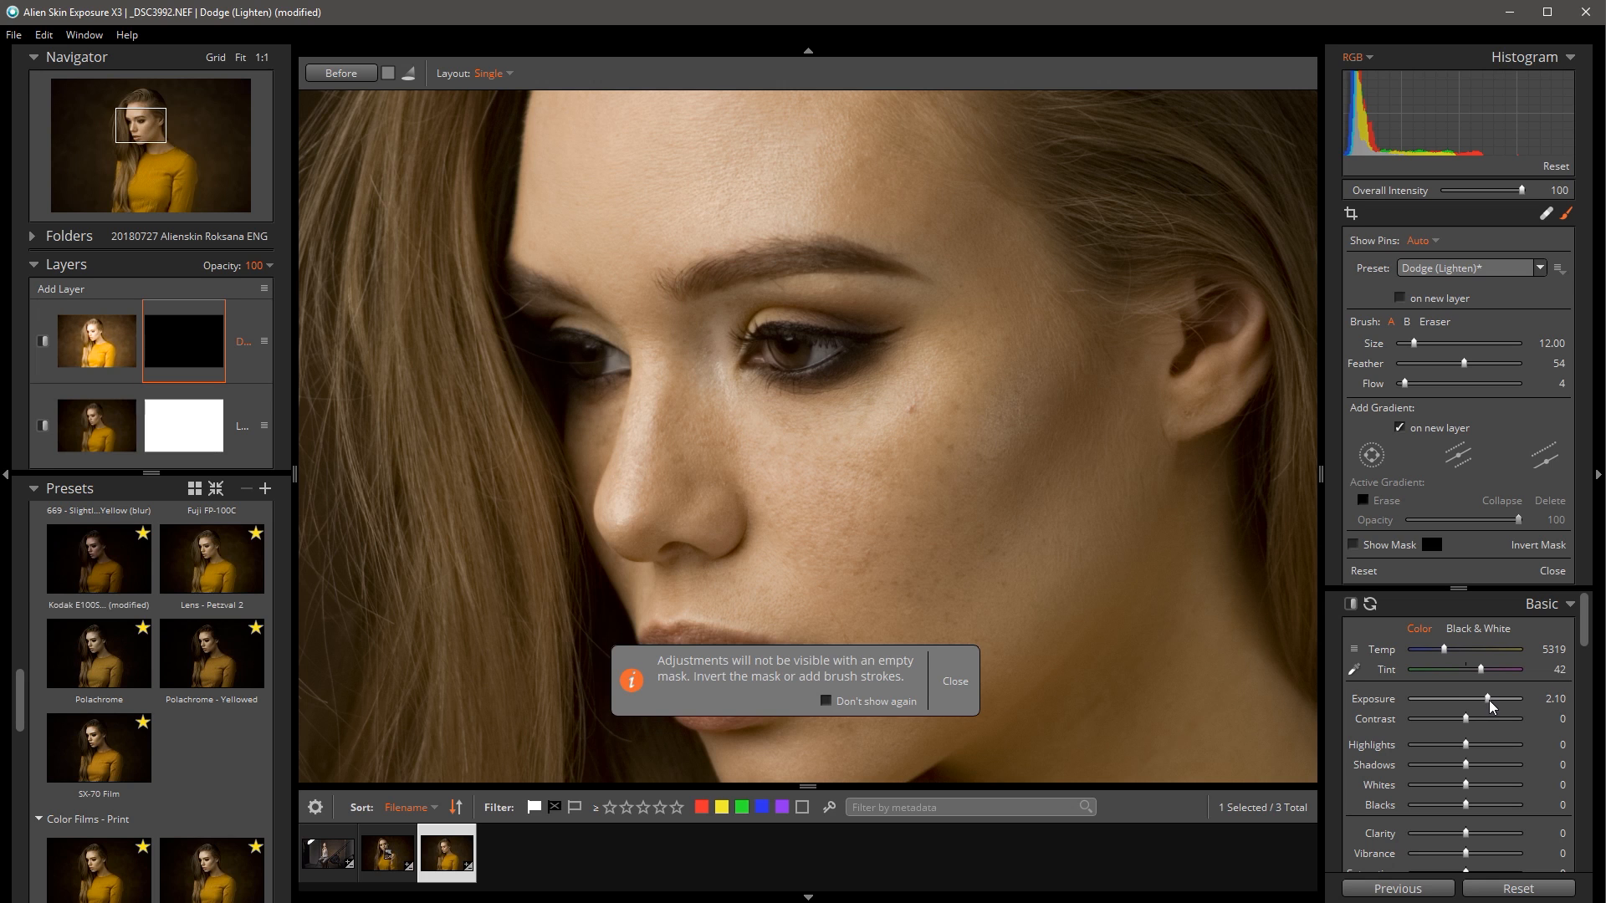
click(954, 682)
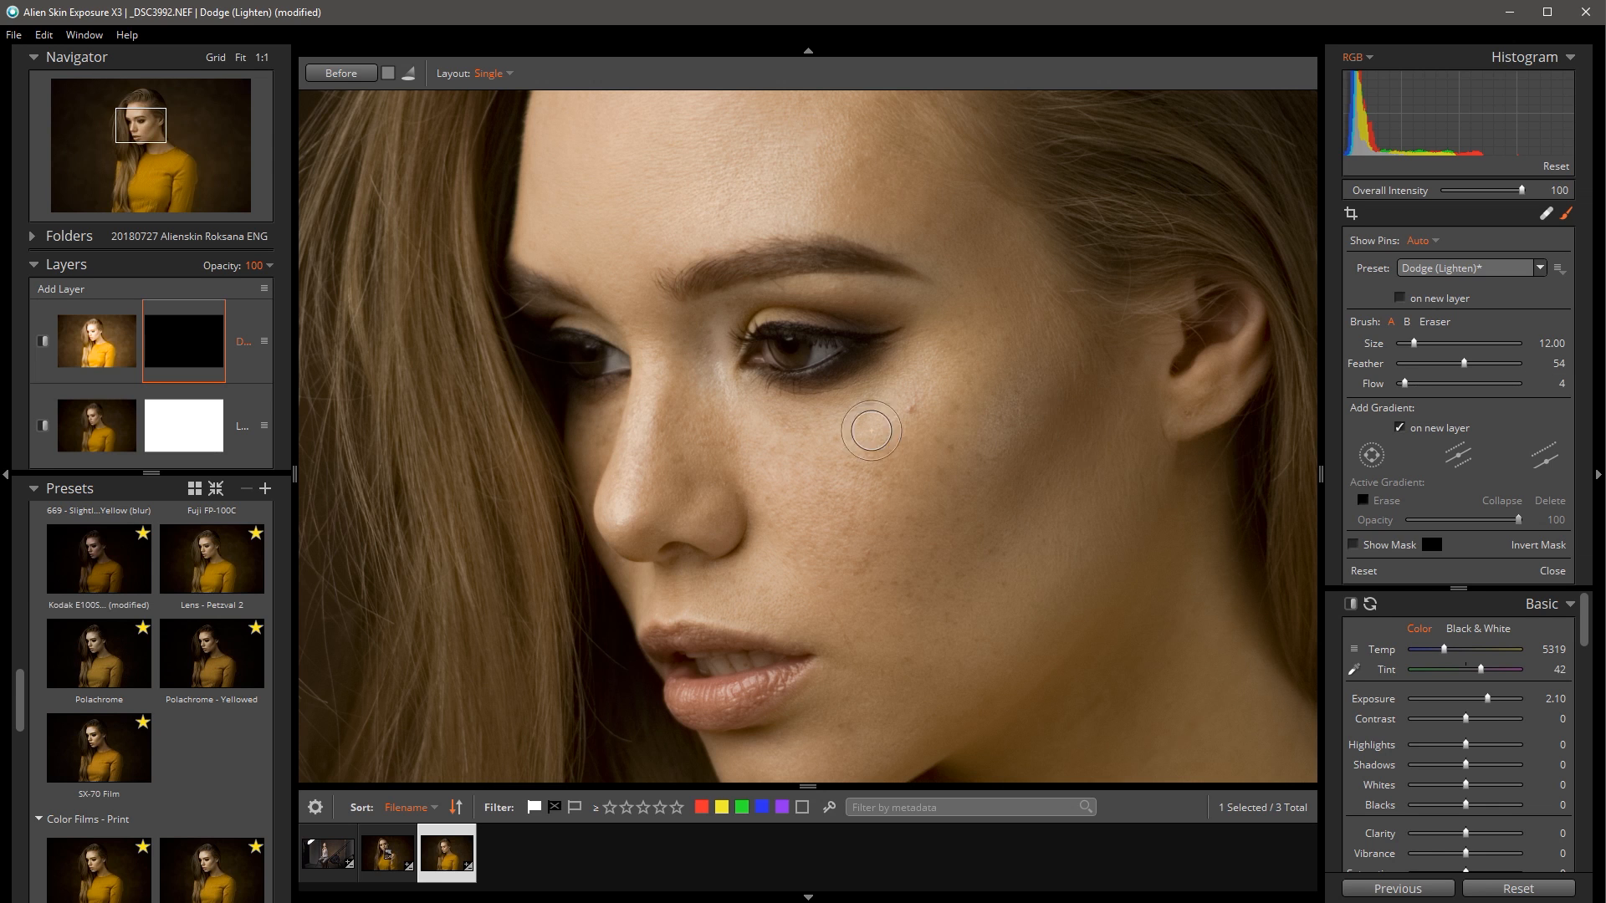
Paint a dodge stroke below the outer corner of the eye and compare the result with the dodge layer hidden.
mouse_move(866, 387)
mouse_down()
mouse_move(807, 409)
mouse_move(755, 390)
mouse_move(777, 421)
mouse_move(864, 389)
mouse_move(837, 405)
mouse_move(756, 396)
mouse_move(838, 408)
mouse_move(873, 382)
mouse_up()
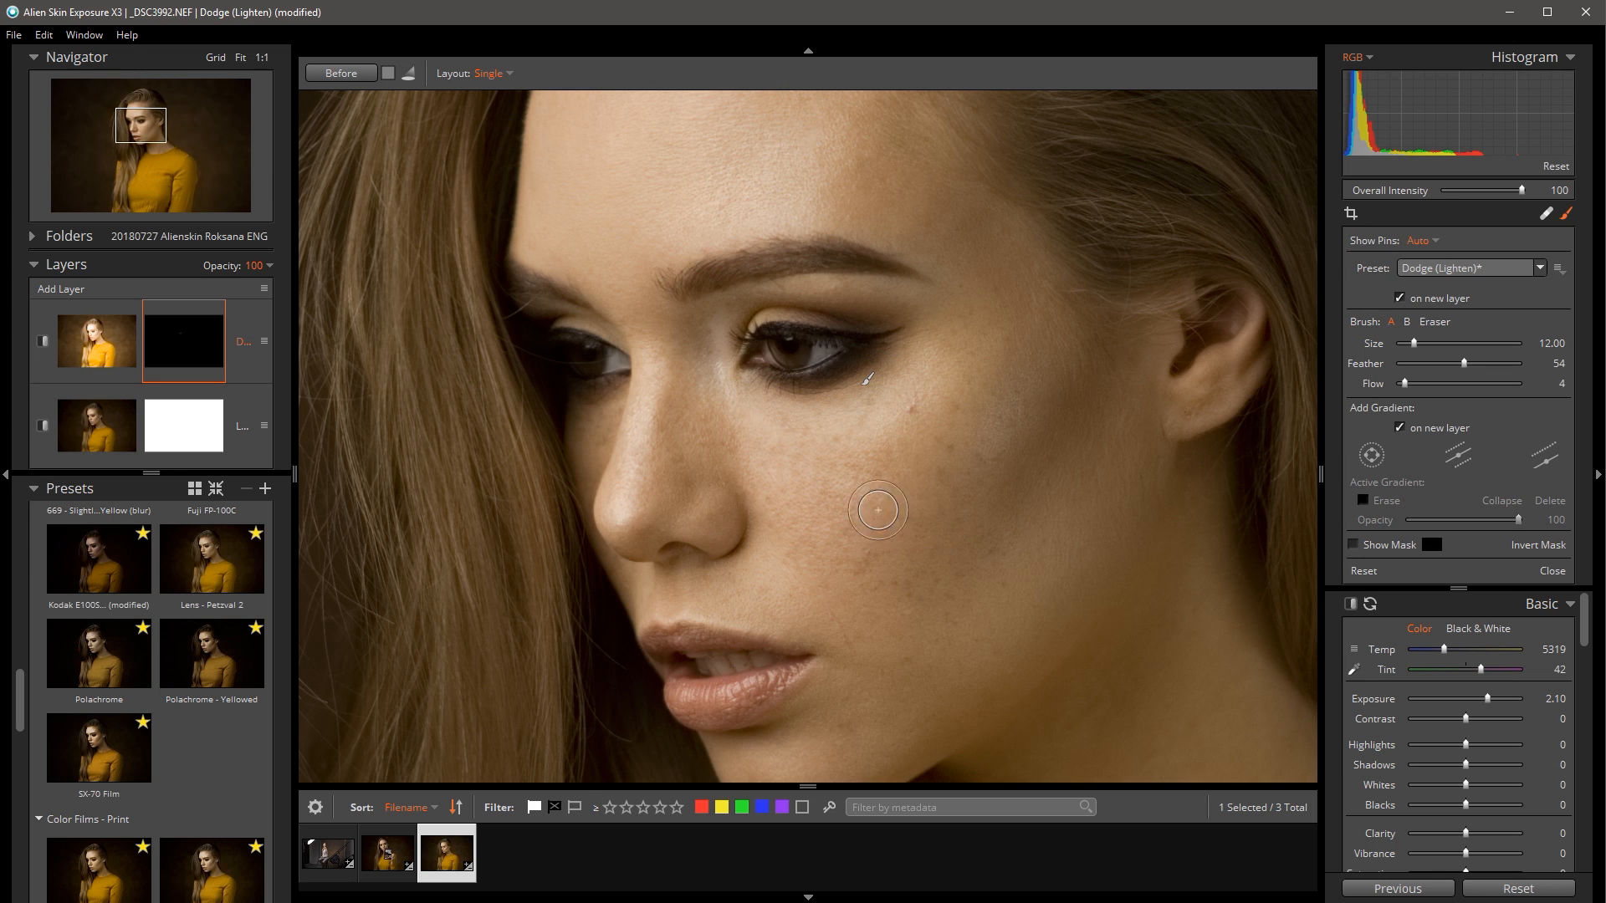
click(44, 341)
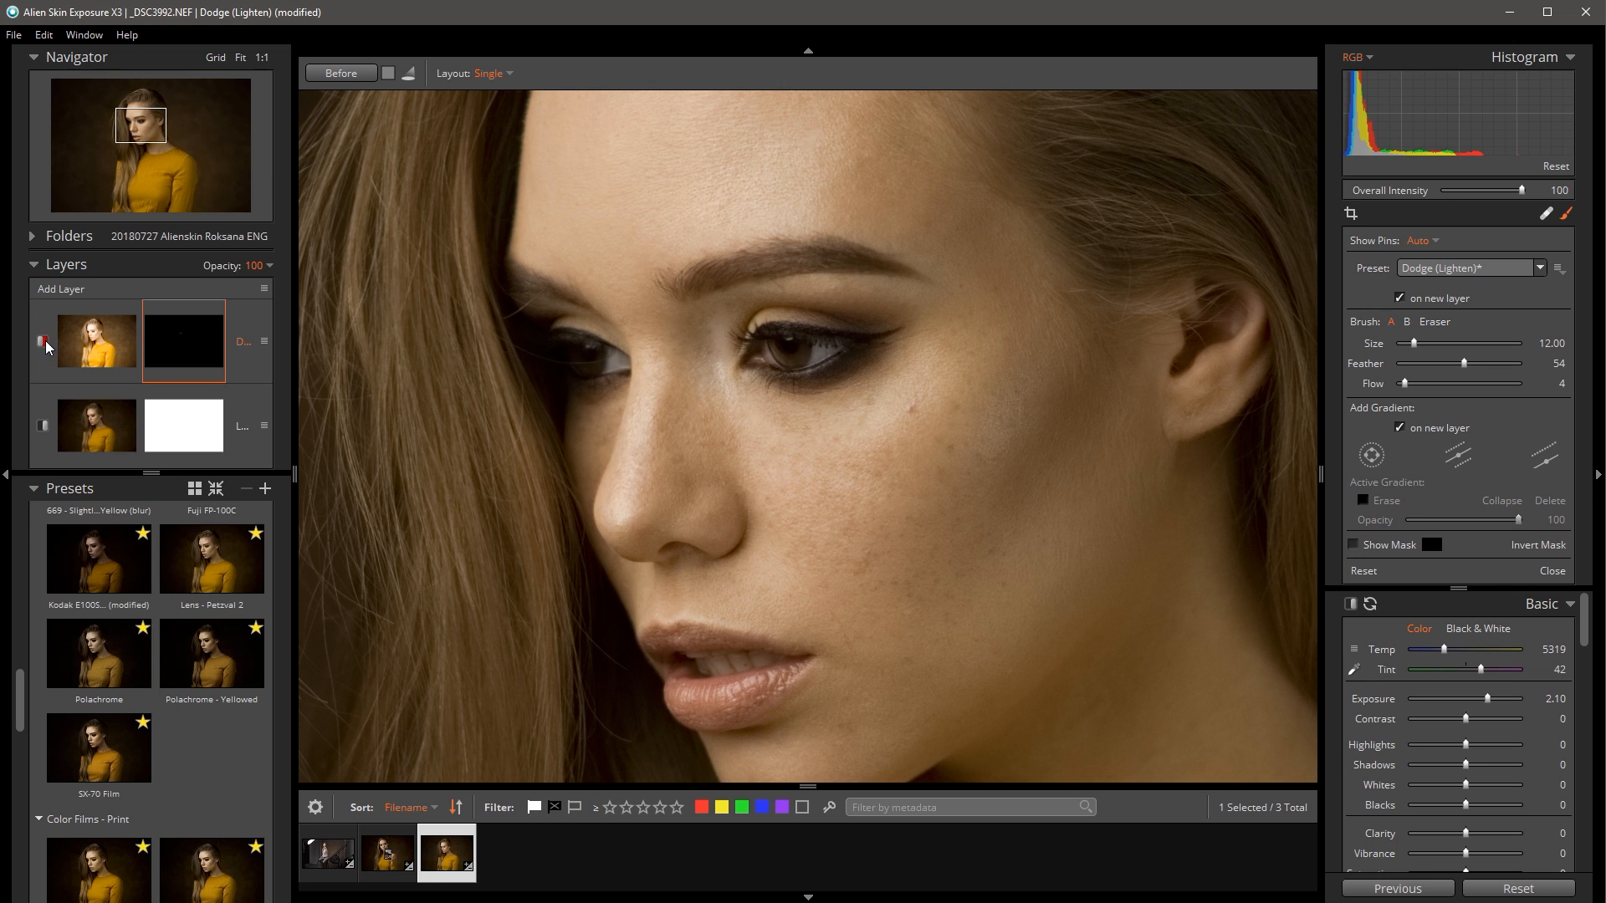
click(44, 341)
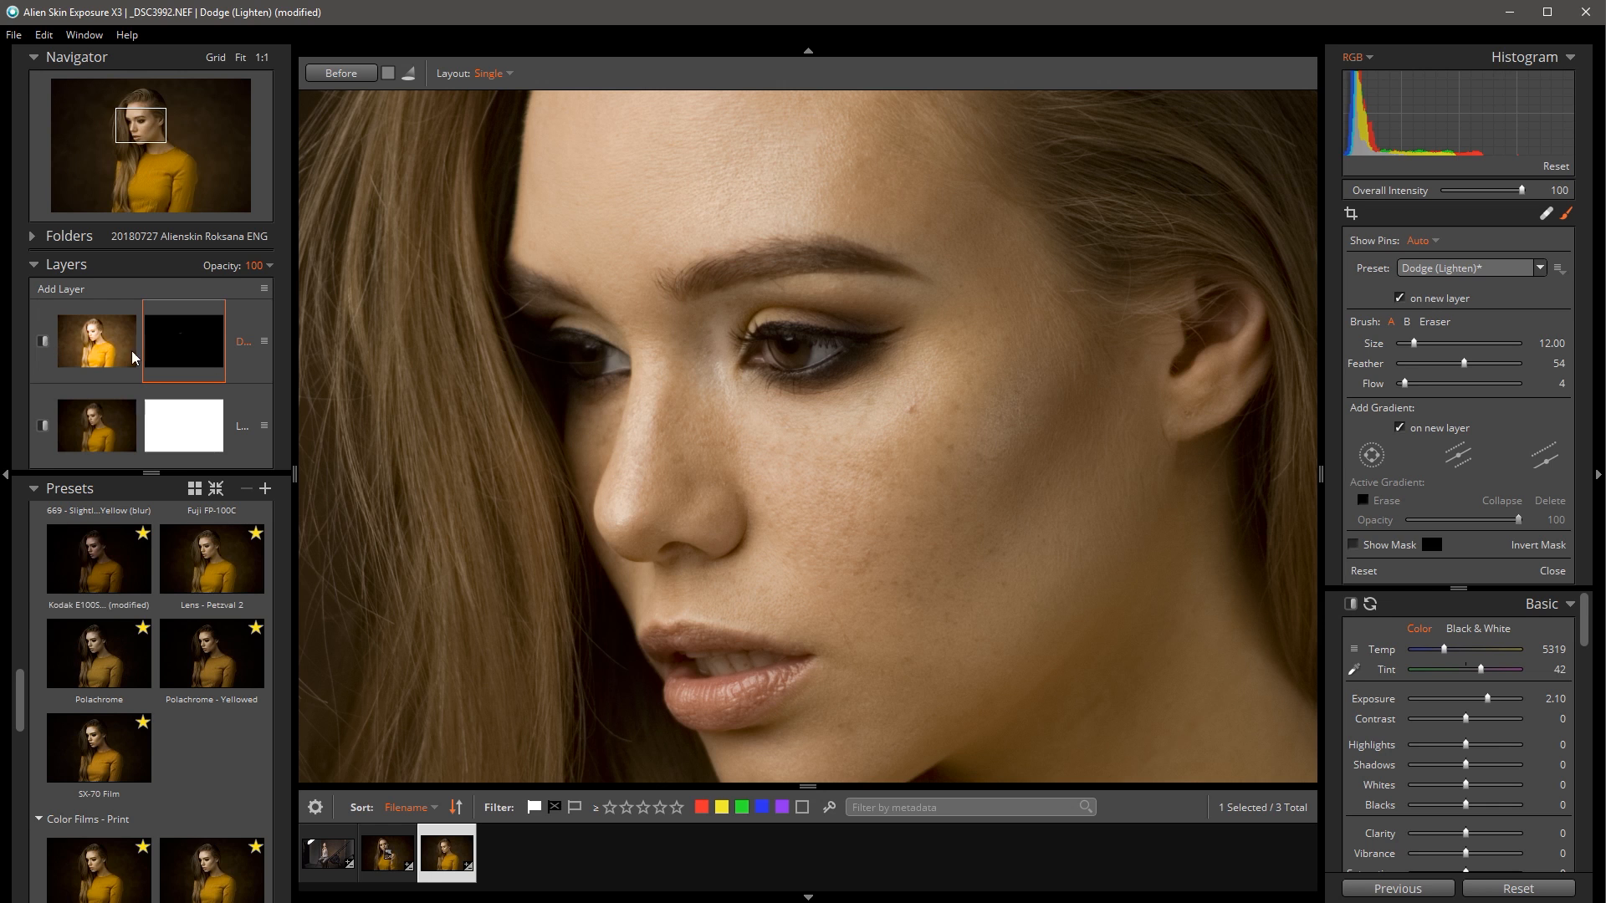
Compare the face with the Dodge (Lighten) layer hidden, then reduce the brush size to 9 and dodge the skin beside the far eye.
scroll(939, 428, down, 9)
scroll(902, 429, up, 3)
click(42, 342)
click(42, 342)
scroll(806, 371, up, 3)
scroll(806, 371, down, 6)
scroll(823, 344, up, 3)
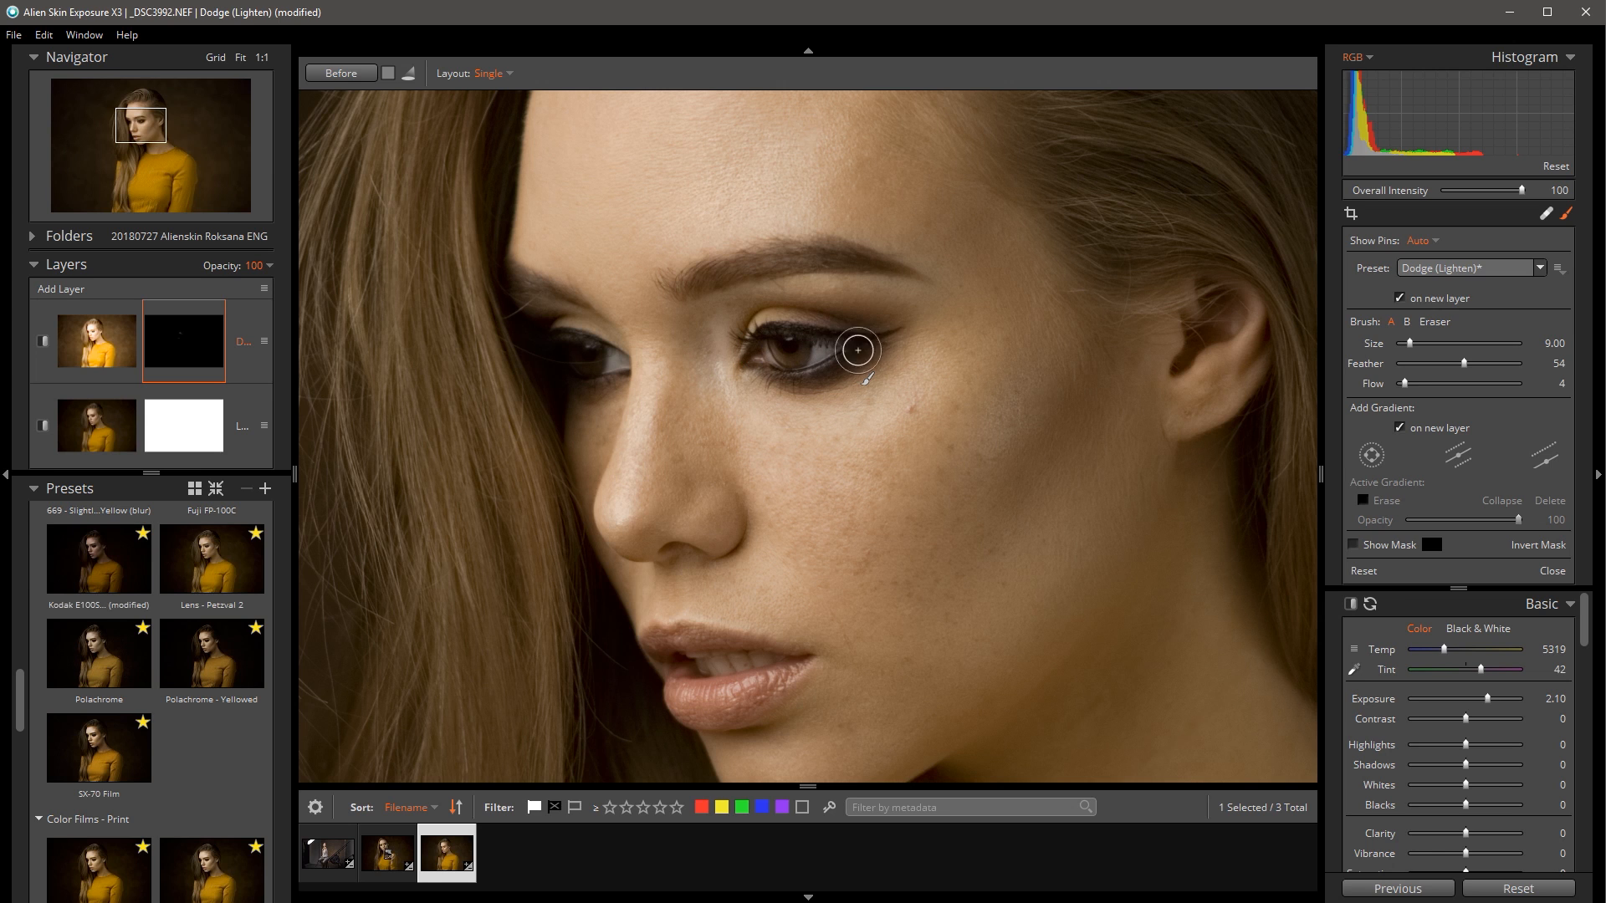
mouse_move(630, 362)
mouse_down()
mouse_move(577, 356)
mouse_move(618, 362)
mouse_up()
Dodge the forehead above the eyebrow and the temple on the Dodge (Lighten) mask, varying the brush size between 9 and 15.
key(space)
drag(961, 286, 956, 353)
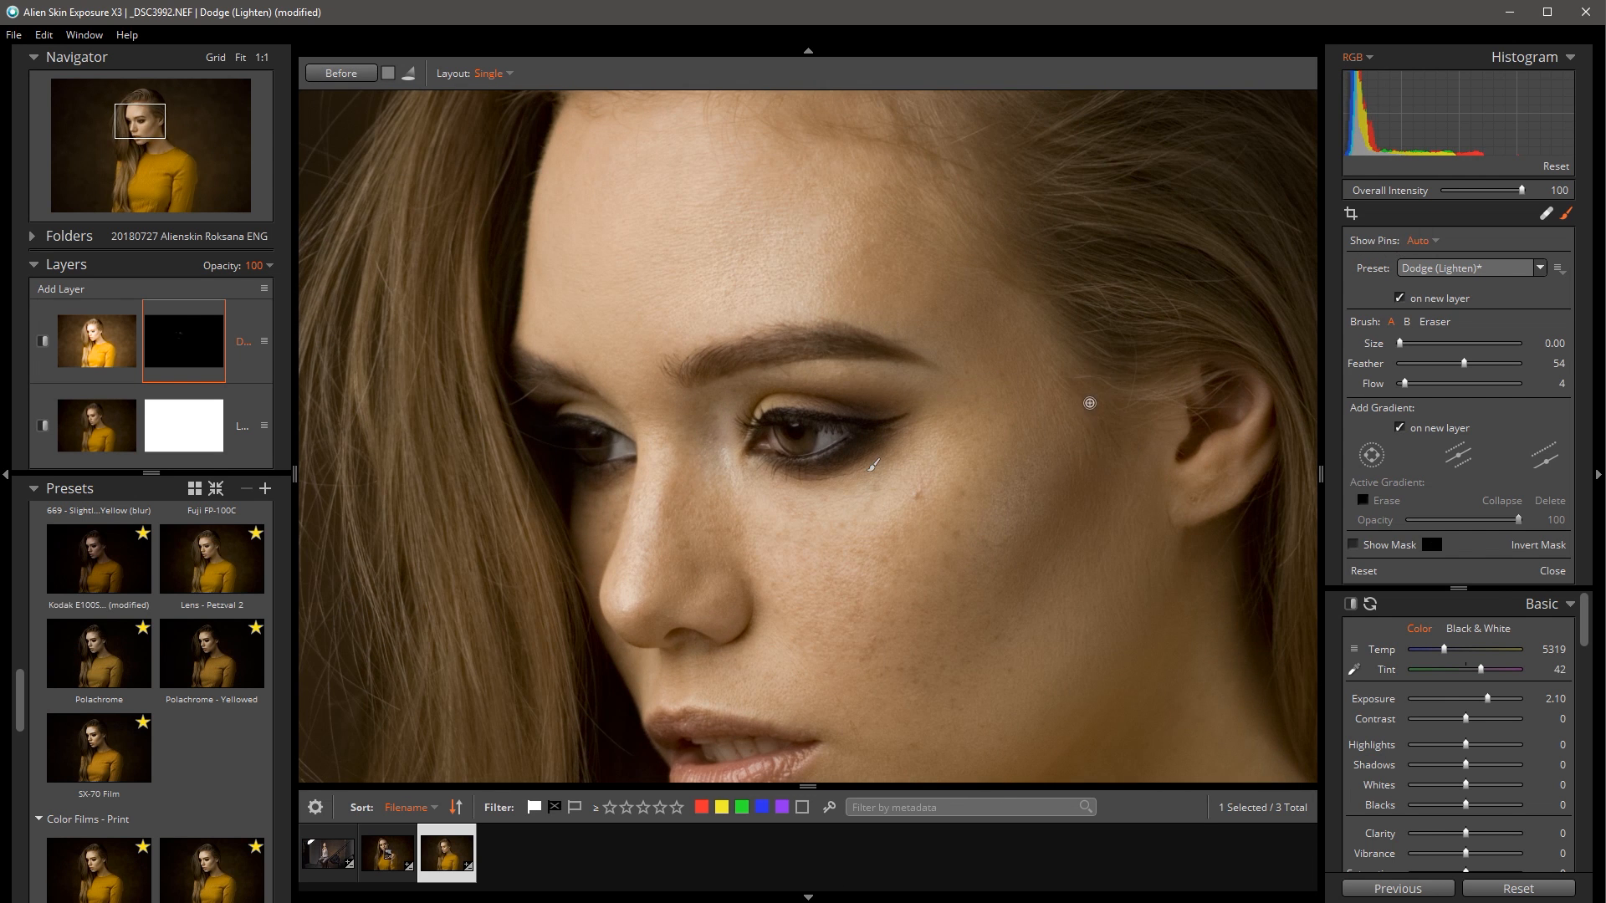
click(1568, 216)
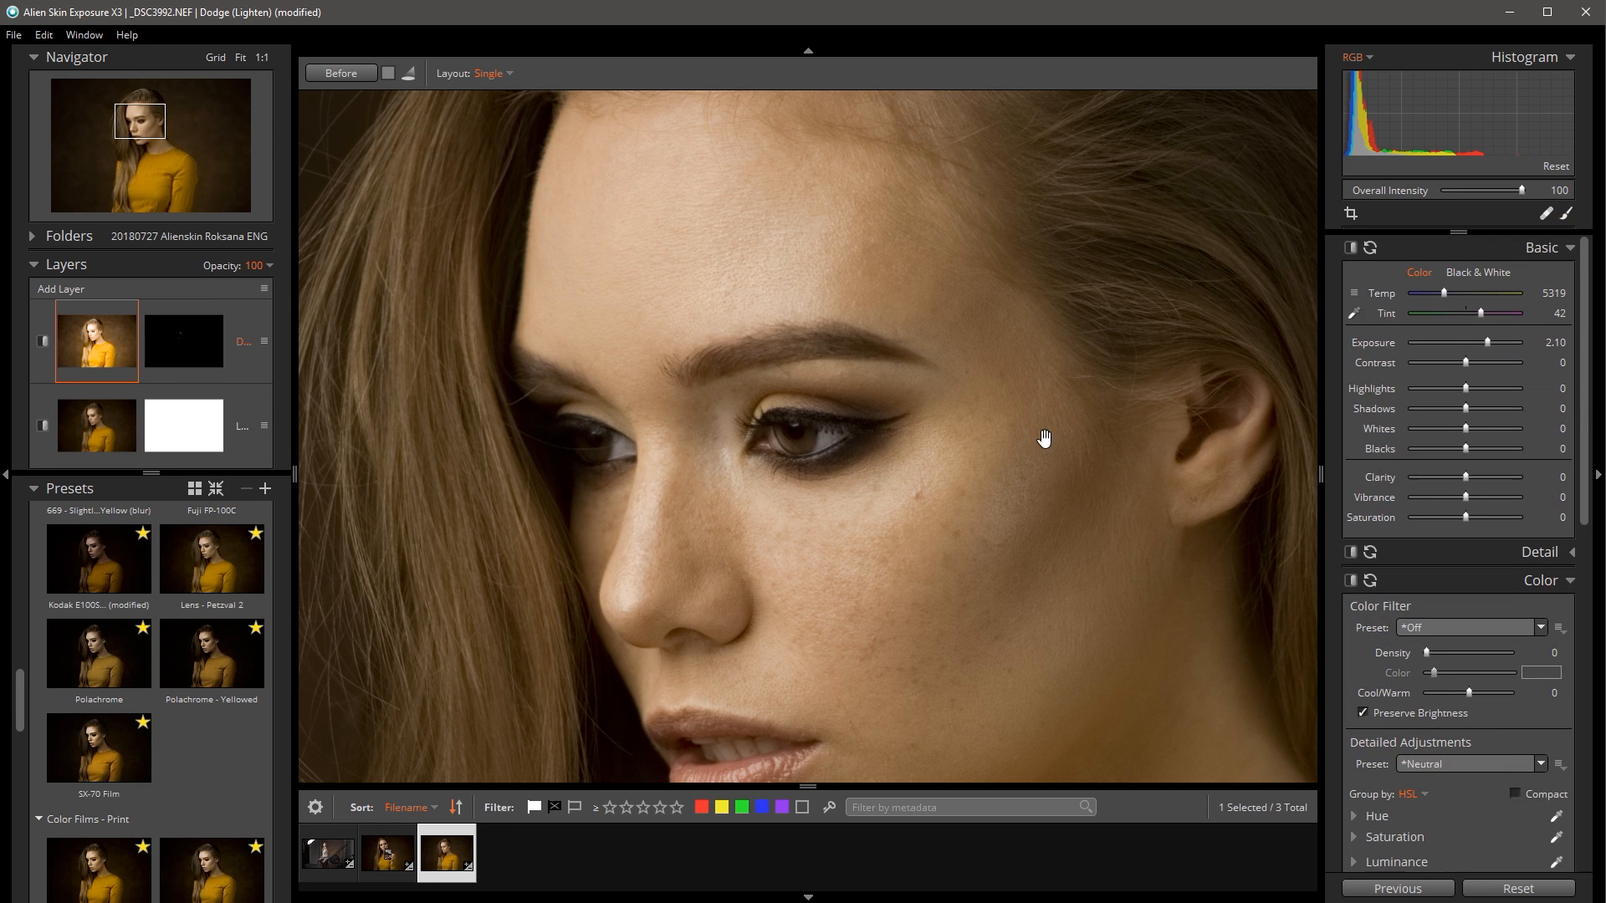
scroll(1043, 441, down, 3)
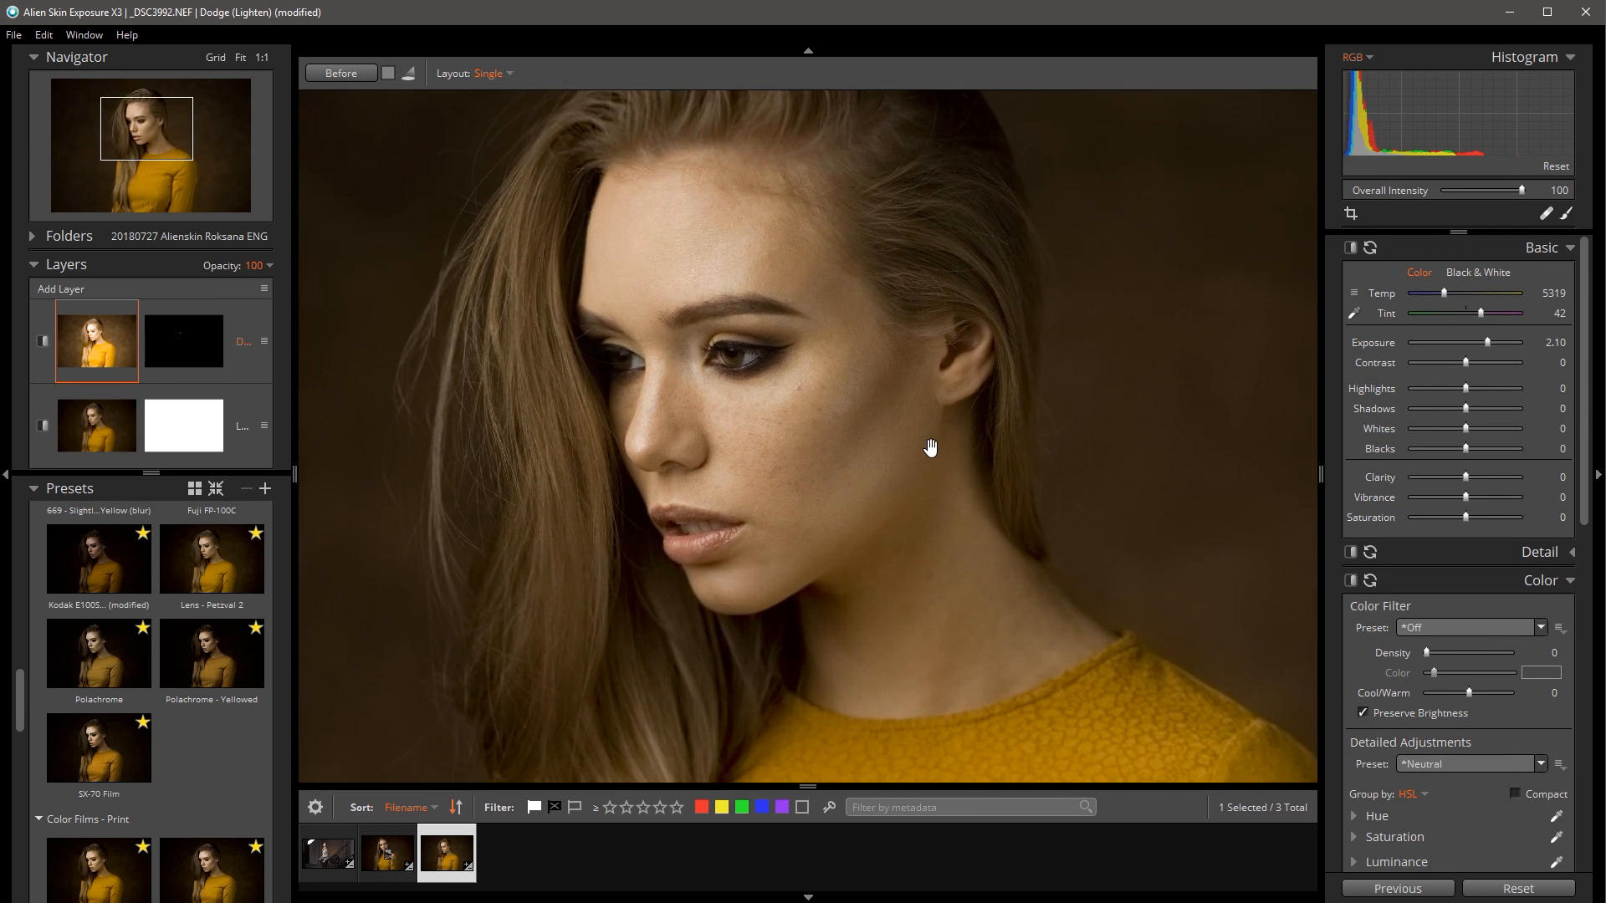
scroll(961, 423, down, 2)
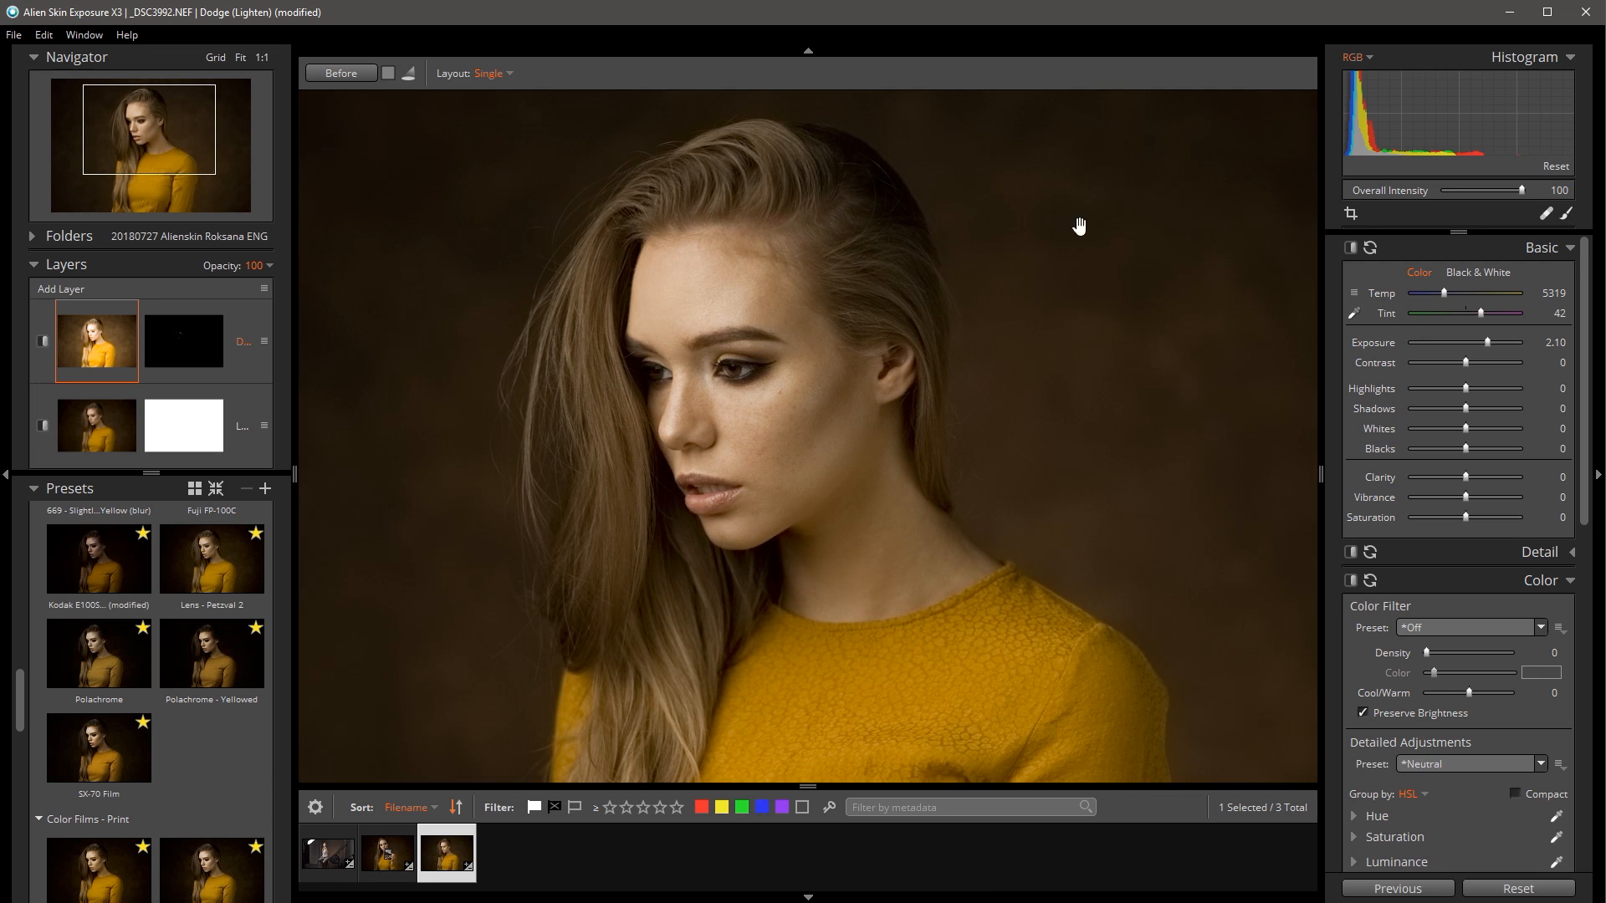
drag(896, 564, 907, 557)
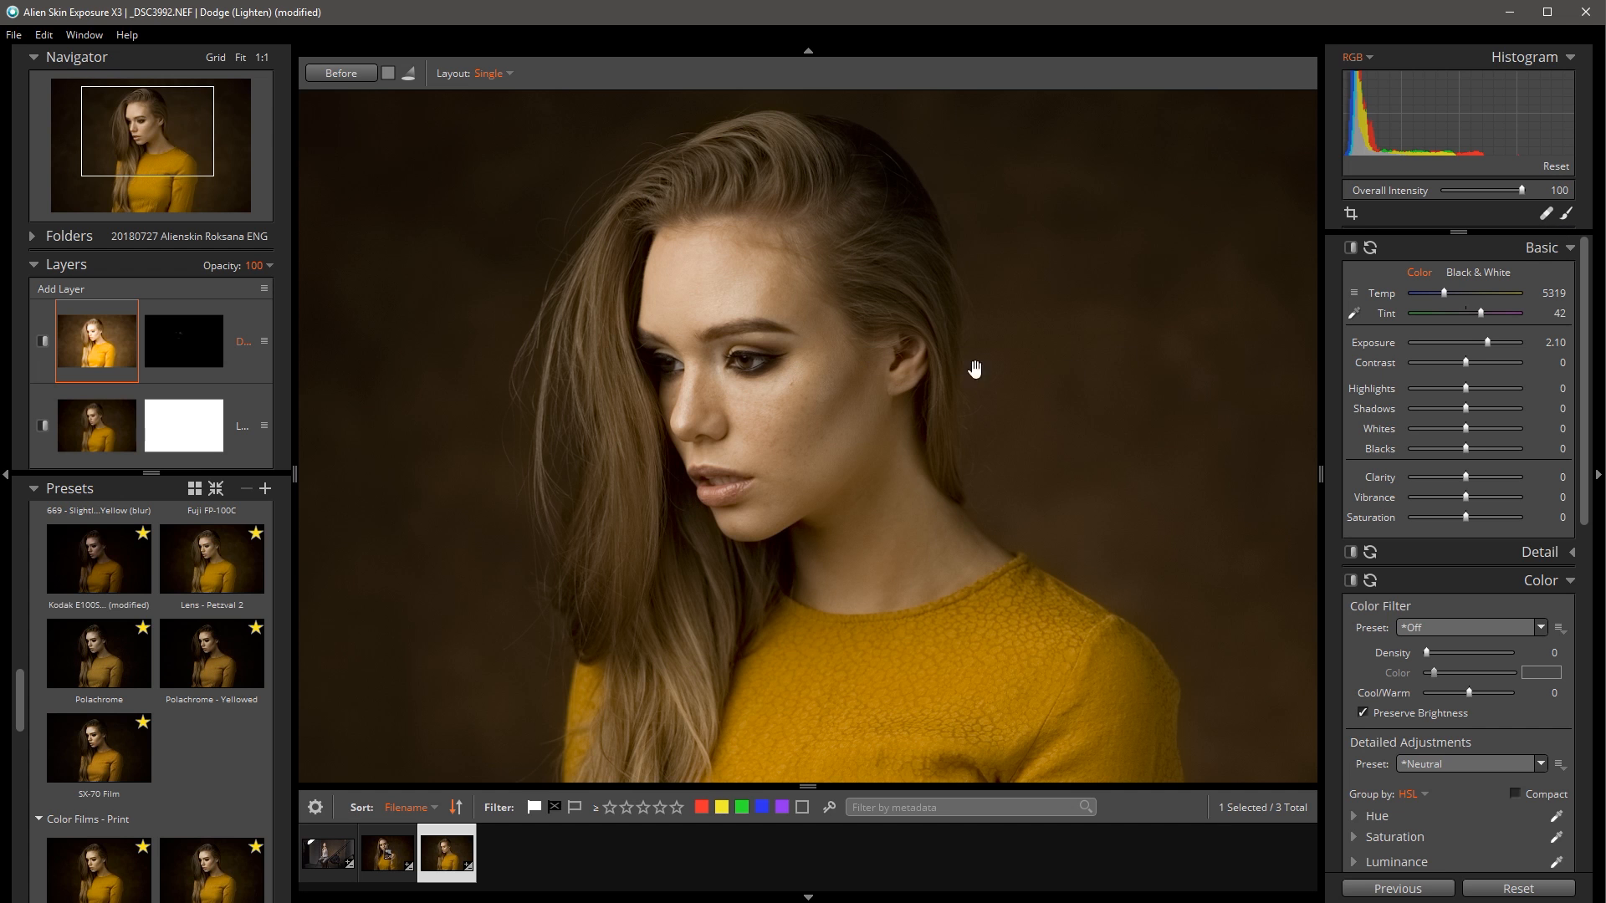
click(1566, 214)
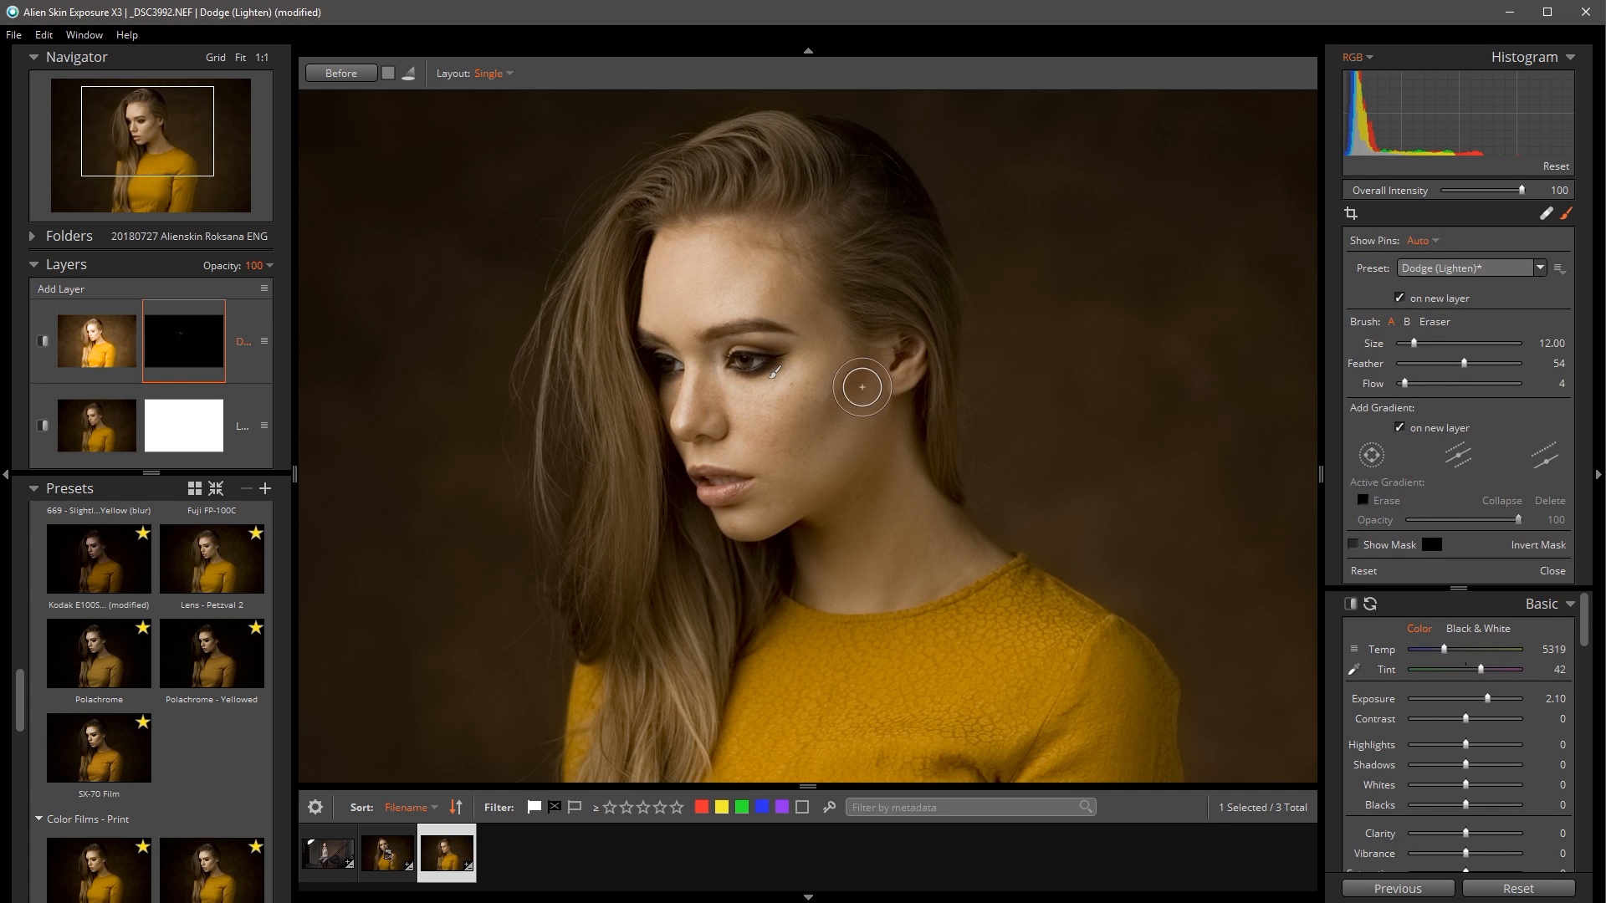
mouse_move(731, 302)
mouse_down()
mouse_move(728, 269)
mouse_move(702, 297)
mouse_move(735, 257)
mouse_move(690, 298)
mouse_up()
scroll(797, 288, down, 3)
mouse_move(809, 317)
mouse_down()
mouse_move(781, 271)
mouse_move(811, 320)
mouse_move(783, 290)
mouse_up()
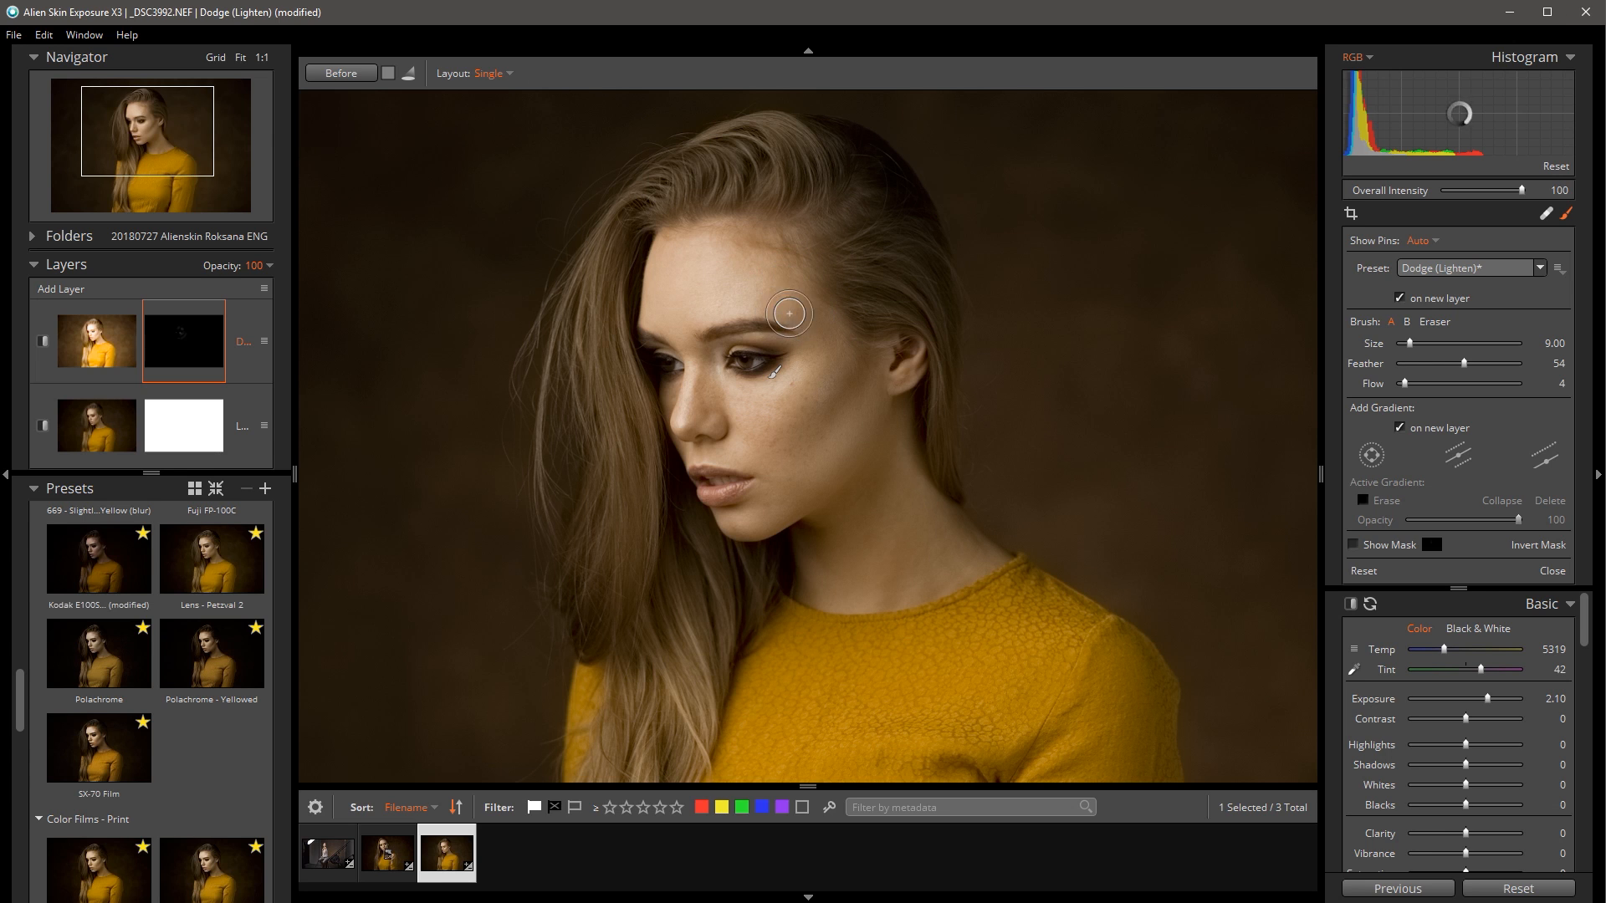
key(bracketright)
key(bracketright)
key(bracketright)
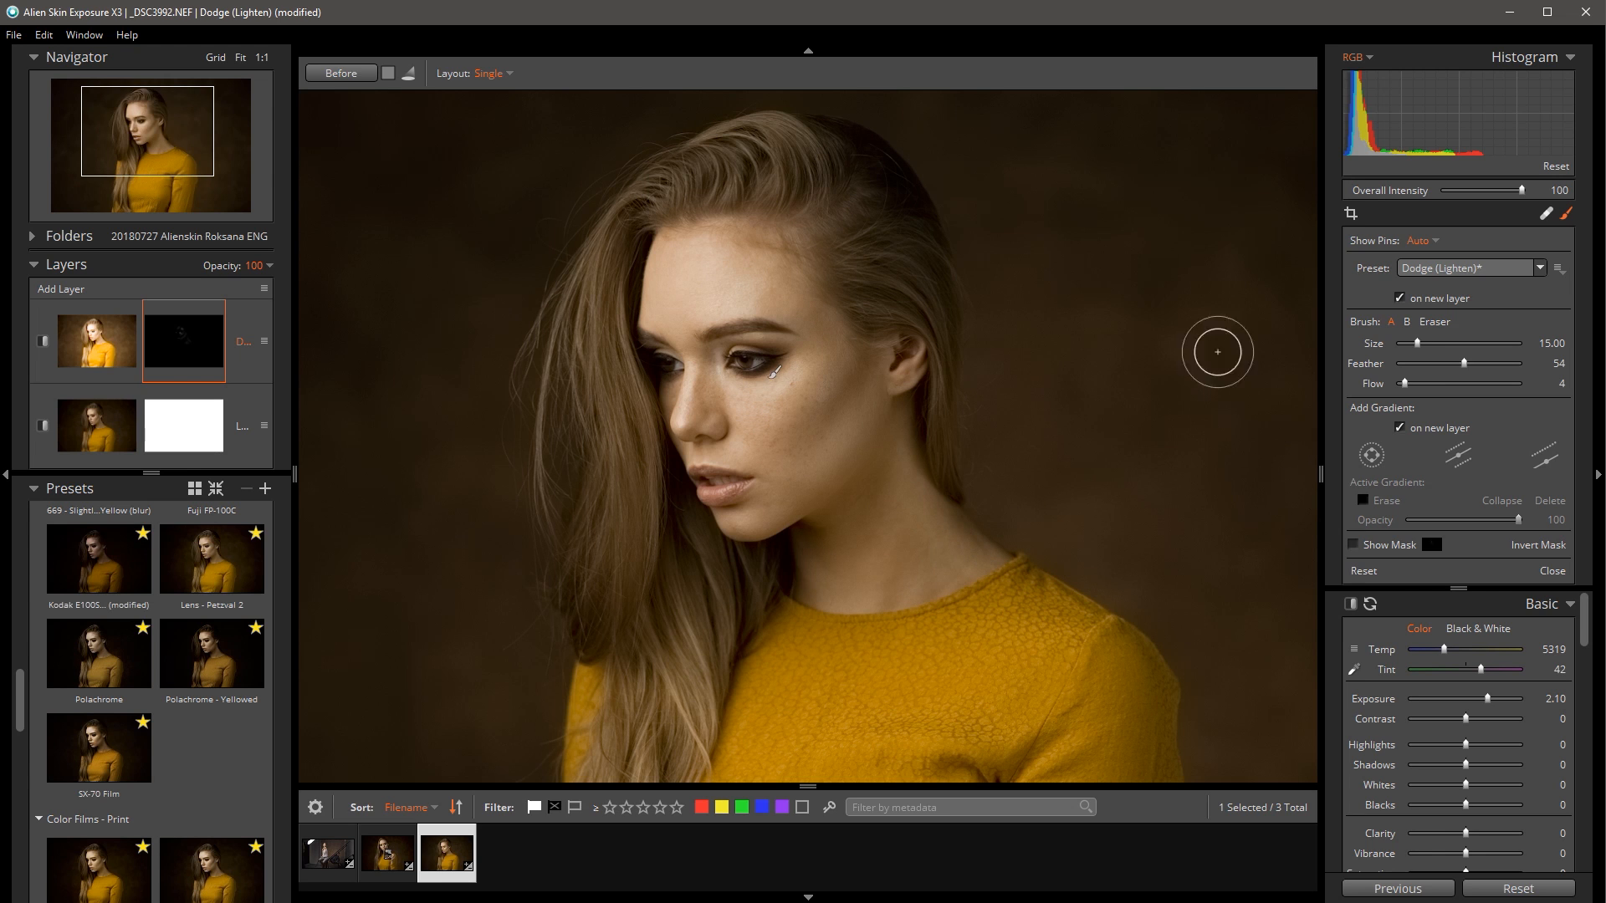
Compare the portrait with the Dodge (Lighten) layer hidden and shown.
click(44, 343)
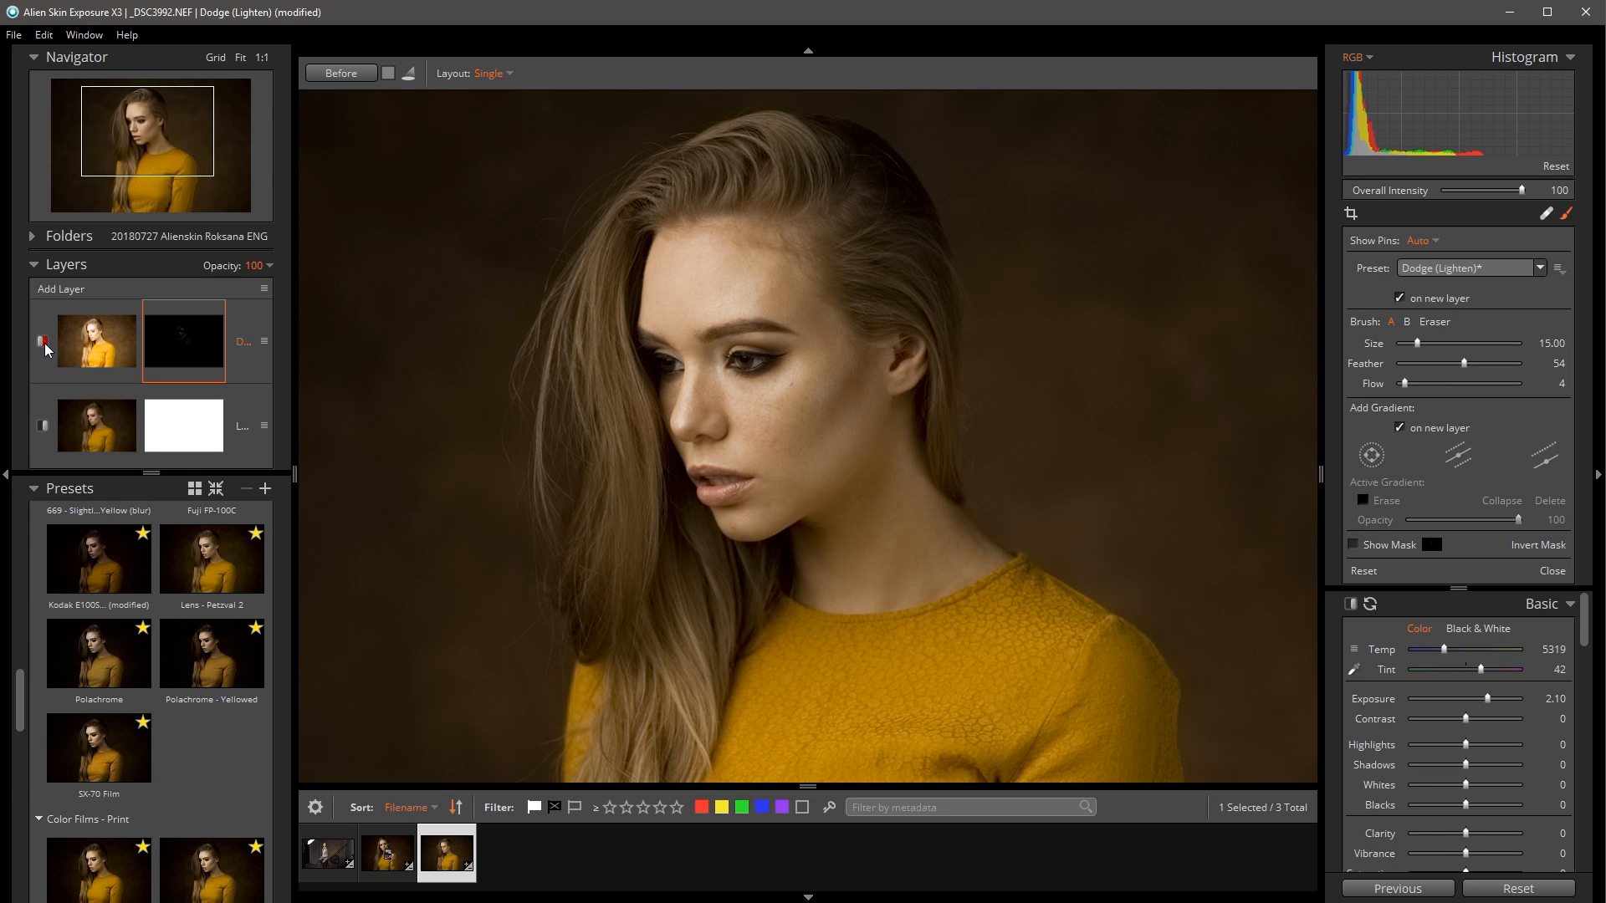
click(44, 343)
click(44, 343)
click(44, 343)
click(44, 343)
click(44, 343)
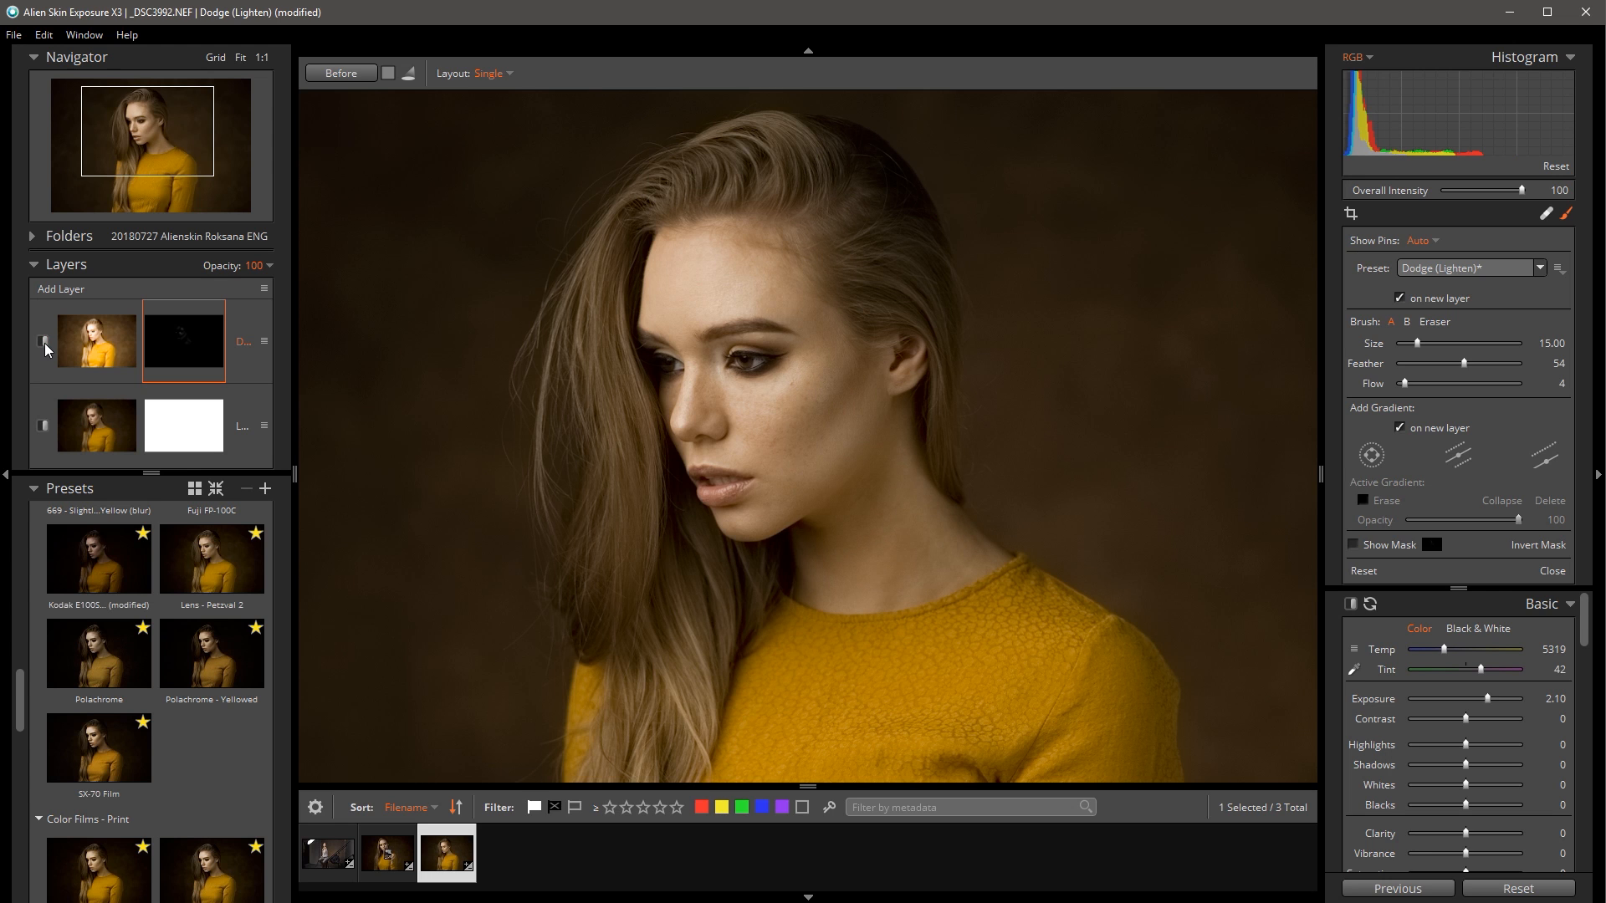
click(45, 343)
click(44, 343)
Create a new layer with the Burn (Darken) brush preset and darken the cheek at size 12 and the upper forehead at size 15.
click(1523, 273)
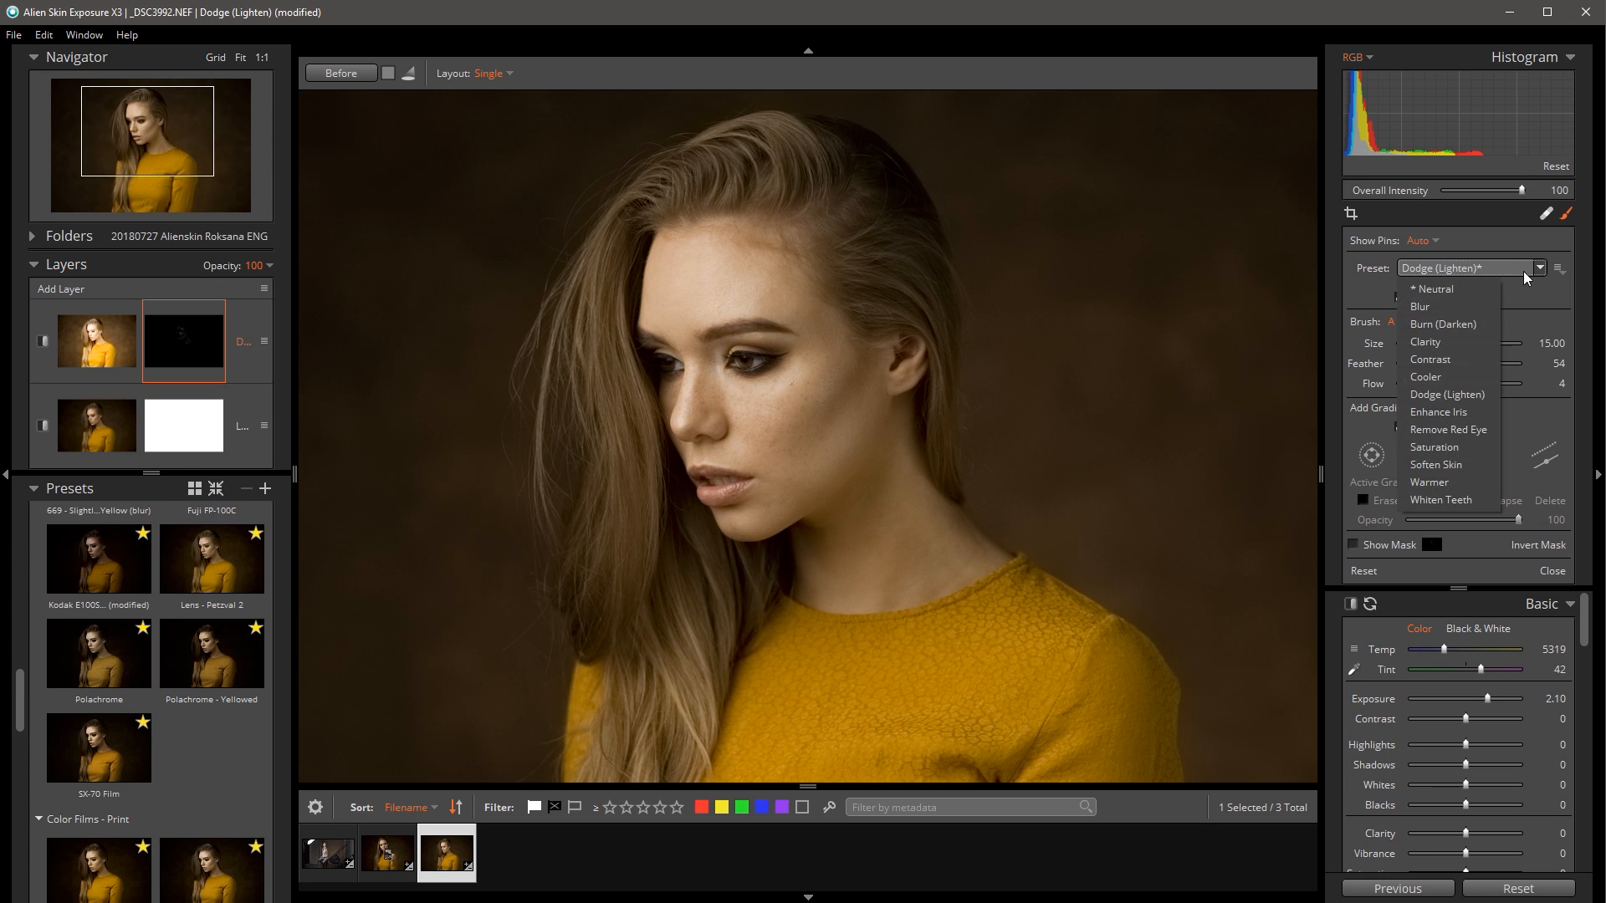
click(1472, 324)
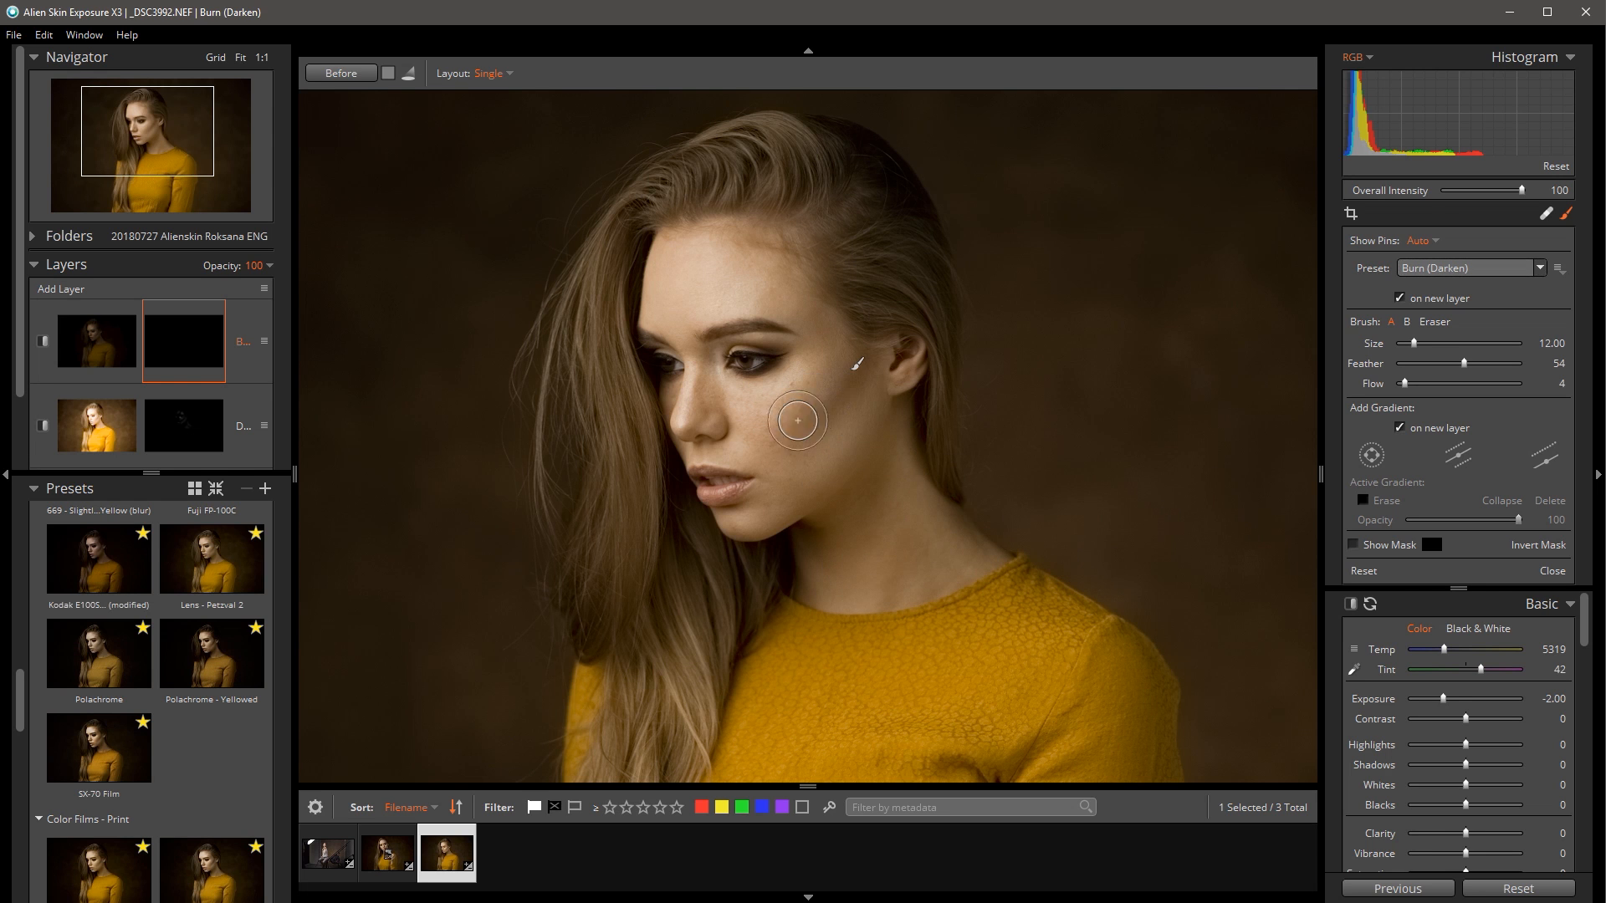
mouse_move(796, 419)
mouse_down()
mouse_move(895, 427)
mouse_move(898, 406)
mouse_move(771, 514)
mouse_move(881, 408)
mouse_up()
scroll(726, 306, up, 1)
mouse_move(650, 278)
mouse_down()
mouse_move(658, 234)
mouse_move(787, 240)
mouse_move(805, 269)
mouse_move(651, 228)
mouse_move(813, 241)
mouse_move(824, 289)
mouse_move(695, 206)
mouse_move(616, 293)
mouse_move(733, 224)
mouse_move(829, 300)
mouse_move(828, 243)
mouse_up()
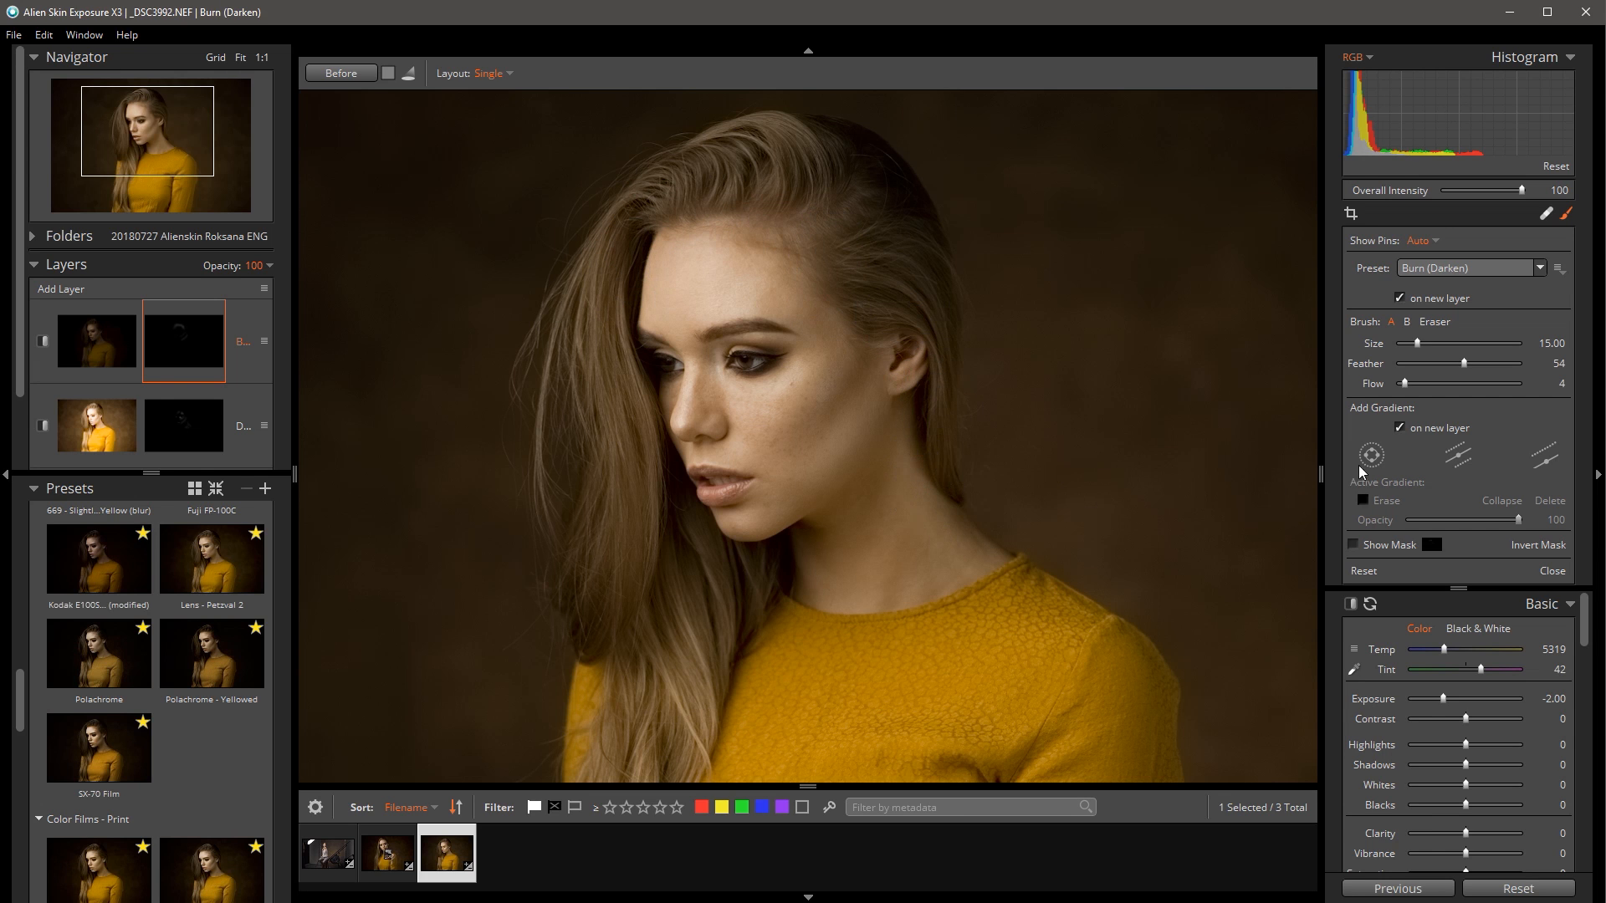
Compare the portrait with the Burn (Darken) layer hidden and shown, then reduce the brush size.
click(39, 345)
click(39, 344)
click(38, 345)
click(38, 345)
key(bracketleft)
key(bracketleft)
key(bracketleft)
Close the adjustment Brush and compare the whole edited portrait with its Before version.
click(1566, 214)
click(1039, 371)
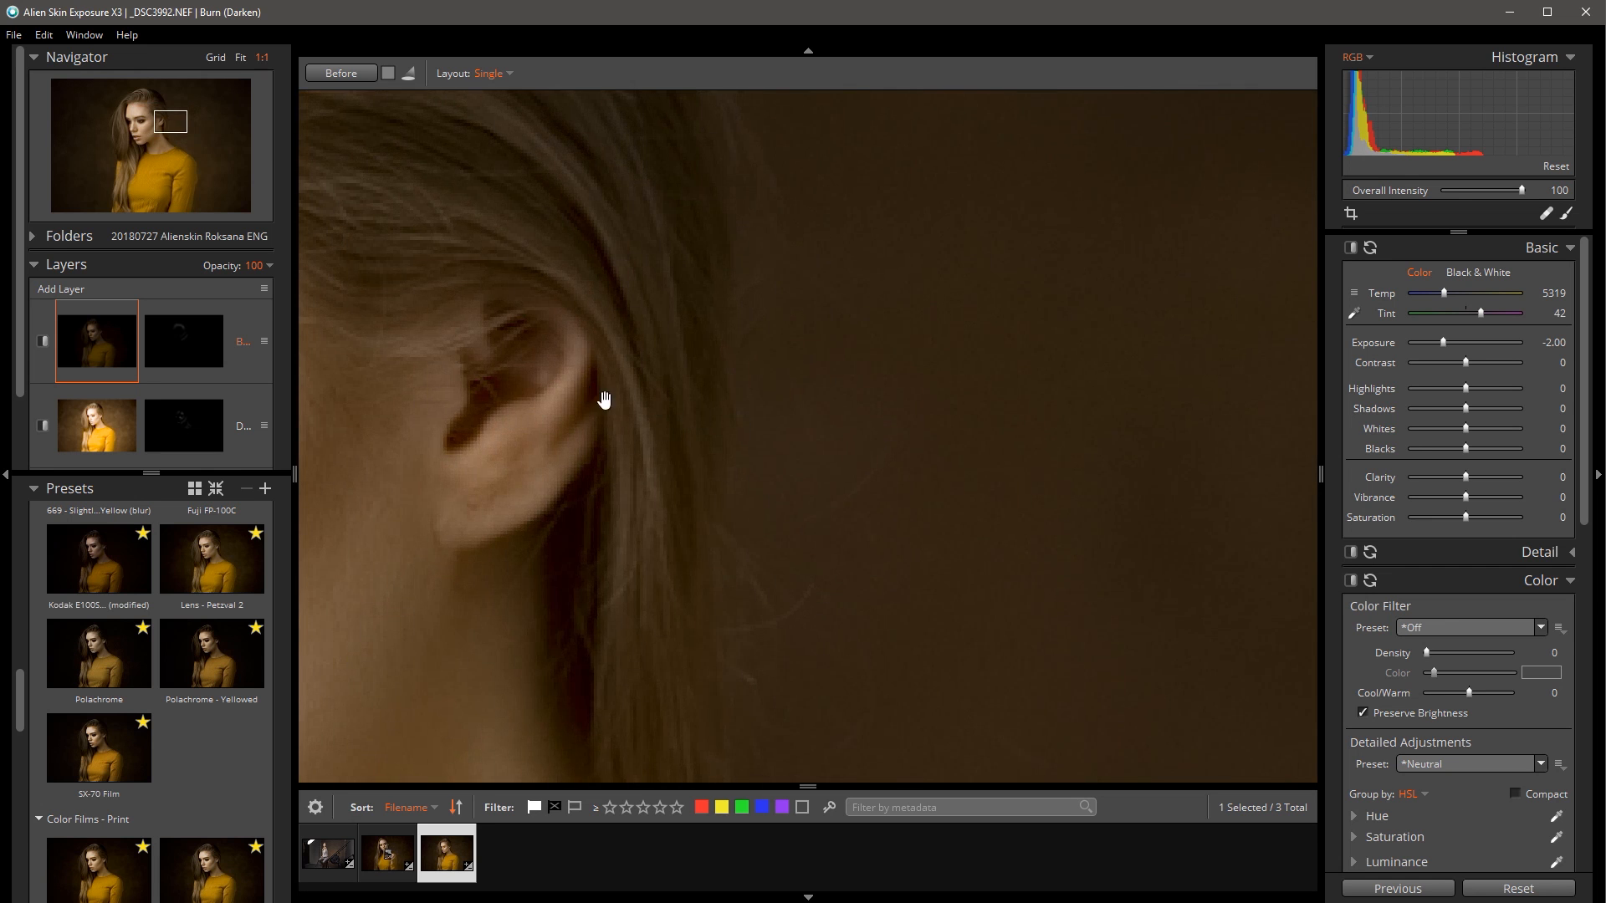
click(604, 401)
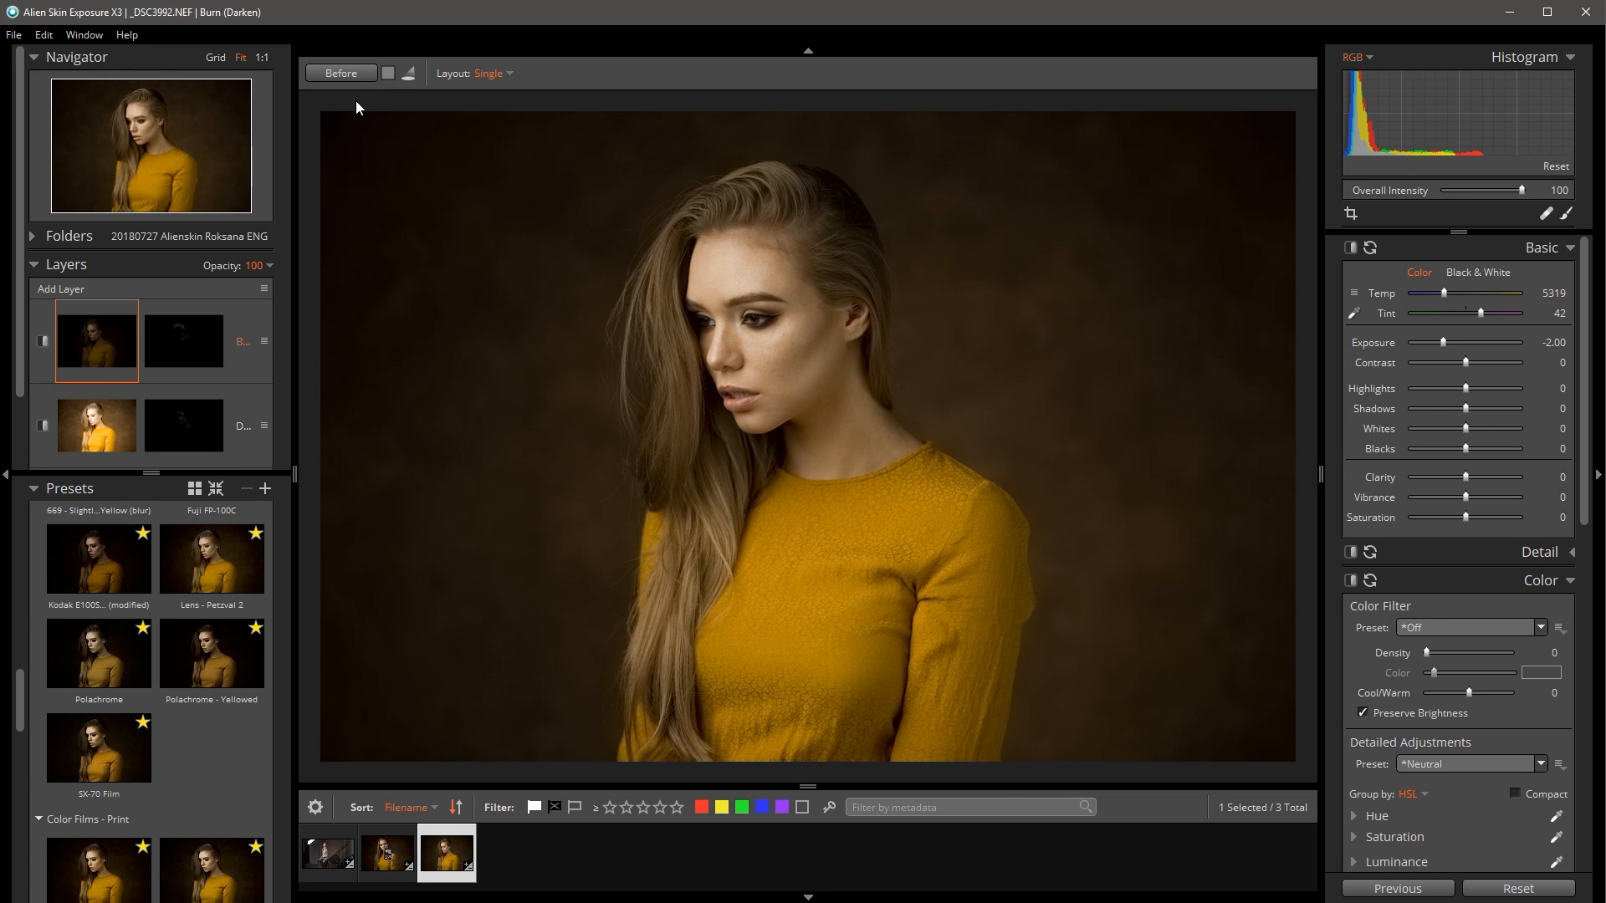
click(352, 72)
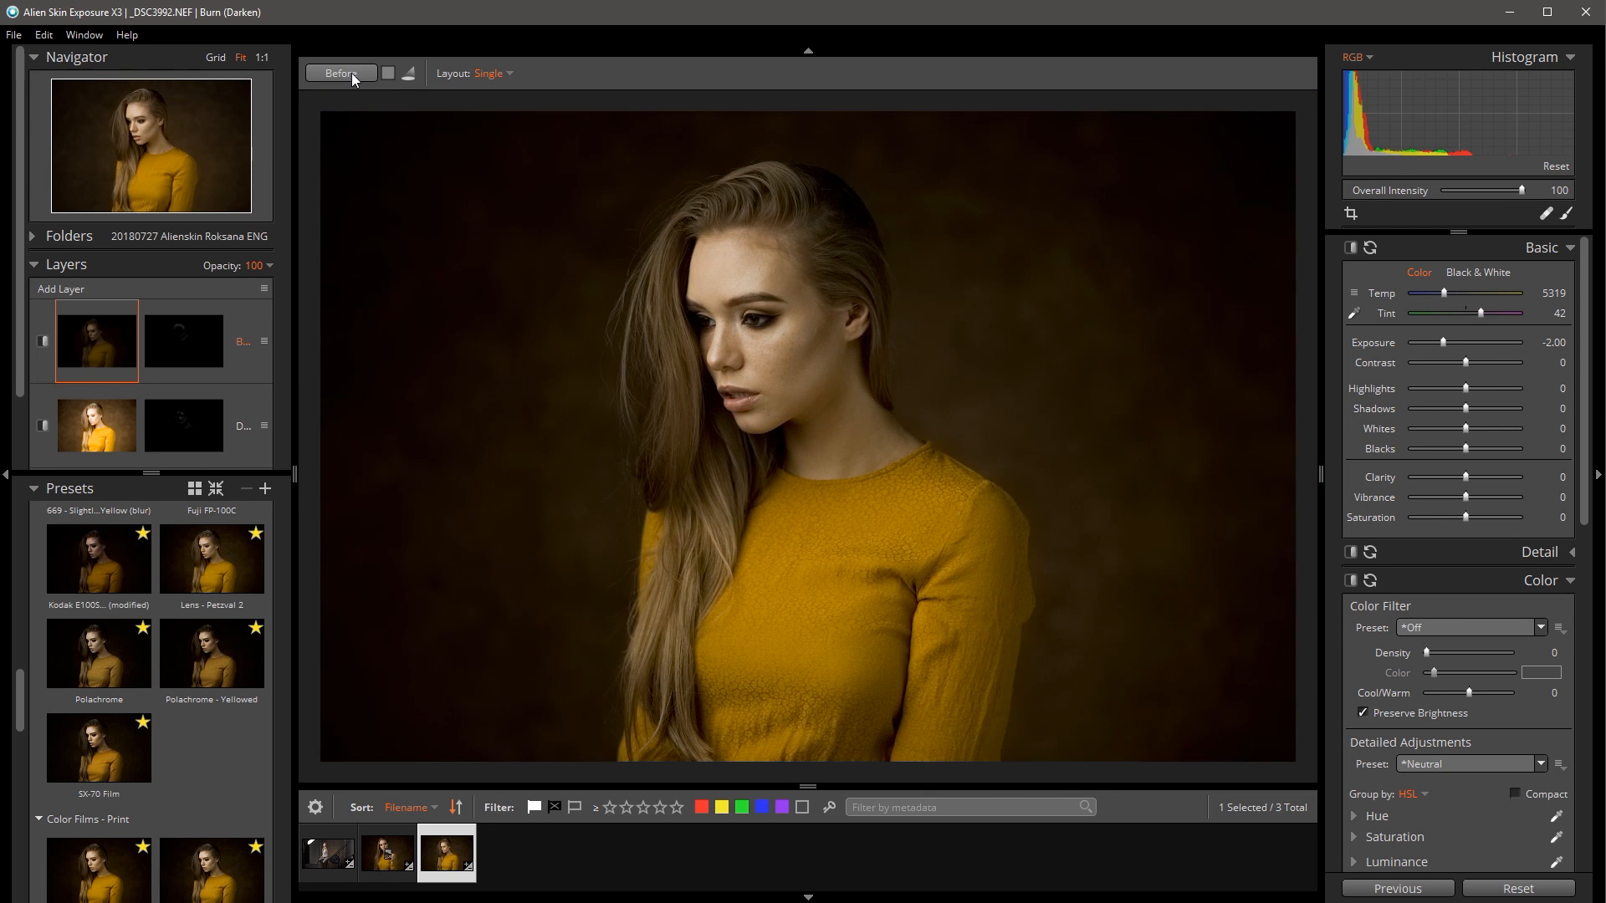
click(352, 73)
click(351, 73)
click(351, 72)
click(351, 73)
click(351, 73)
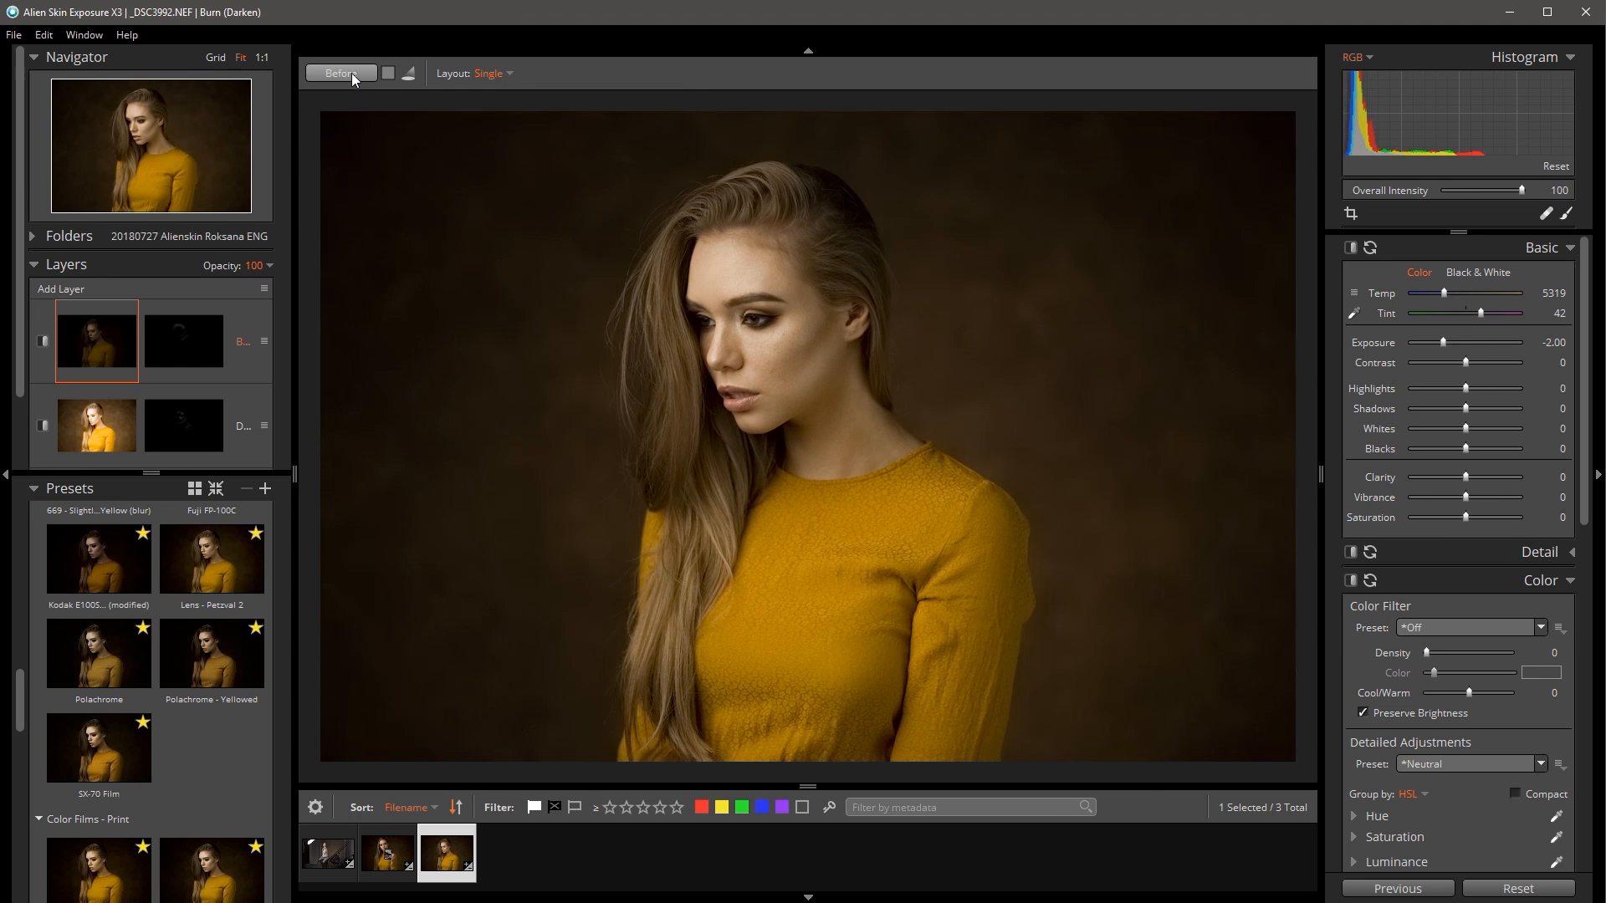
click(351, 73)
click(352, 72)
click(351, 73)
click(351, 73)
click(352, 73)
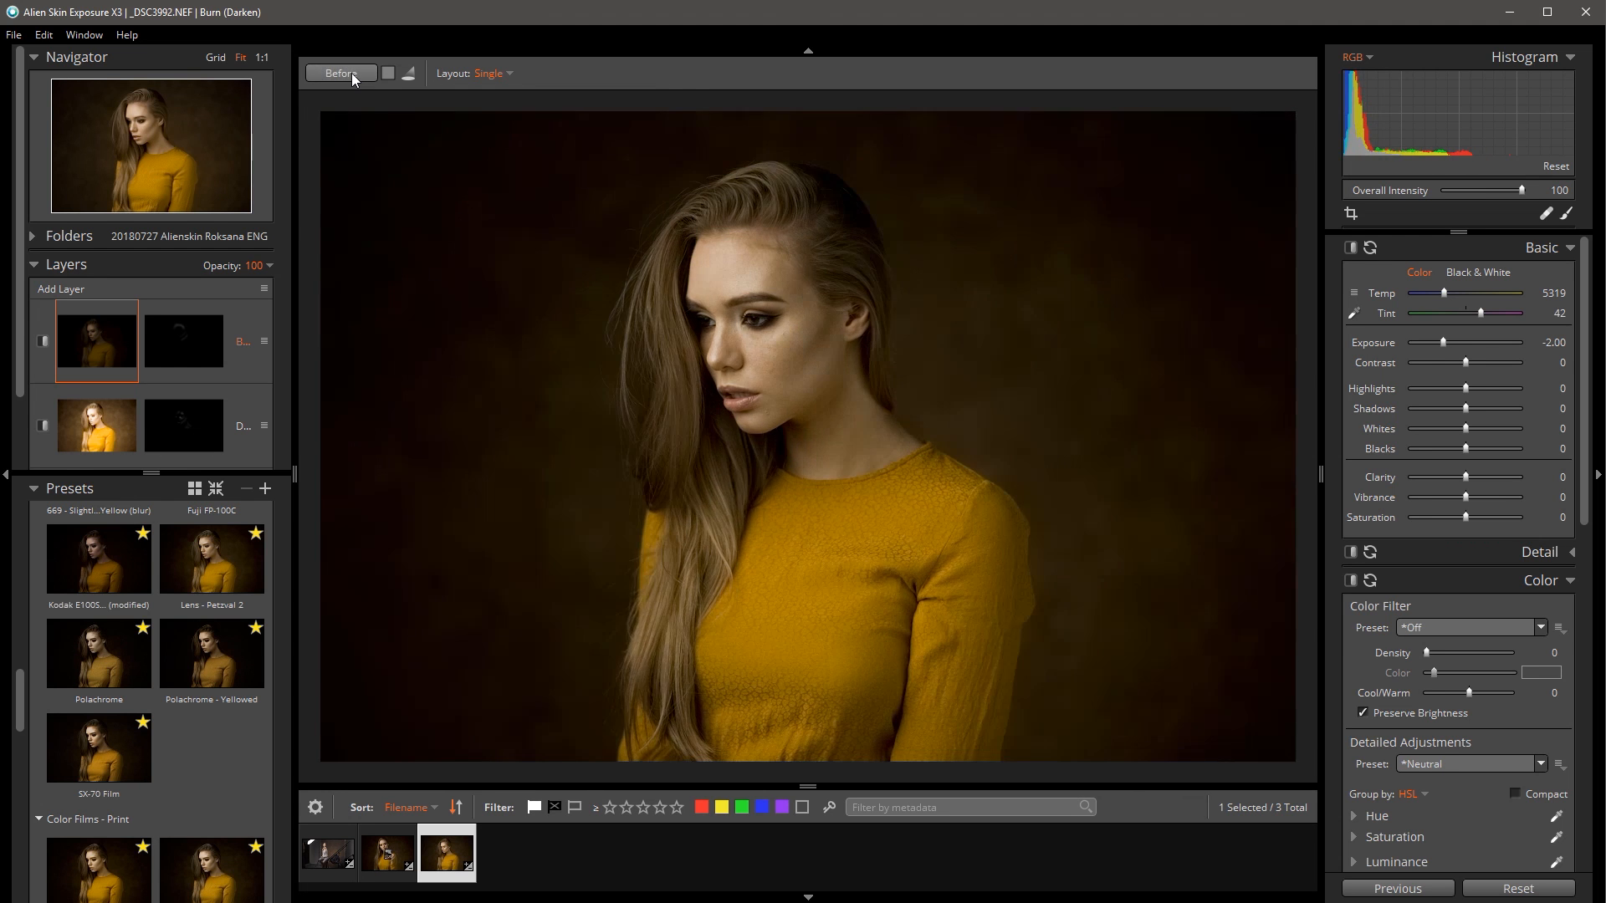
click(351, 73)
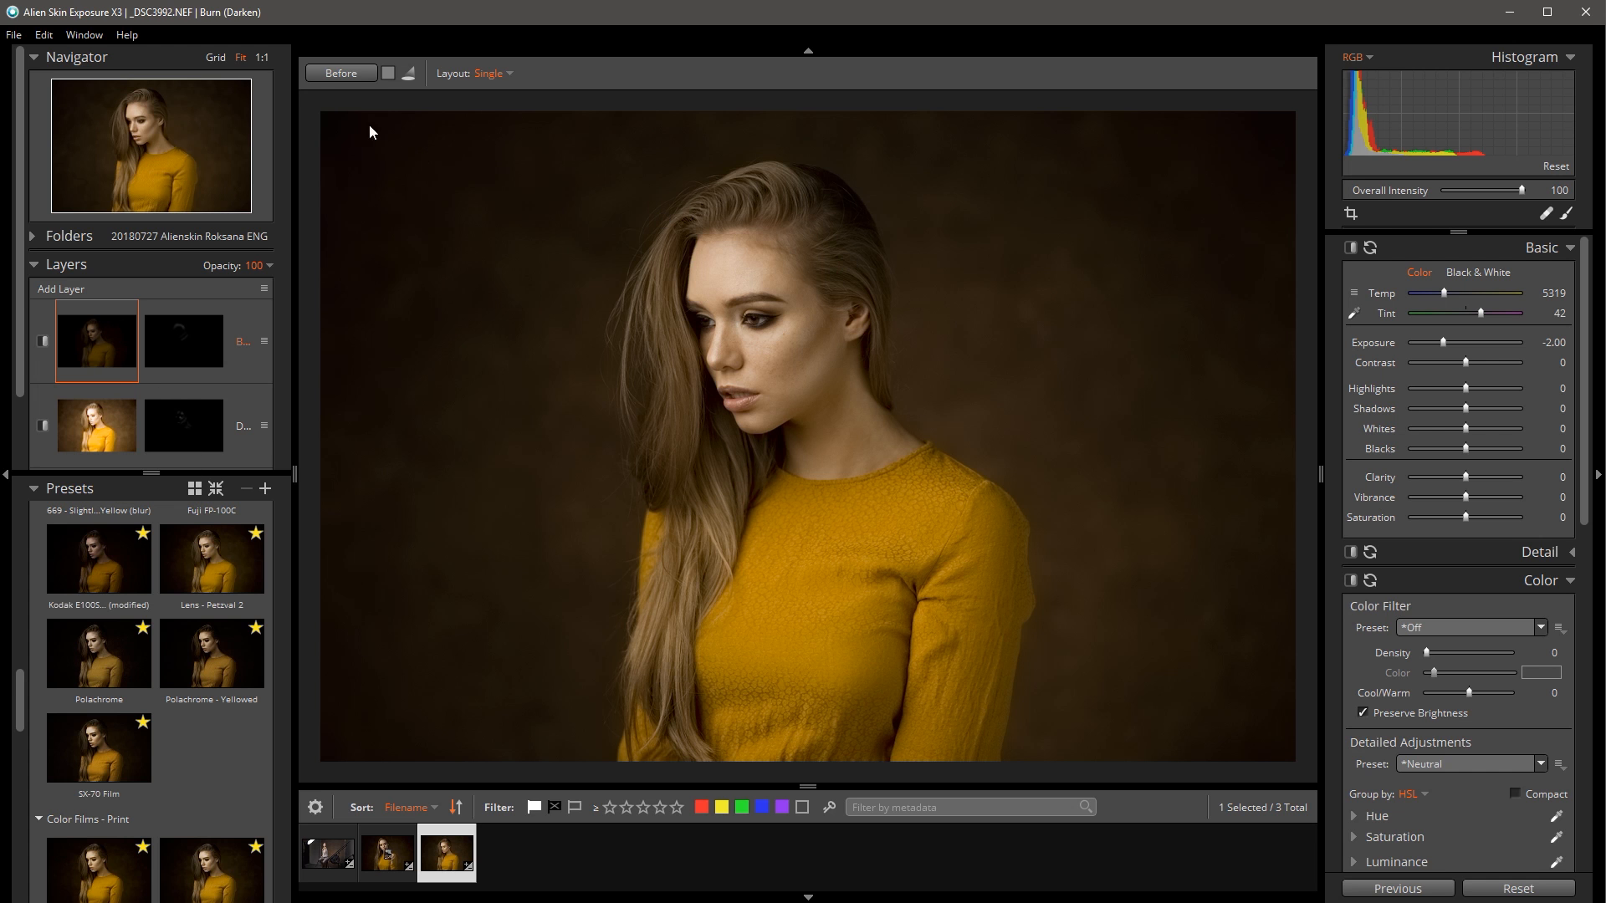
click(344, 73)
click(345, 73)
click(345, 73)
click(345, 73)
click(345, 73)
click(345, 74)
Switch the layer list to small thumbnails.
click(264, 289)
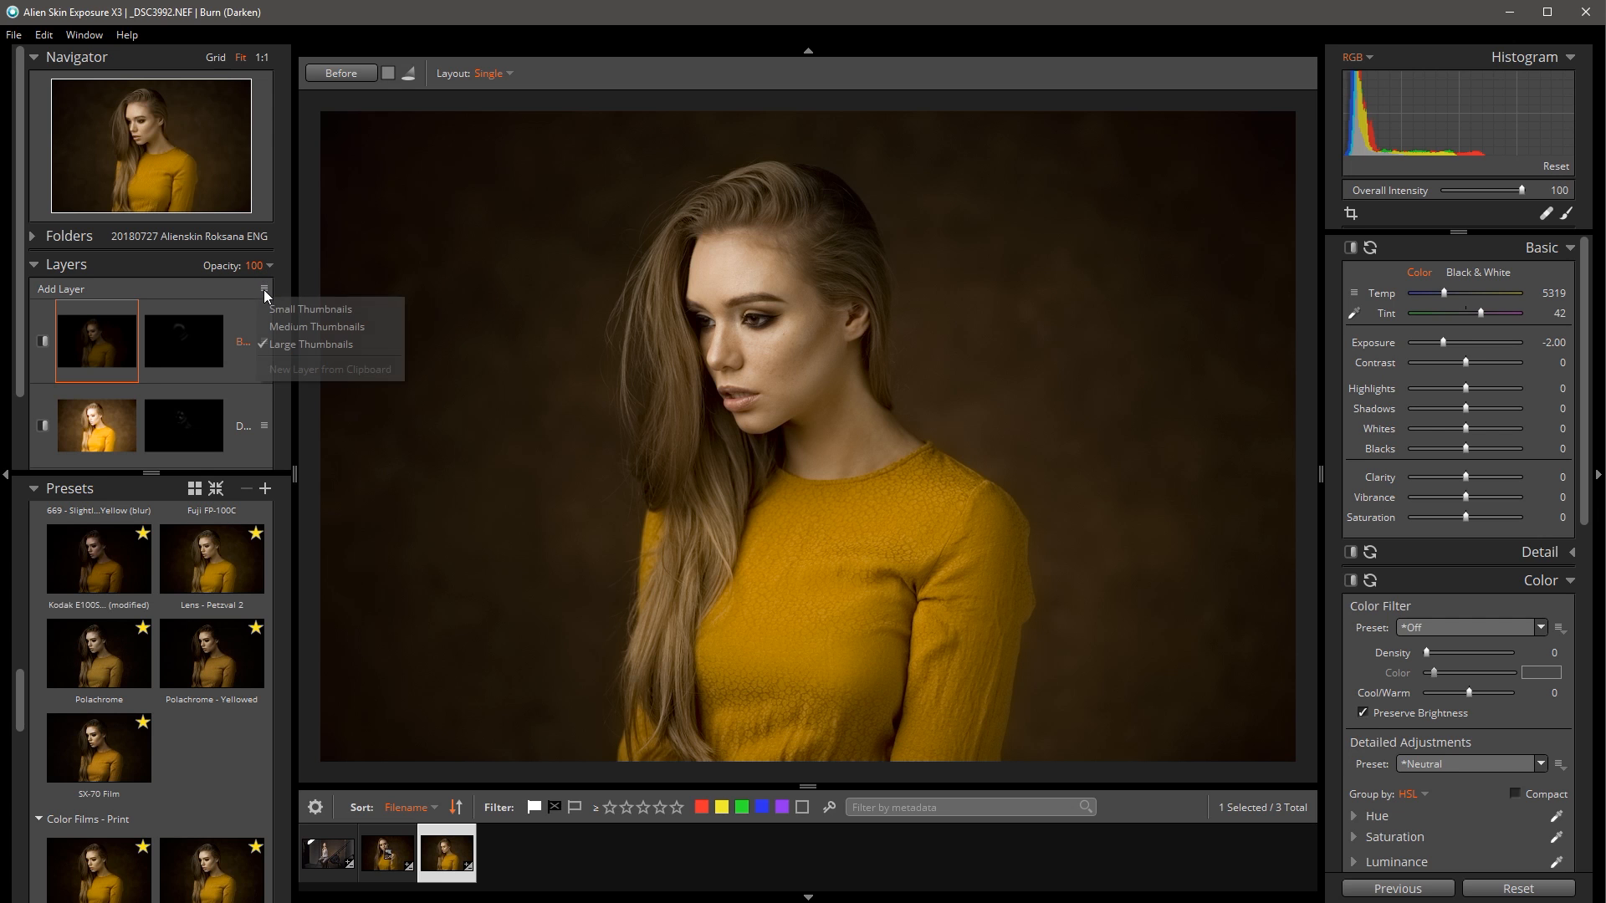
click(322, 311)
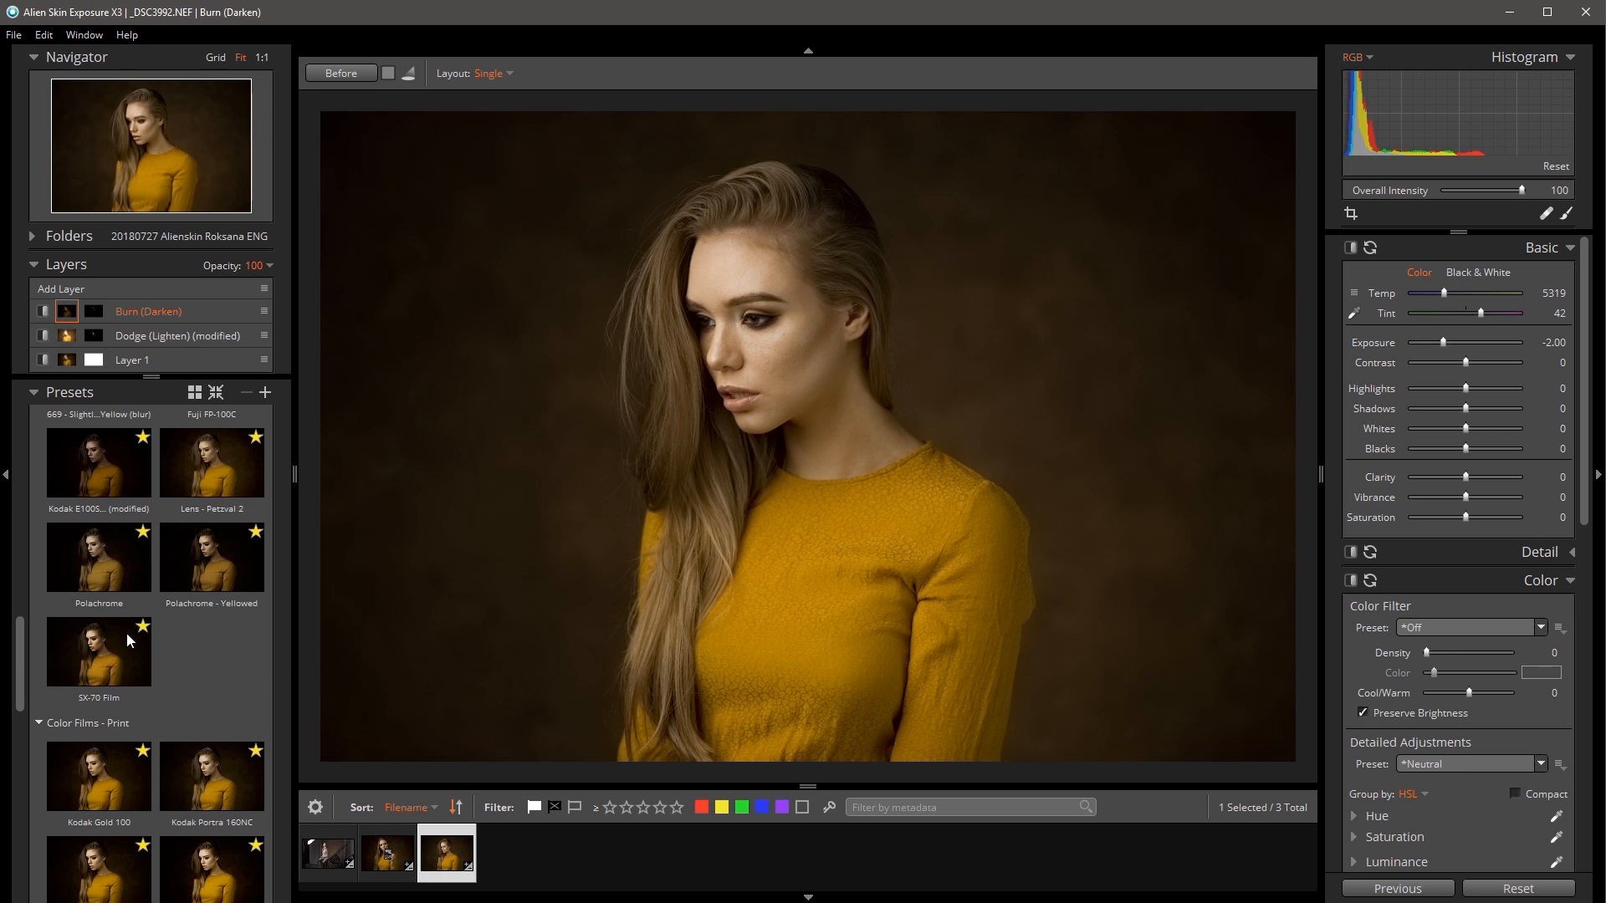
Try the Polachrome - Yellowed preset on the Burn (Darken) layer, restore the burn settings, and browse the favorite presets.
key(ctrl+z)
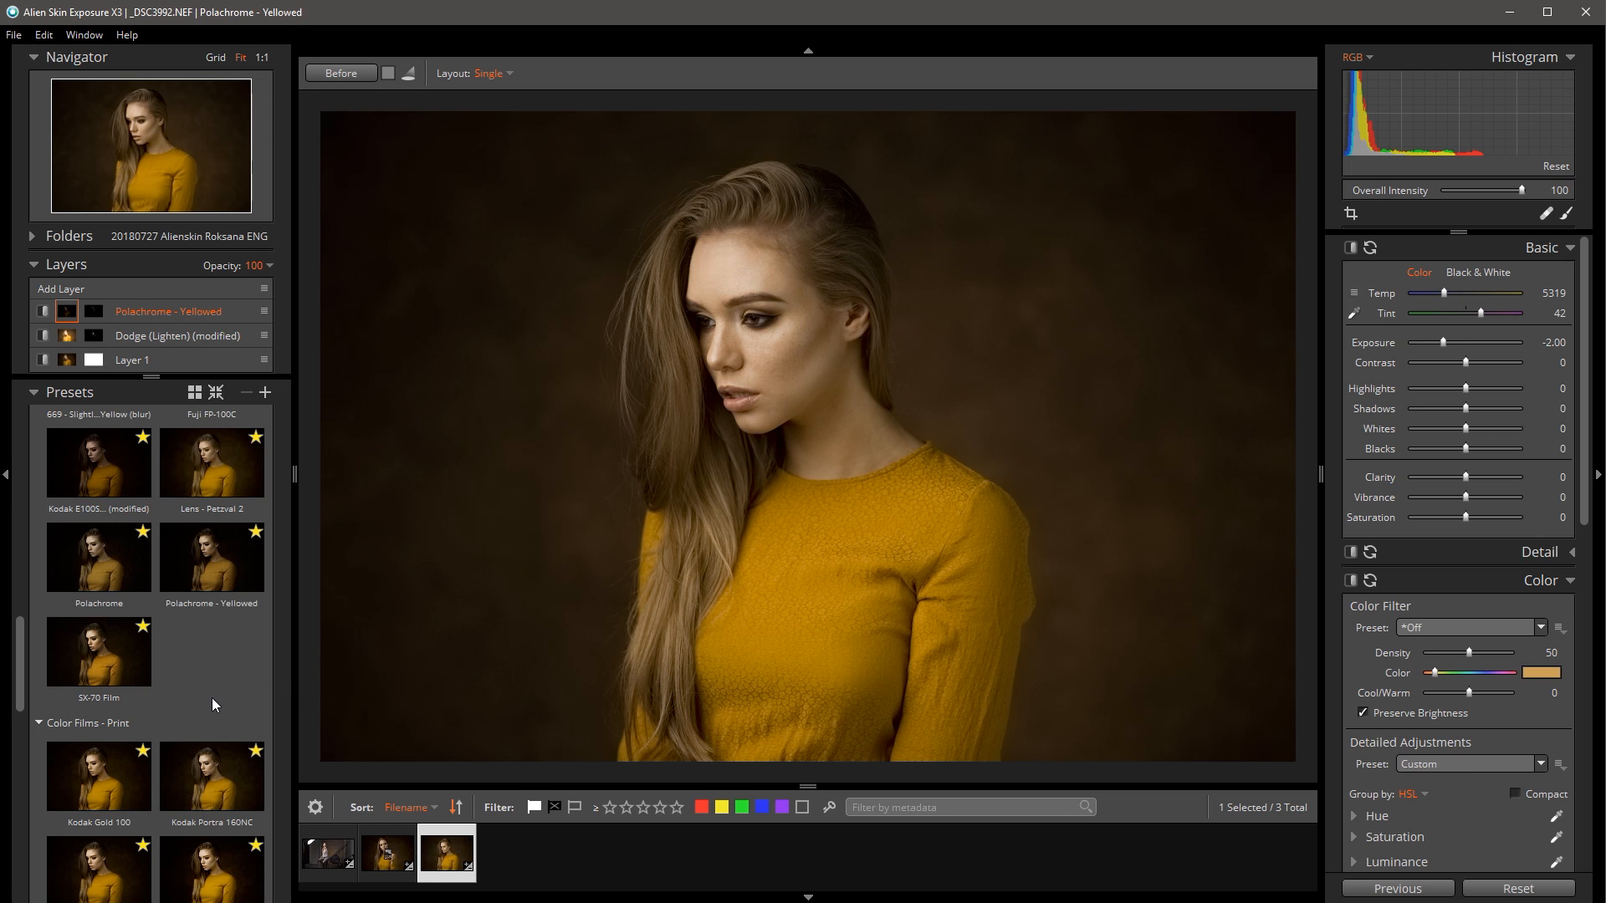
key(ctrl+shift+z)
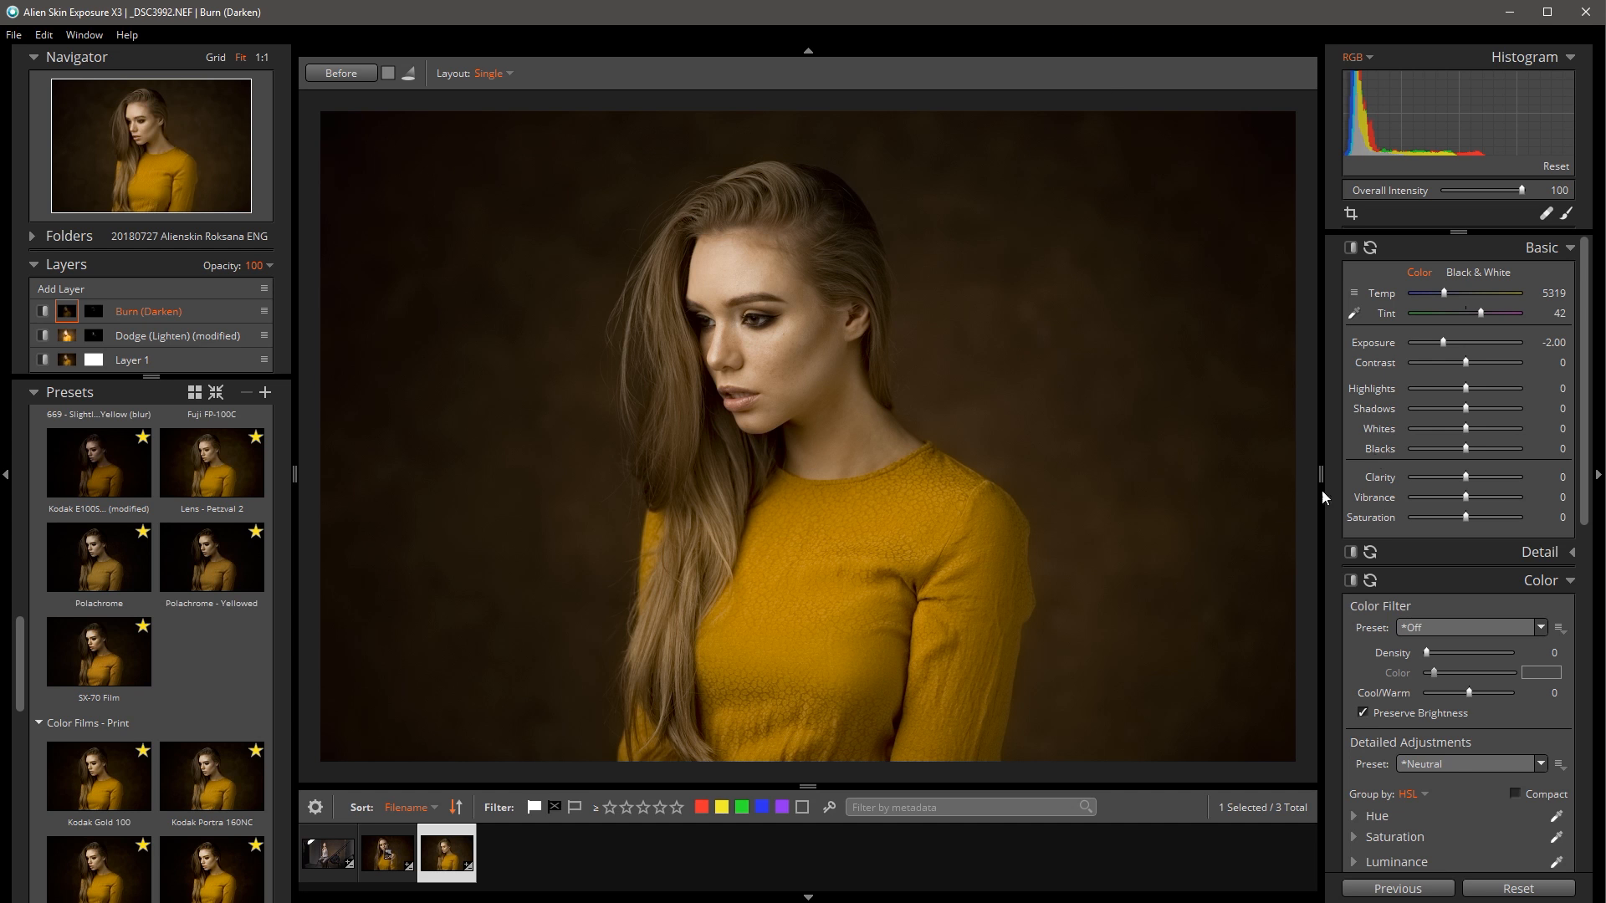
scroll(255, 547, down, 3)
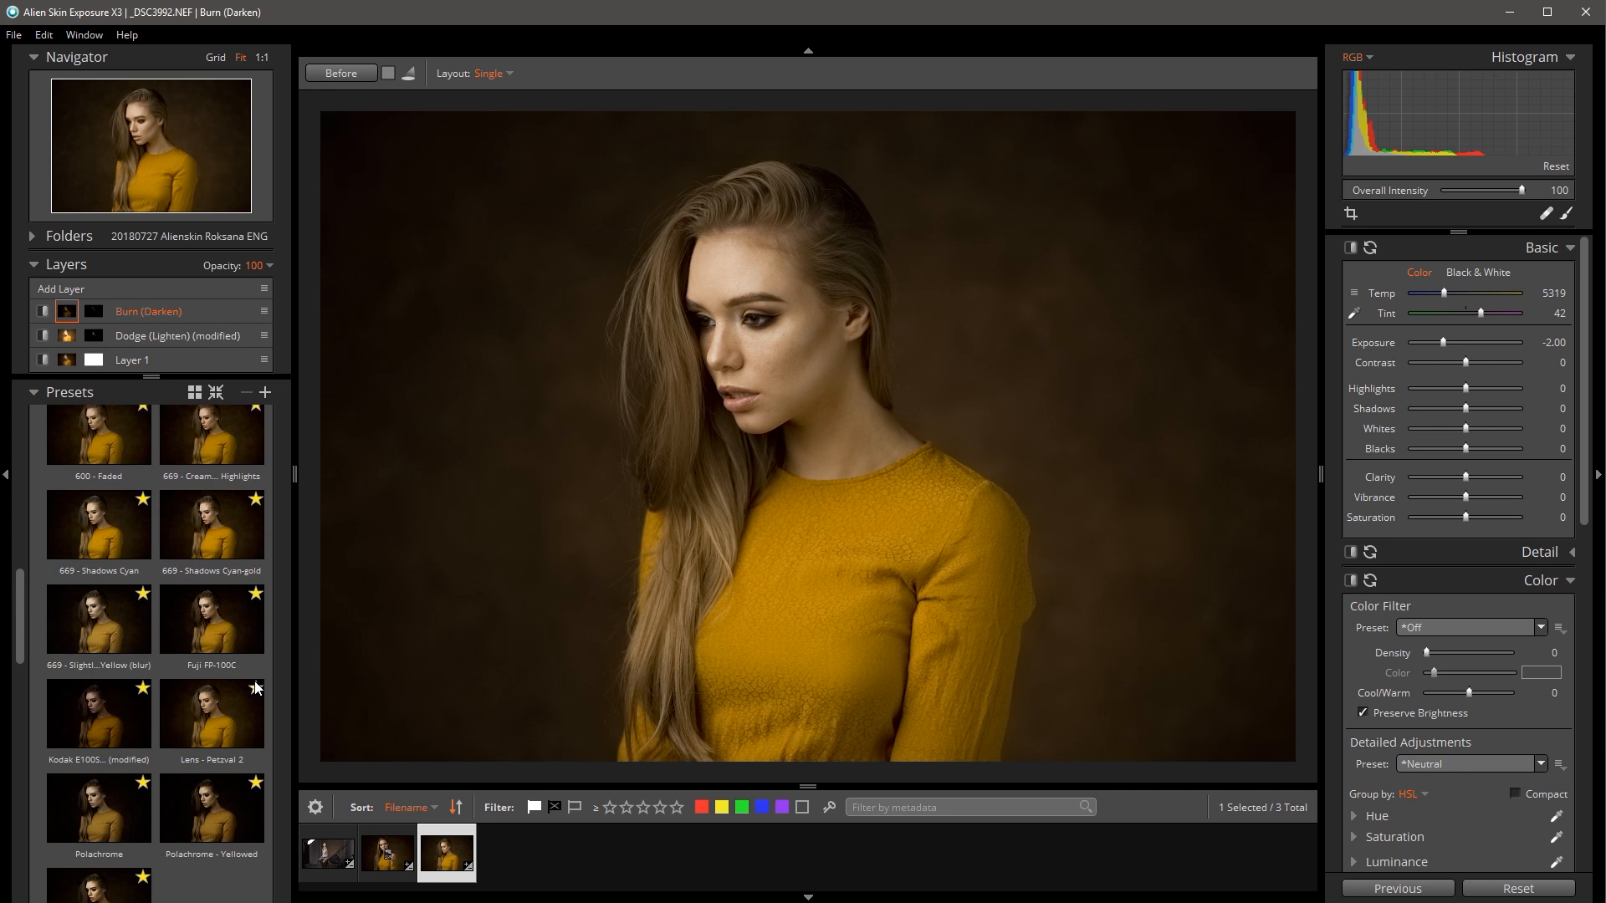
scroll(255, 548, down, 2)
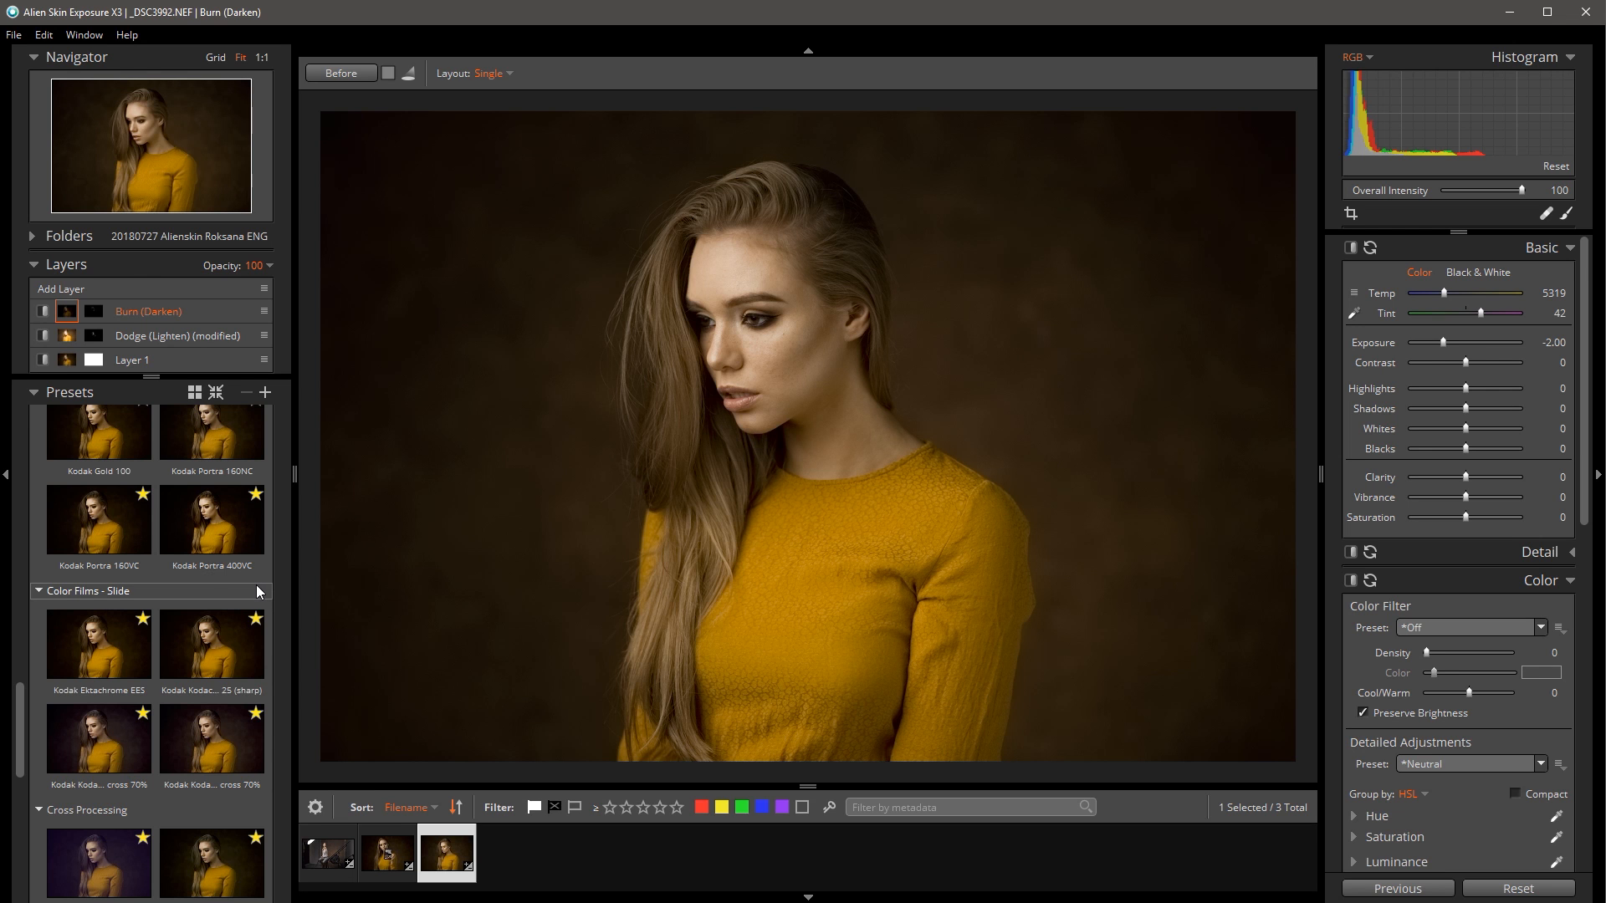
scroll(174, 416, up, 1)
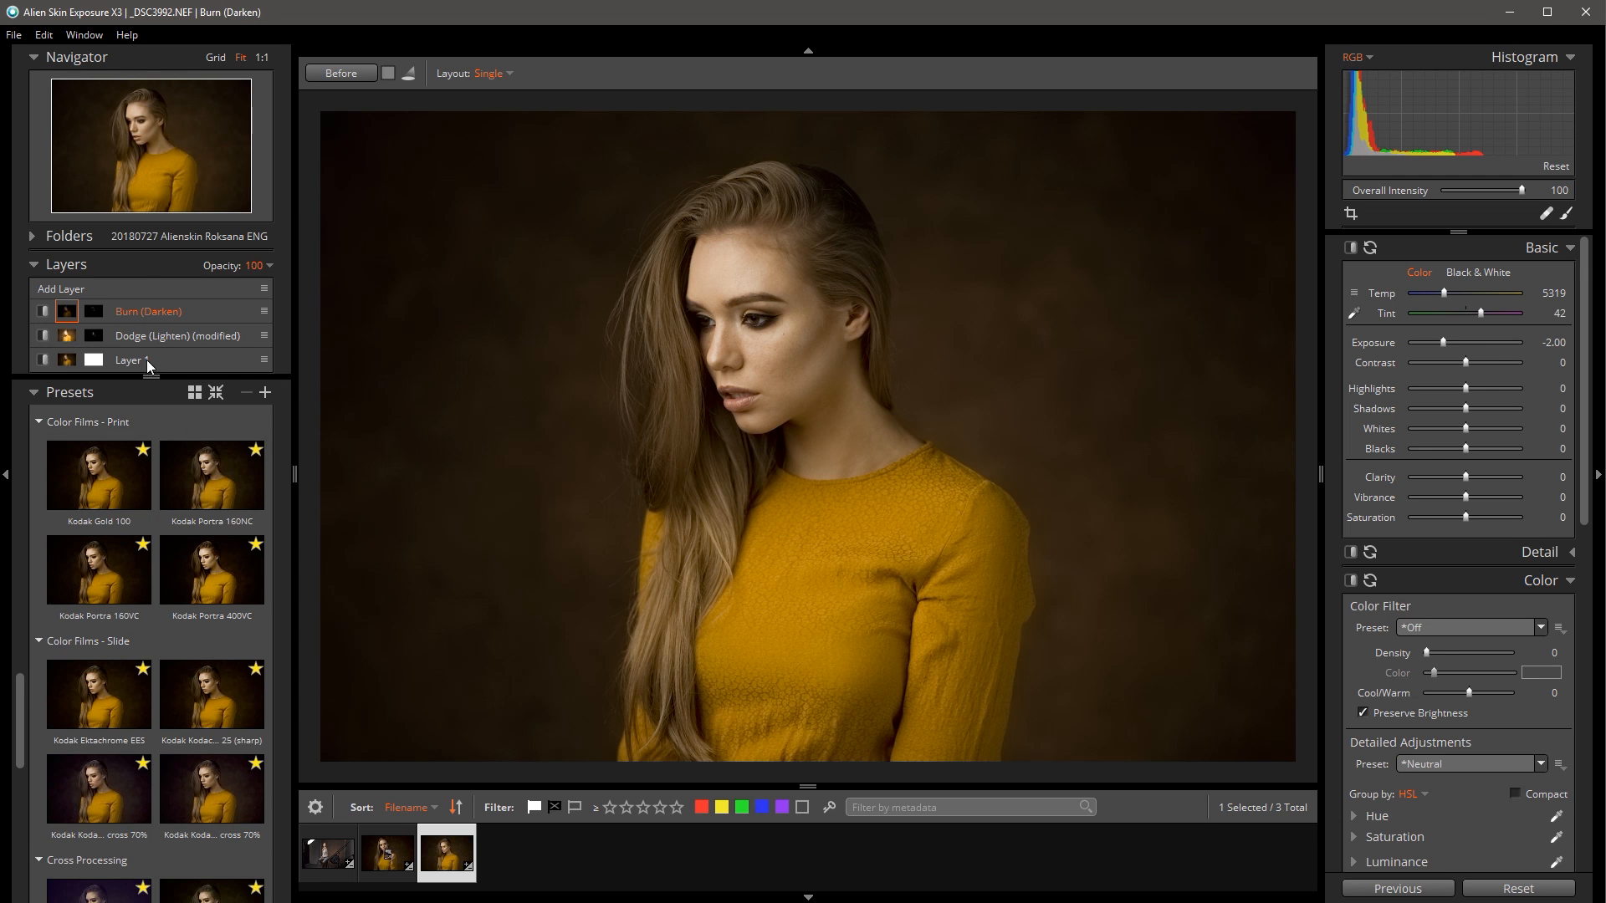
scroll(192, 549, down, 10)
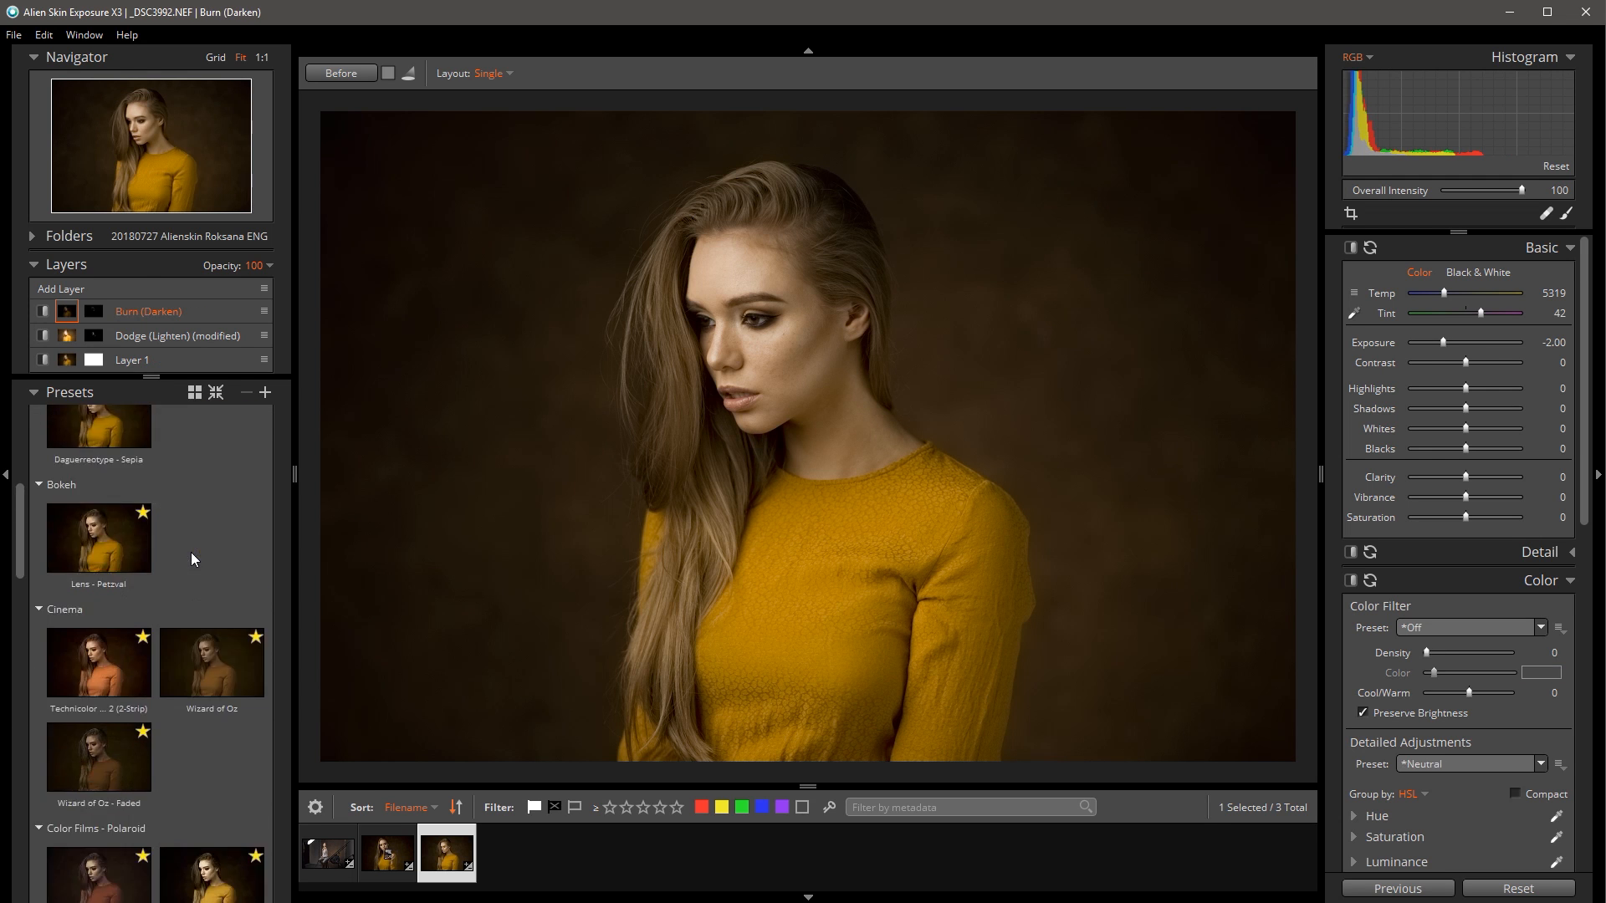
click(200, 554)
key(ctrl+z)
scroll(110, 433, up, 1)
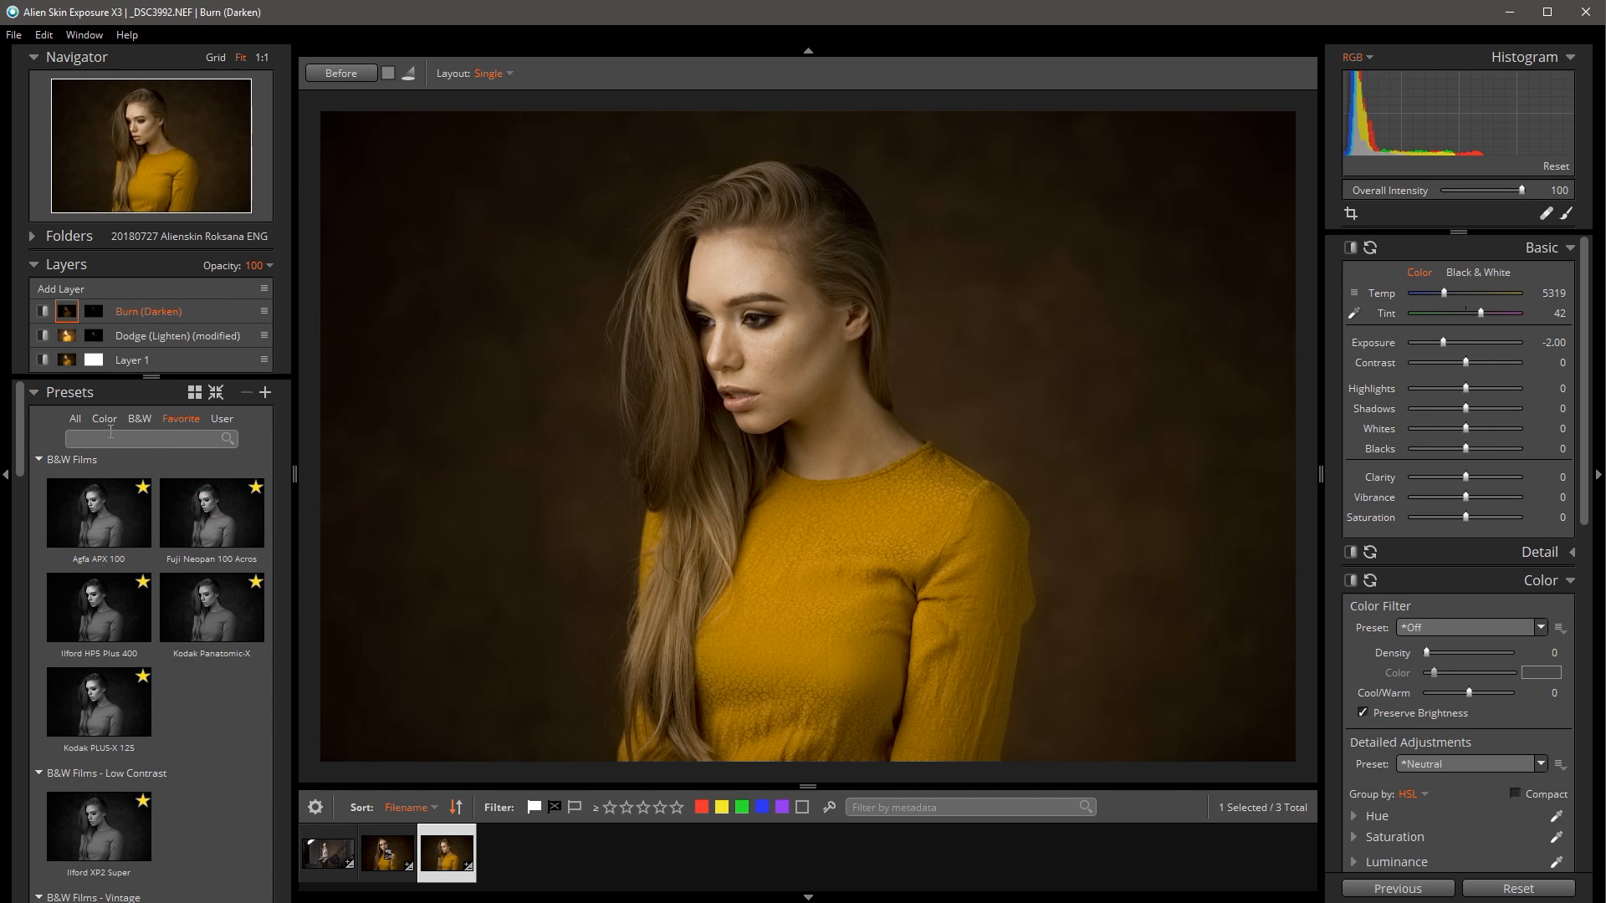
Try the Agfa APX 25 preset from the full preset list on the Burn (Darken) layer, undo it, and compare the full and favorite lists.
click(74, 423)
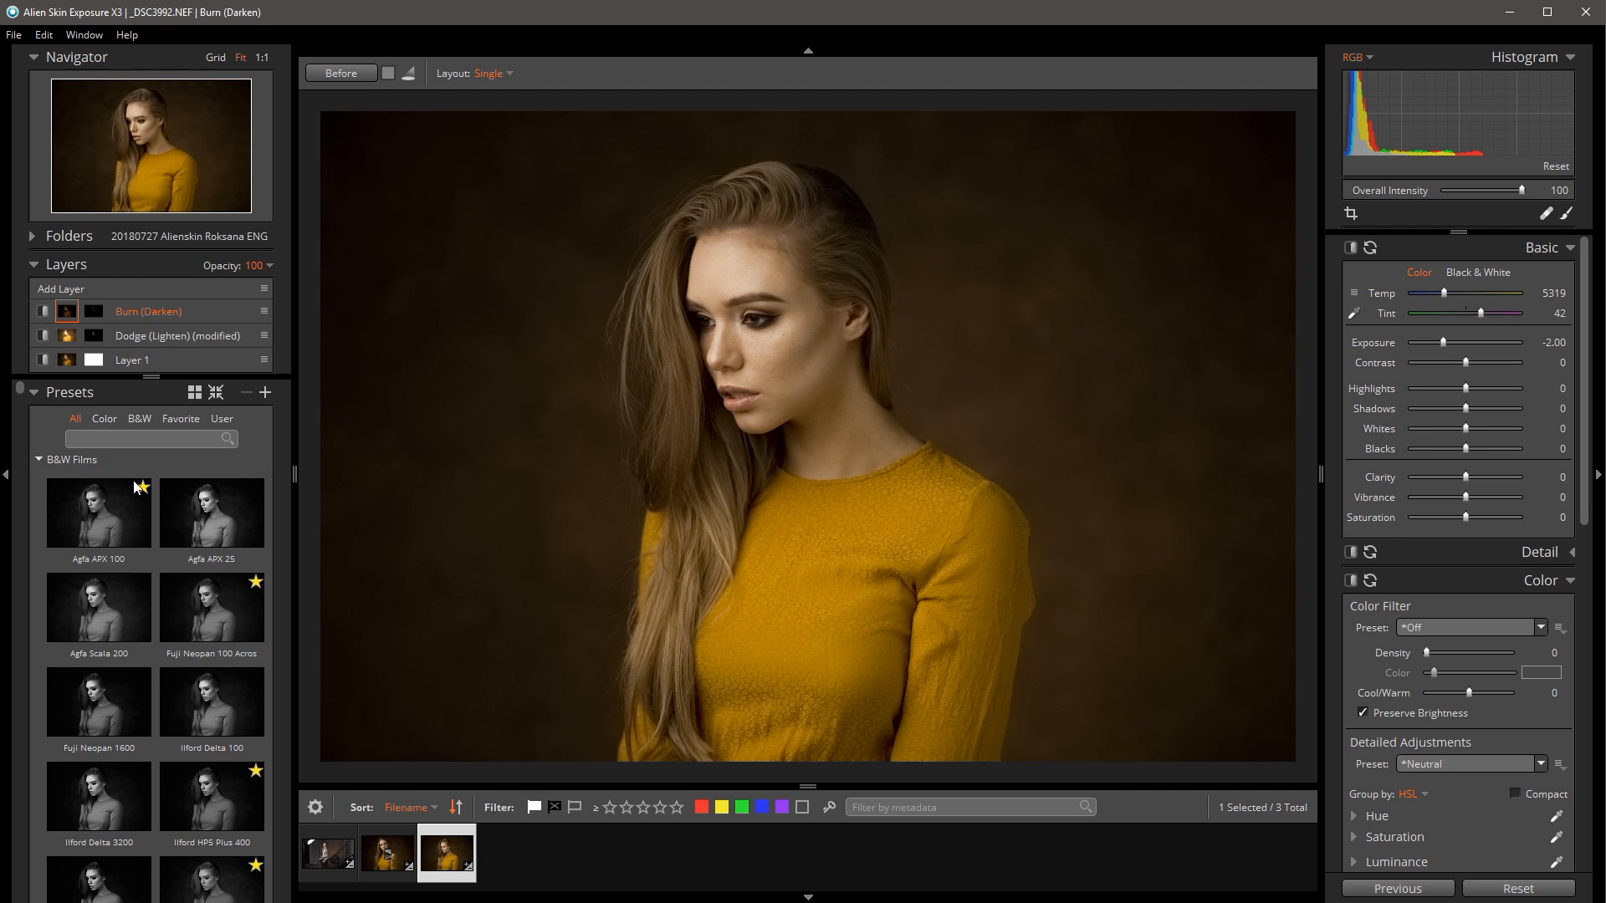
click(210, 512)
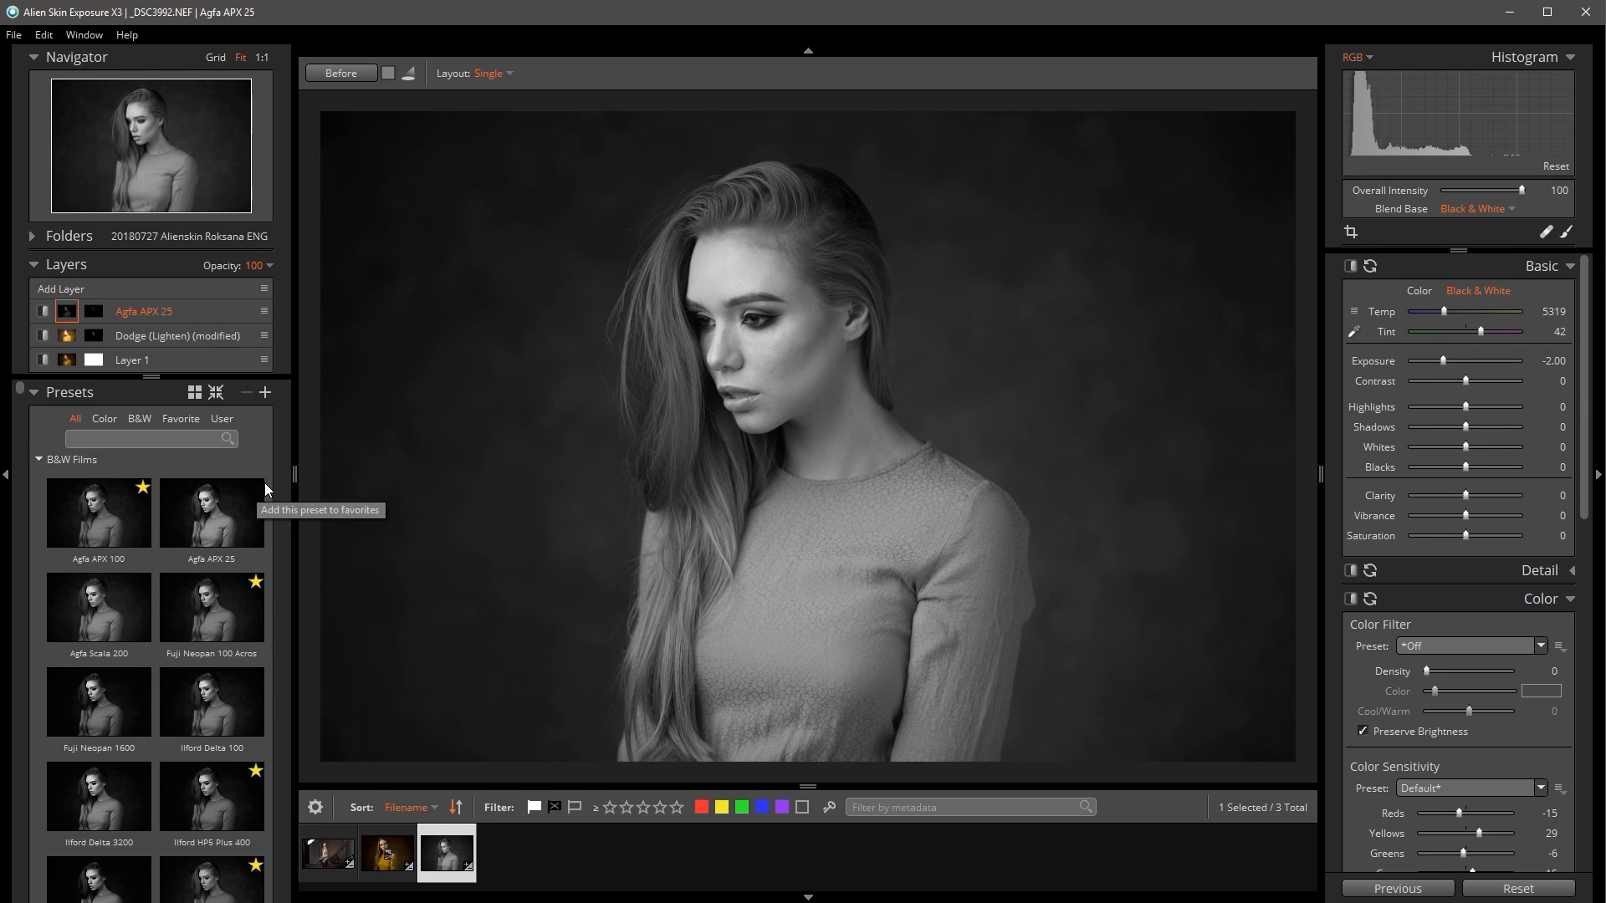
key(ctrl+z)
click(178, 418)
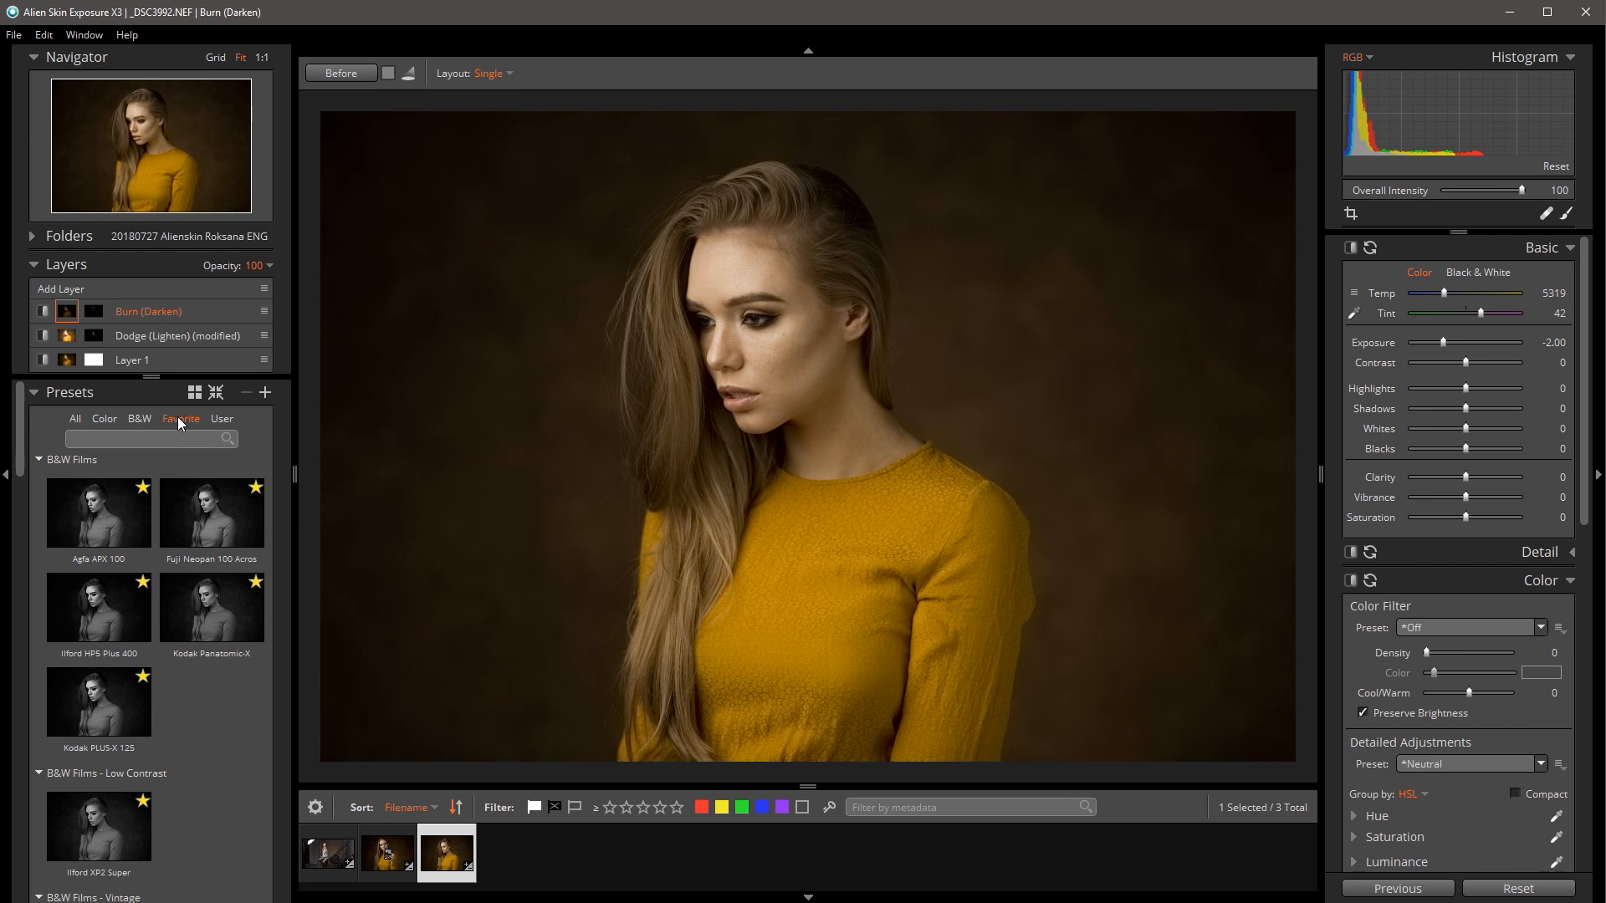
click(76, 418)
mouse_move(257, 489)
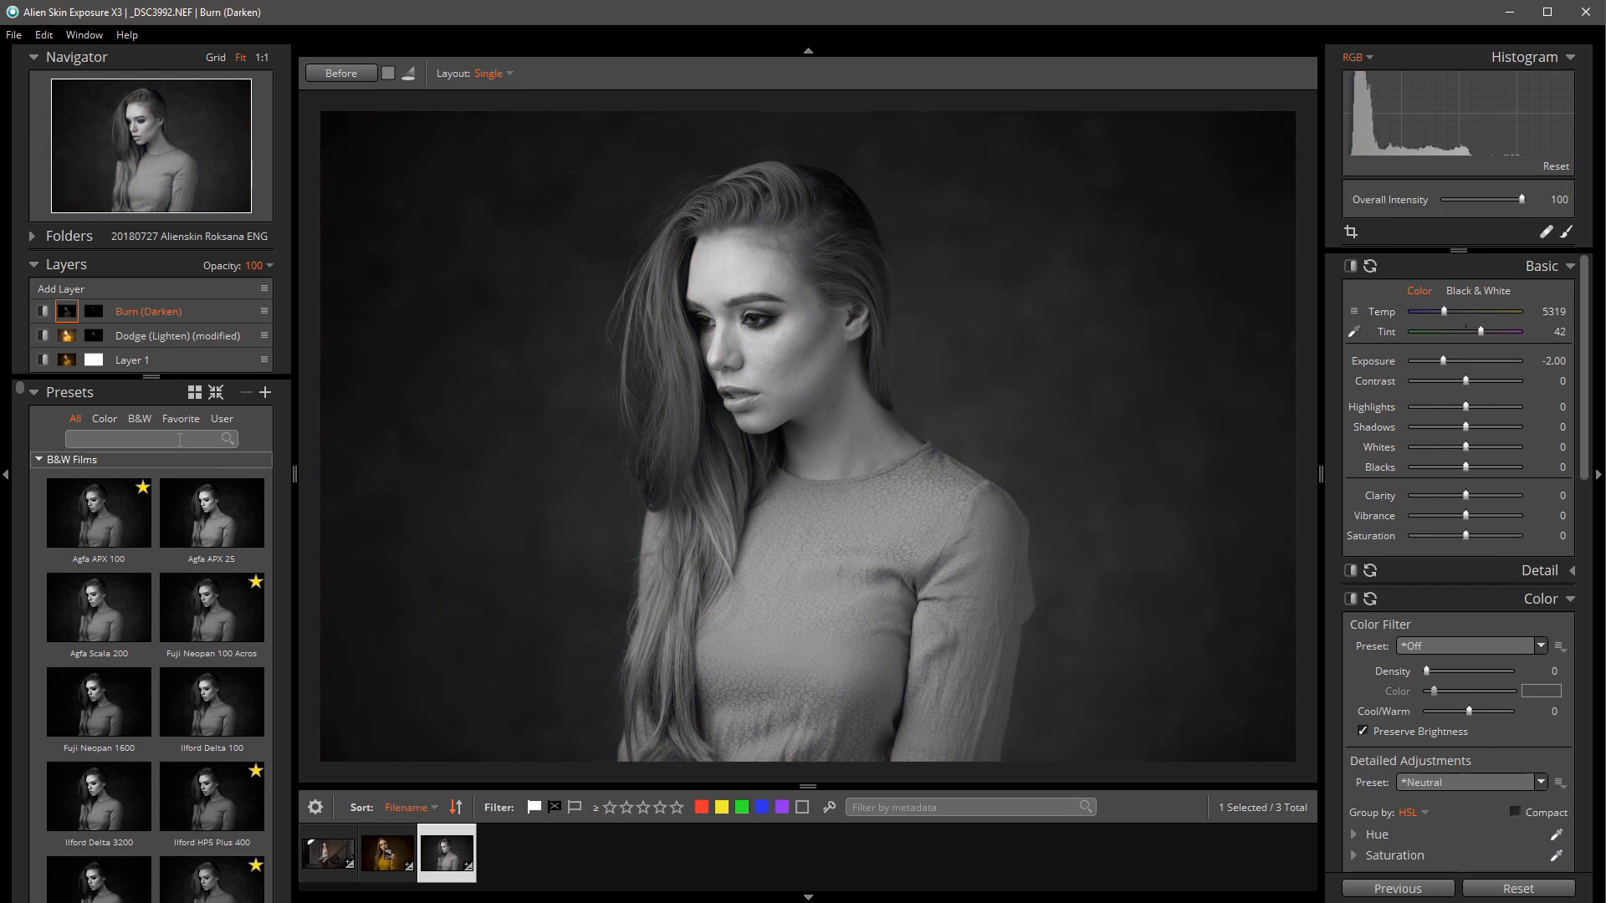
Show only the favorite presets and add a new layer above the Burn (Darken) layer.
click(179, 420)
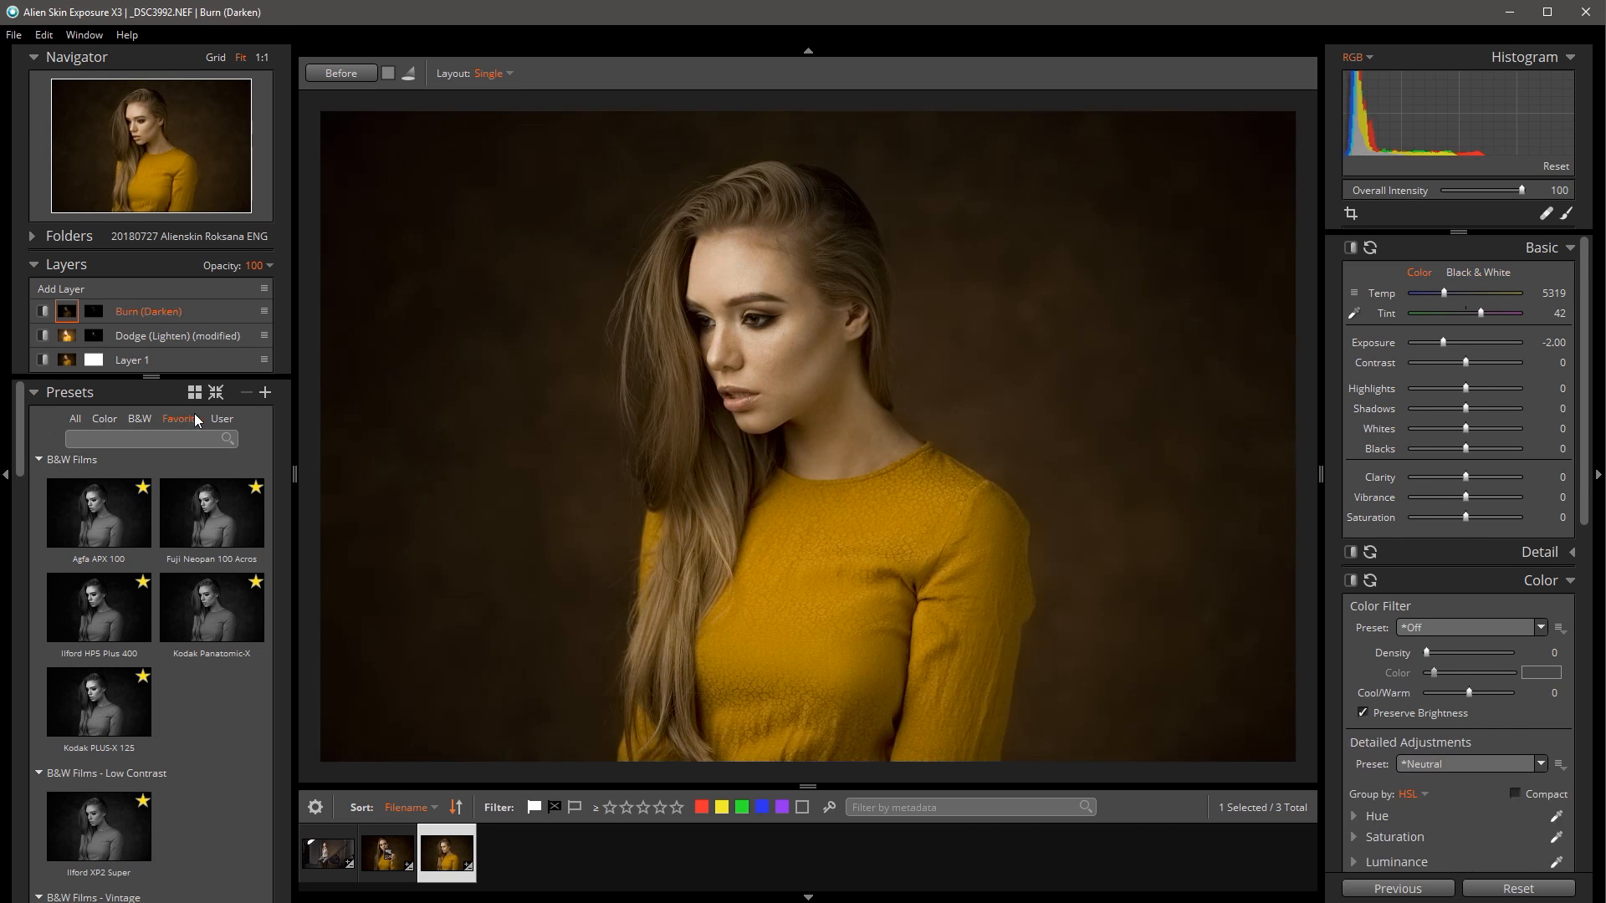
click(61, 290)
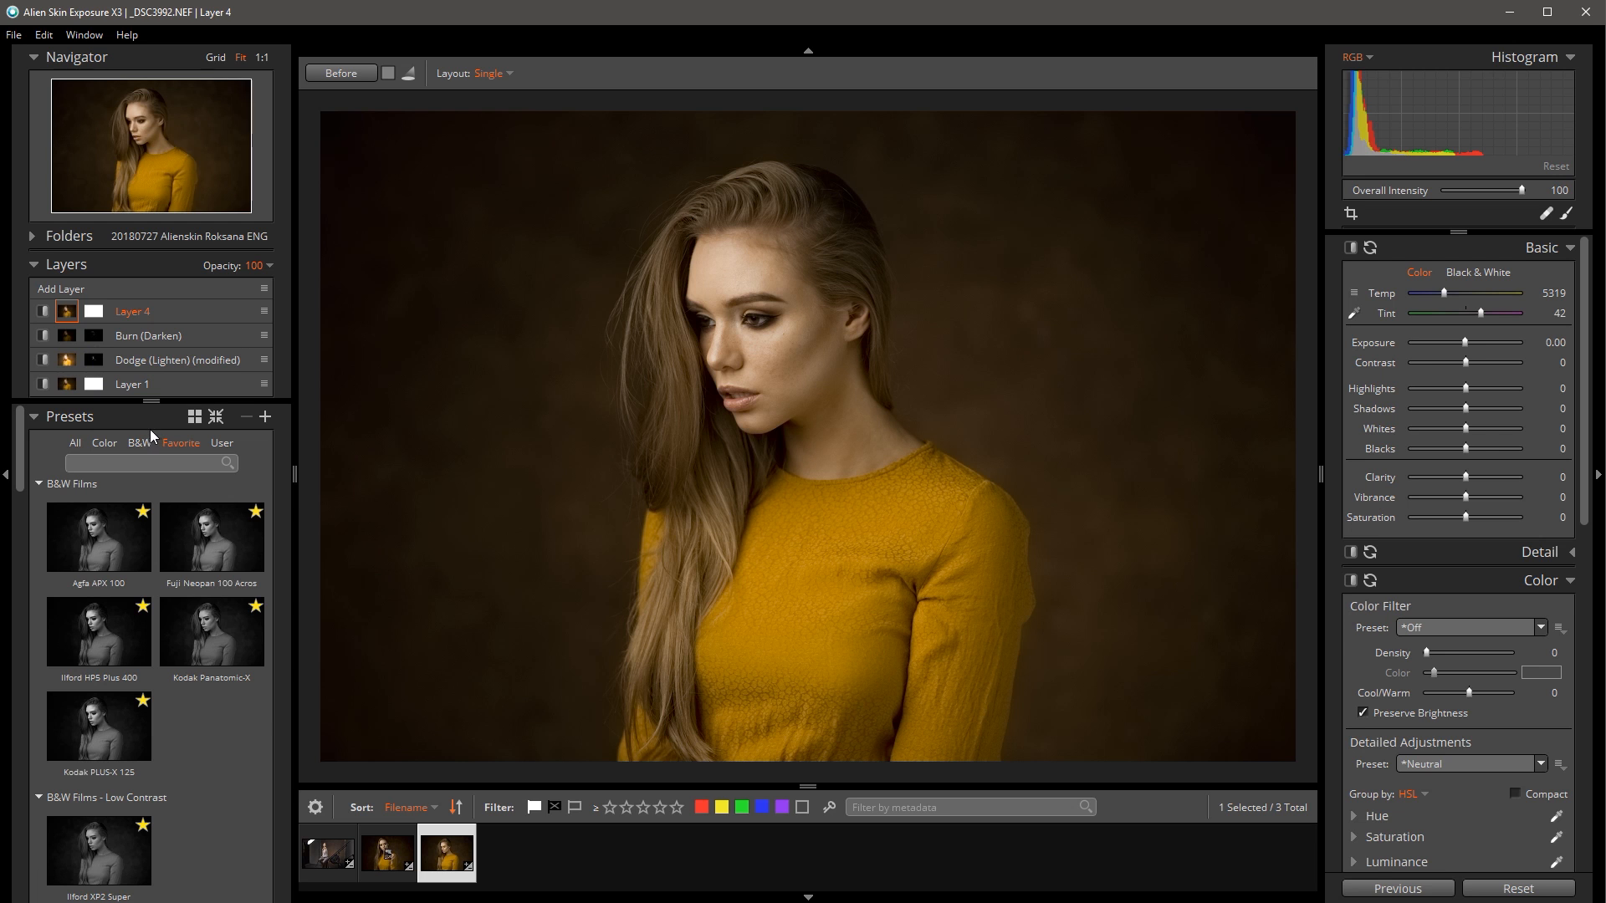
Apply the favorite Agfa APX 100 preset to the new top layer and reduce that layer's opacity to 9.
scroll(199, 731, down, 5)
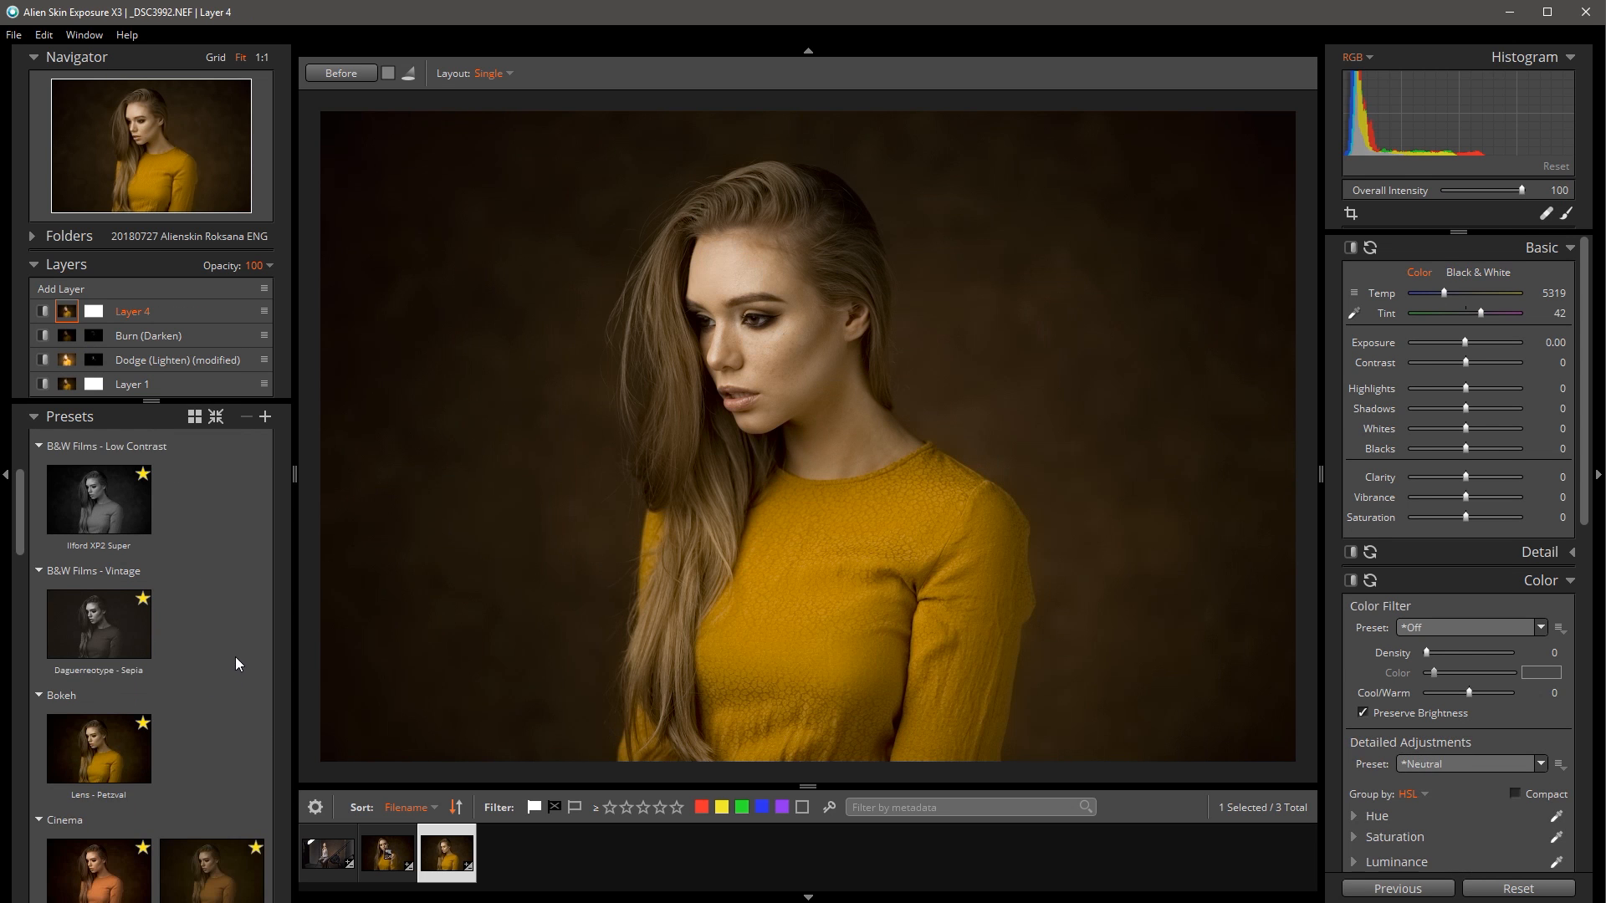
scroll(238, 632, up, 5)
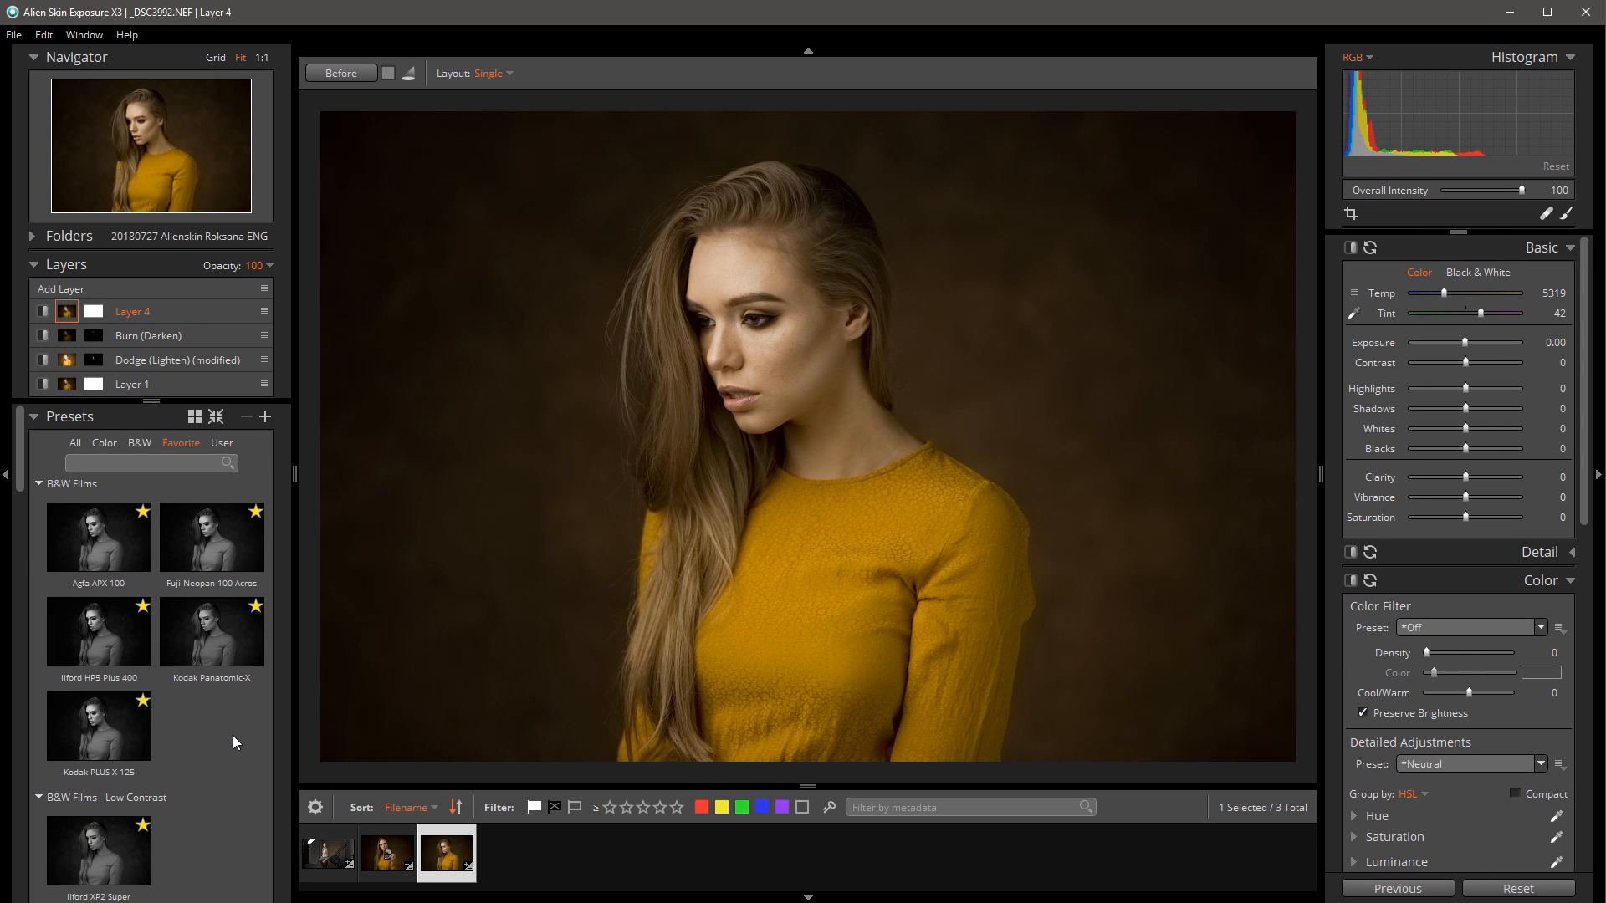
click(103, 549)
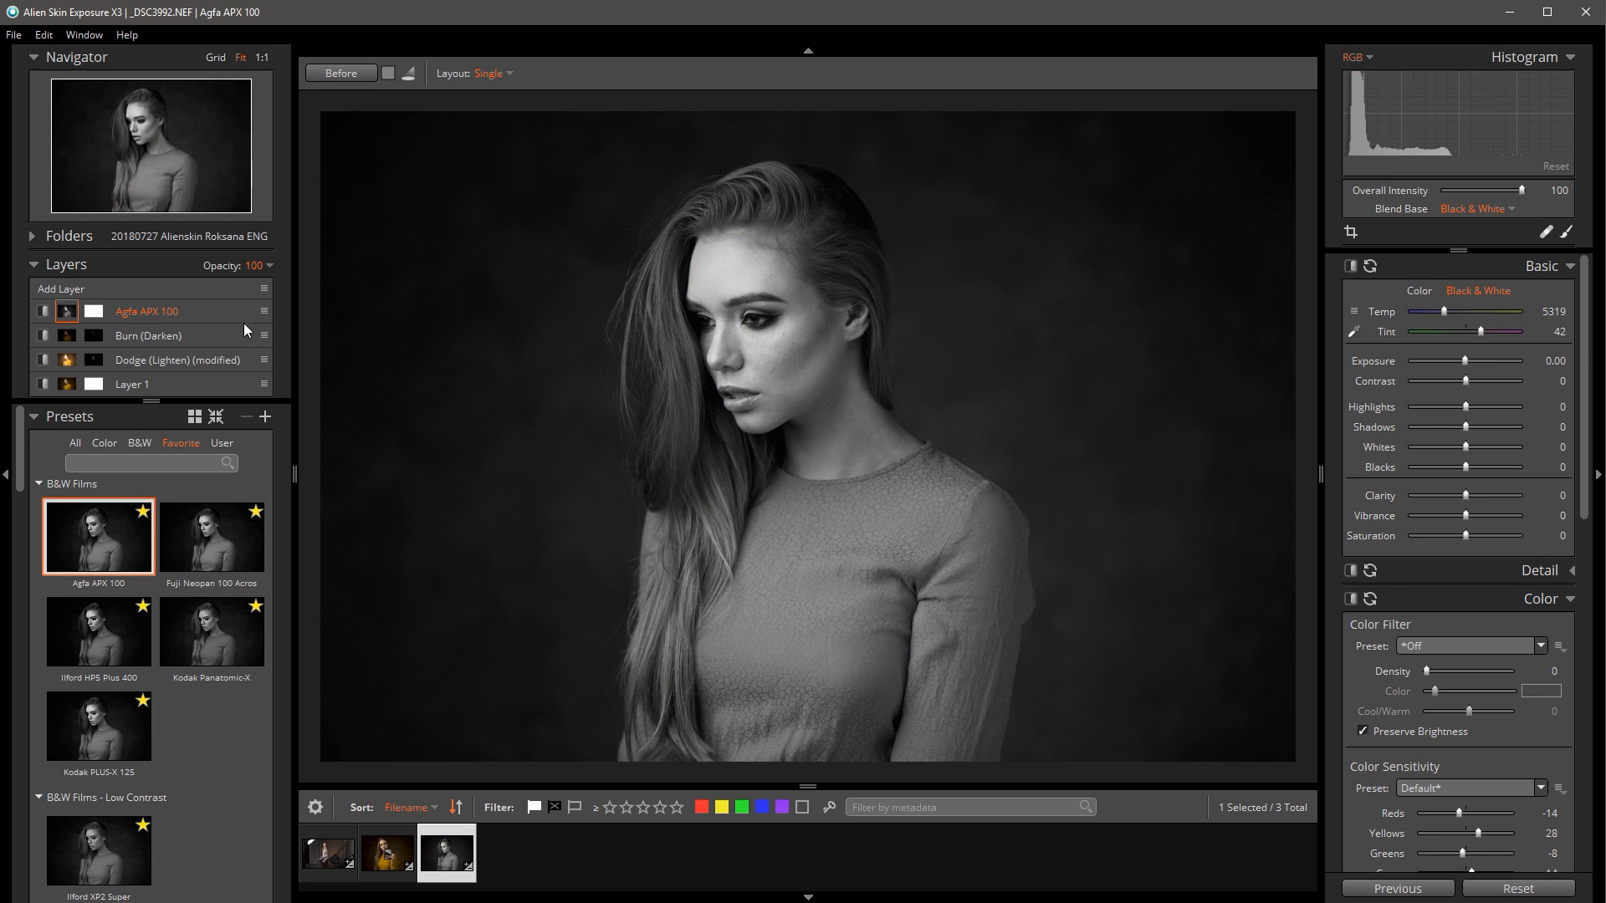
click(257, 265)
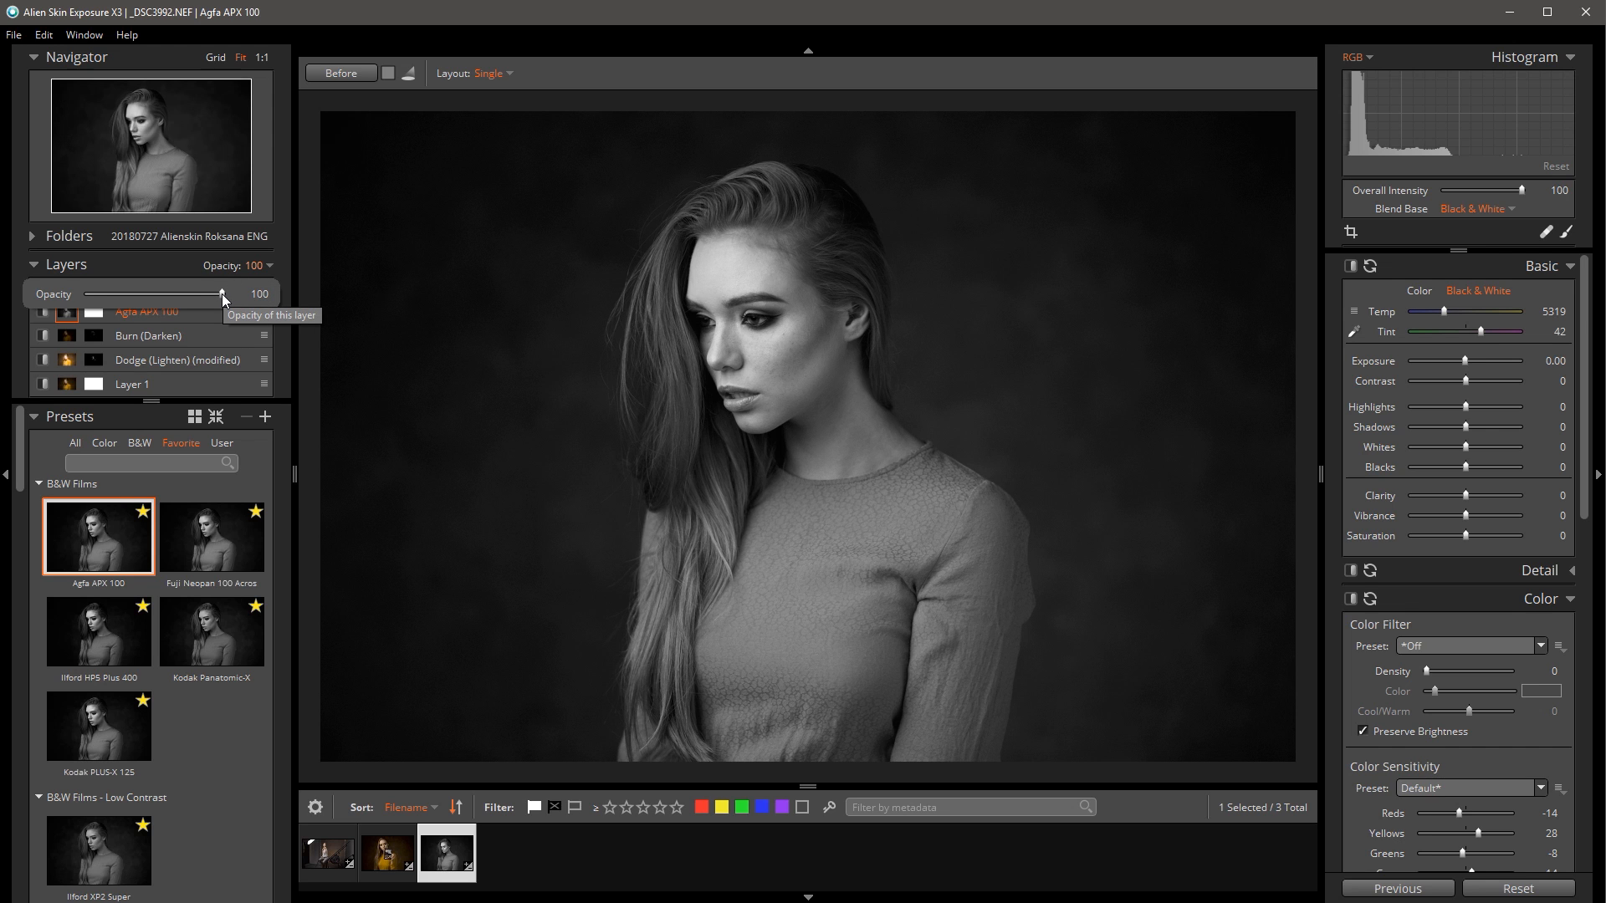
drag(222, 293, 104, 298)
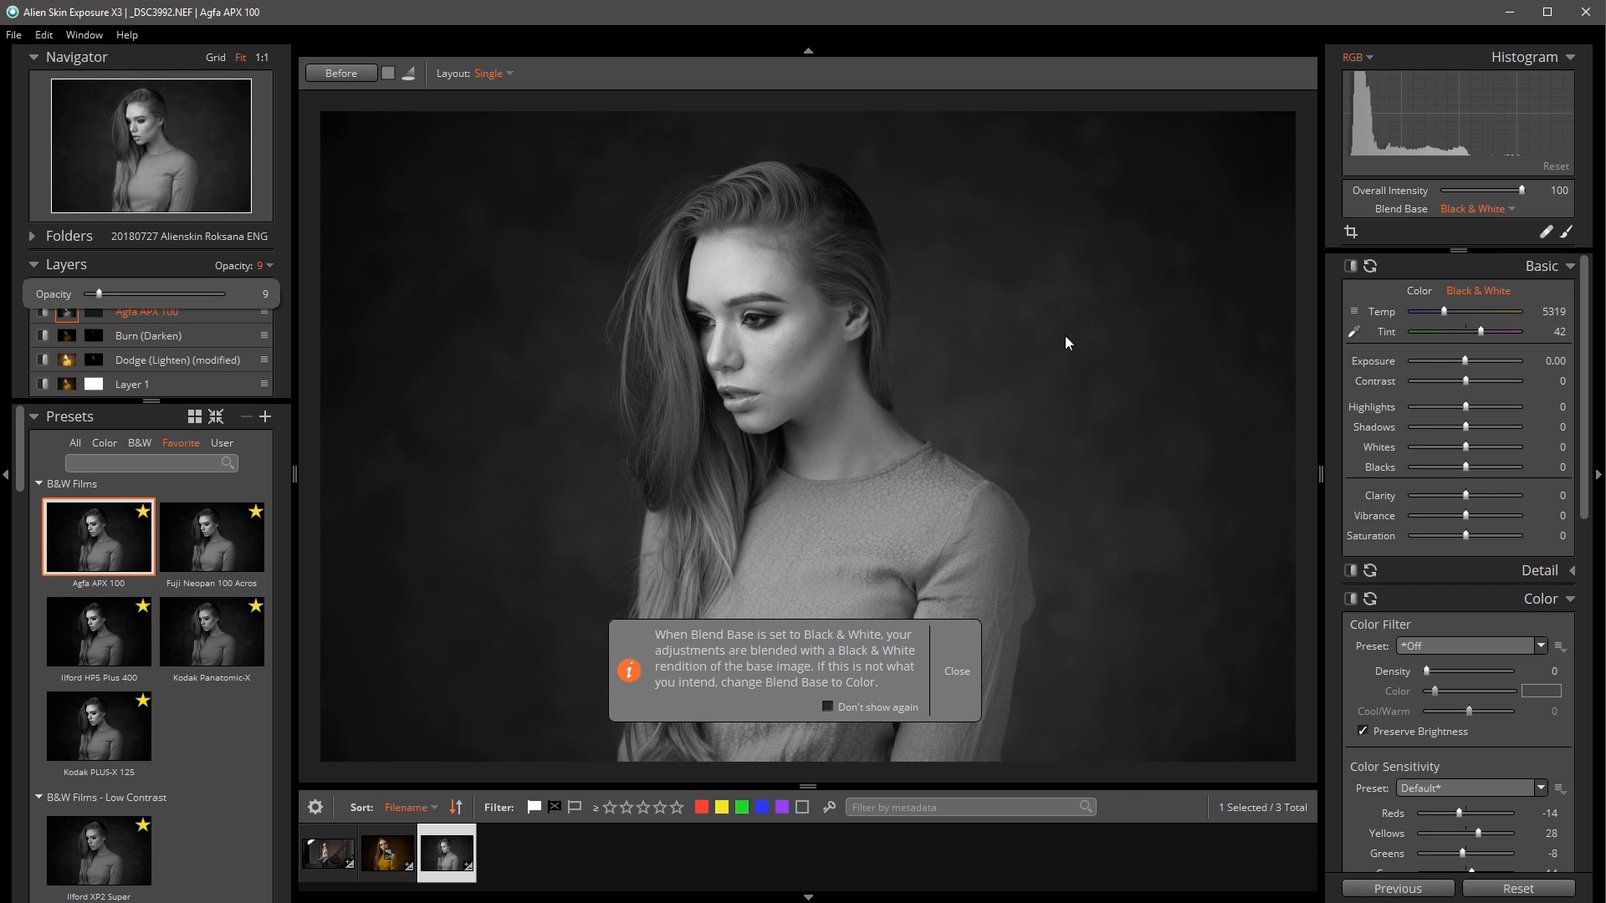
Set the Agfa APX 100 layer's Blend Base to Color and its opacity to 12, dismissing the blend base notice.
click(1507, 210)
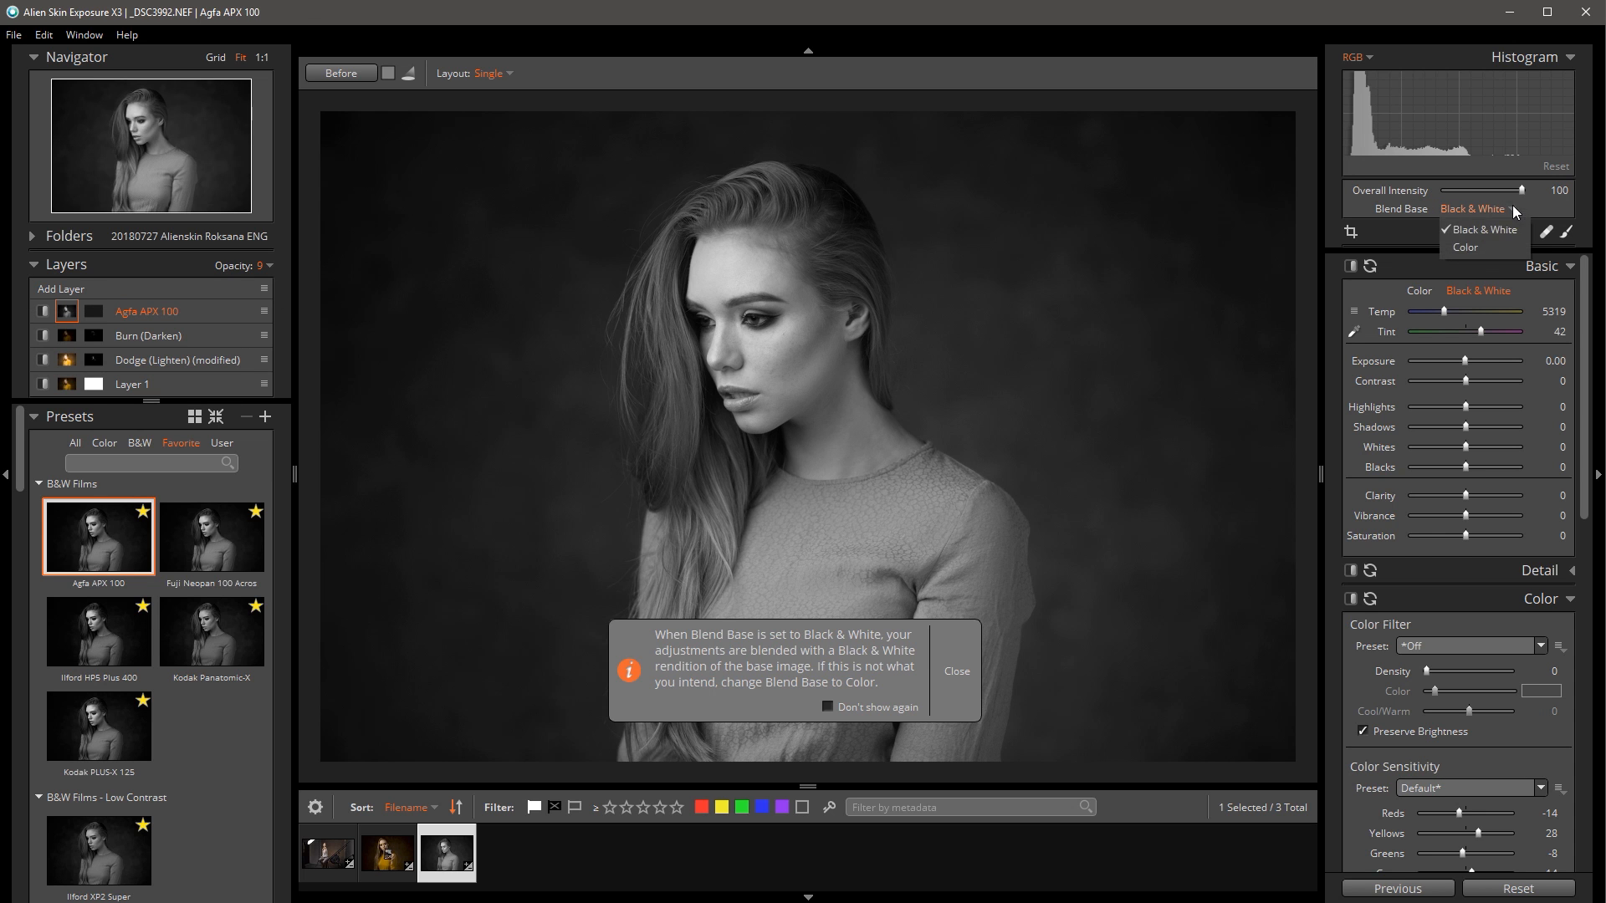
click(1484, 247)
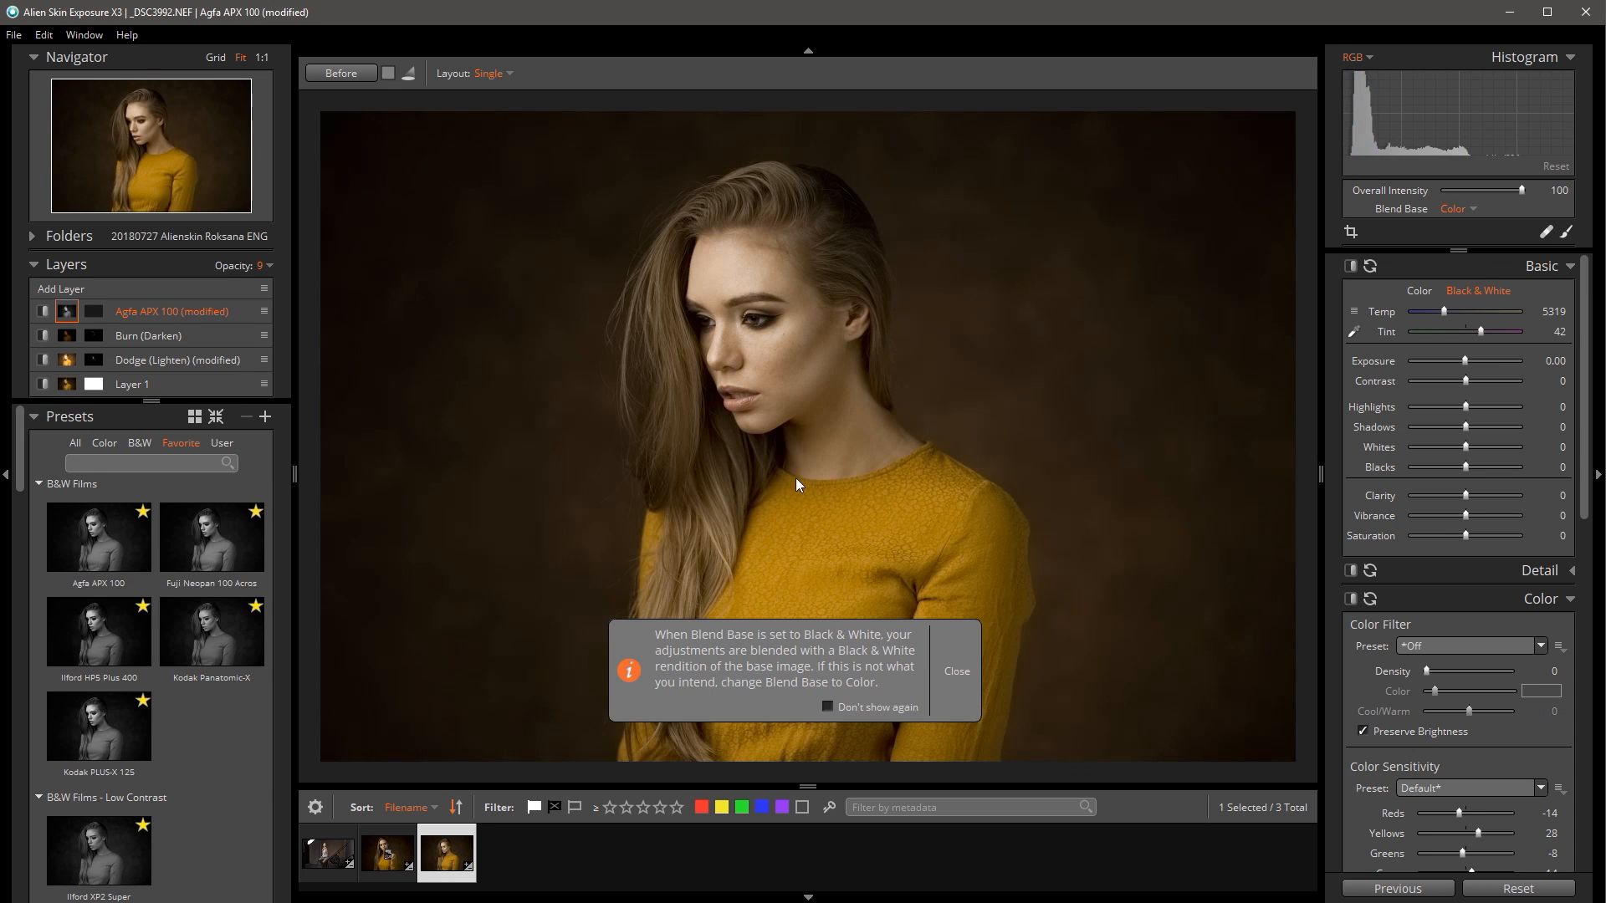
click(242, 264)
mouse_move(98, 293)
mouse_down()
mouse_move(244, 298)
mouse_move(87, 298)
mouse_up()
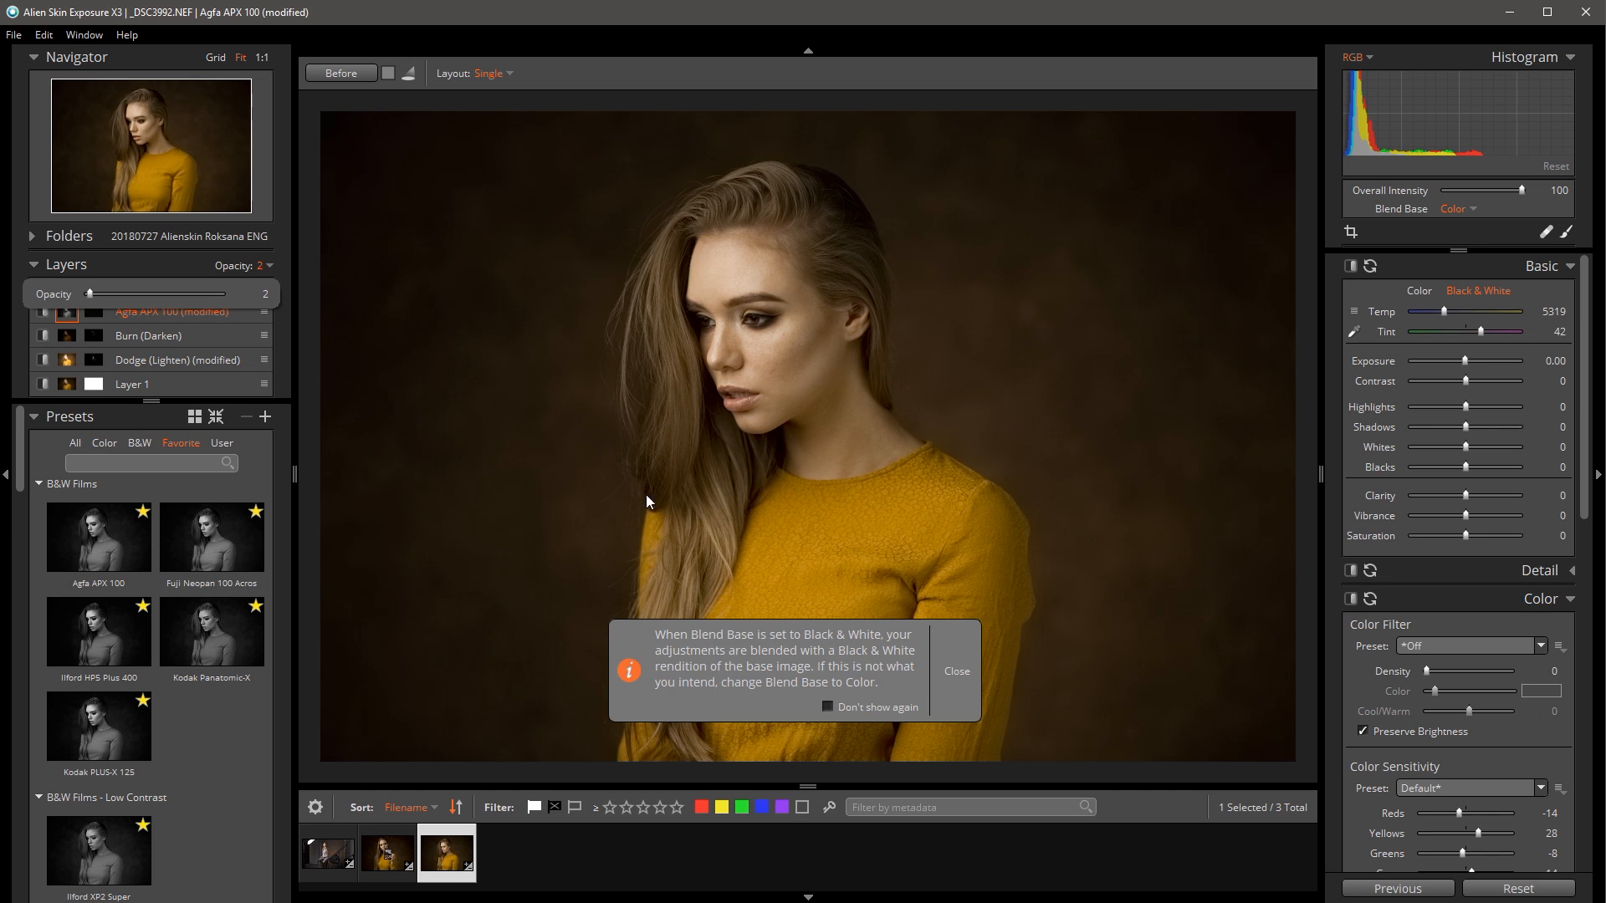
click(960, 677)
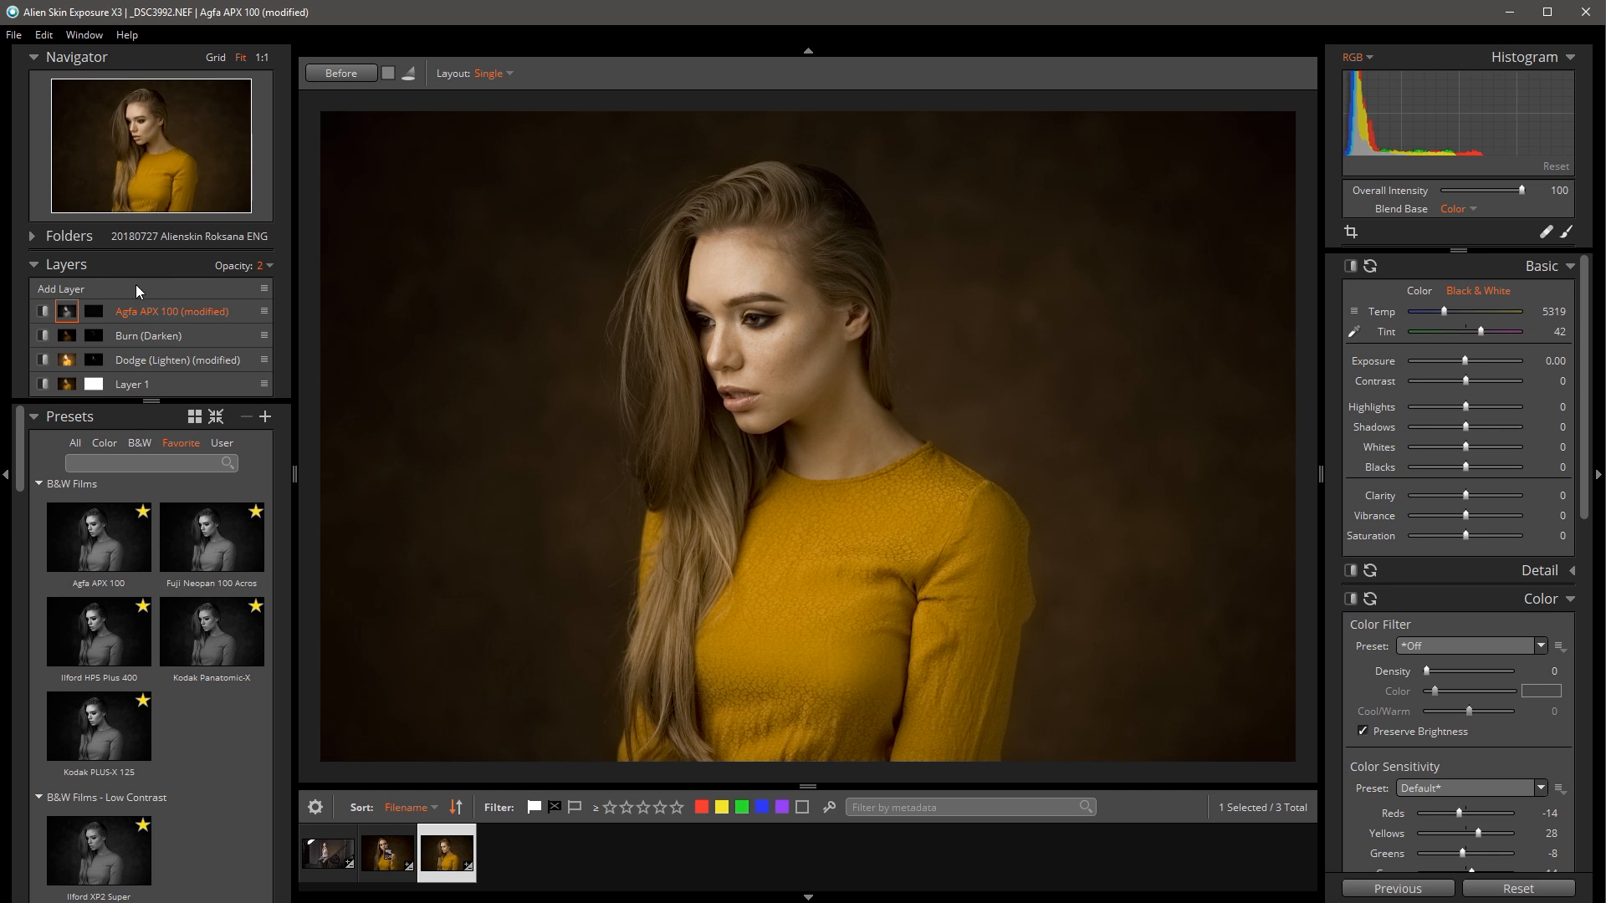
click(266, 265)
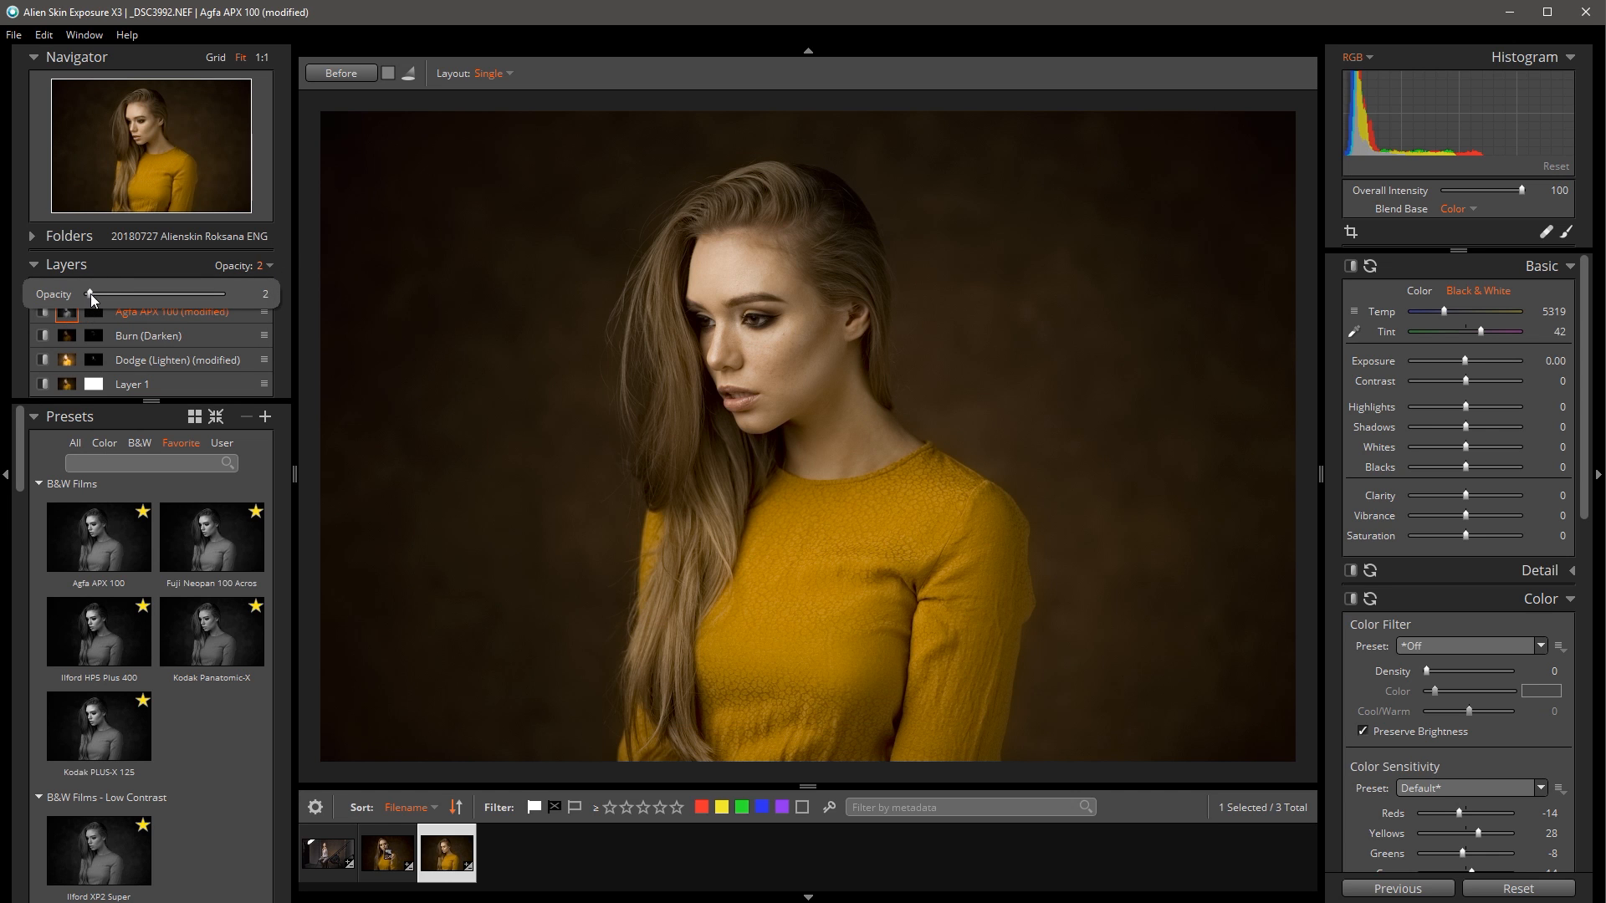
drag(90, 294, 102, 293)
Toggle the Agfa APX 100 layer's visibility to compare the portrait with and without it.
click(40, 315)
click(45, 314)
click(44, 313)
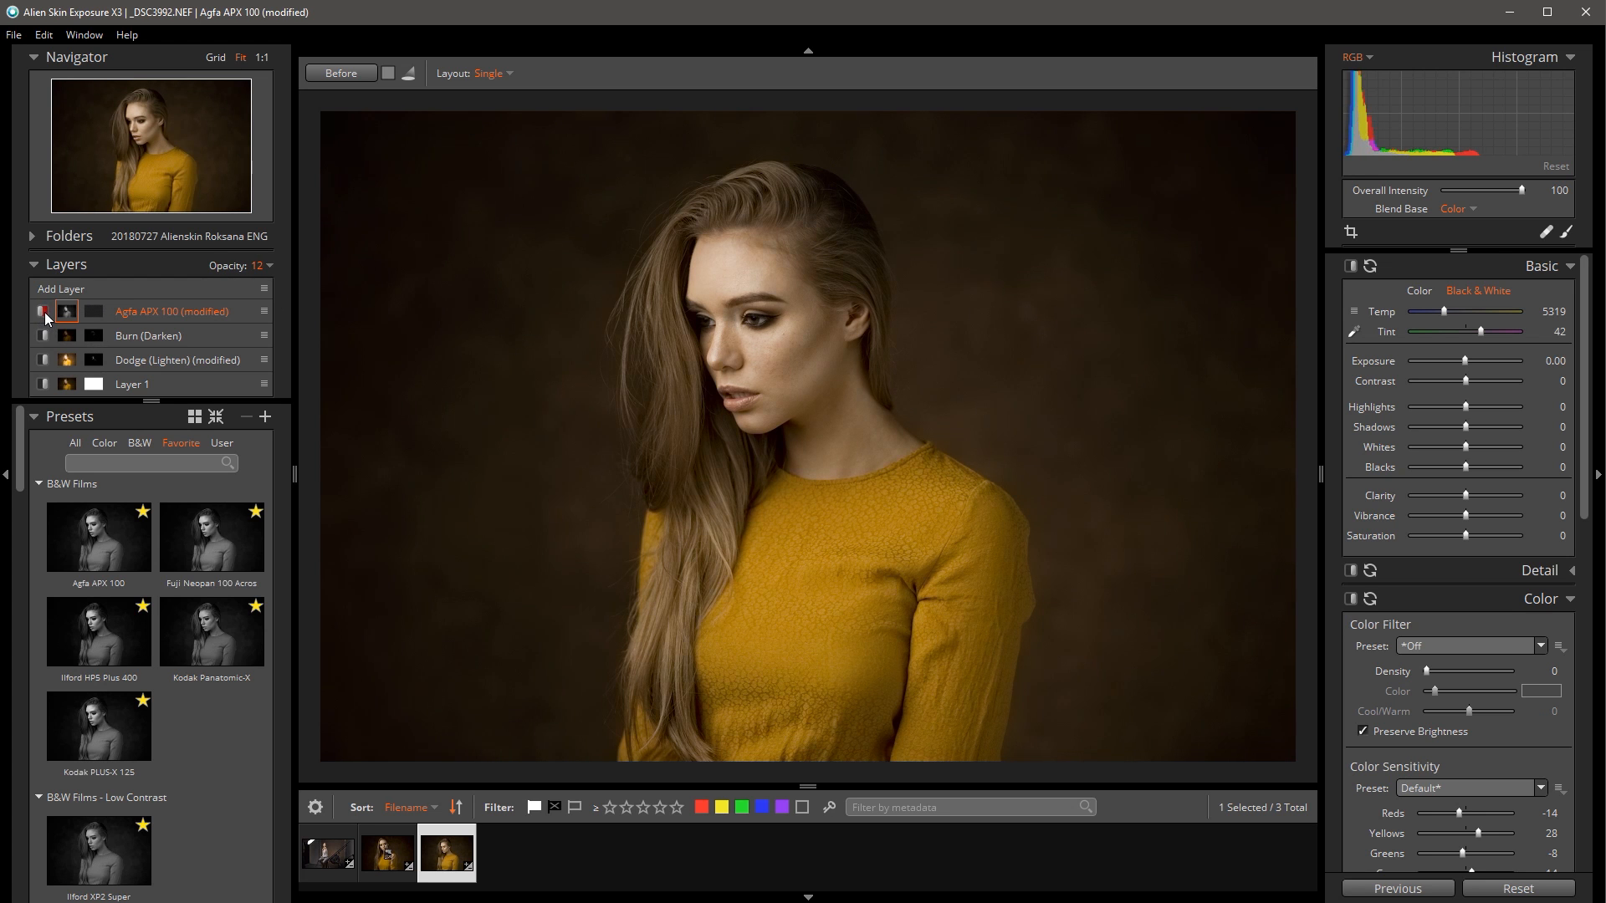
click(44, 313)
Add a layer above the Agfa APX 100 layer and apply the favorite Kodak Kodachrome 25 (sharp) preset to it.
click(75, 288)
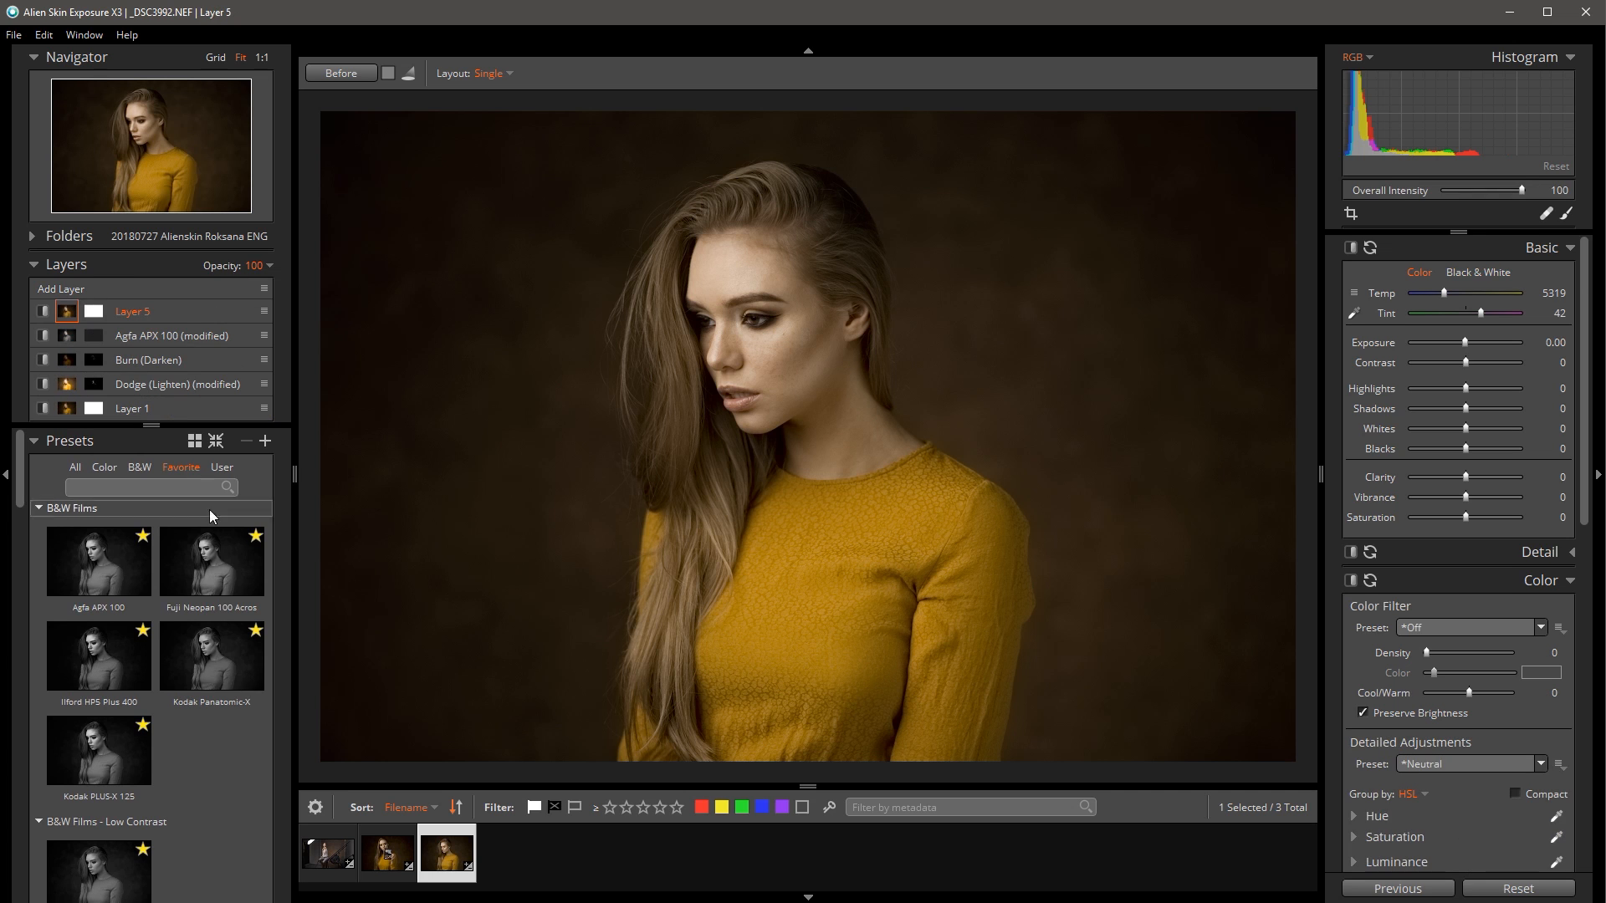
scroll(209, 544, down, 10)
scroll(226, 552, down, 10)
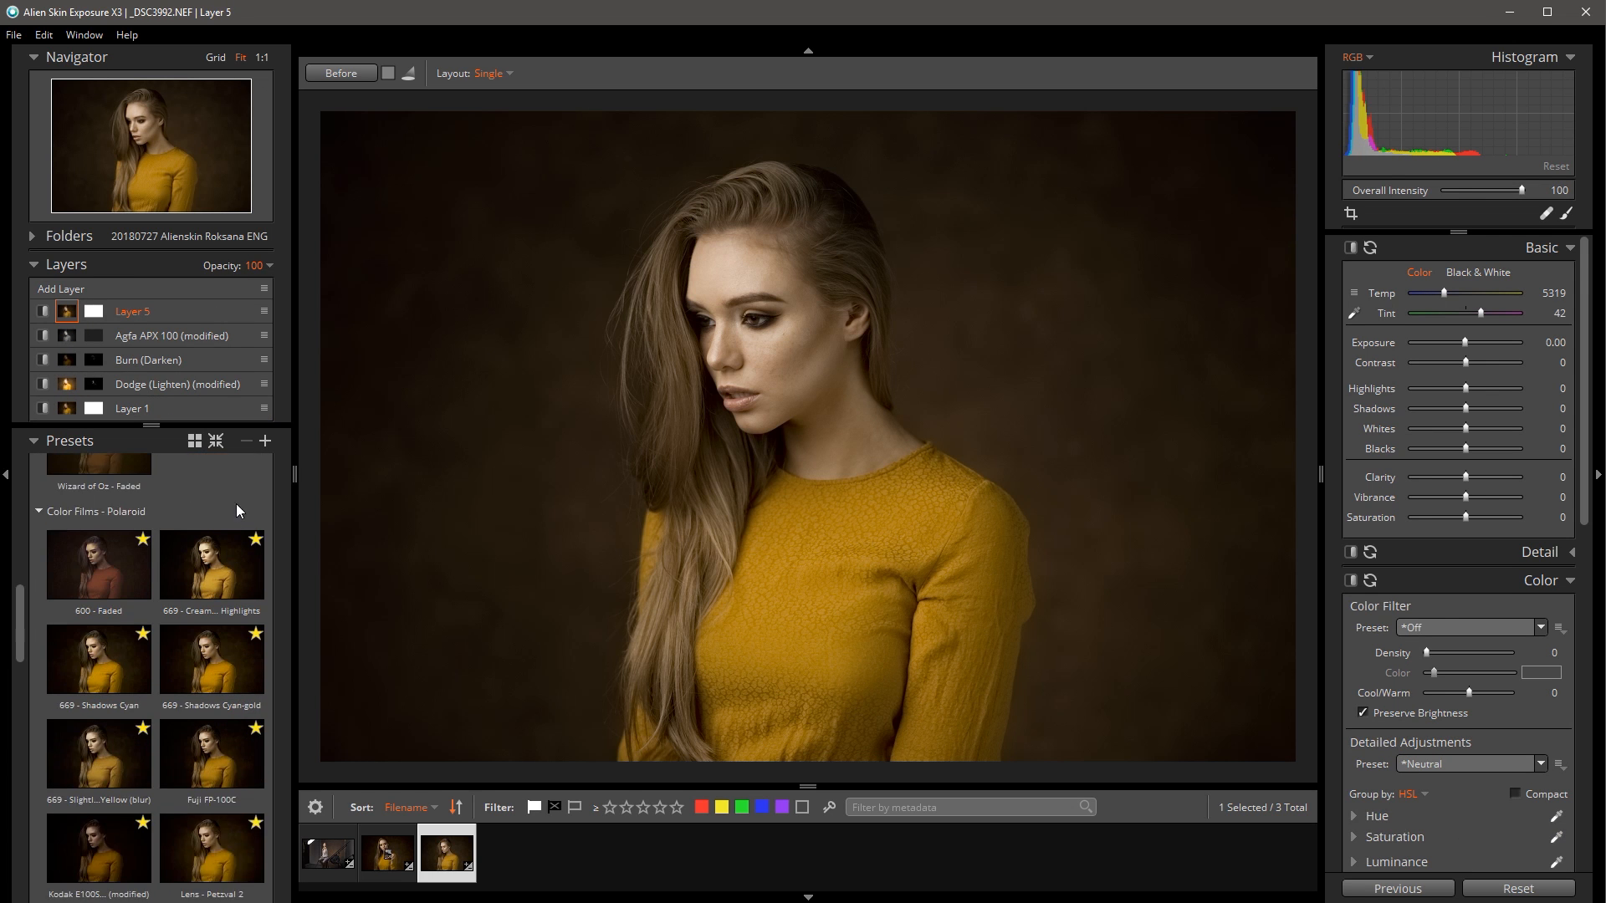
scroll(246, 589, down, 3)
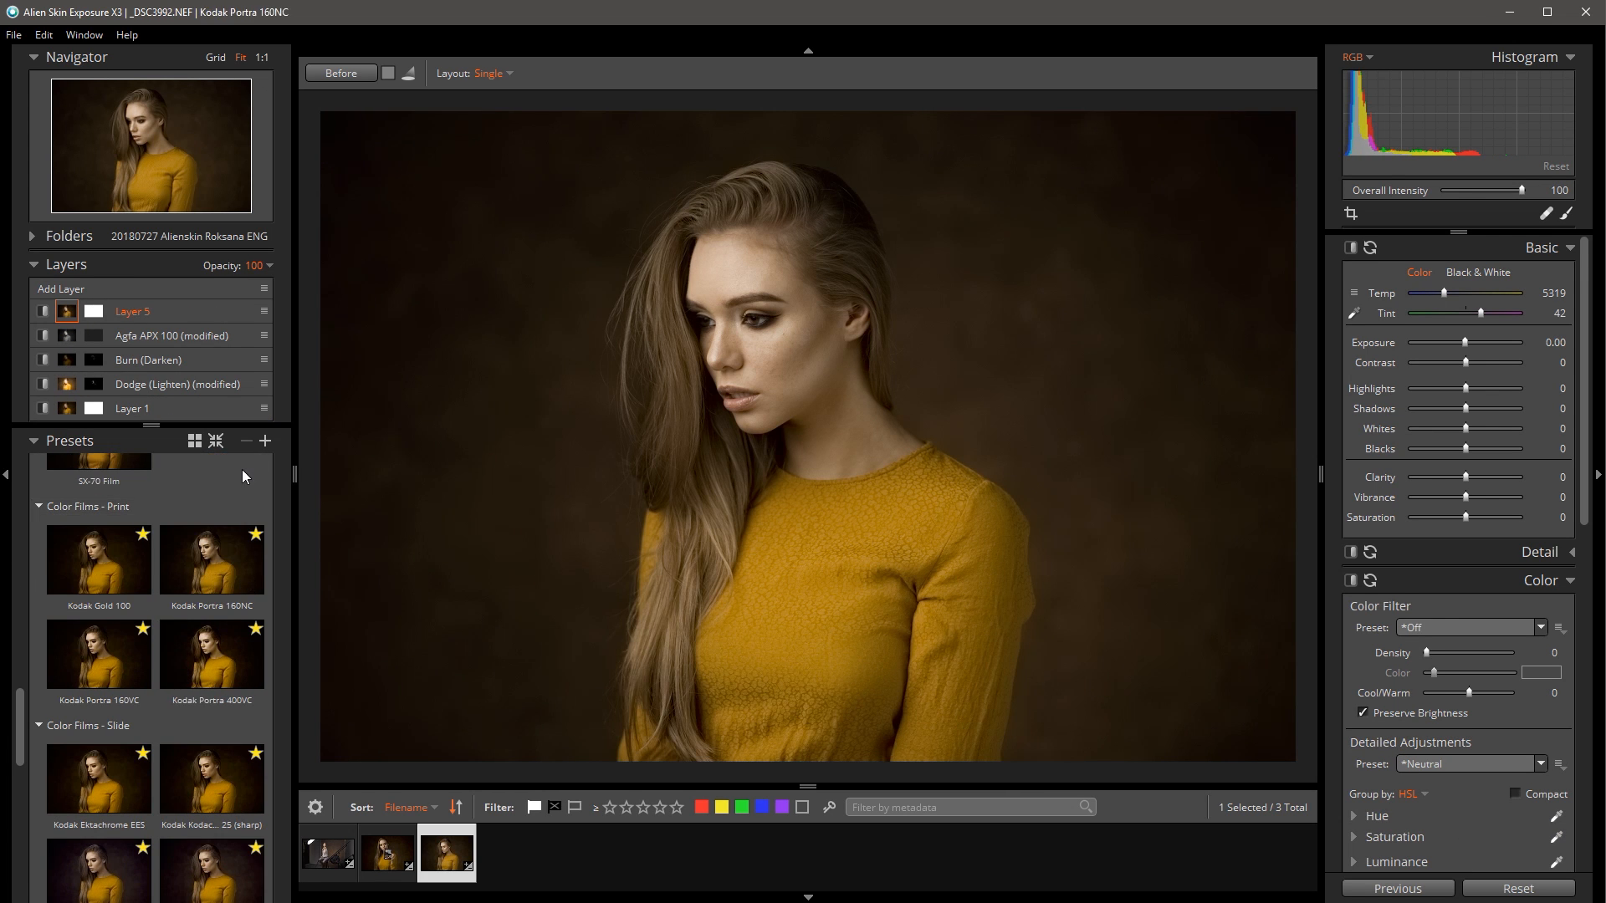
scroll(237, 501, down, 3)
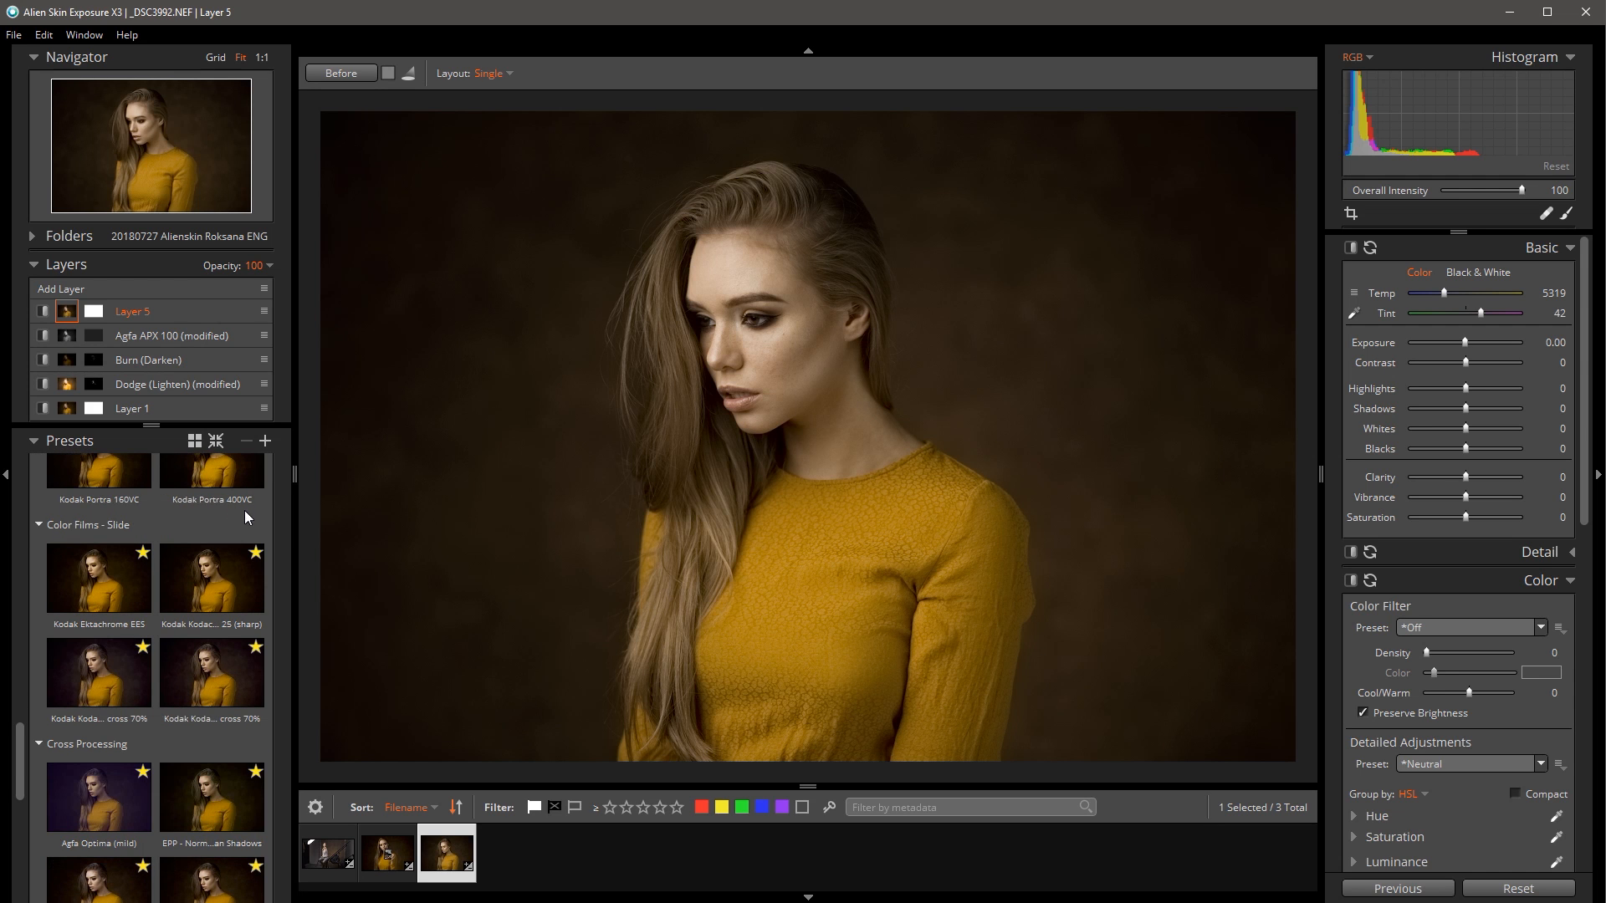
click(231, 601)
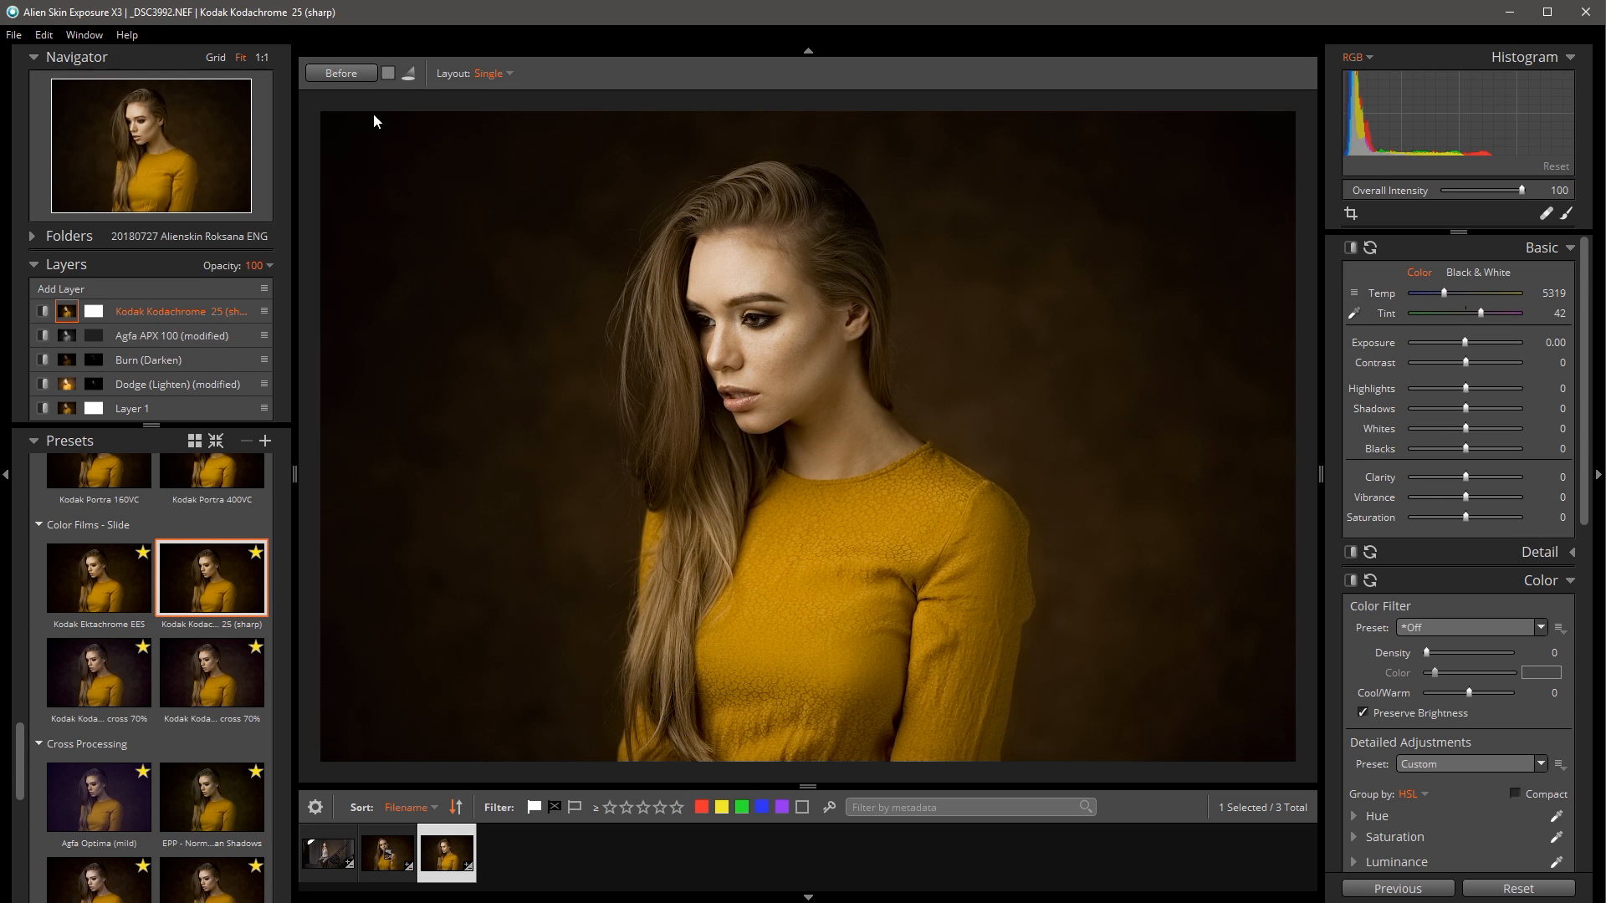
Set the Kodak Kodachrome 25 (sharp) layer's opacity to 50 and compare the portrait with its before view.
click(359, 74)
click(255, 266)
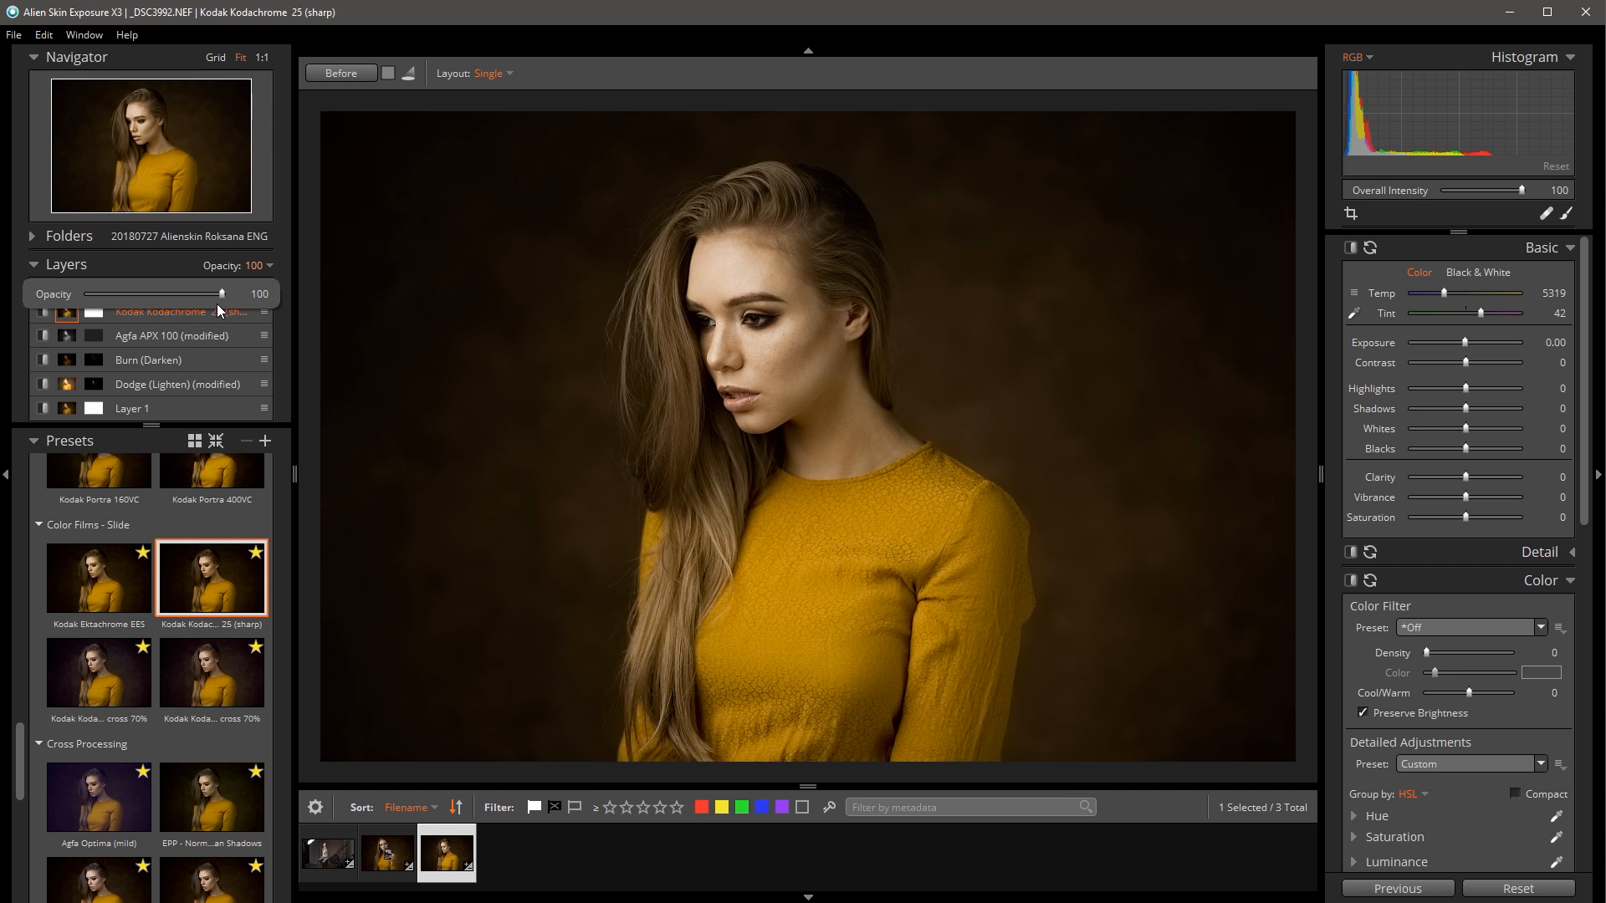
drag(218, 293, 153, 295)
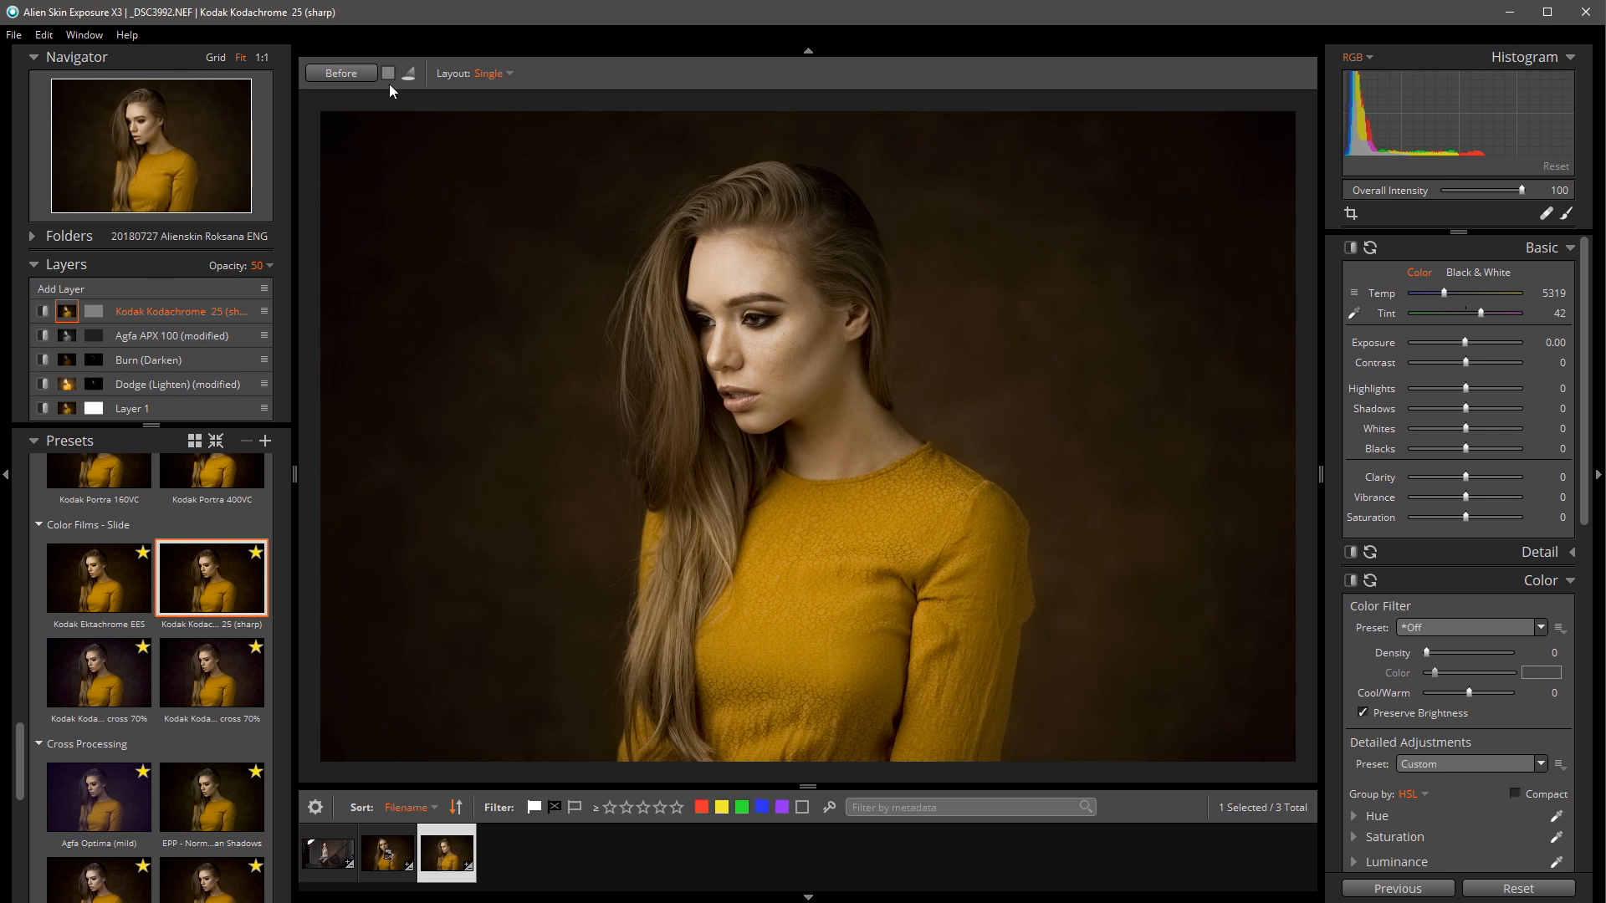
click(353, 73)
click(354, 73)
click(354, 73)
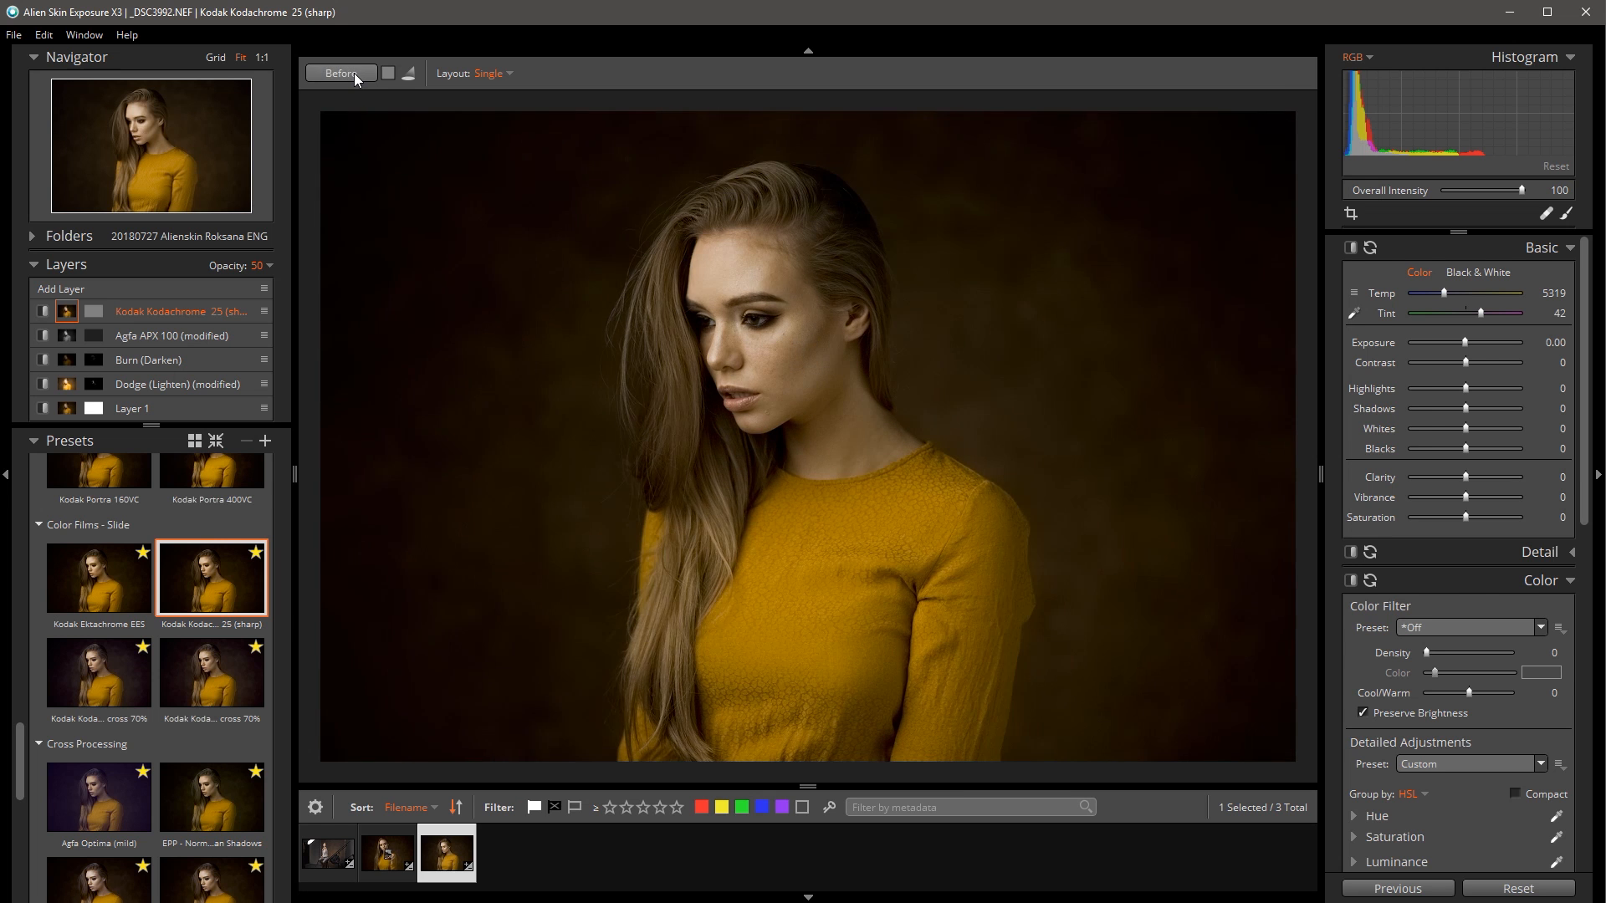
click(352, 72)
click(351, 73)
click(352, 73)
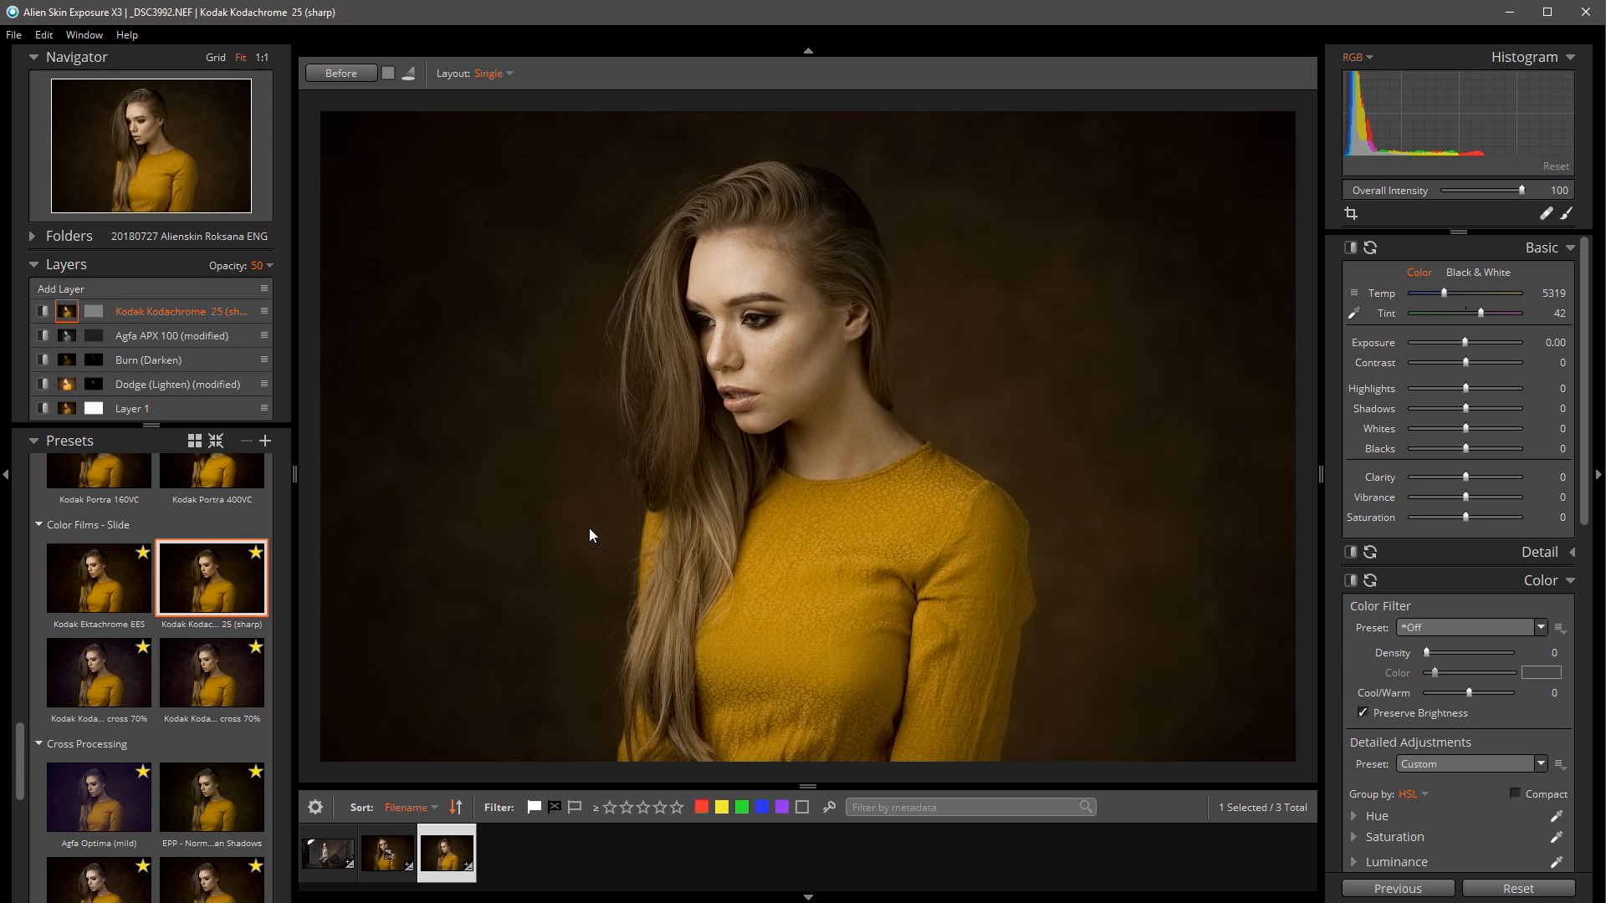
Add another layer on top and apply the second Kodak Kodachrome cross 70% preset from the slide films, reviewing its tone curve.
click(57, 289)
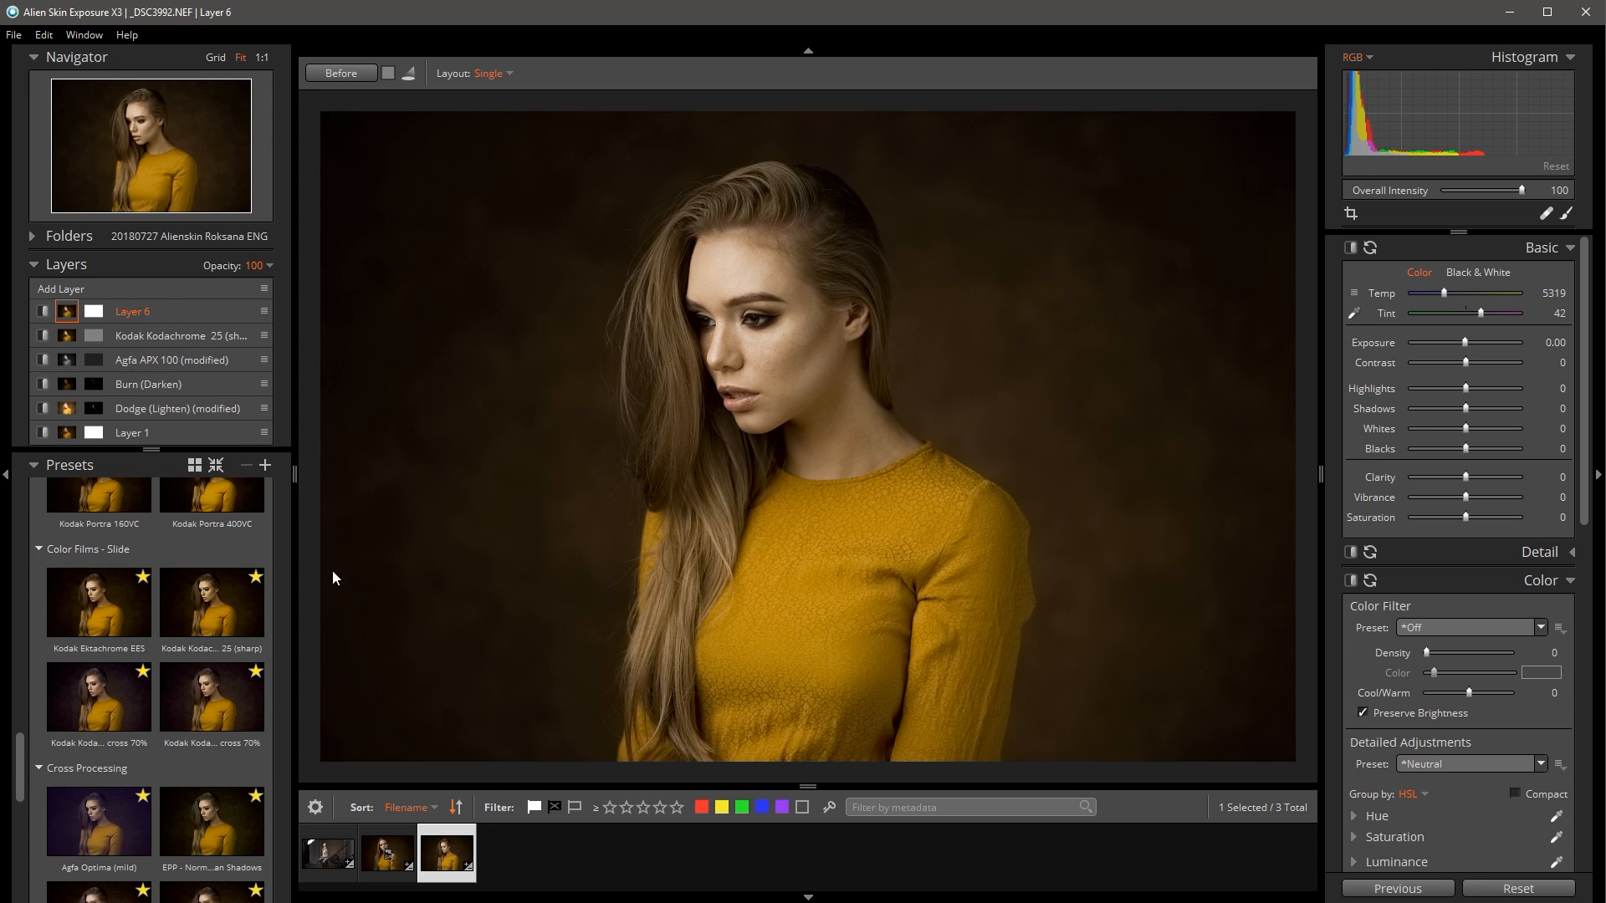
click(215, 708)
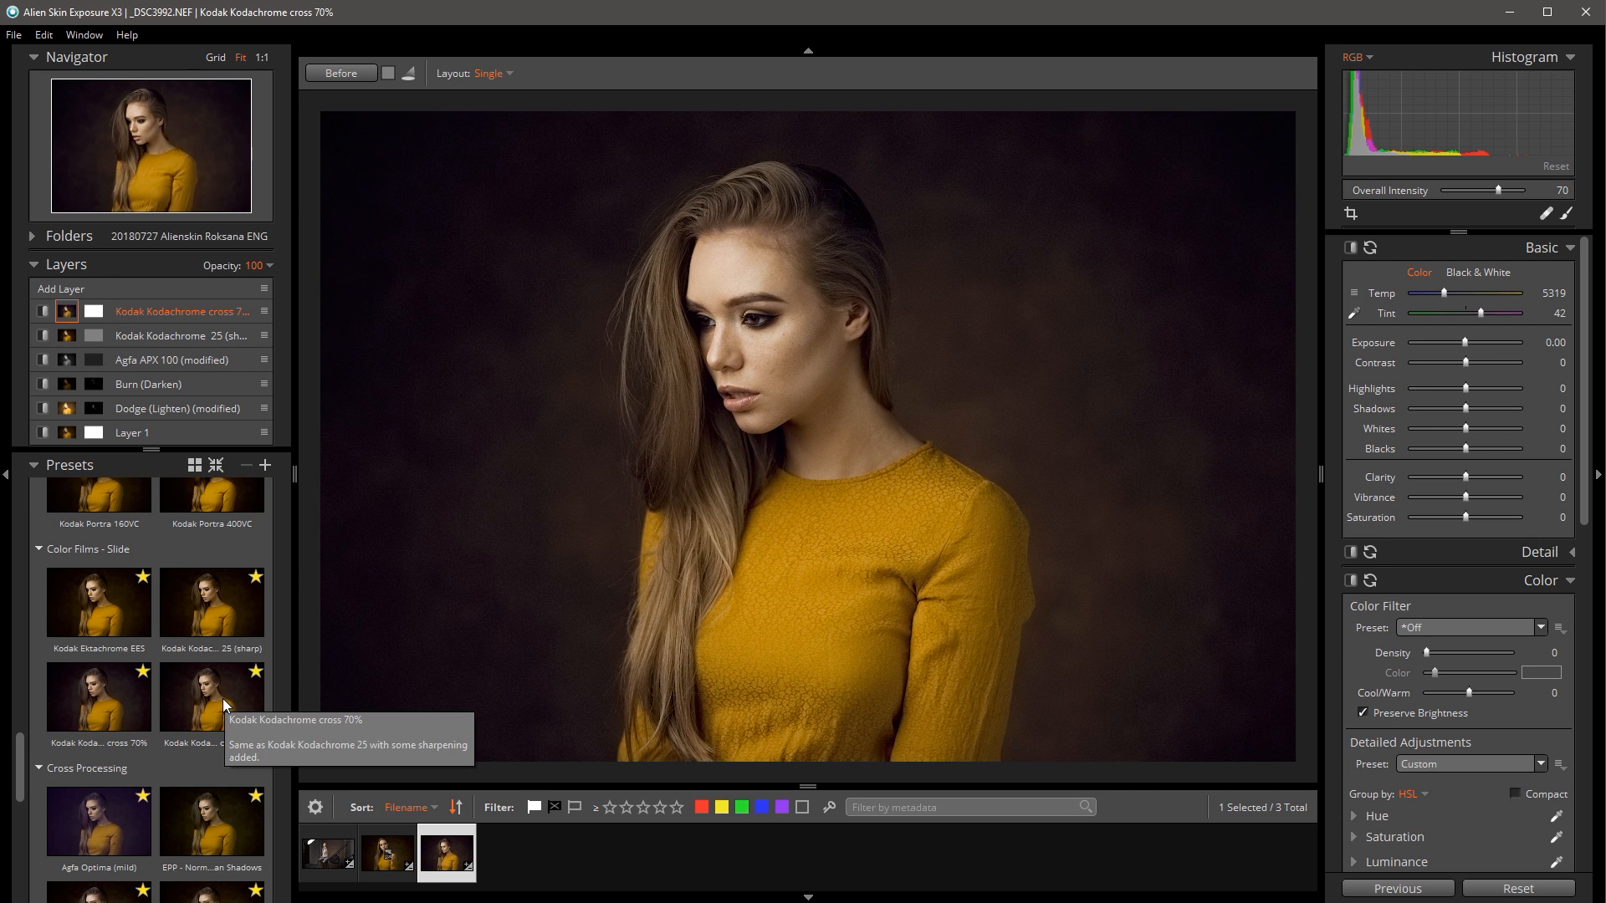
click(223, 699)
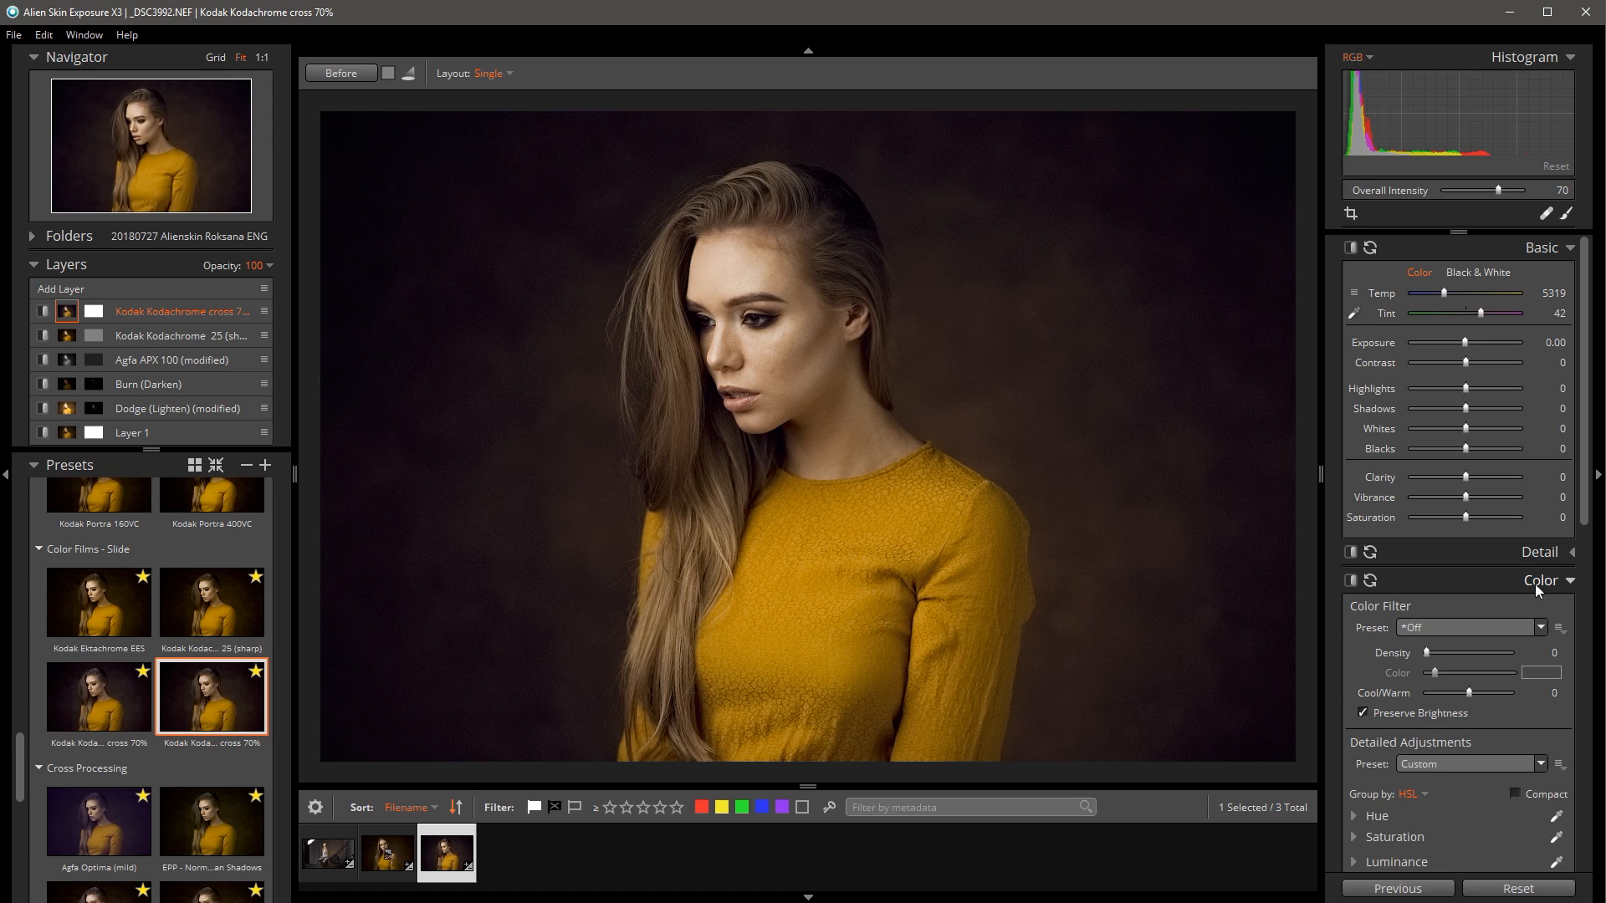
scroll(1539, 577, down, 5)
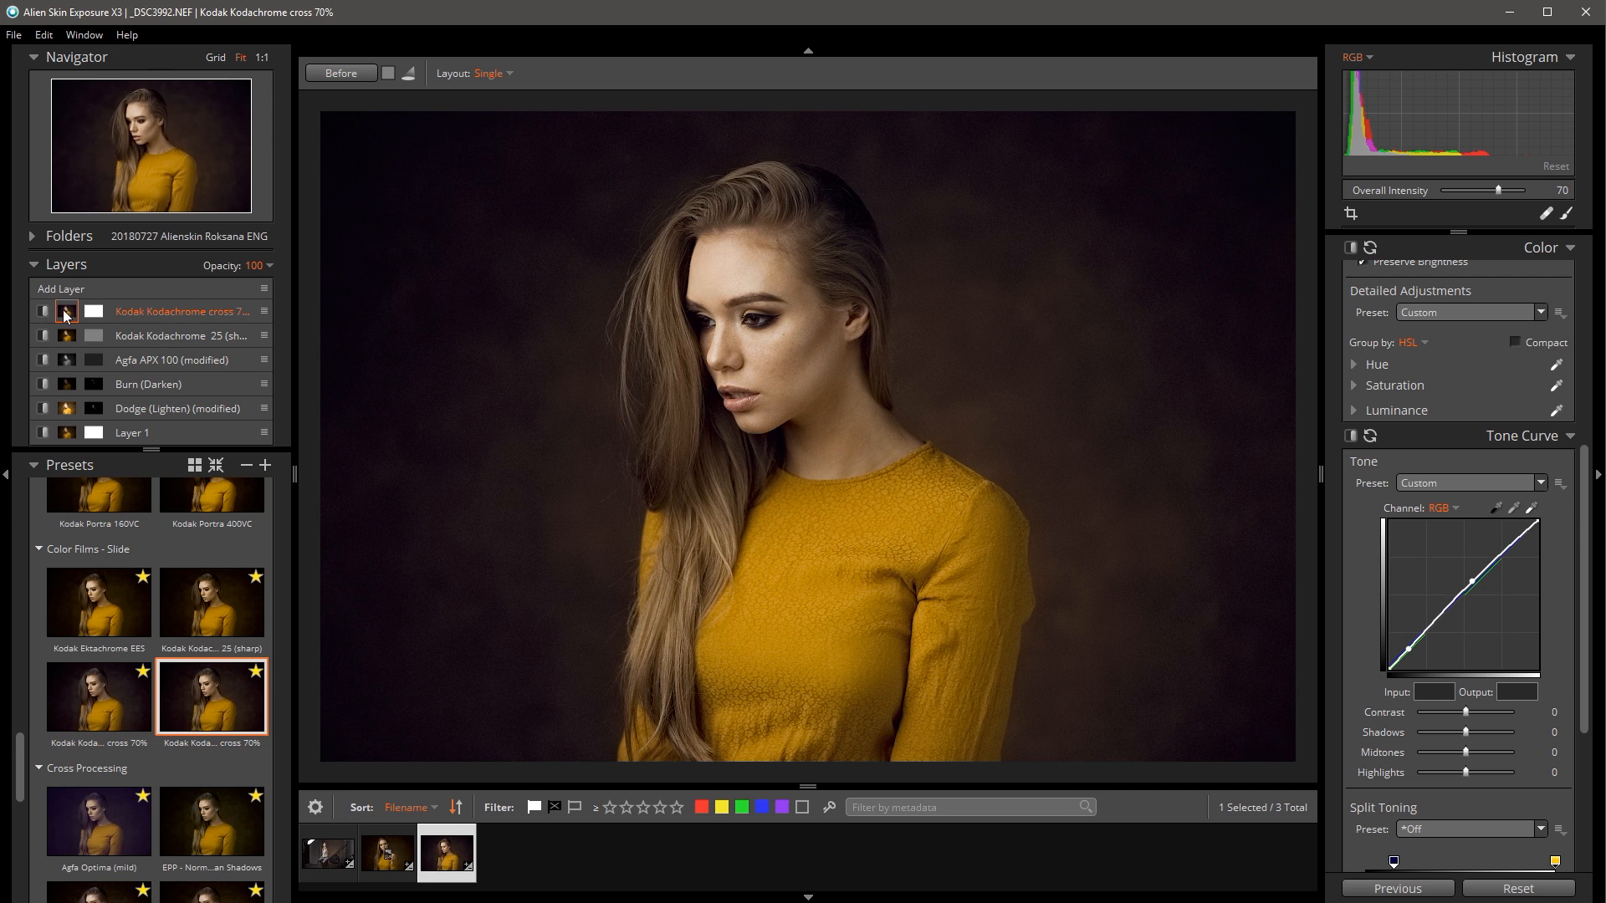
Reduce the Kodak Kodachrome cross 70% layer's opacity to 70 and compare the portrait with its before view.
click(270, 266)
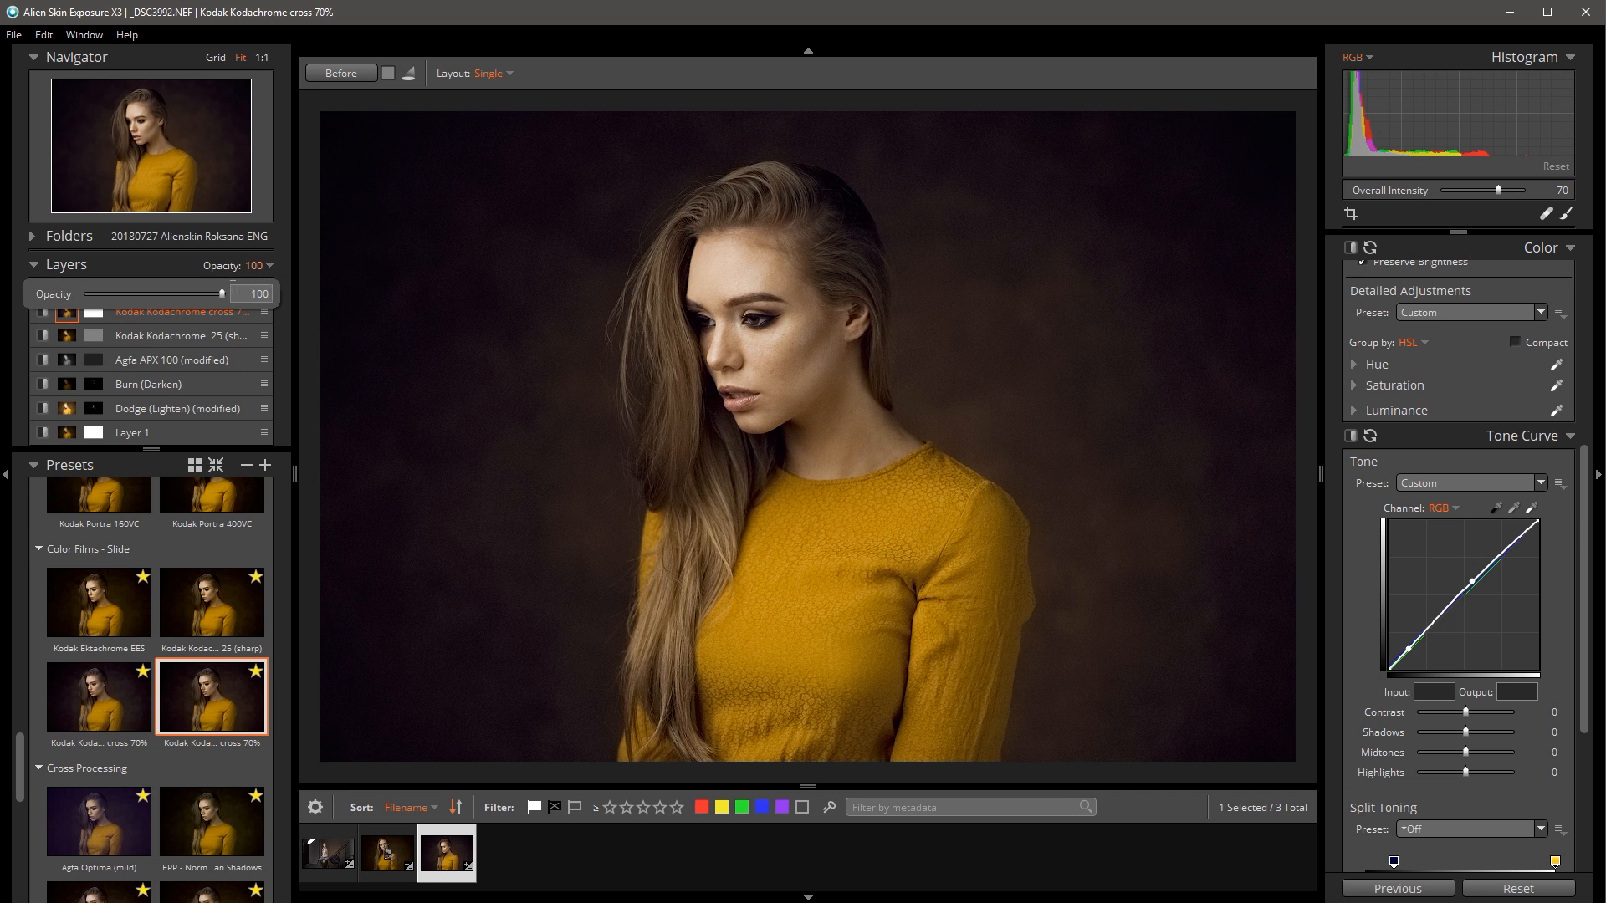
drag(224, 294, 183, 300)
click(186, 261)
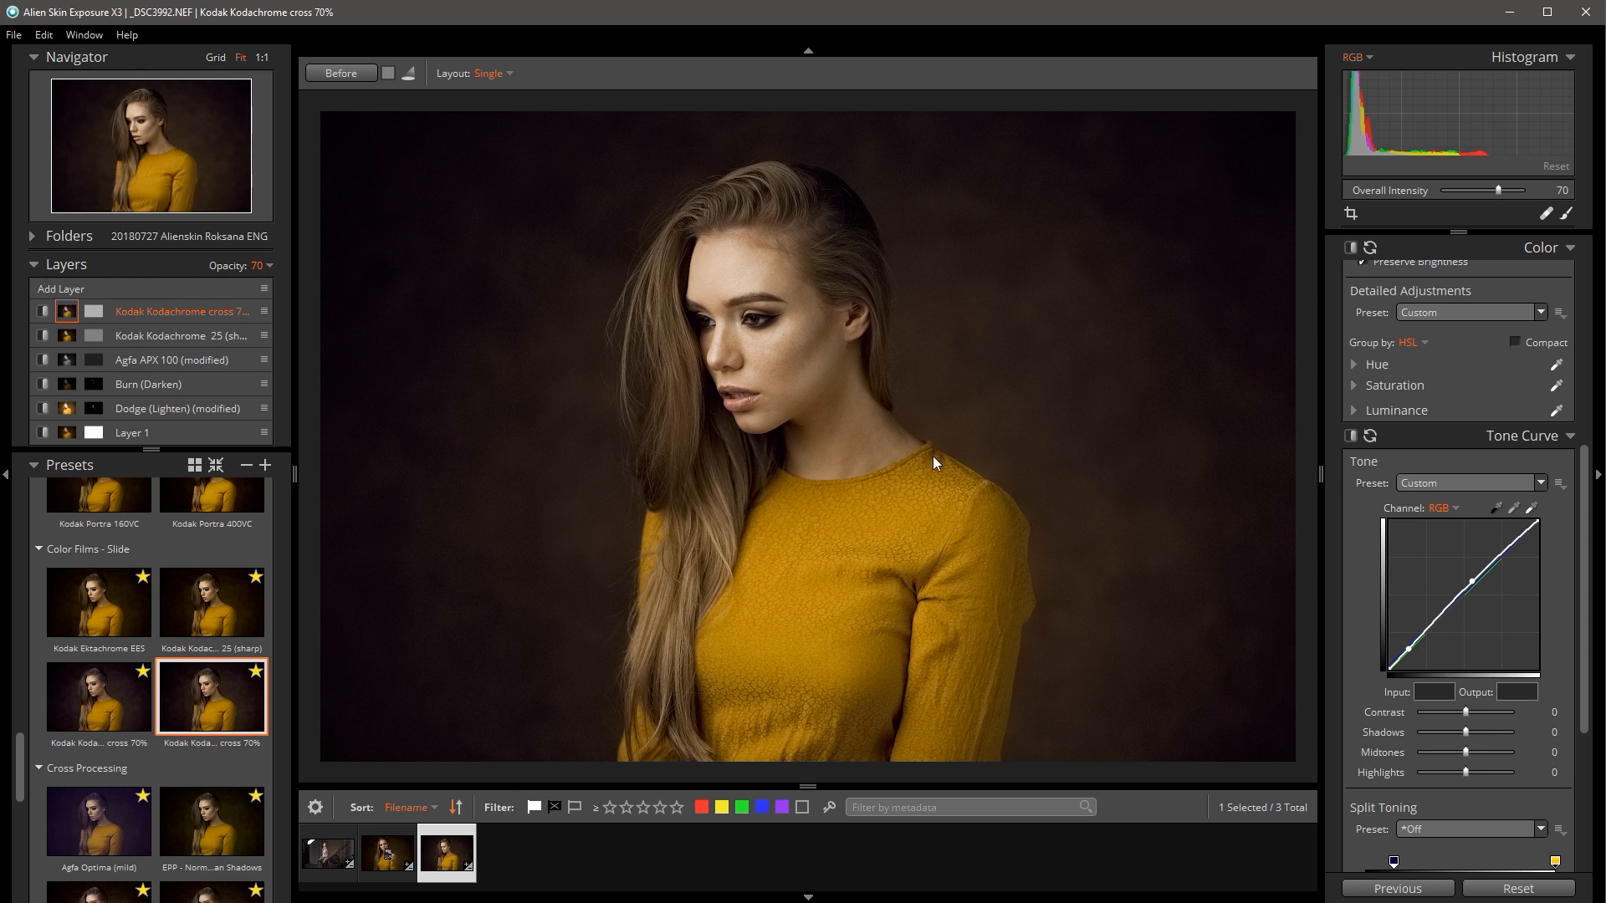
click(342, 73)
click(345, 74)
scroll(1506, 497, up, 3)
scroll(1506, 497, up, 6)
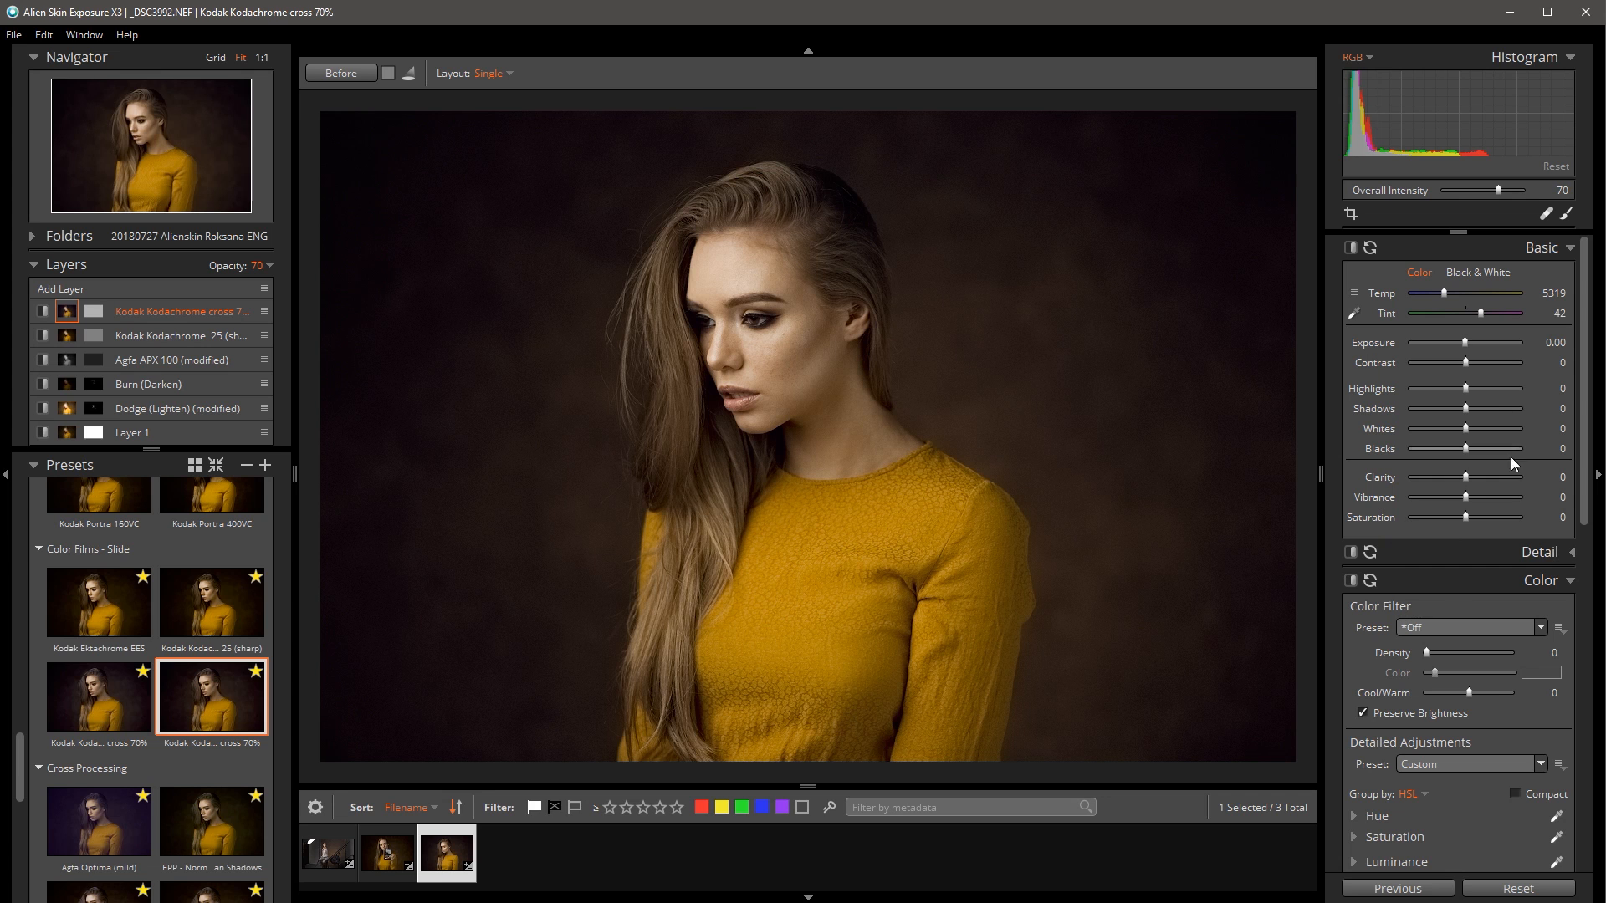
Try reapplying the Kodak Kodachrome cross 70% preset, and review the options for saving the look as a preset without saving.
click(251, 684)
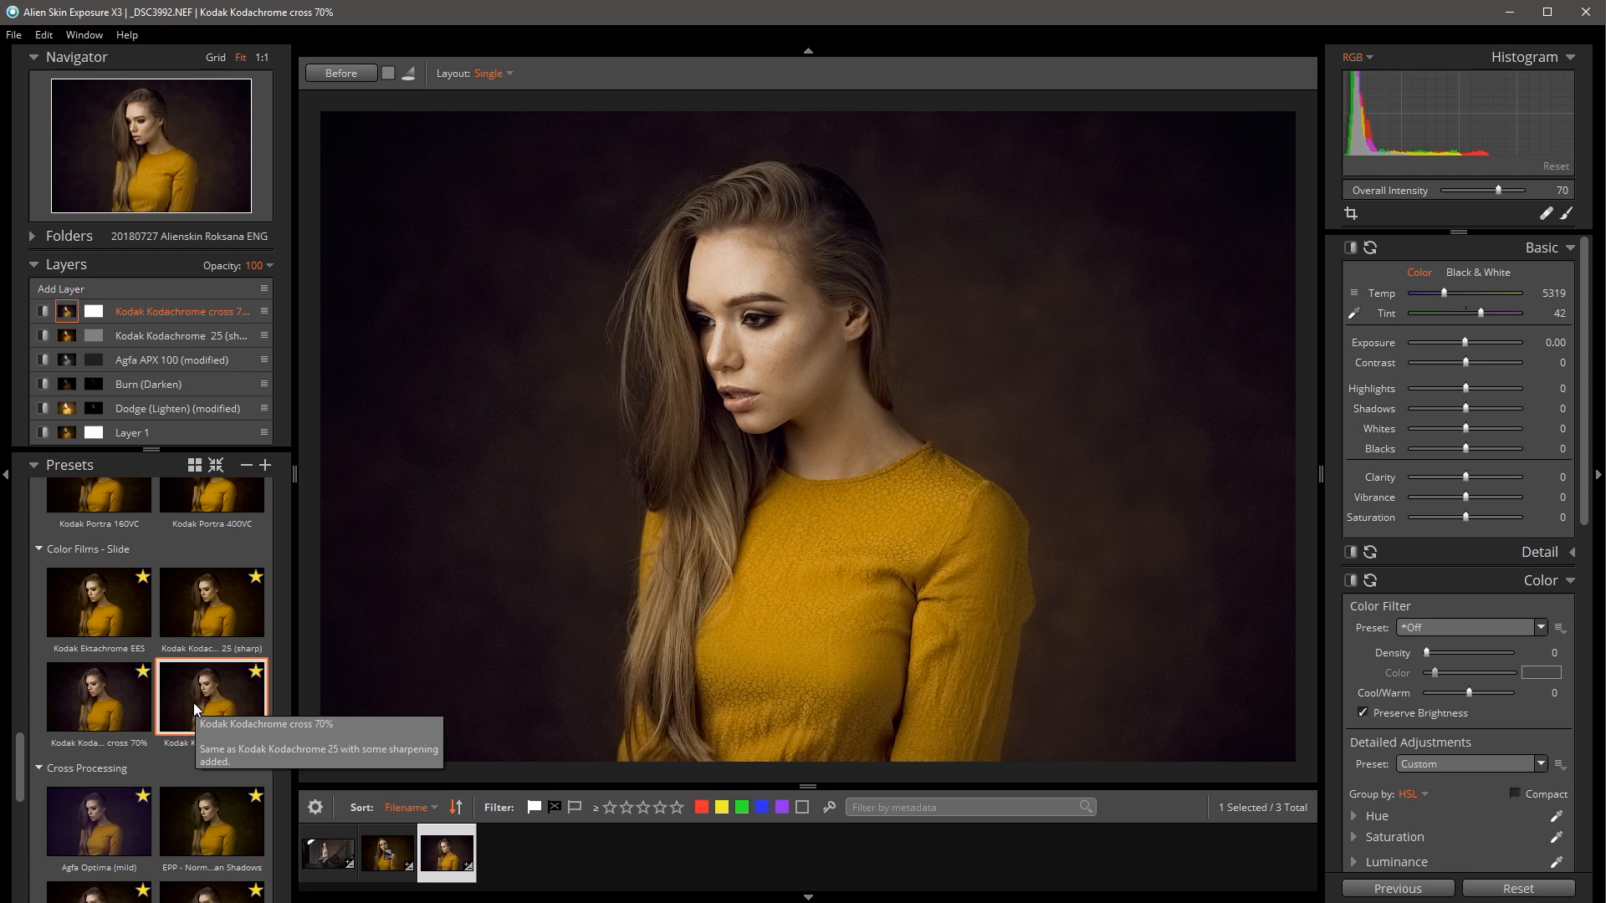
click(238, 698)
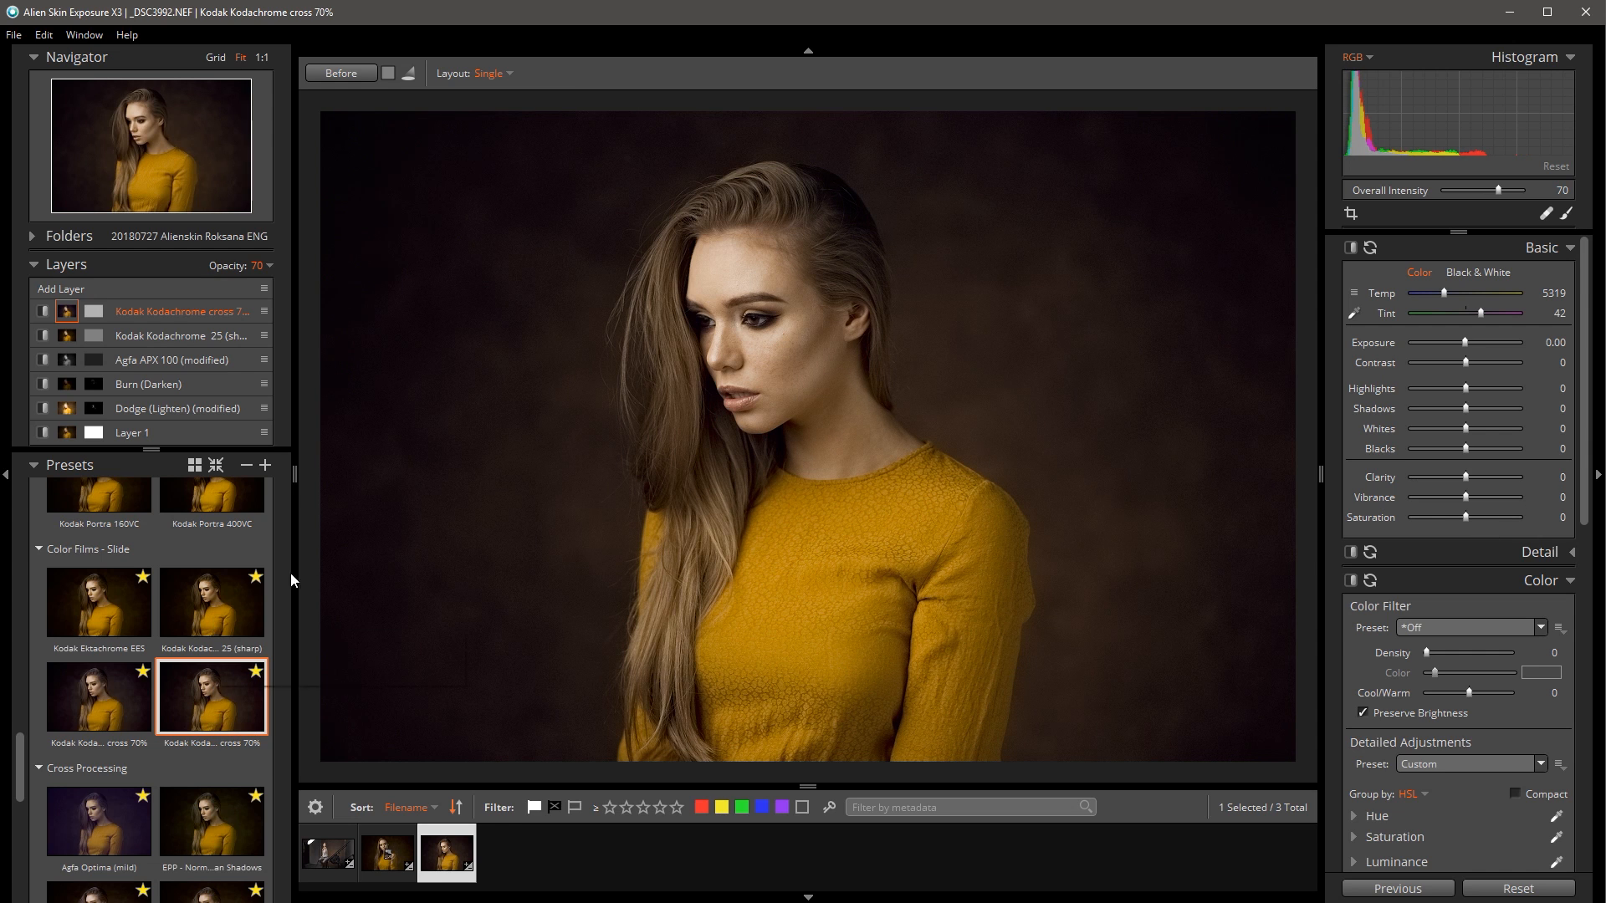
click(266, 465)
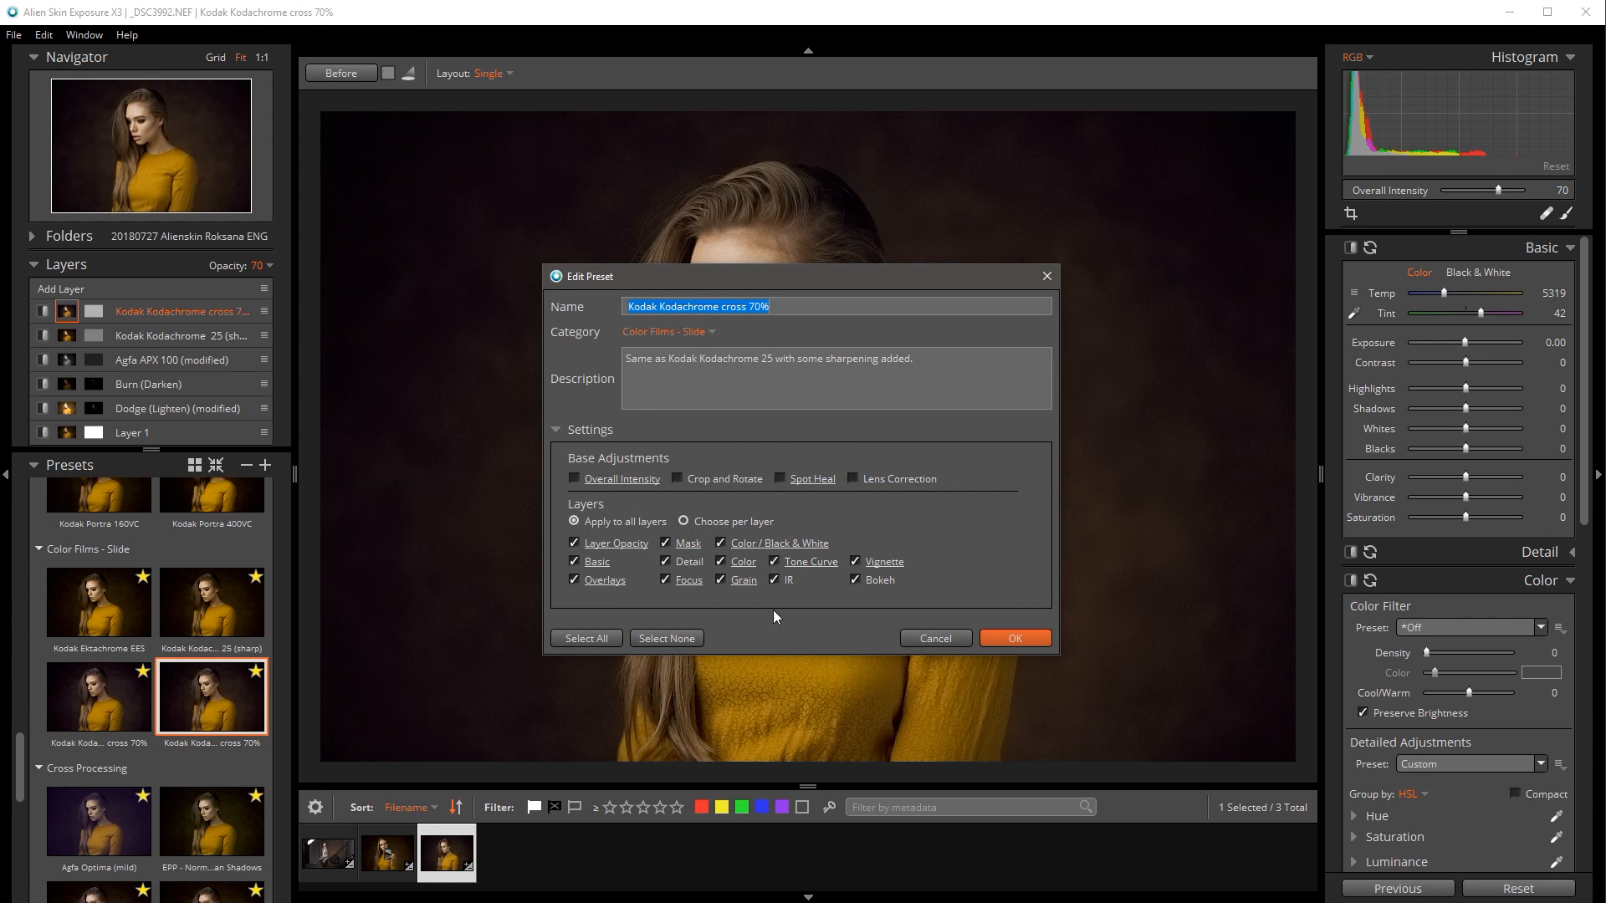
click(942, 640)
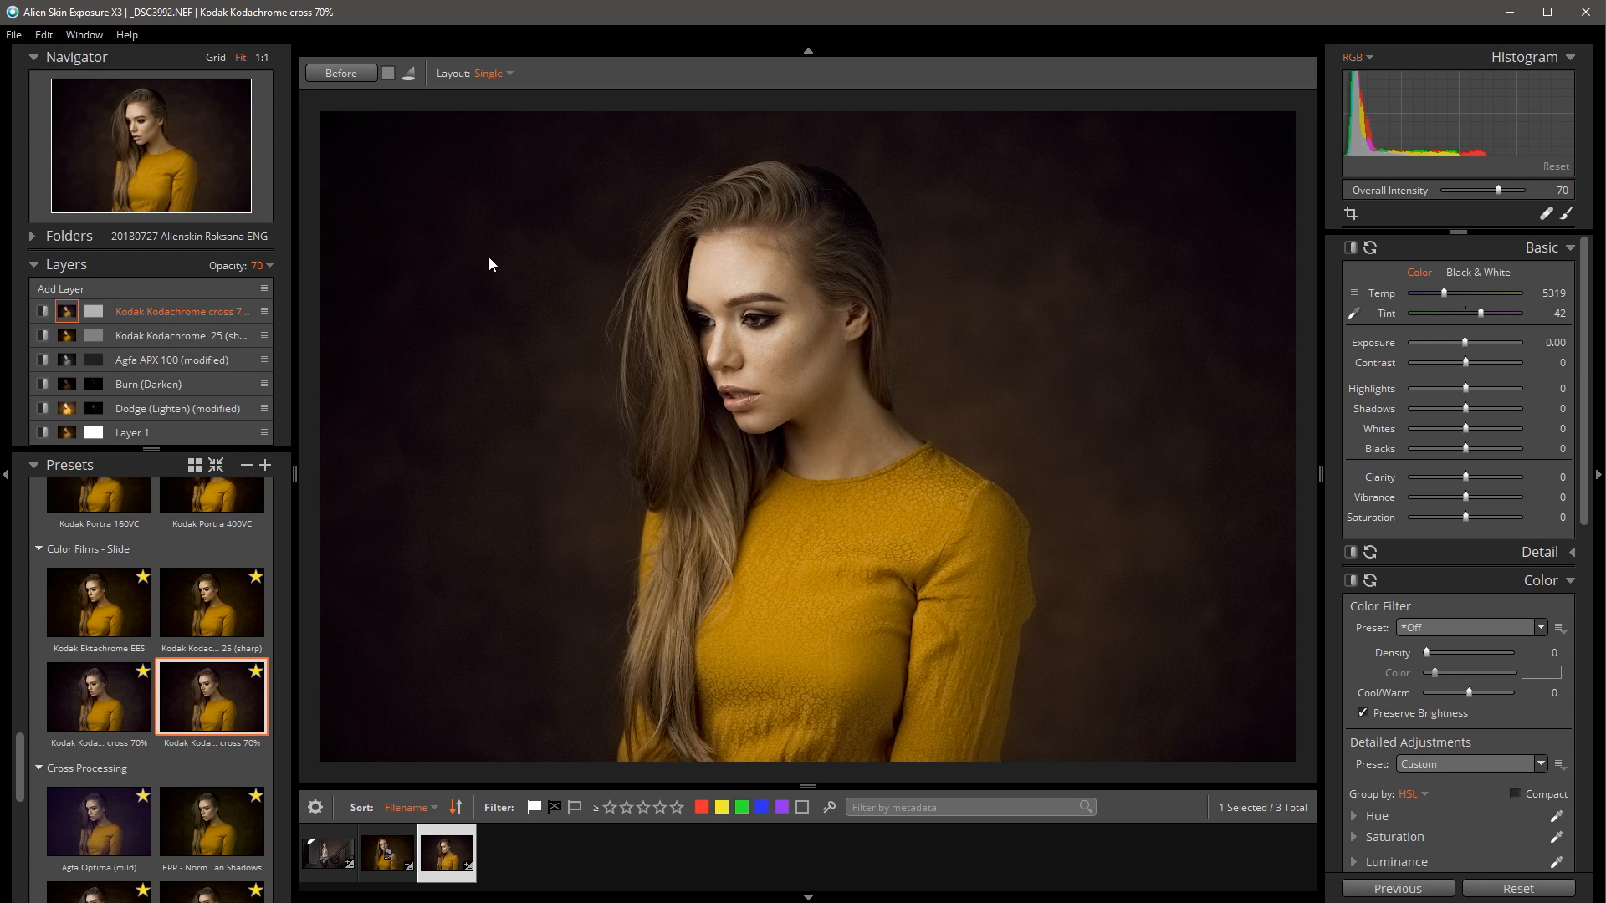
Export the portrait as an sRGB JPEG at quality 100 with a 2048-pixel long edge to the ZDJECIA-Exposure subfolder beside the original.
click(14, 35)
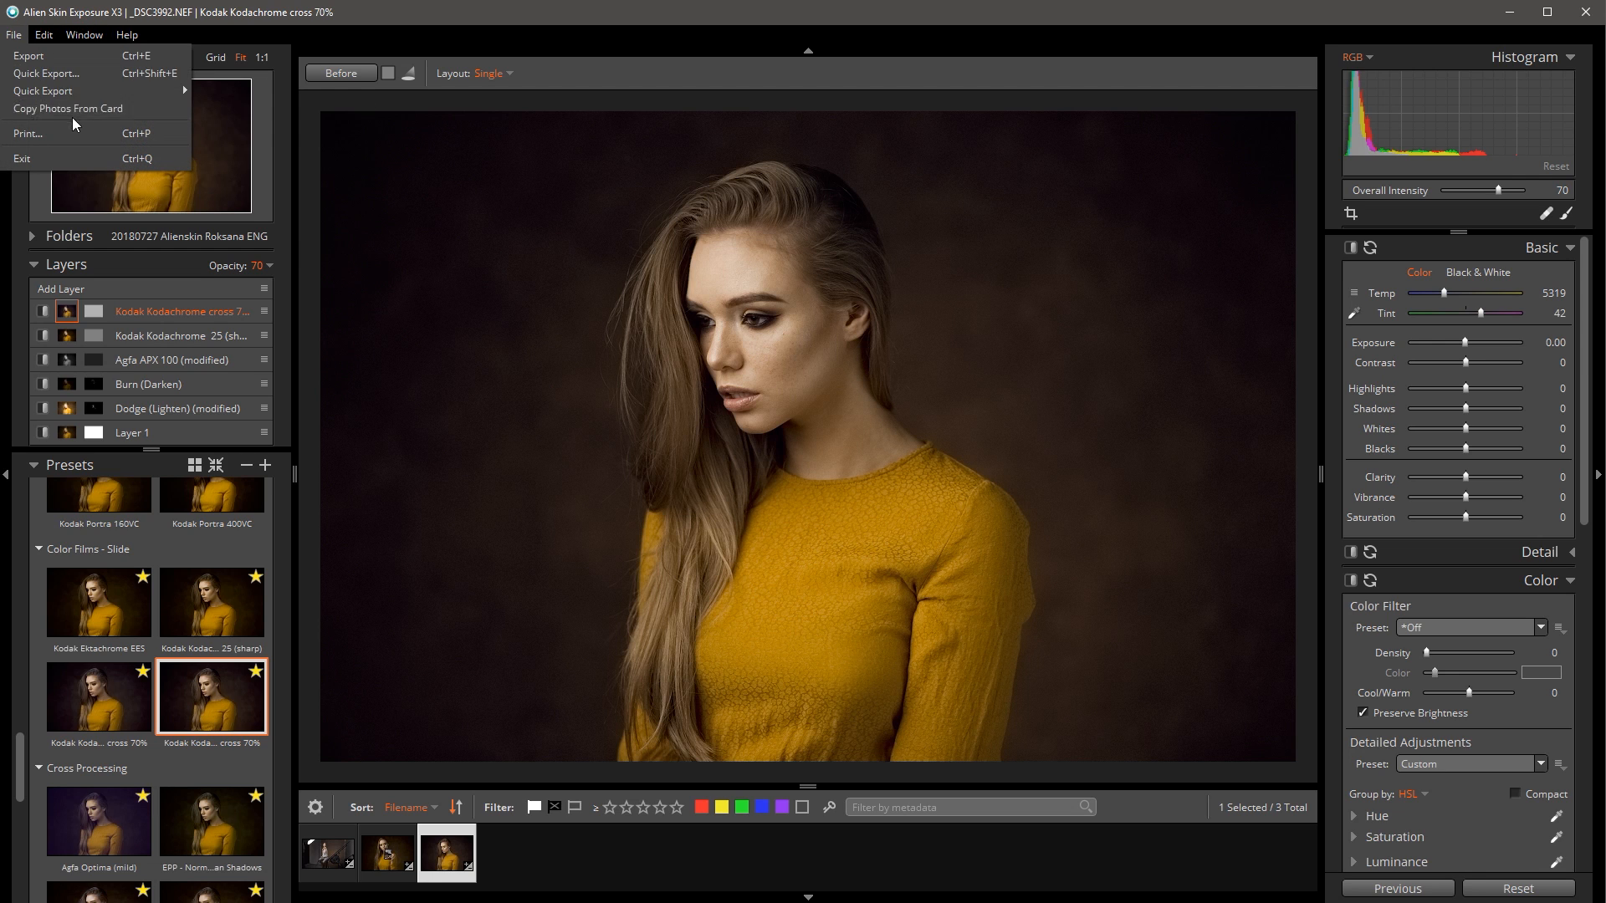
click(34, 61)
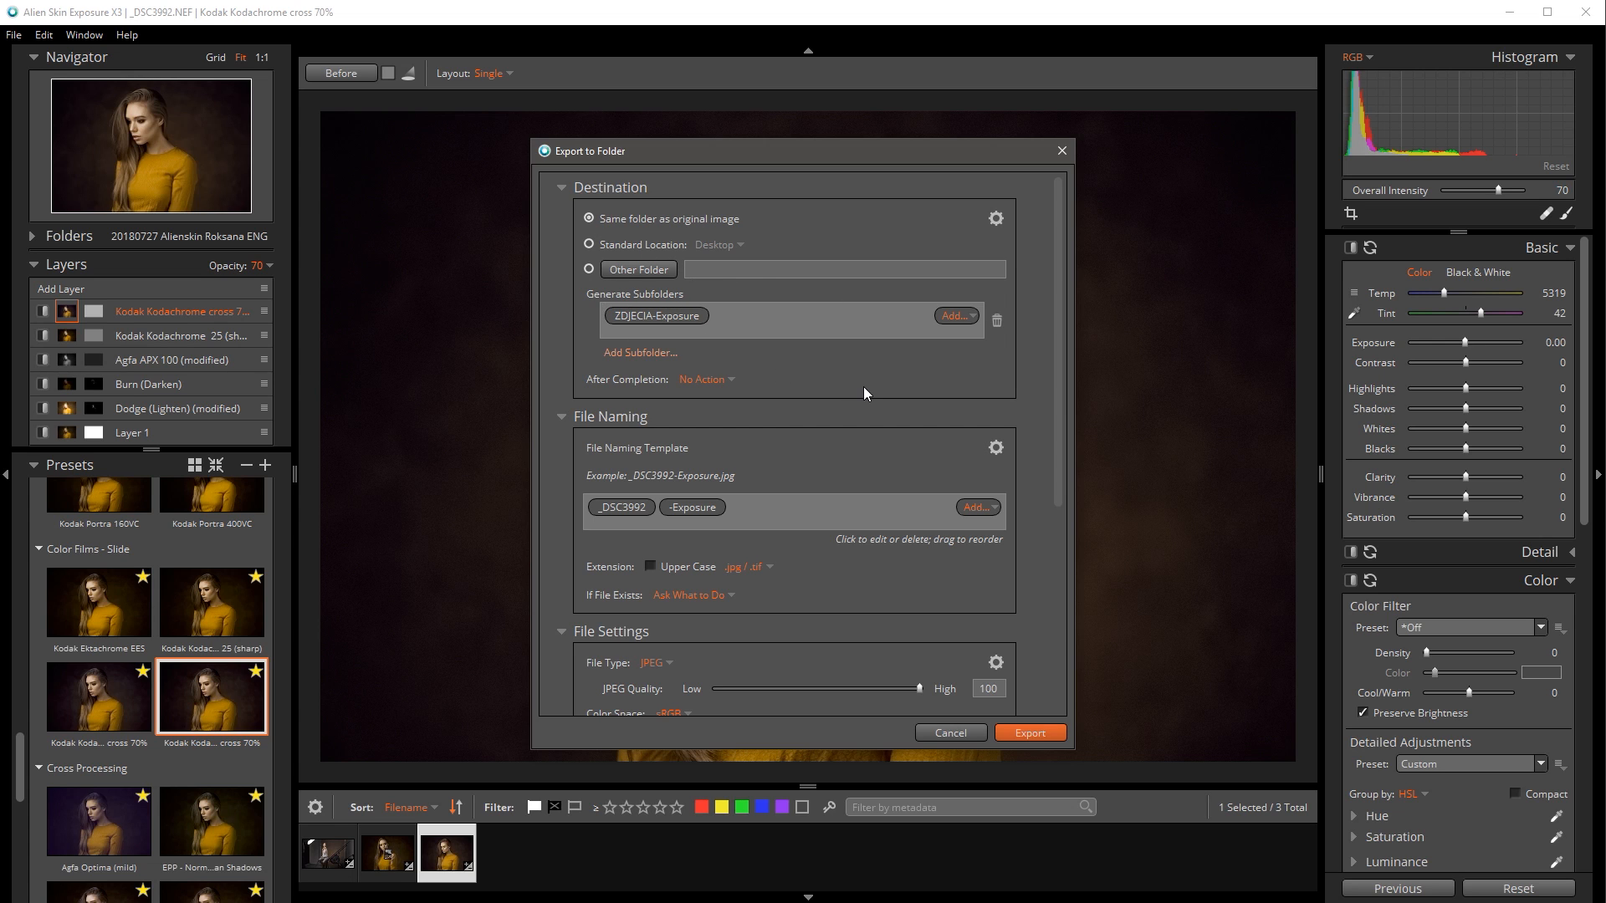
scroll(861, 391, down, 3)
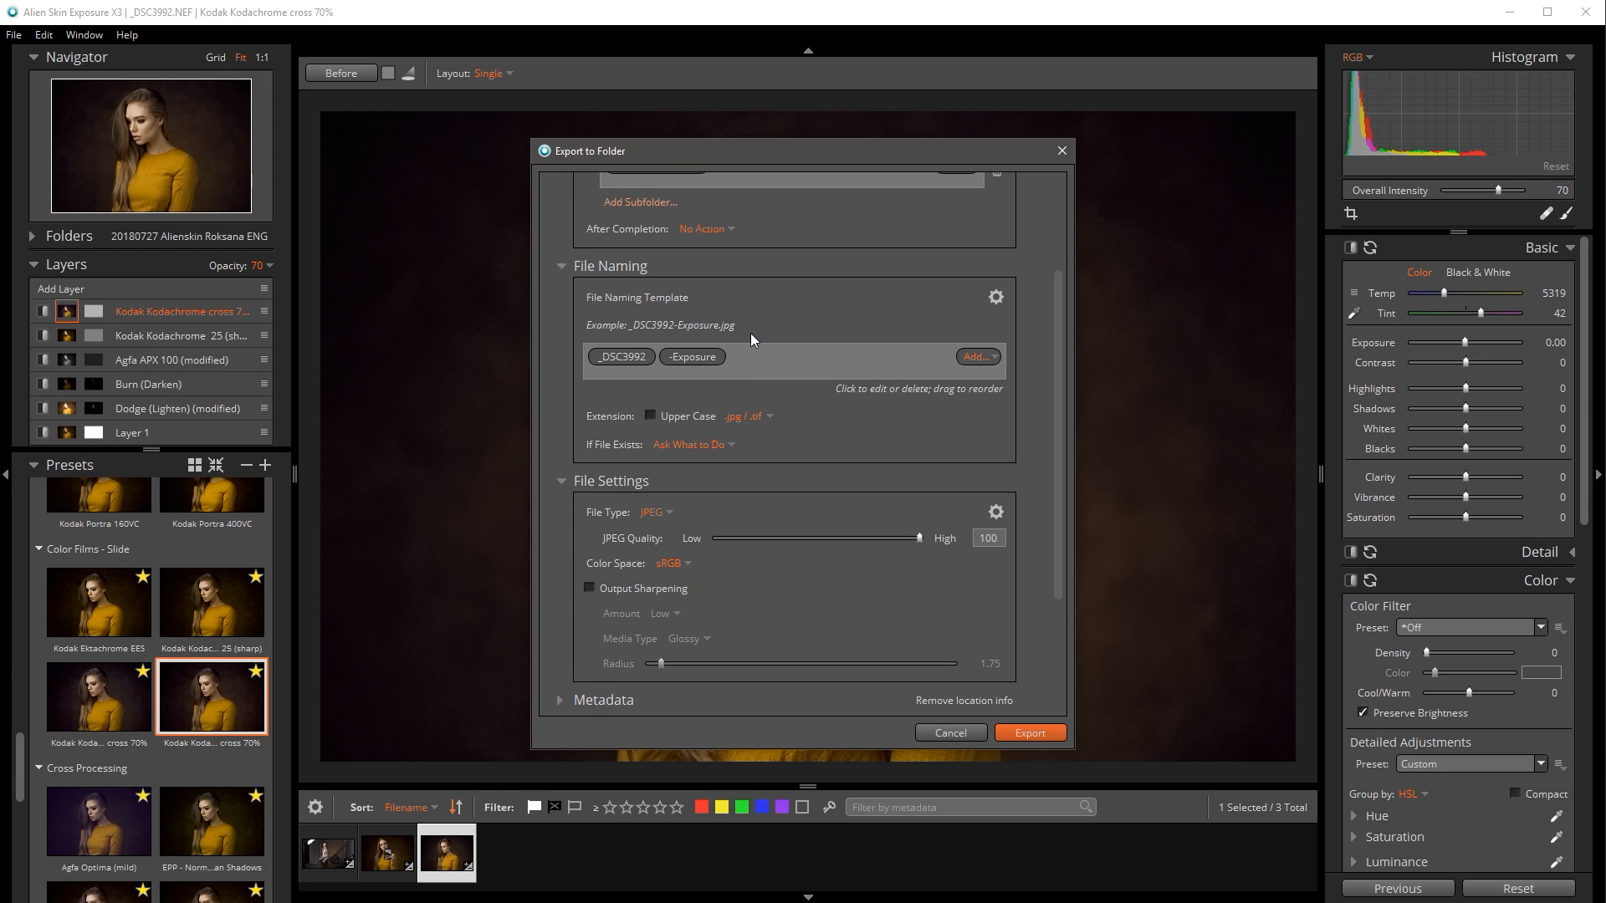
scroll(706, 363, down, 6)
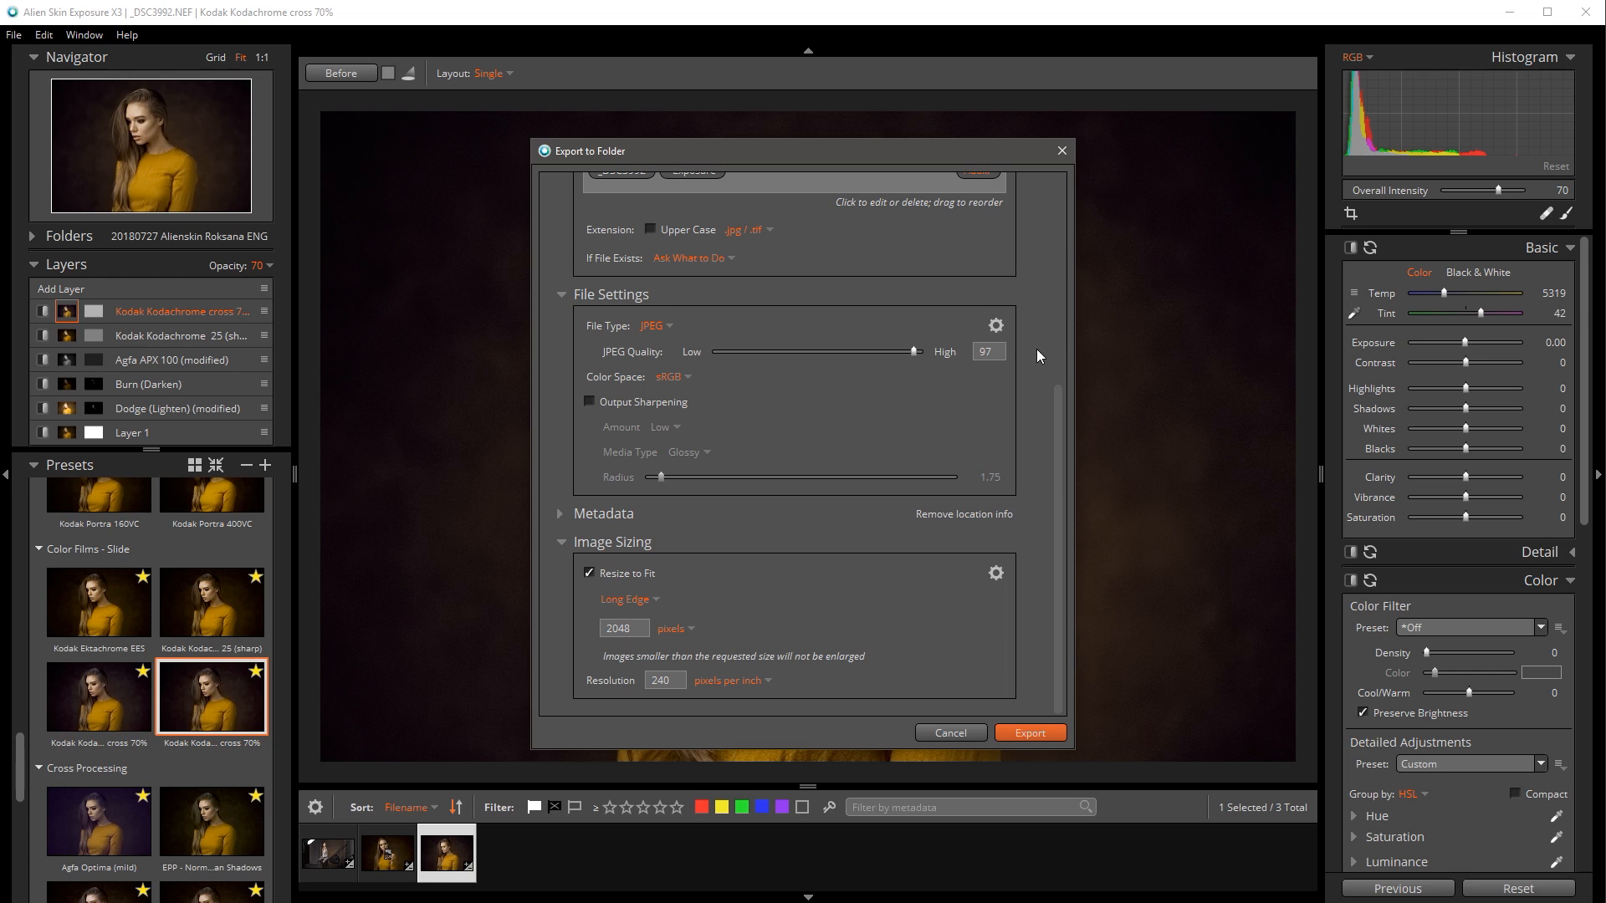
click(920, 349)
click(1021, 728)
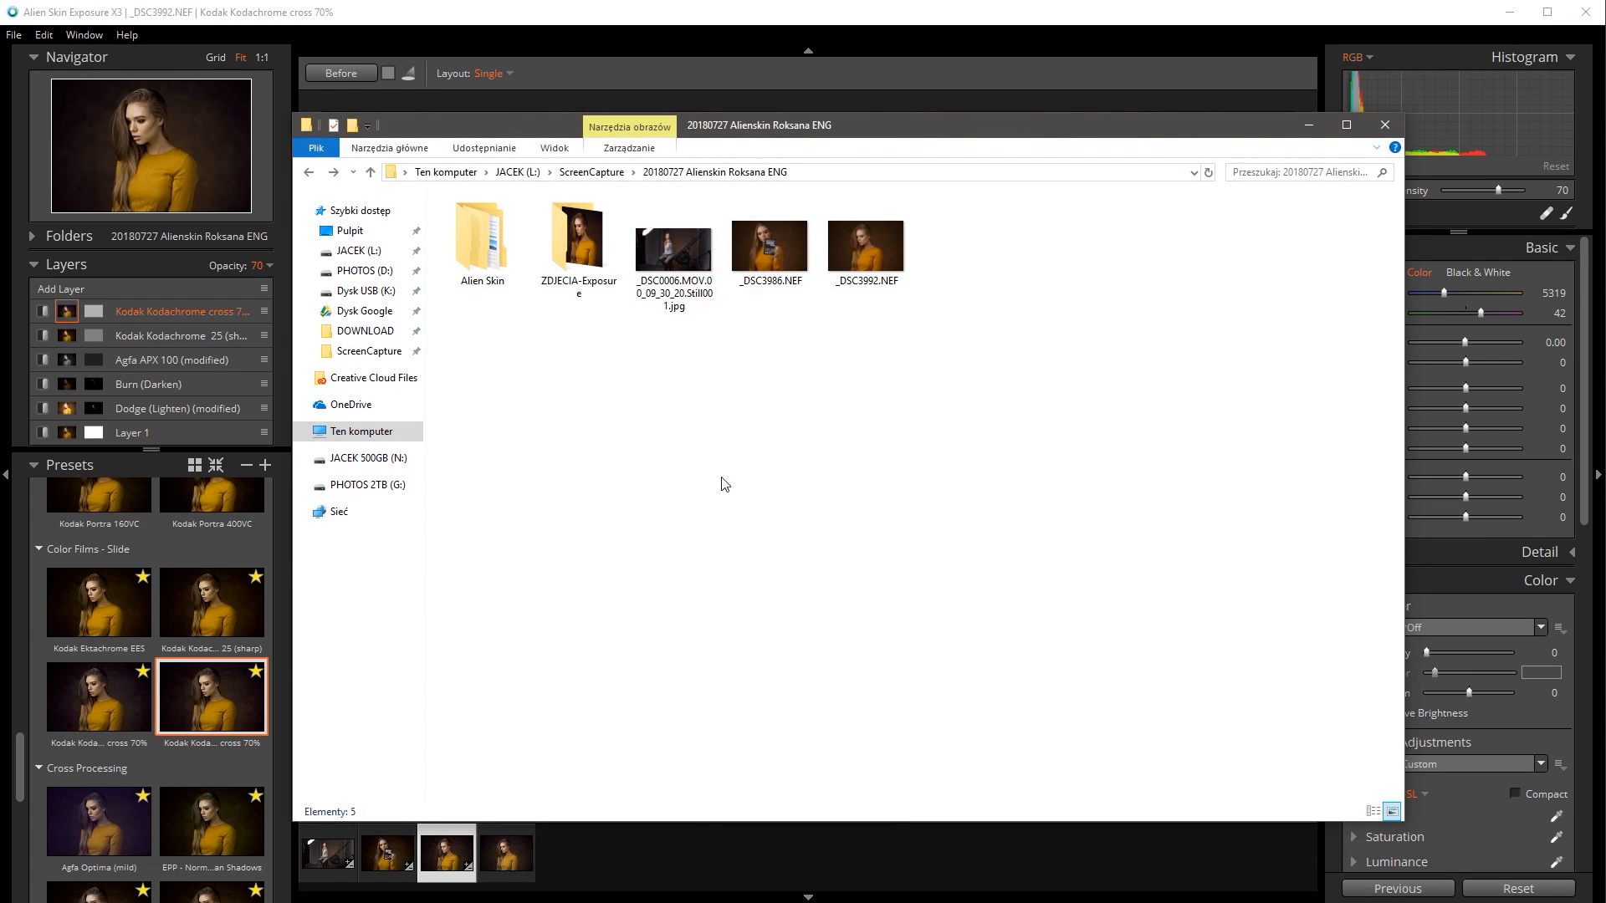
Switch to File Explorer to find _DSC3992-Exposure.jpg in the ZDJECIA-Exposure folder, and return to Exposure X3 to view the exported JPEG.
click(875, 281)
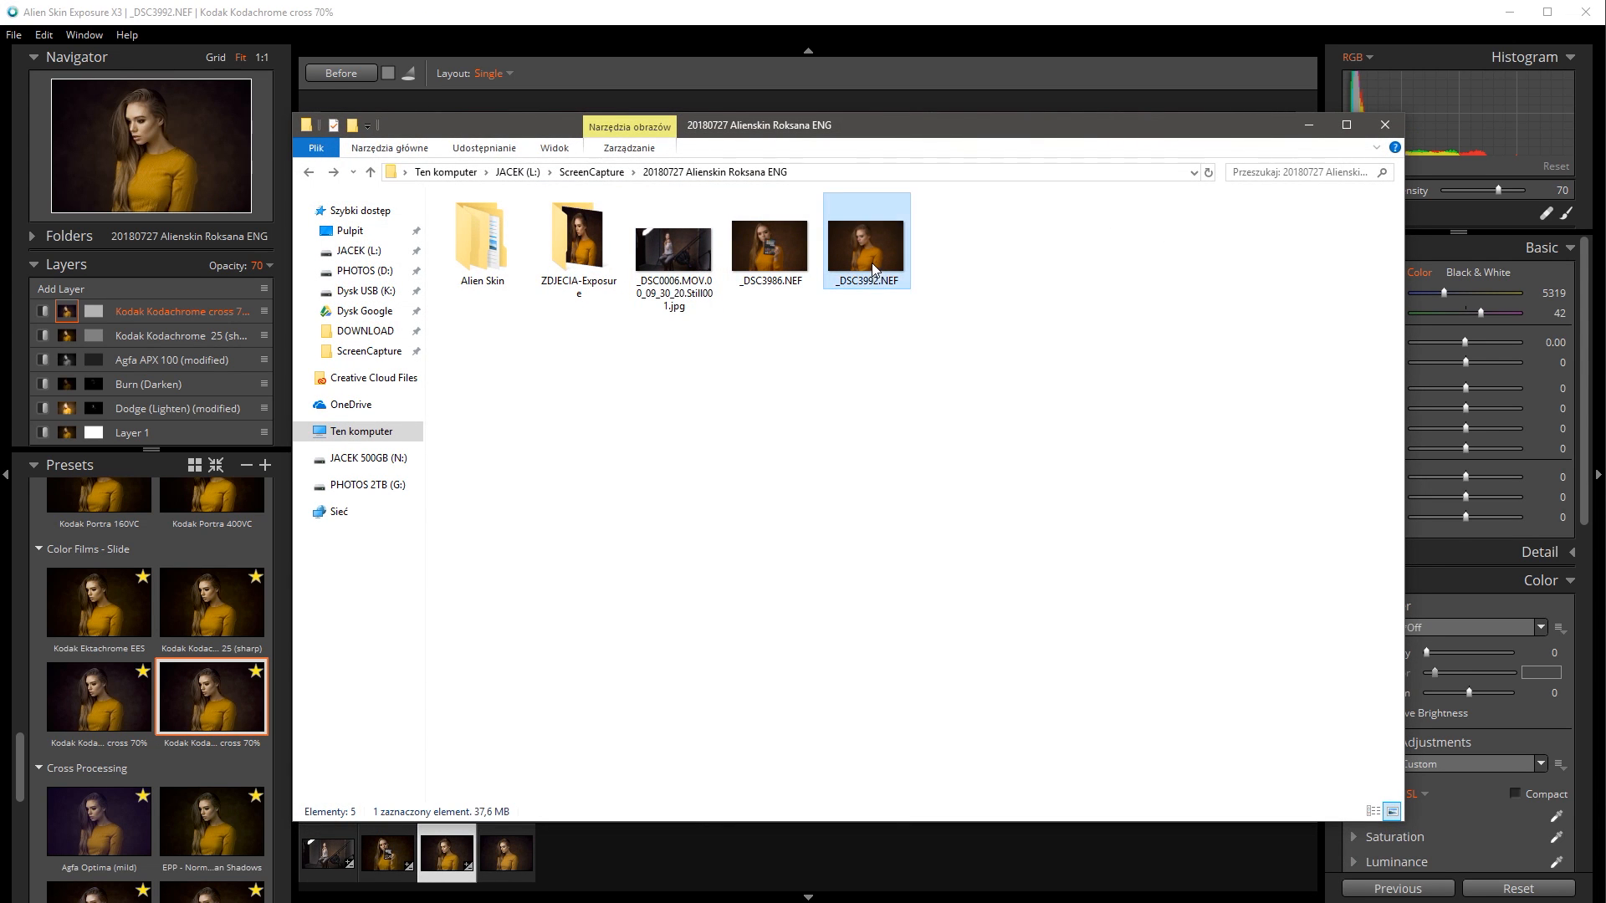
click(610, 266)
double_click(583, 266)
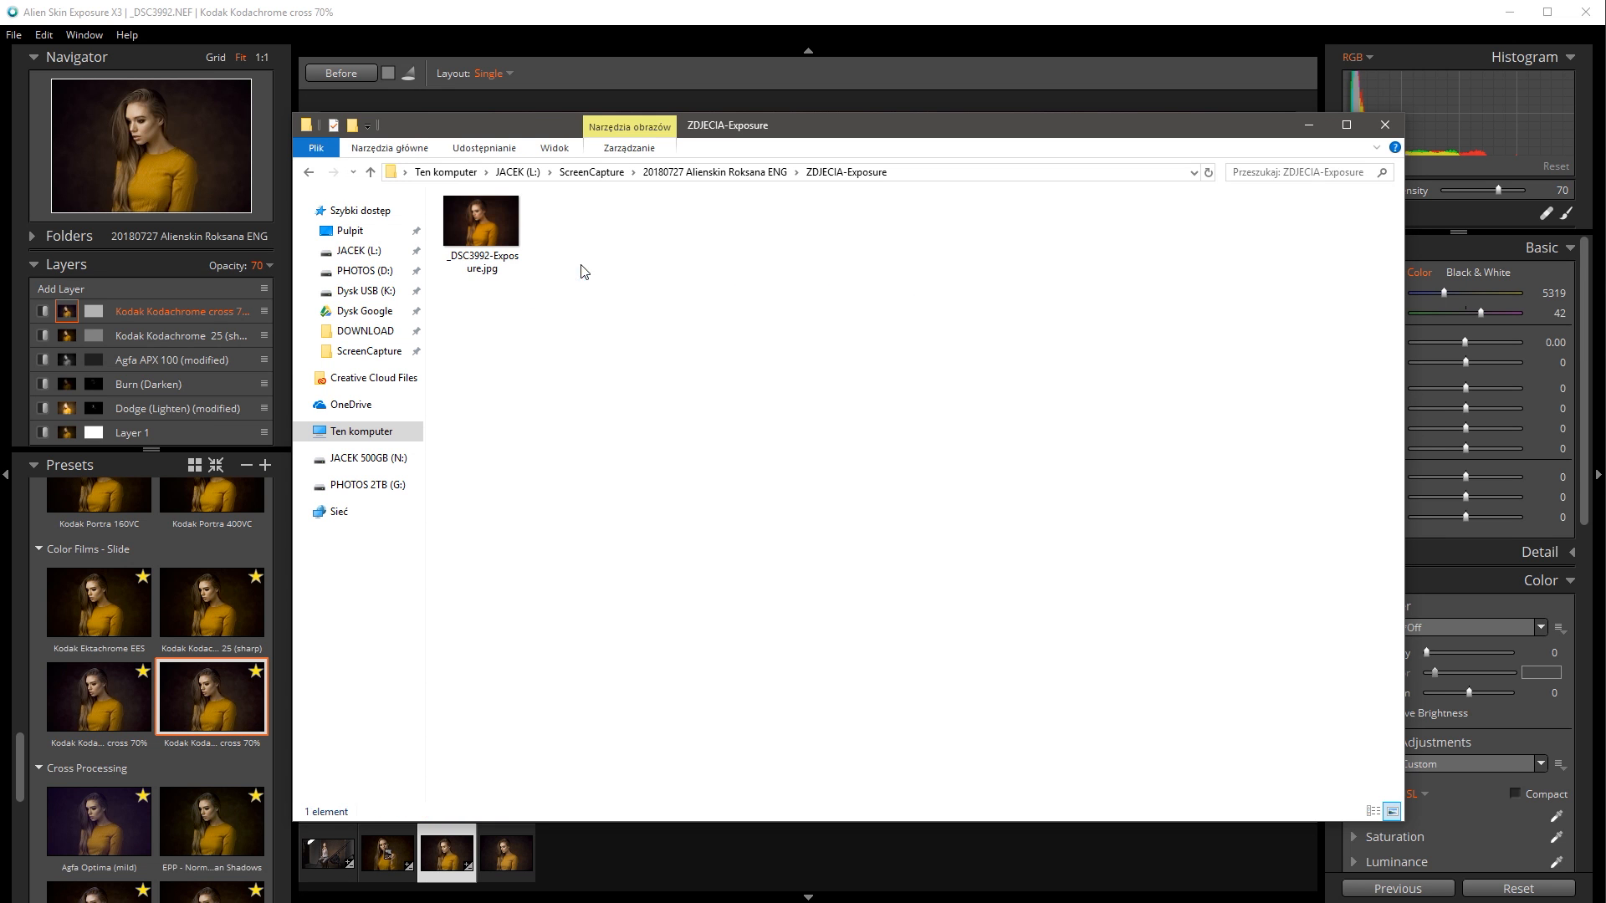
click(483, 256)
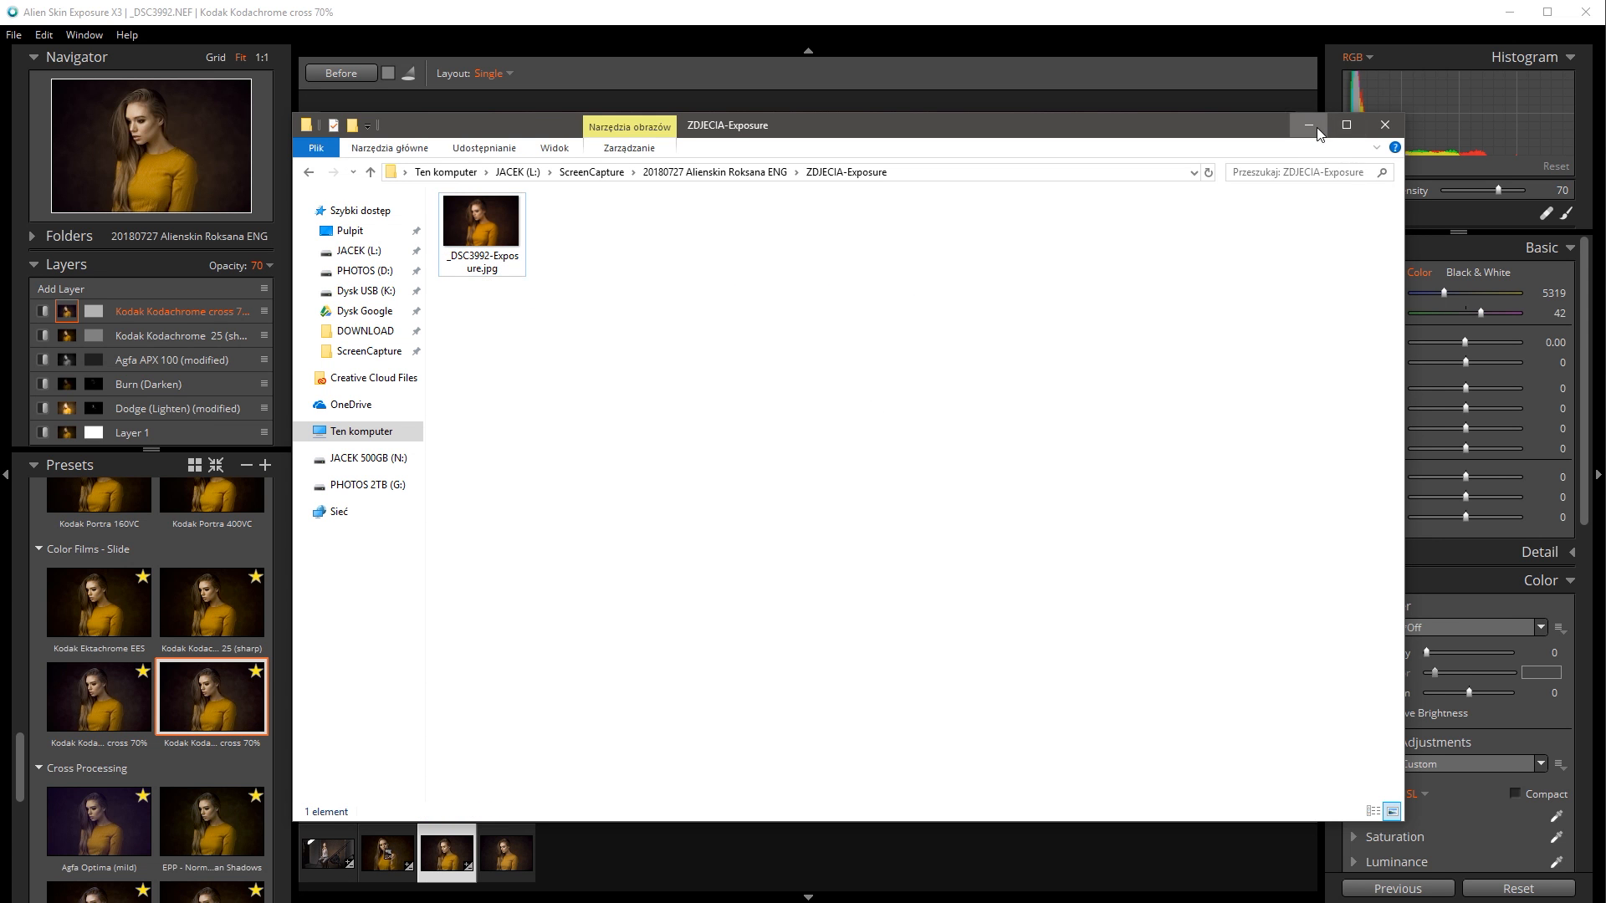
click(1309, 125)
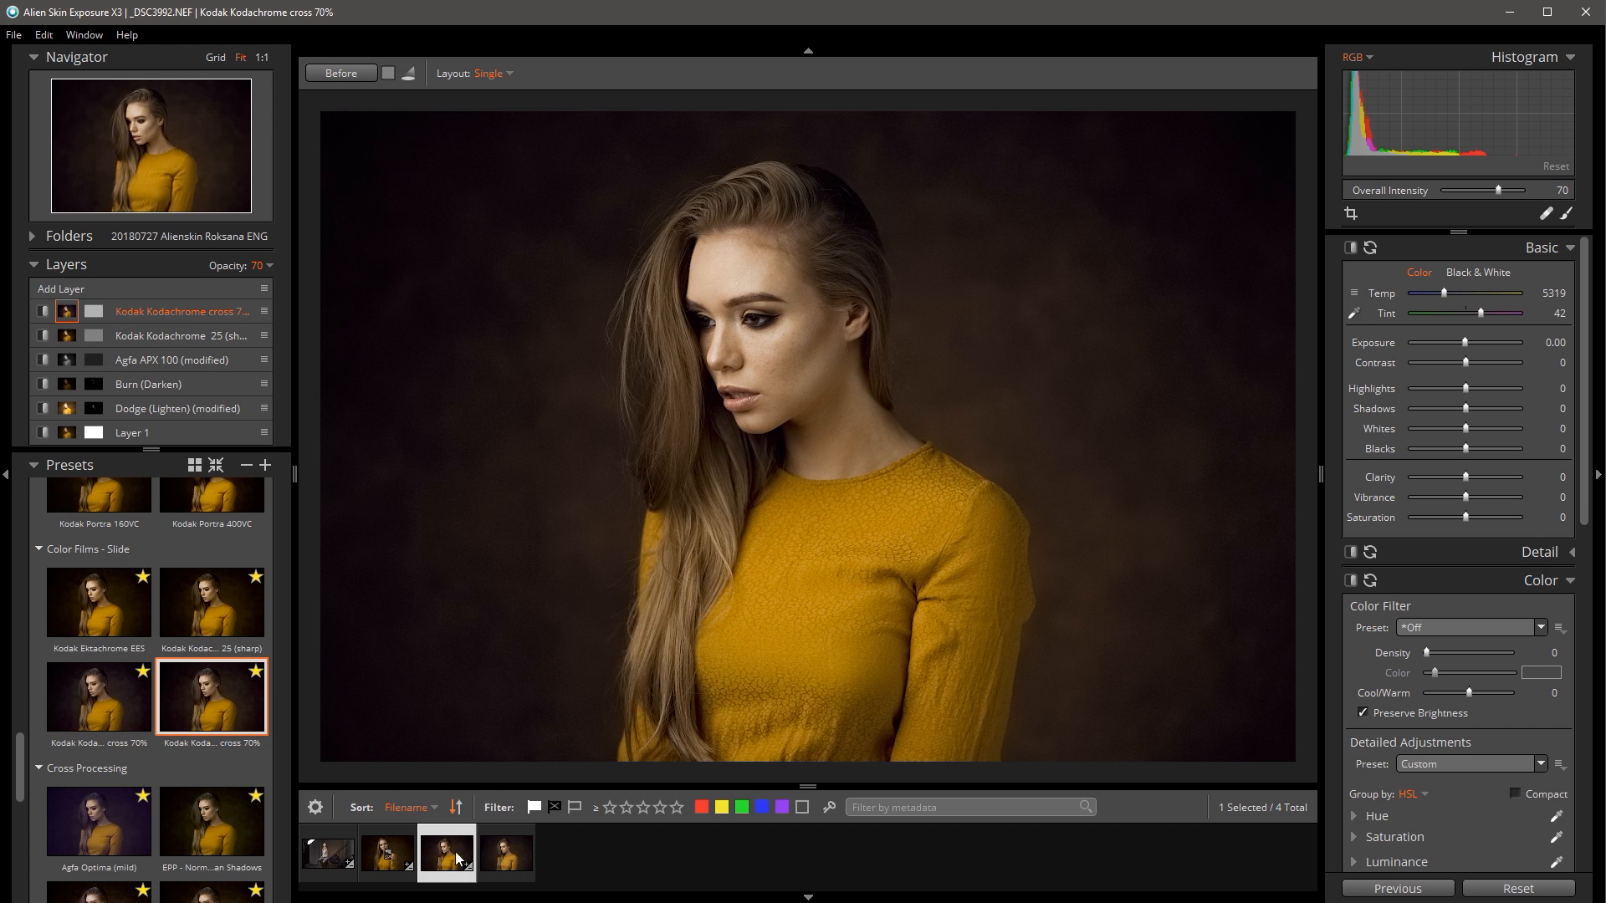
click(504, 860)
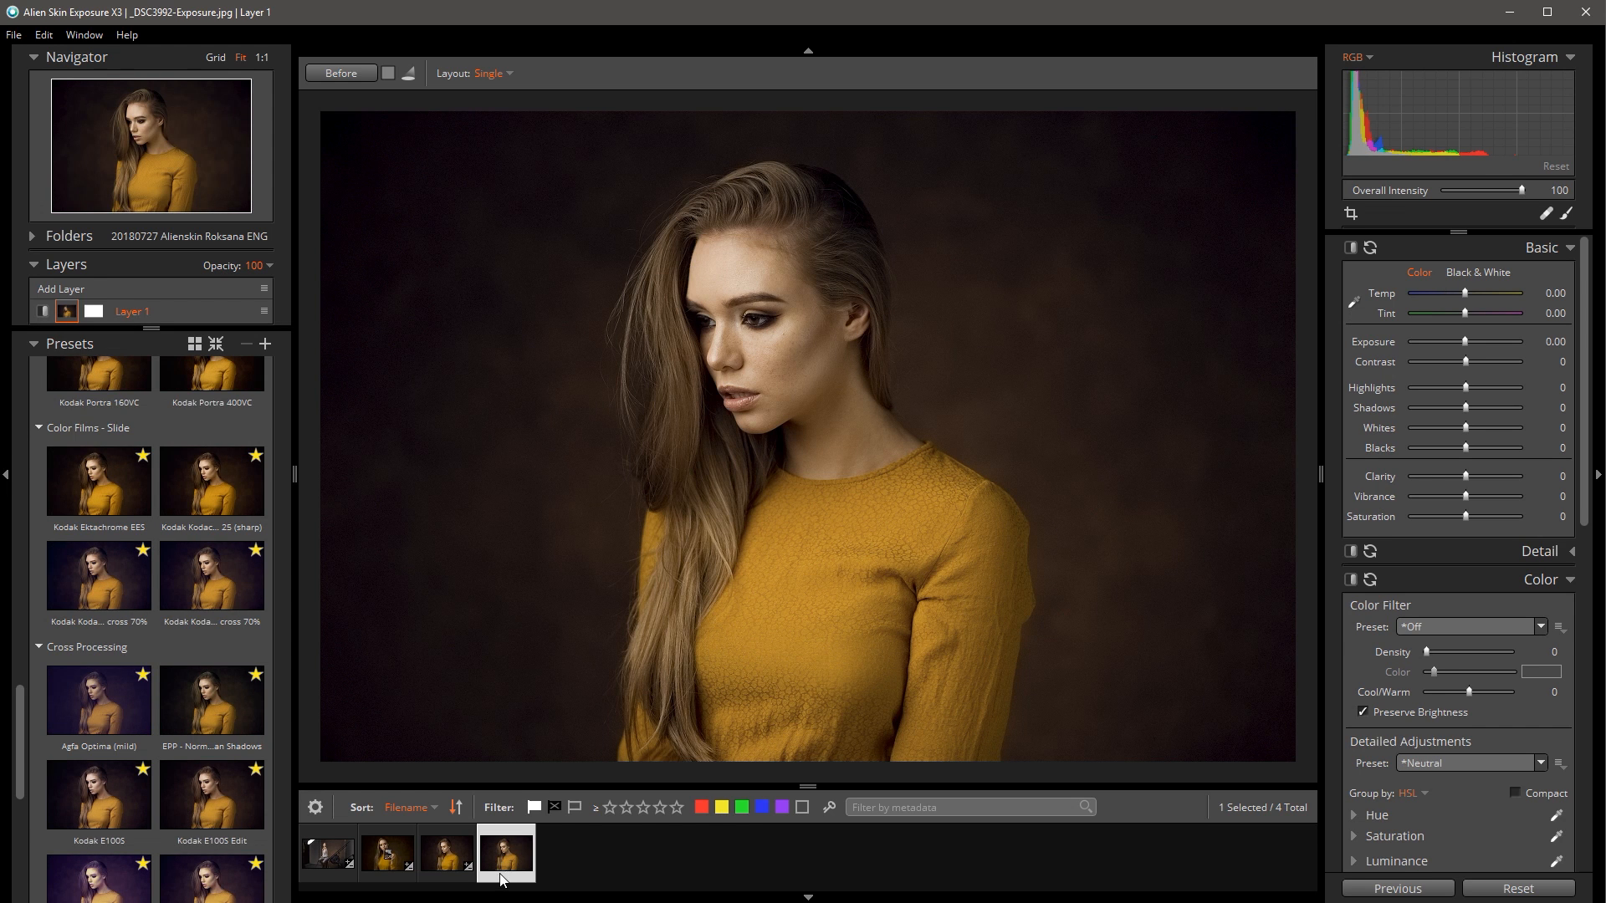